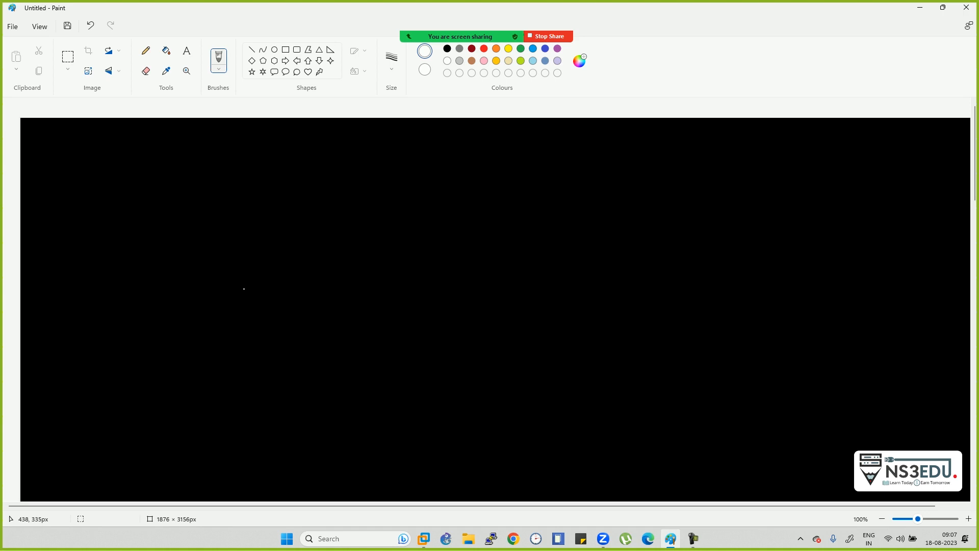
# - Check the meeting participants list and extra meeting options, then return to Paint
pyautogui.moveTo(459, 36)
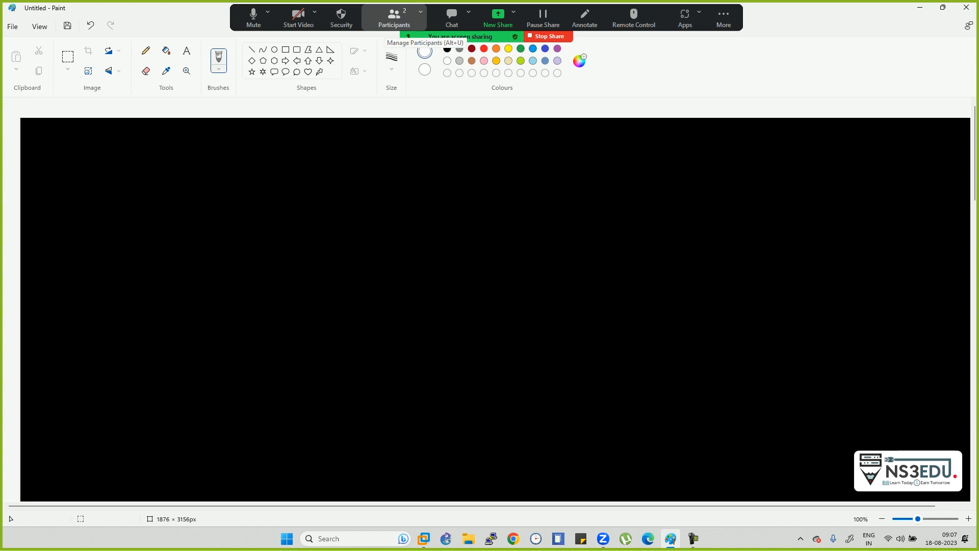
pyautogui.click(394, 18)
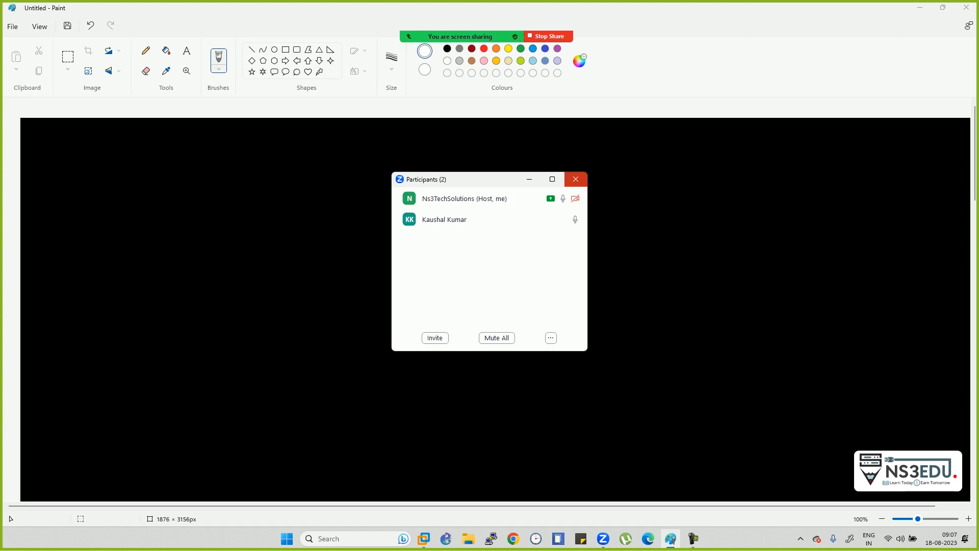
pyautogui.click(575, 179)
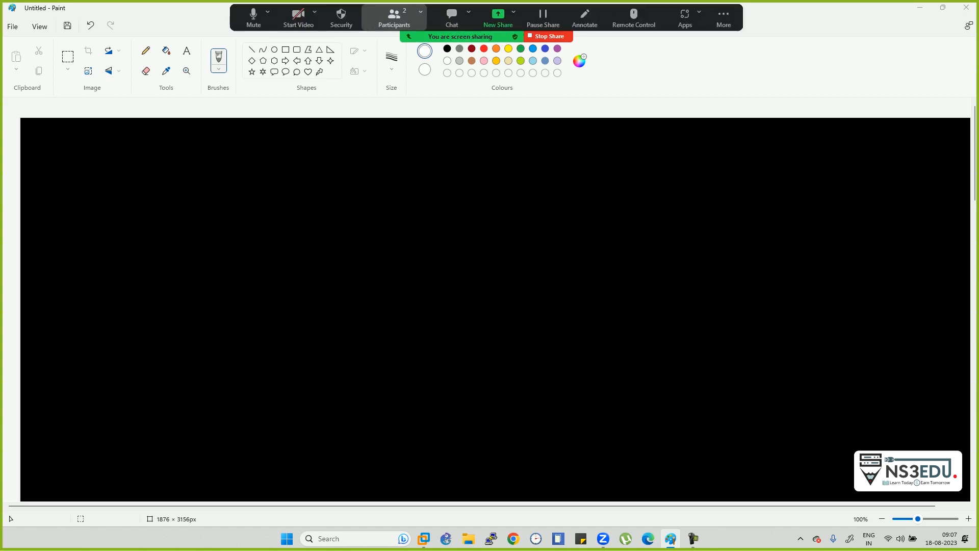
pyautogui.click(724, 18)
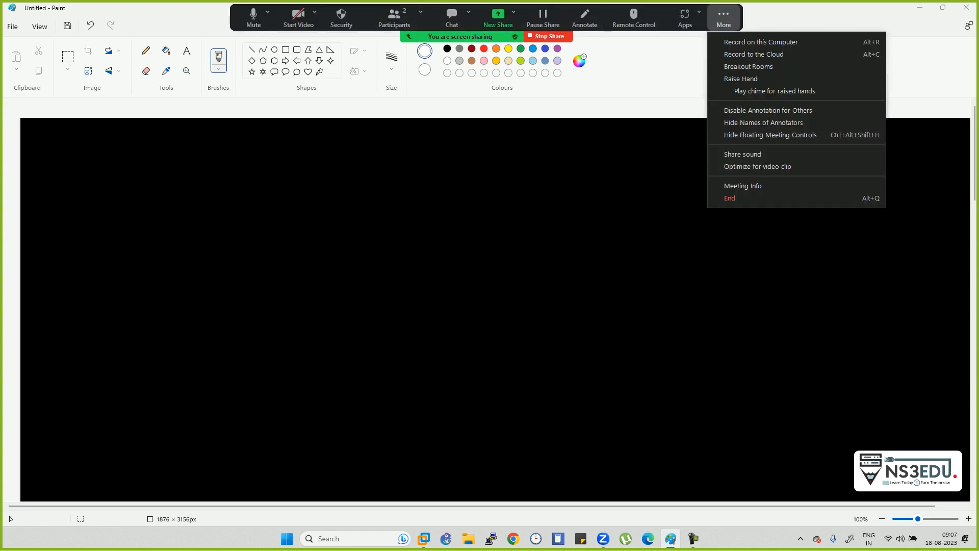
pyautogui.click(621, 126)
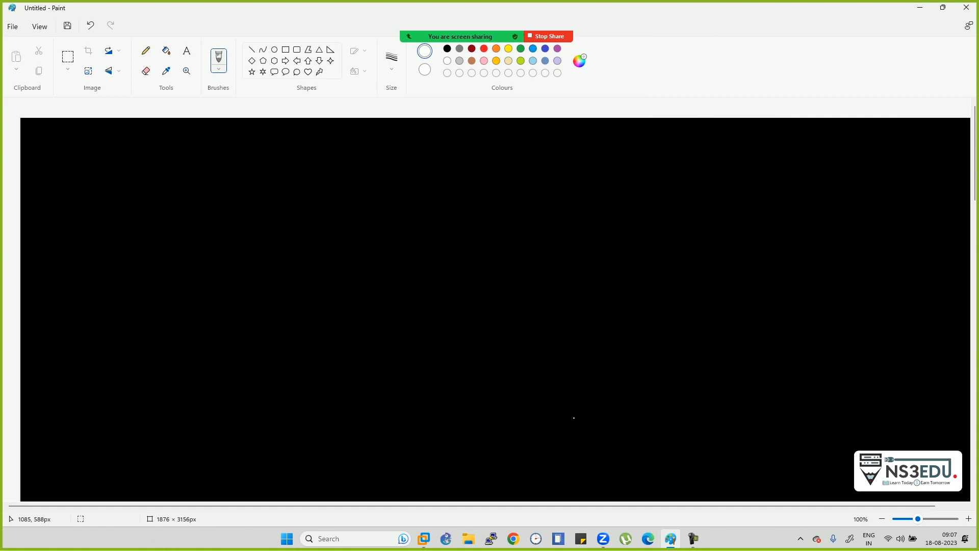
# - Zoom out and enlarge the Paint canvas to 14632 × 6120 px
pyautogui.scroll(-4, 574, 418)
pyautogui.scroll(-5, 574, 418)
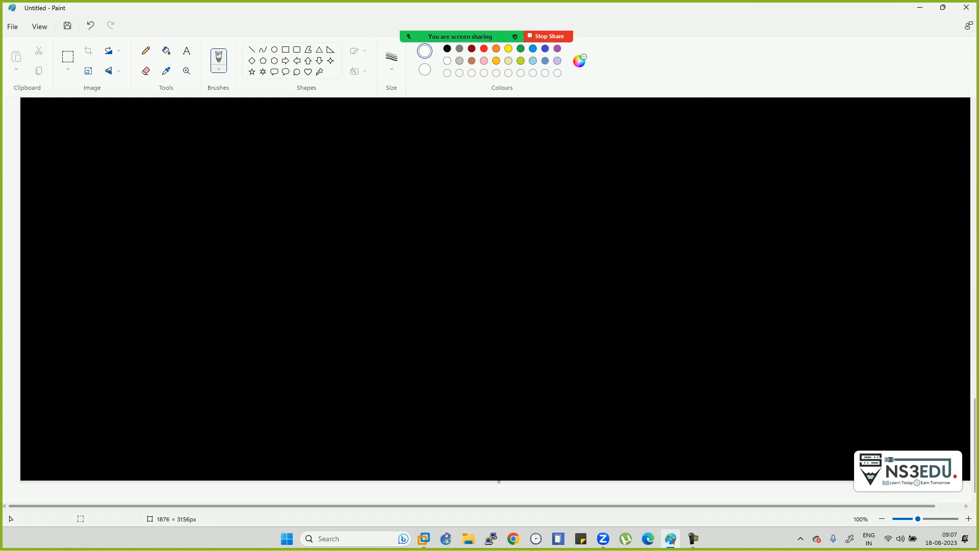
pyautogui.click(896, 518)
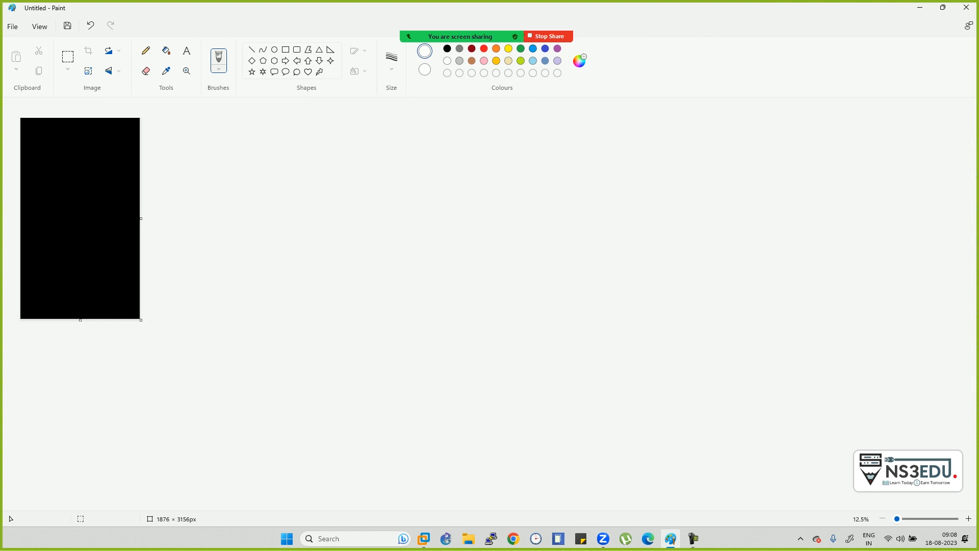
pyautogui.moveTo(141, 320); pyautogui.dragTo(140, 508)
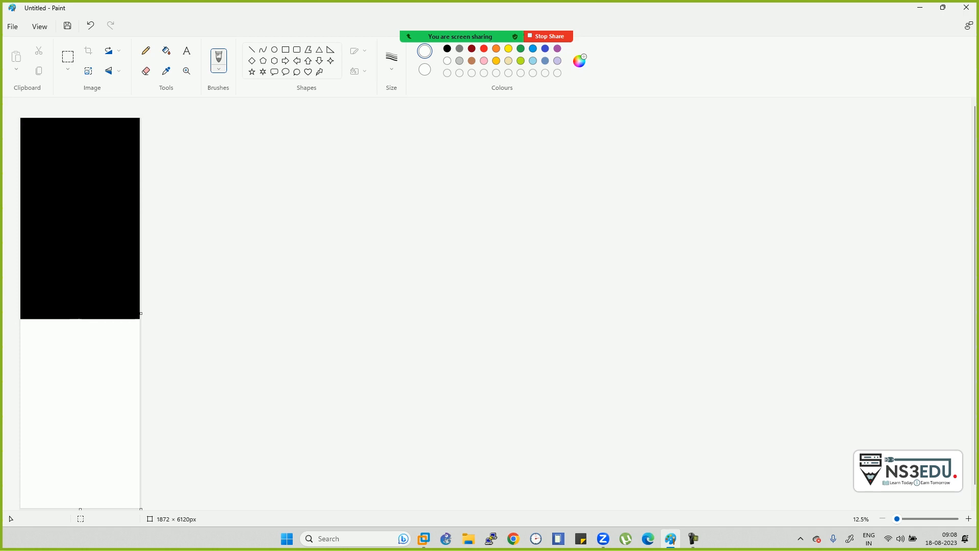
pyautogui.moveTo(141, 313); pyautogui.dragTo(952, 313)
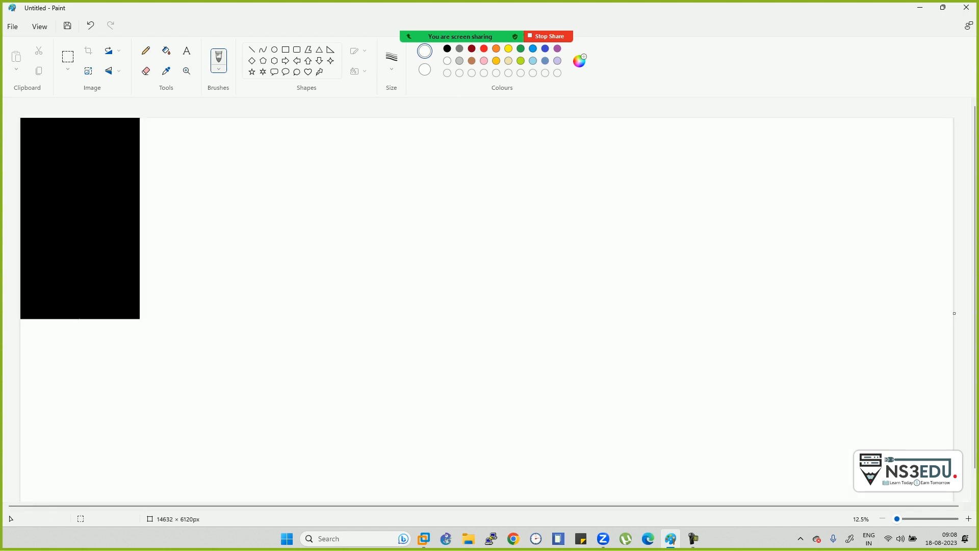
# - Return to 100% zoom, fill the canvas black, and switch to a white brush
pyautogui.click(969, 519)
pyautogui.click(969, 519)
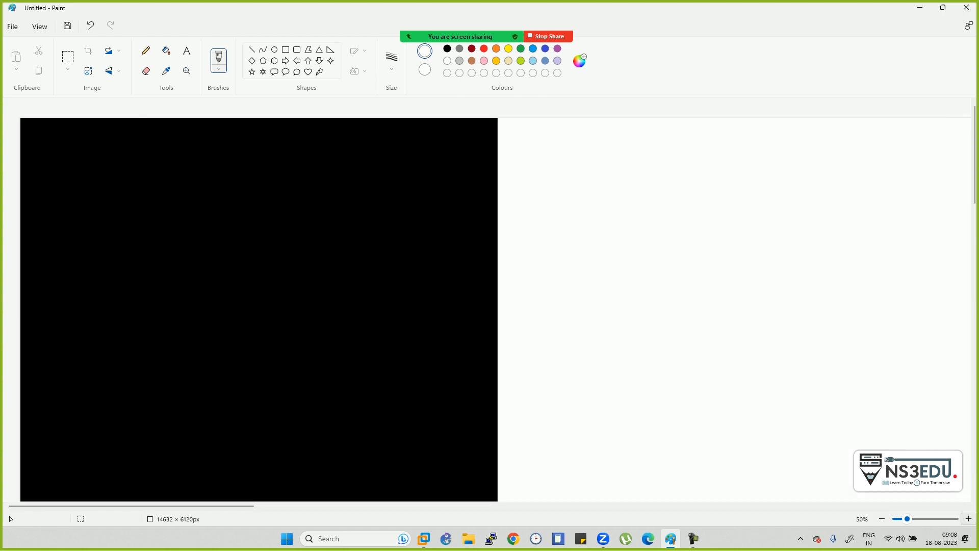
pyautogui.click(968, 518)
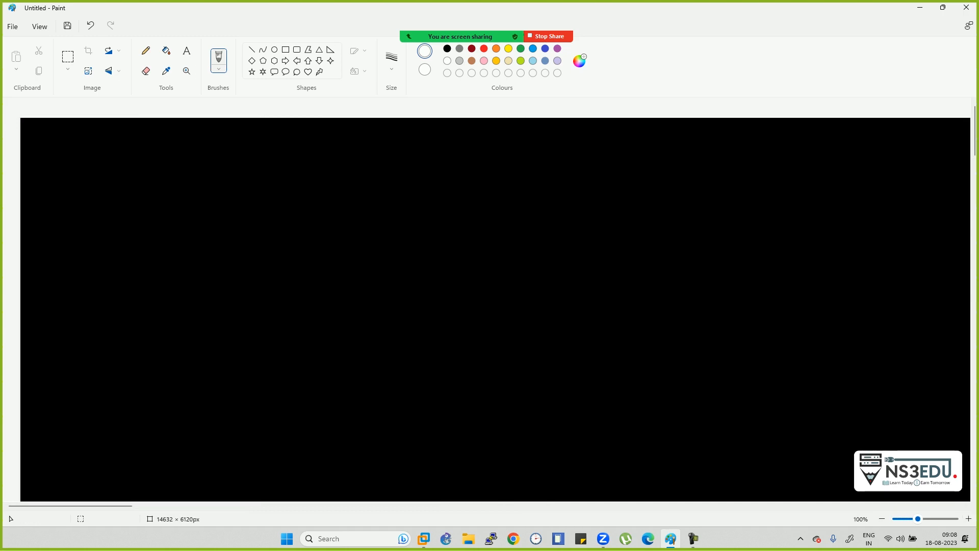
pyautogui.click(166, 51)
pyautogui.click(447, 49)
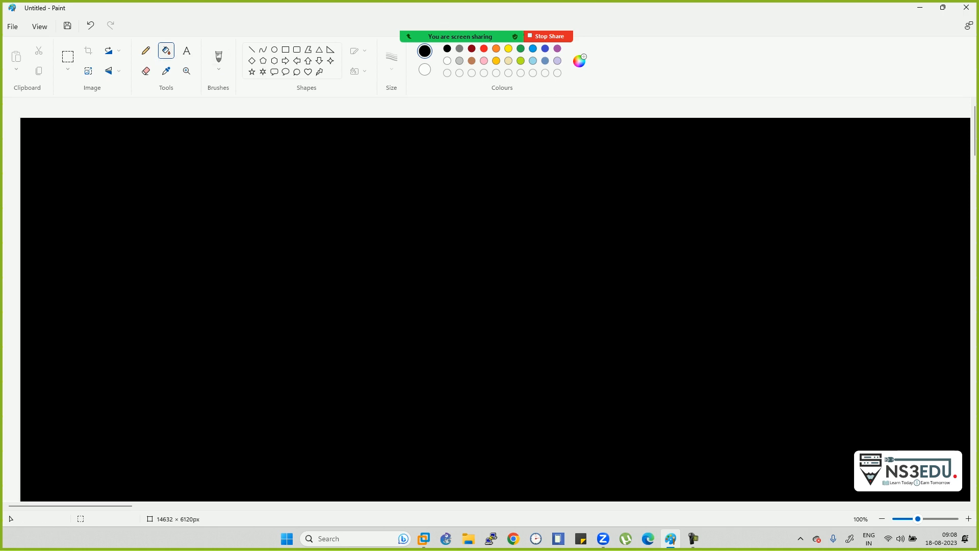
pyautogui.click(218, 58)
pyautogui.click(447, 60)
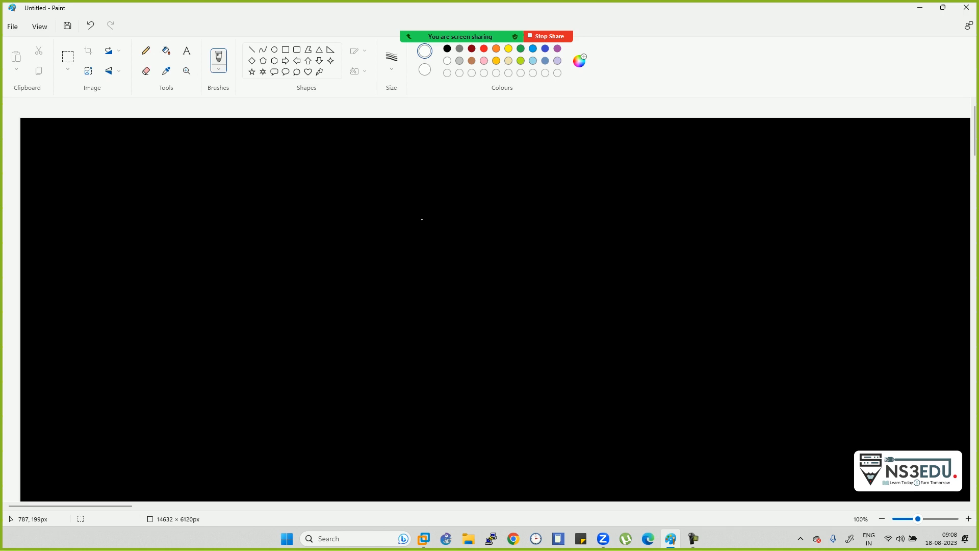
# - Handwrite the year 1985 in white and underline it
pyautogui.moveTo(213, 156); pyautogui.dragTo(211, 178)
pyautogui.moveTo(235, 160); pyautogui.dragTo(234, 173)
pyautogui.moveTo(258, 159)
pyautogui.mouseDown()
pyautogui.moveTo(248, 163)
pyautogui.moveTo(258, 159)
pyautogui.mouseUp()
pyautogui.moveTo(268, 160)
pyautogui.mouseDown()
pyautogui.moveTo(278, 166)
pyautogui.moveTo(260, 177)
pyautogui.mouseUp()
pyautogui.moveTo(261, 184)
pyautogui.mouseDown()
pyautogui.moveTo(205, 194)
pyautogui.moveTo(266, 198)
pyautogui.mouseUp()
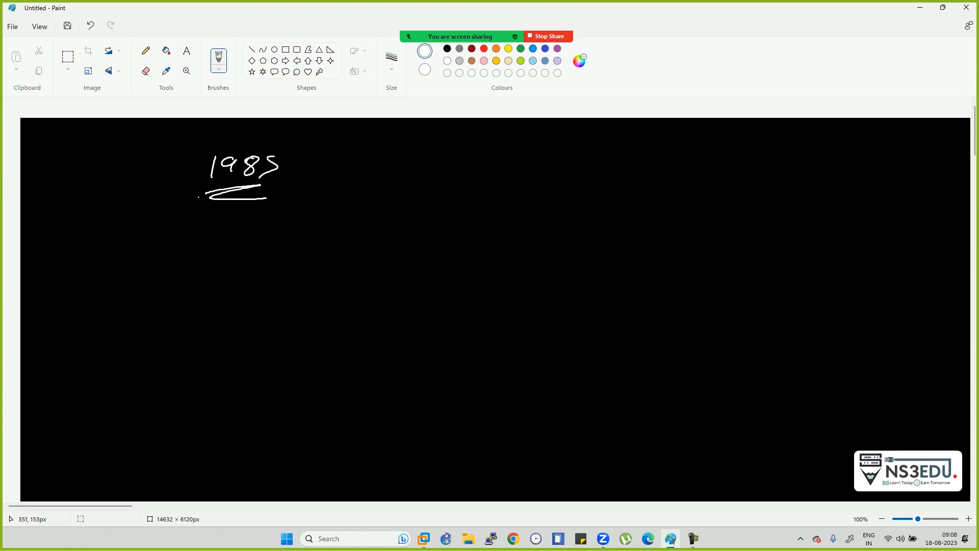
# - Write an arrow and the address 224.0.0.2 below 1985, underlining parts of it
pyautogui.moveTo(192, 226); pyautogui.dragTo(214, 226)
pyautogui.moveTo(210, 218)
pyautogui.mouseDown()
pyautogui.moveTo(221, 229)
pyautogui.moveTo(213, 237)
pyautogui.moveTo(288, 225)
pyautogui.mouseUp()
pyautogui.moveTo(286, 219)
pyautogui.mouseDown()
pyautogui.moveTo(285, 233)
pyautogui.moveTo(340, 220)
pyautogui.moveTo(390, 229)
pyautogui.mouseUp()
pyautogui.click(299, 229)
pyautogui.click(329, 228)
pyautogui.click(358, 228)
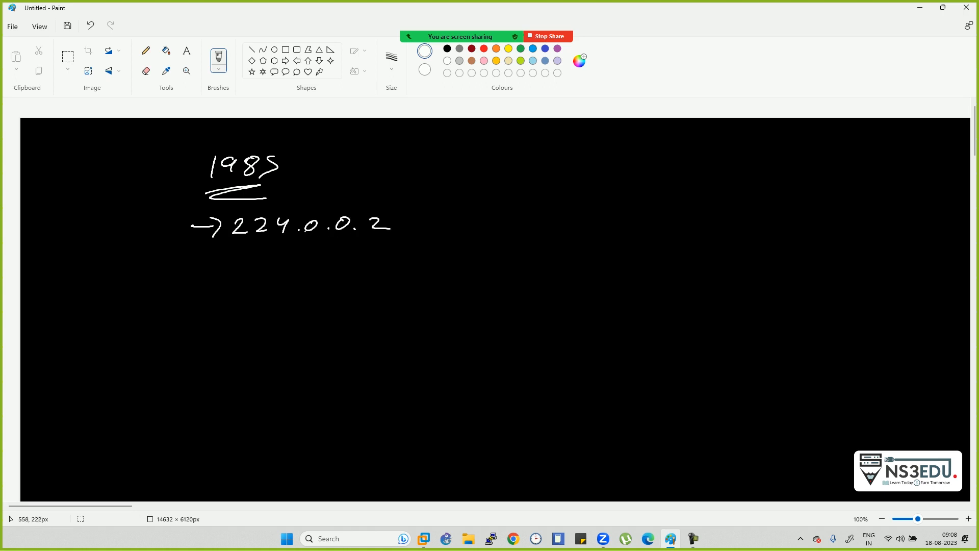
pyautogui.moveTo(238, 247)
pyautogui.mouseDown()
pyautogui.moveTo(371, 241)
pyautogui.moveTo(365, 250)
pyautogui.mouseUp()
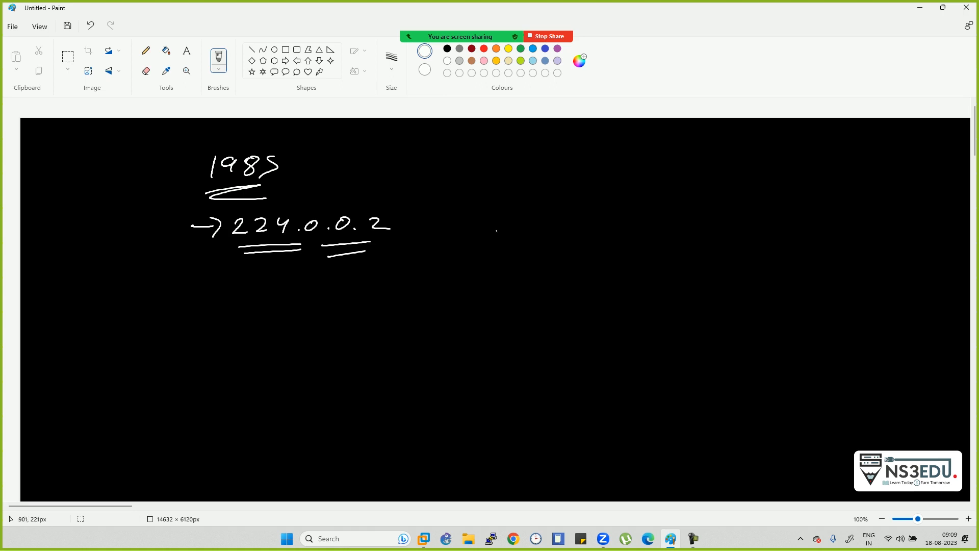
pyautogui.moveTo(975, 135); pyautogui.dragTo(975, 152)
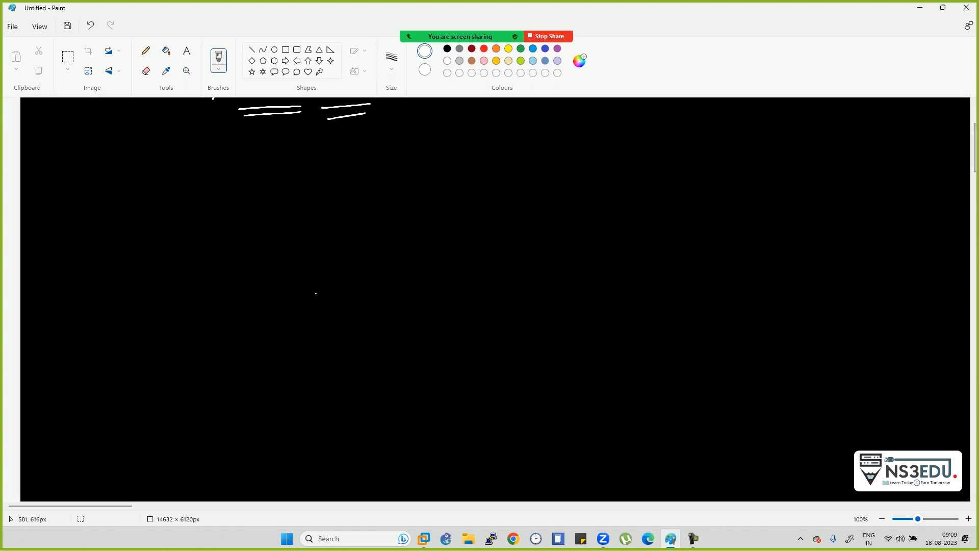
# - Handwrite the headings Active, Stand and Listen, underlining each
pyautogui.moveTo(70, 174); pyautogui.dragTo(96, 165)
pyautogui.moveTo(106, 166)
pyautogui.mouseDown()
pyautogui.moveTo(118, 173)
pyautogui.moveTo(129, 165)
pyautogui.mouseUp()
pyautogui.moveTo(135, 163)
pyautogui.mouseDown()
pyautogui.moveTo(132, 173)
pyautogui.moveTo(186, 166)
pyautogui.mouseUp()
pyautogui.click(139, 159)
pyautogui.moveTo(276, 154)
pyautogui.mouseDown()
pyautogui.moveTo(260, 179)
pyautogui.moveTo(289, 172)
pyautogui.mouseUp()
pyautogui.moveTo(287, 167); pyautogui.dragTo(365, 154)
pyautogui.moveTo(461, 150)
pyautogui.mouseDown()
pyautogui.moveTo(471, 172)
pyautogui.moveTo(506, 172)
pyautogui.mouseUp()
pyautogui.moveTo(502, 165); pyautogui.dragTo(556, 168)
pyautogui.moveTo(284, 187); pyautogui.dragTo(350, 195)
pyautogui.moveTo(455, 188); pyautogui.dragTo(515, 197)
pyautogui.moveTo(80, 191); pyautogui.dragTo(150, 197)
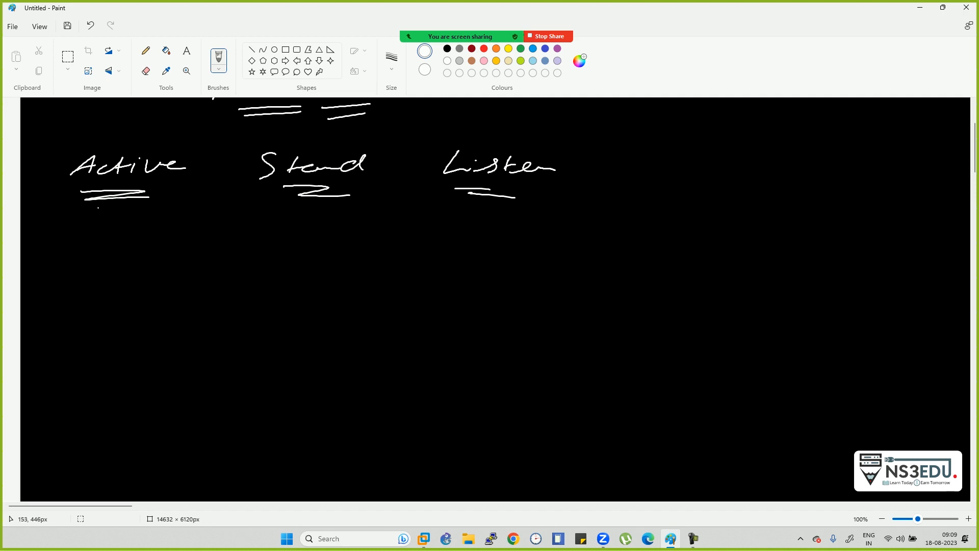
# - Draw an arrow down from Active to a handwritten 'Virtual IP'
pyautogui.moveTo(96, 203)
pyautogui.mouseDown()
pyautogui.moveTo(90, 224)
pyautogui.moveTo(111, 230)
pyautogui.moveTo(105, 248)
pyautogui.mouseUp()
pyautogui.moveTo(109, 253)
pyautogui.mouseDown()
pyautogui.moveTo(110, 269)
pyautogui.moveTo(117, 254)
pyautogui.mouseUp()
pyautogui.moveTo(123, 256)
pyautogui.mouseDown()
pyautogui.moveTo(121, 269)
pyautogui.moveTo(139, 257)
pyautogui.moveTo(142, 267)
pyautogui.mouseUp()
pyautogui.moveTo(135, 258)
pyautogui.mouseDown()
pyautogui.moveTo(159, 251)
pyautogui.moveTo(213, 266)
pyautogui.mouseUp()
pyautogui.moveTo(127, 288)
pyautogui.mouseDown()
pyautogui.moveTo(124, 308)
pyautogui.moveTo(142, 306)
pyautogui.mouseUp()
pyautogui.moveTo(142, 291); pyautogui.dragTo(149, 328)
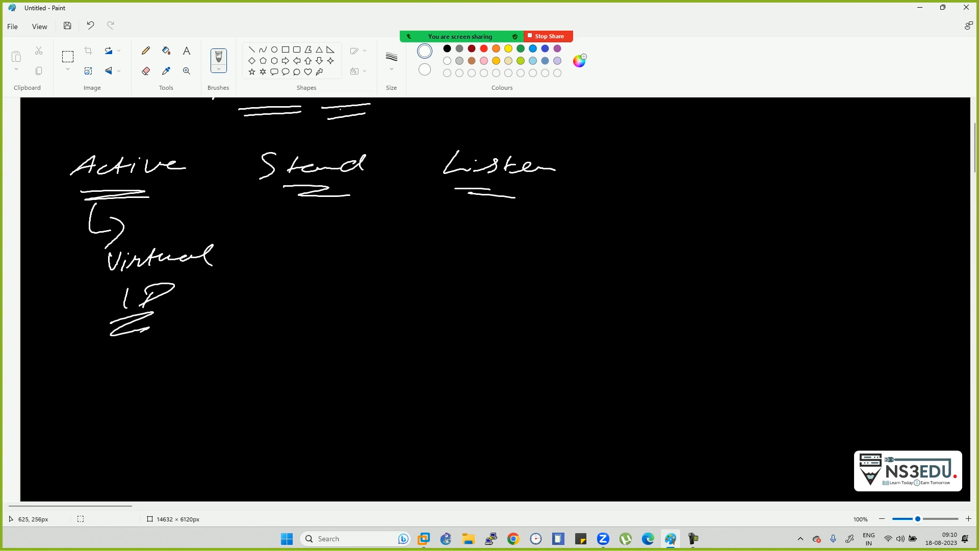
pyautogui.moveTo(412, 36)
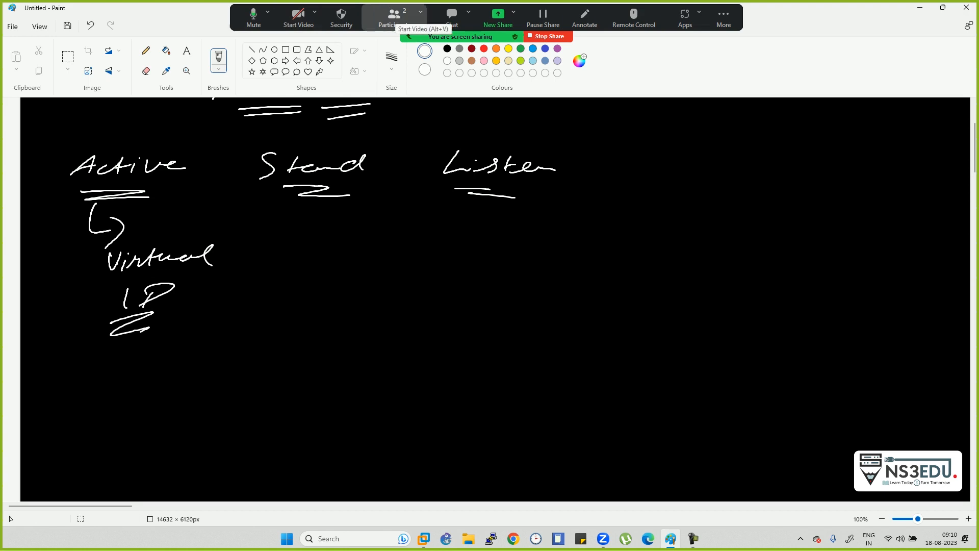
# - In Zoom's Audio Settings, nudge the speaker Volume slider up, then close Settings
pyautogui.click(268, 13)
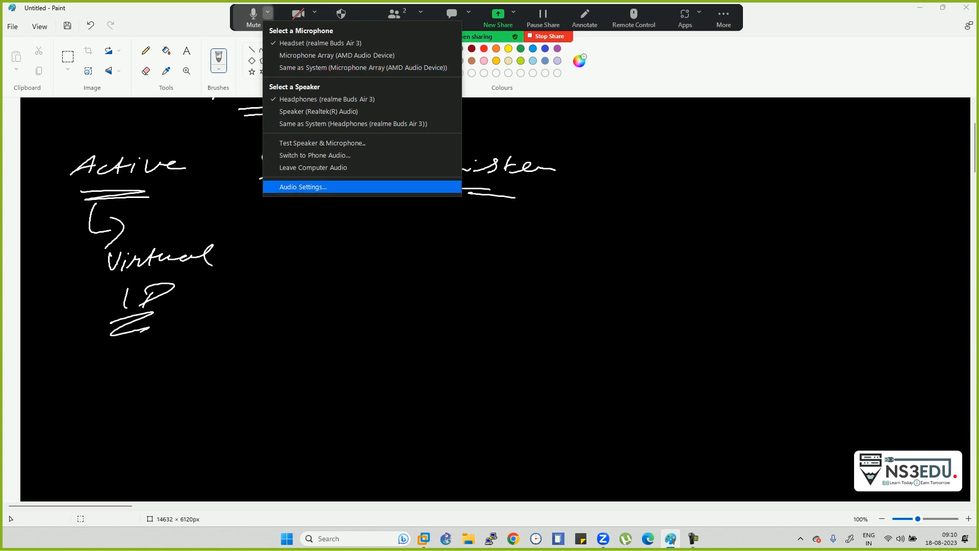
pyautogui.click(303, 187)
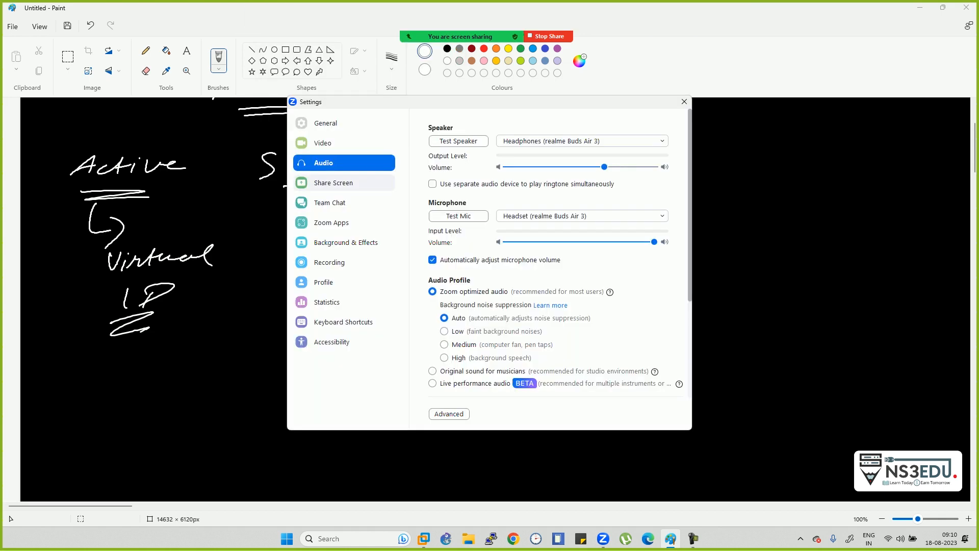
pyautogui.click(617, 167)
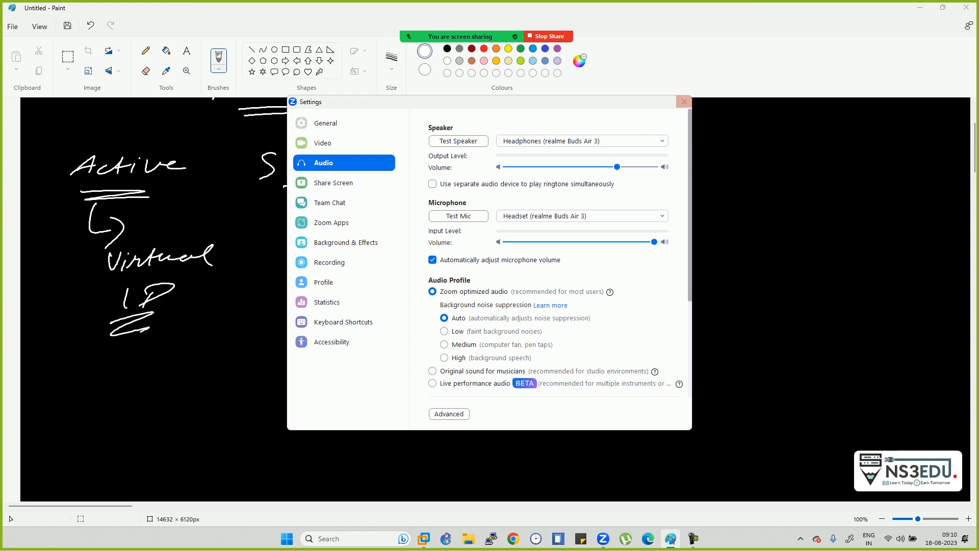
pyautogui.click(684, 101)
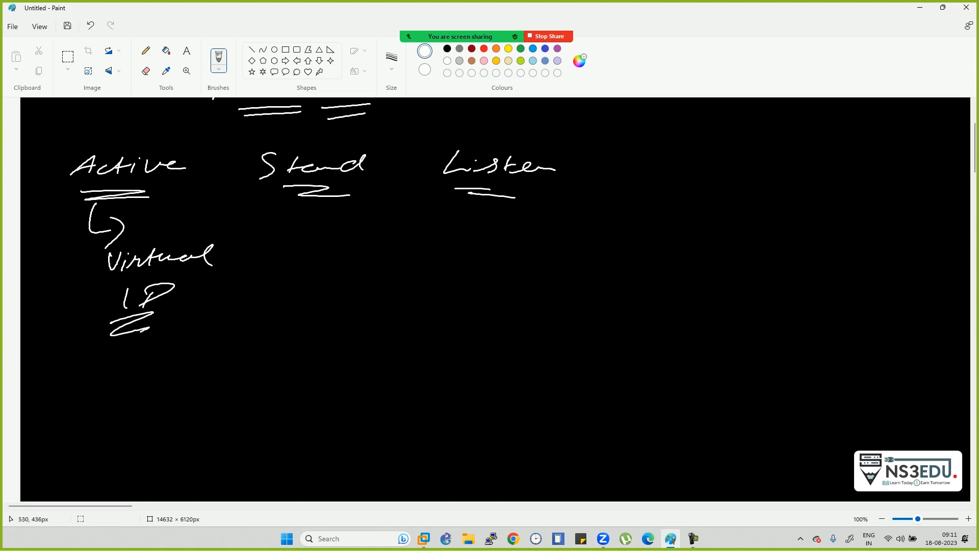
# - Circle the word Stand and sketch three router ellipses below Listen
pyautogui.moveTo(341, 141)
pyautogui.mouseDown()
pyautogui.moveTo(230, 159)
pyautogui.moveTo(327, 215)
pyautogui.moveTo(317, 139)
pyautogui.mouseUp()
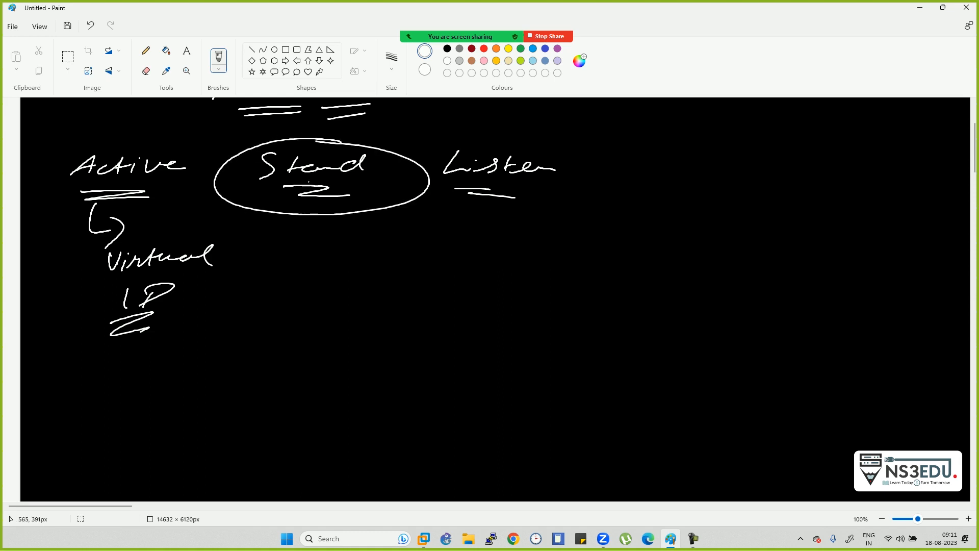
pyautogui.moveTo(523, 266); pyautogui.dragTo(518, 266)
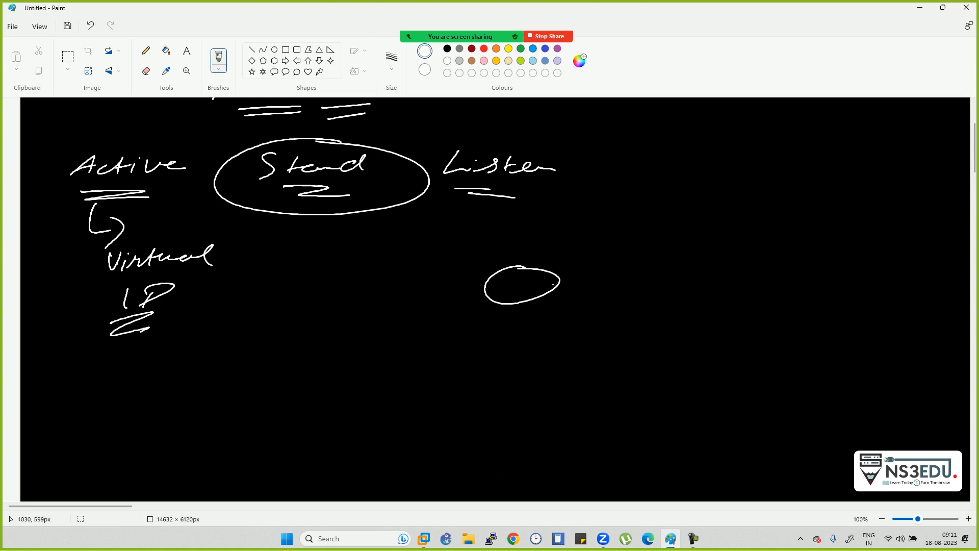
pyautogui.moveTo(693, 262)
pyautogui.mouseDown()
pyautogui.moveTo(655, 286)
pyautogui.moveTo(689, 262)
pyautogui.mouseUp()
pyautogui.moveTo(803, 265); pyautogui.dragTo(788, 264)
pyautogui.moveTo(693, 223); pyautogui.dragTo(685, 244)
pyautogui.moveTo(772, 225); pyautogui.dragTo(763, 256)
pyautogui.moveTo(509, 263)
pyautogui.mouseDown()
pyautogui.moveTo(552, 232)
pyautogui.moveTo(565, 248)
pyautogui.moveTo(406, 248)
pyautogui.mouseUp()
# - Draw a curved arrow to the first router and label it with an underlined 'Active'
pyautogui.moveTo(435, 225)
pyautogui.mouseDown()
pyautogui.moveTo(397, 249)
pyautogui.moveTo(423, 260)
pyautogui.mouseUp()
pyautogui.moveTo(368, 272)
pyautogui.mouseDown()
pyautogui.moveTo(354, 293)
pyautogui.moveTo(426, 278)
pyautogui.moveTo(419, 287)
pyautogui.mouseUp()
pyautogui.moveTo(439, 275); pyautogui.dragTo(470, 274)
pyautogui.moveTo(369, 296); pyautogui.dragTo(447, 296)
pyautogui.moveTo(386, 312); pyautogui.dragTo(441, 304)
# - Add arrows between the right-hand routers and a curved arrow down to a circled 'Standby'
pyautogui.moveTo(662, 265)
pyautogui.mouseDown()
pyautogui.moveTo(629, 238)
pyautogui.moveTo(634, 263)
pyautogui.mouseUp()
pyautogui.moveTo(620, 184)
pyautogui.mouseDown()
pyautogui.moveTo(623, 200)
pyautogui.moveTo(649, 189)
pyautogui.moveTo(689, 203)
pyautogui.mouseUp()
pyautogui.moveTo(682, 212); pyautogui.dragTo(666, 221)
pyautogui.moveTo(689, 168)
pyautogui.mouseDown()
pyautogui.moveTo(724, 197)
pyautogui.moveTo(738, 196)
pyautogui.mouseUp()
pyautogui.moveTo(656, 294)
pyautogui.mouseDown()
pyautogui.moveTo(558, 320)
pyautogui.moveTo(503, 374)
pyautogui.mouseUp()
pyautogui.moveTo(542, 346)
pyautogui.mouseDown()
pyautogui.moveTo(532, 363)
pyautogui.moveTo(609, 337)
pyautogui.moveTo(619, 359)
pyautogui.moveTo(637, 351)
pyautogui.mouseUp()
pyautogui.moveTo(644, 352)
pyautogui.mouseDown()
pyautogui.moveTo(663, 353)
pyautogui.moveTo(631, 377)
pyautogui.mouseUp()
pyautogui.moveTo(675, 344); pyautogui.dragTo(686, 352)
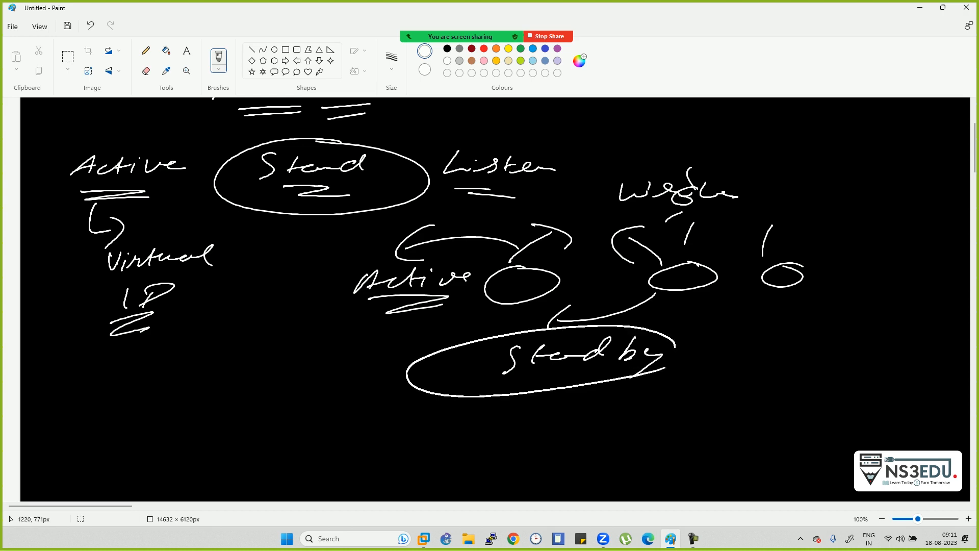
pyautogui.moveTo(435, 356)
pyautogui.mouseDown()
pyautogui.moveTo(348, 360)
pyautogui.moveTo(365, 380)
pyautogui.mouseUp()
# - Add a left arrowhead and an underlined 'Listen' label, then scroll further down the canvas
pyautogui.moveTo(275, 371)
pyautogui.mouseDown()
pyautogui.moveTo(288, 393)
pyautogui.moveTo(304, 394)
pyautogui.moveTo(298, 404)
pyautogui.mouseUp()
pyautogui.moveTo(319, 380)
pyautogui.mouseDown()
pyautogui.moveTo(315, 394)
pyautogui.moveTo(332, 393)
pyautogui.mouseUp()
pyautogui.moveTo(335, 392); pyautogui.dragTo(351, 394)
pyautogui.moveTo(277, 421); pyautogui.dragTo(335, 409)
pyautogui.moveTo(335, 411); pyautogui.dragTo(317, 422)
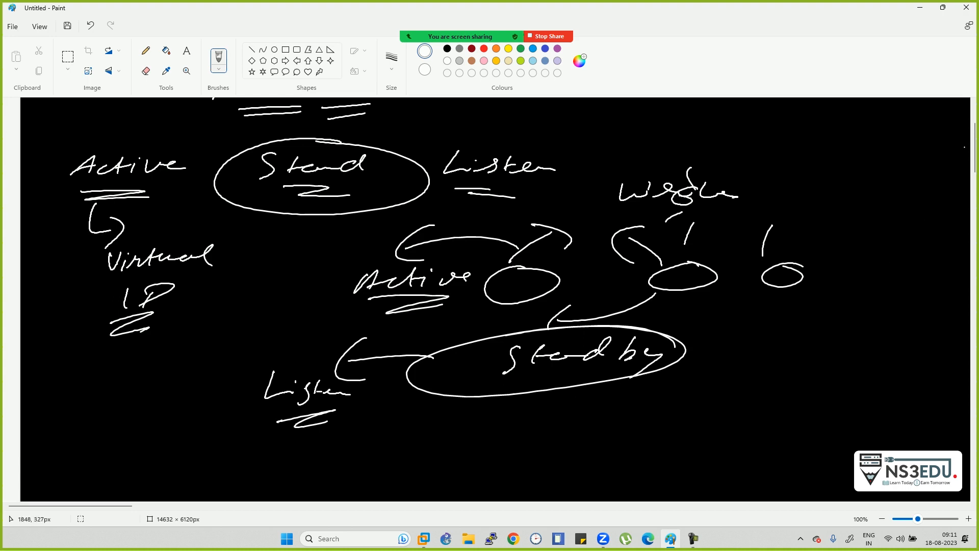
pyautogui.scroll(-4, 975, 153)
pyautogui.scroll(-3, 490, 296)
pyautogui.scroll(-1, 490, 296)
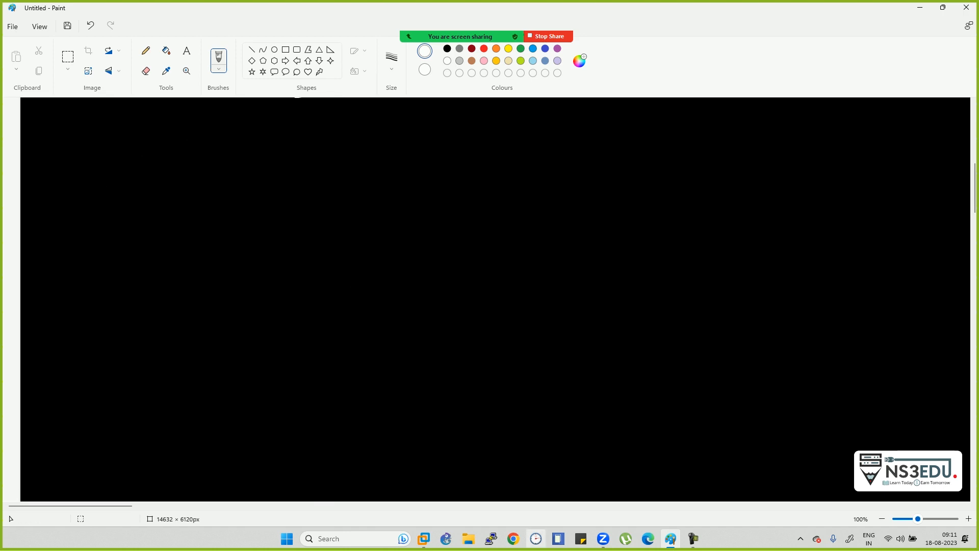
# - Bring up VMware Workstation, select the EVE VM in the Library and power it on
pyautogui.click(423, 538)
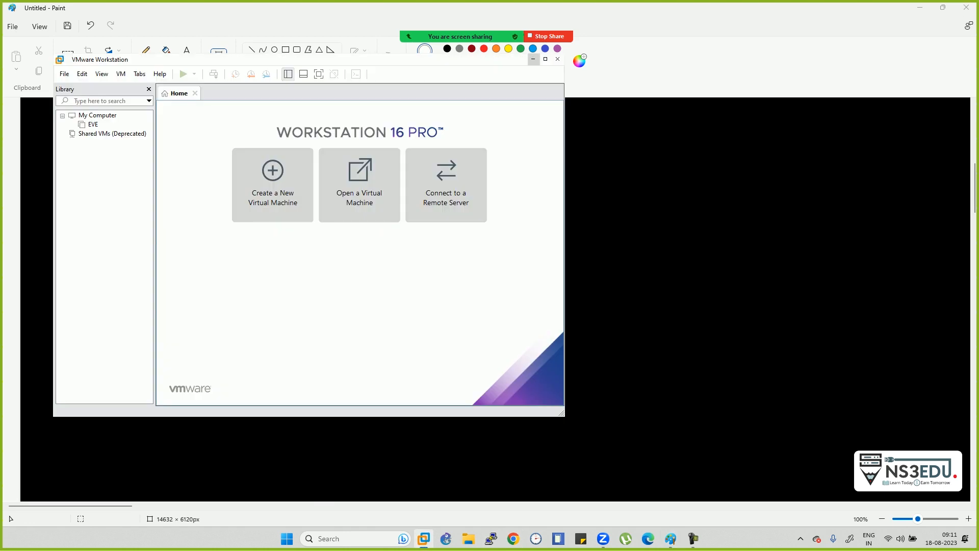
pyautogui.click(95, 124)
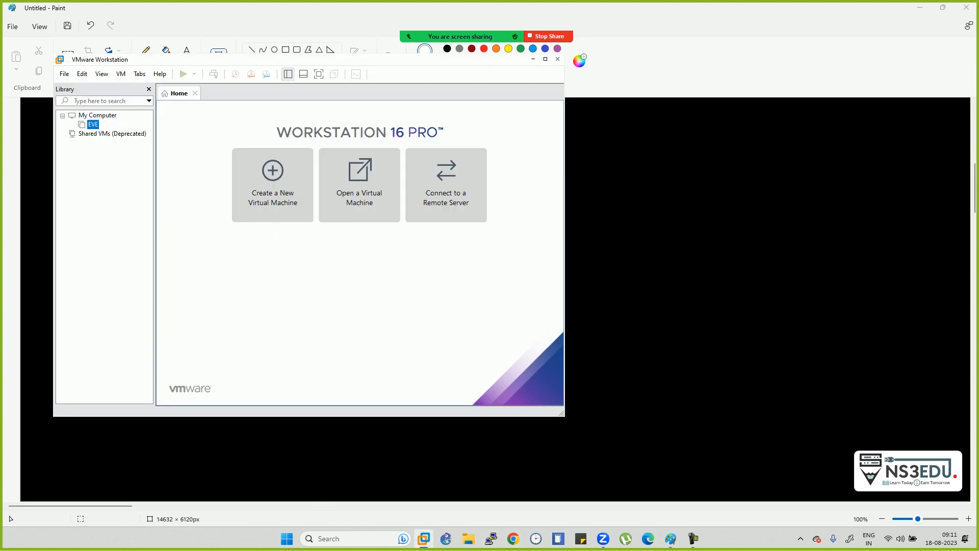
pyautogui.click(217, 132)
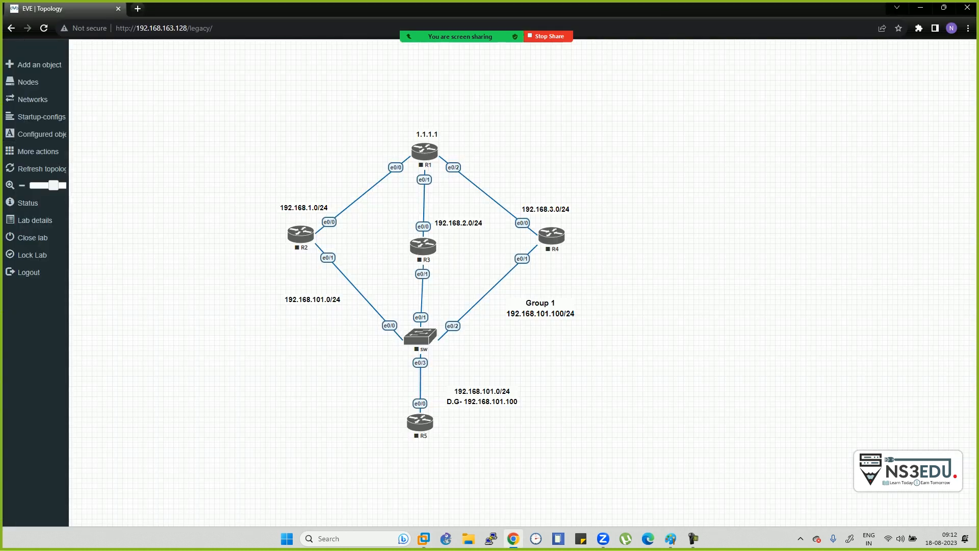
# - Refresh the HSRP lab topology, start all nodes, and request R5's telnet console
pyautogui.click(11, 169)
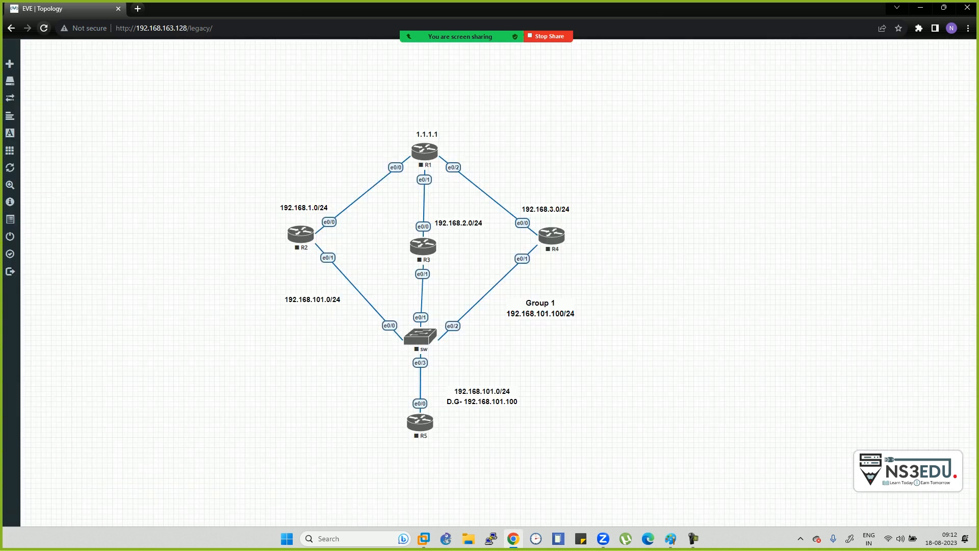
pyautogui.moveTo(10, 168)
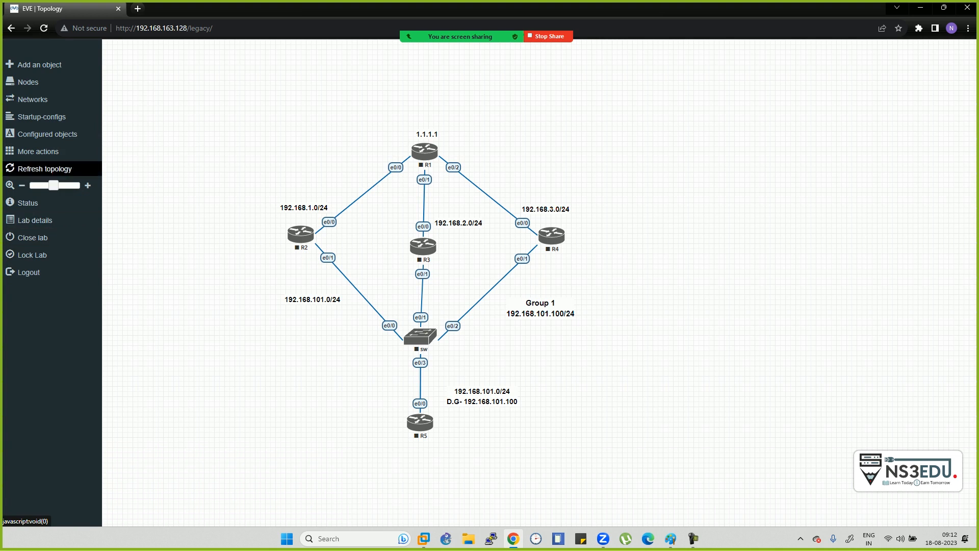
pyautogui.click(37, 151)
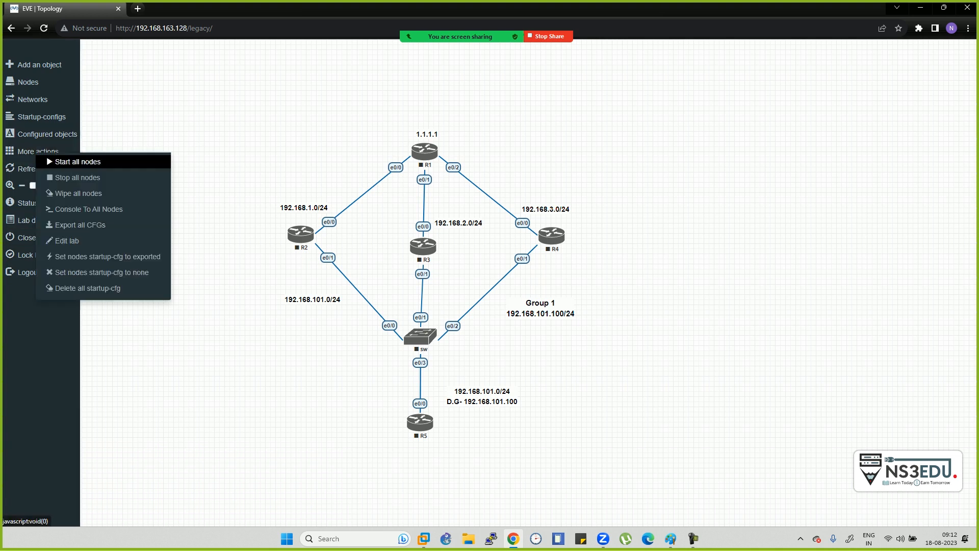
pyautogui.click(76, 161)
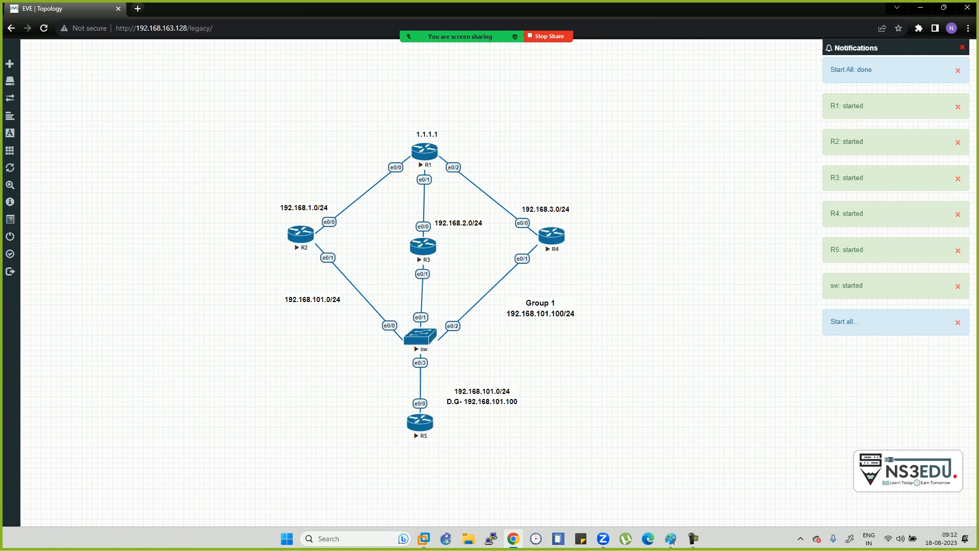
pyautogui.moveTo(670, 538)
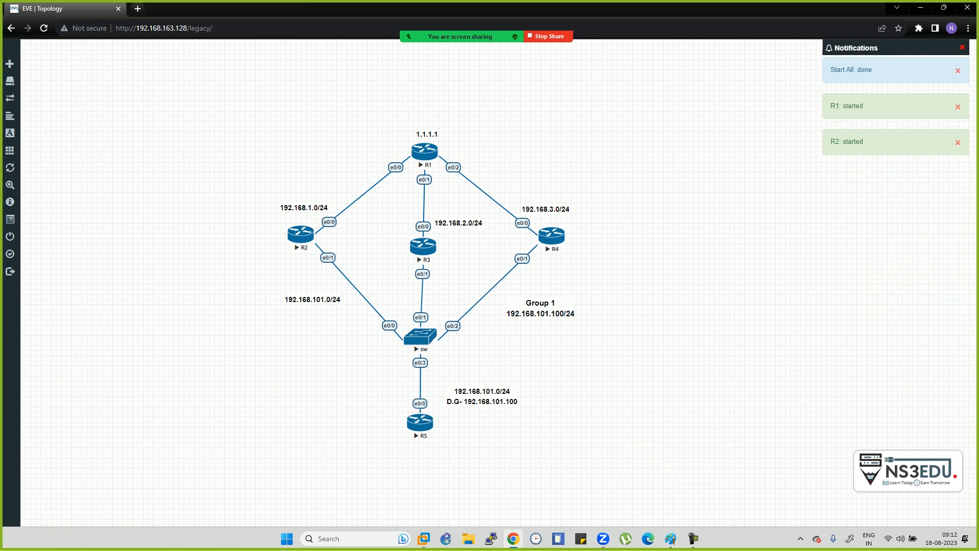
pyautogui.click(420, 423)
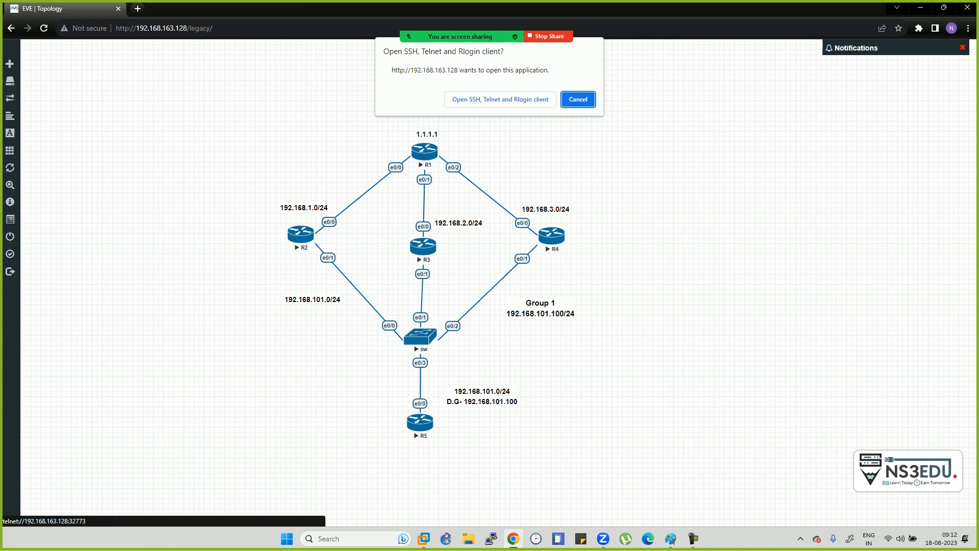
# - Open telnet consoles to R5, R3 and R4, allowing the telnet client each time
pyautogui.click(501, 99)
pyautogui.moveTo(347, 128); pyautogui.dragTo(728, 148)
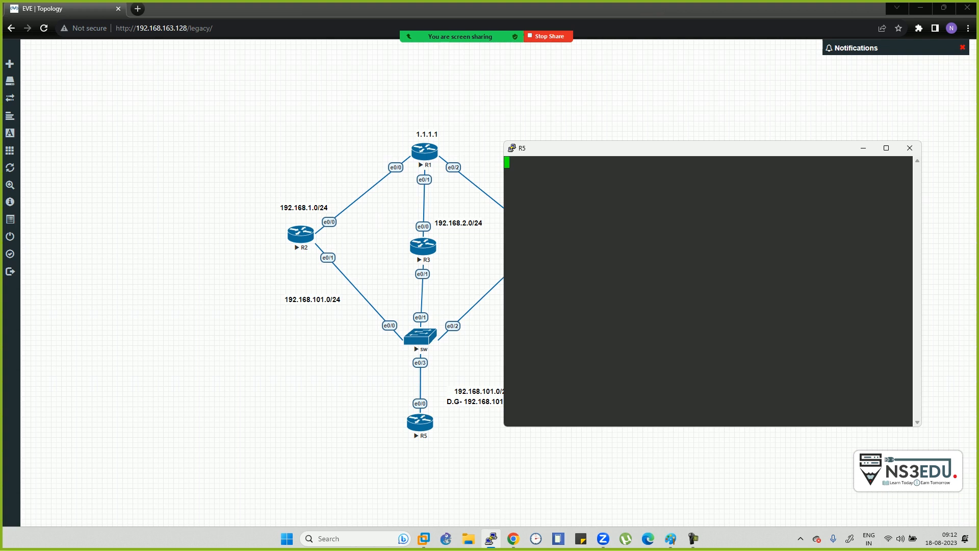
pyautogui.click(910, 148)
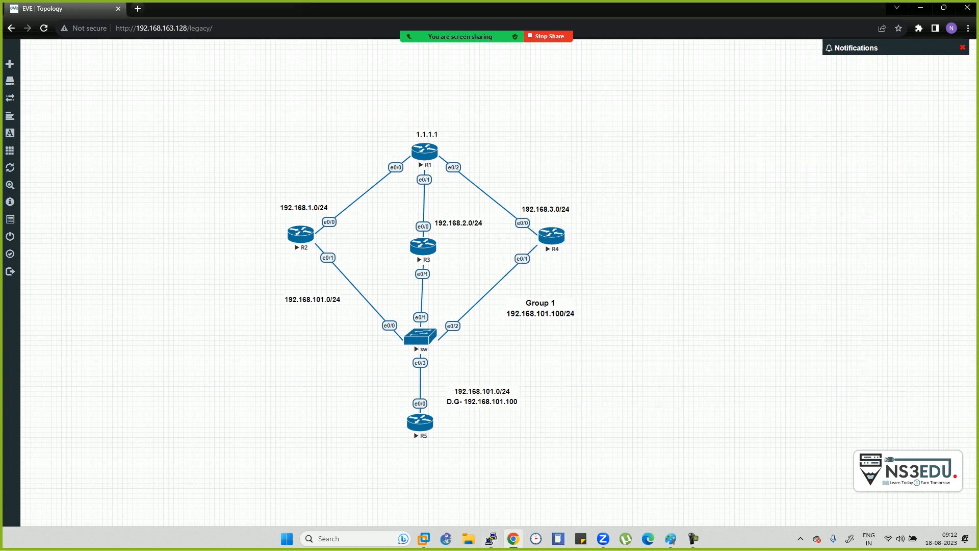
pyautogui.click(420, 423)
pyautogui.click(500, 97)
pyautogui.click(423, 247)
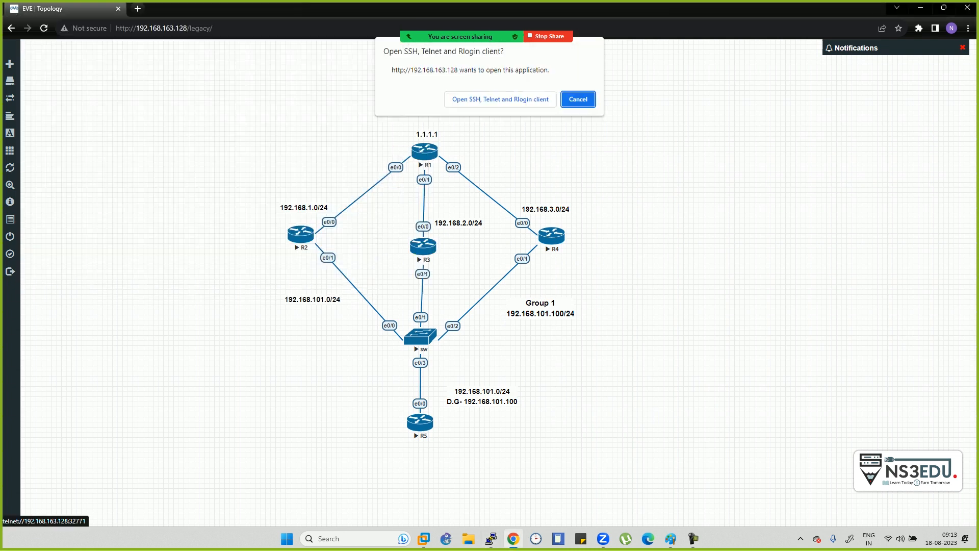
pyautogui.click(500, 94)
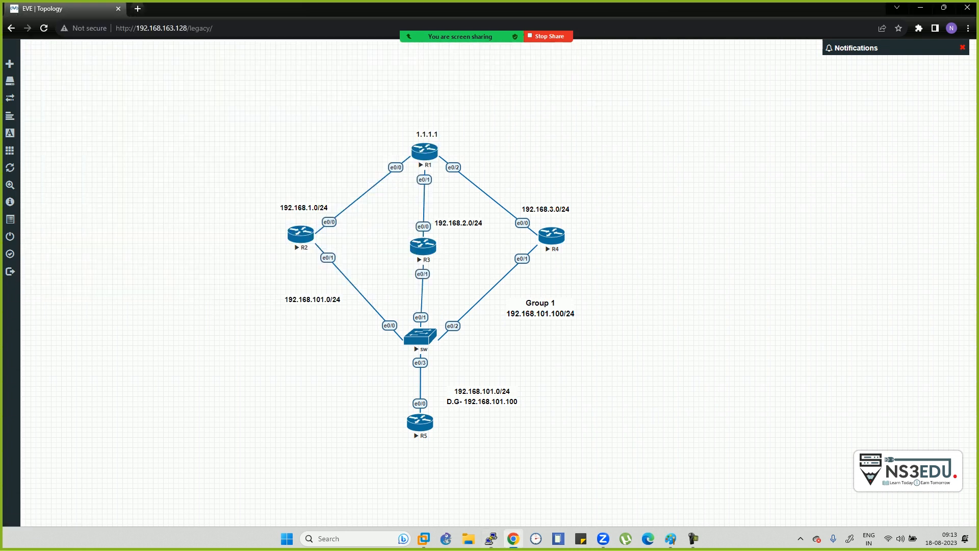
pyautogui.click(551, 235)
pyautogui.click(501, 98)
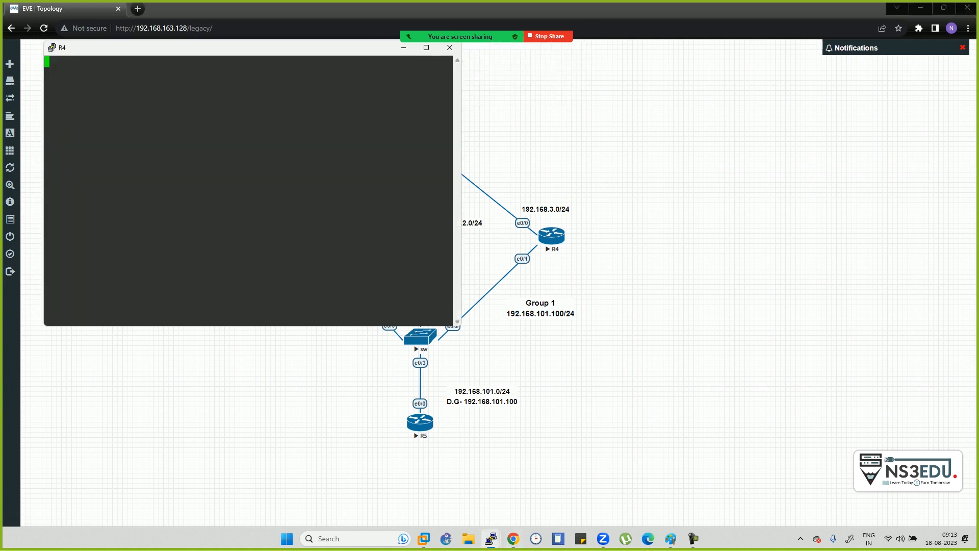
# - Answer 'n' to R2's initial configuration dialog
pyautogui.hotkey('alt', 'Tab')
pyautogui.hotkey('alt', 'Tab')
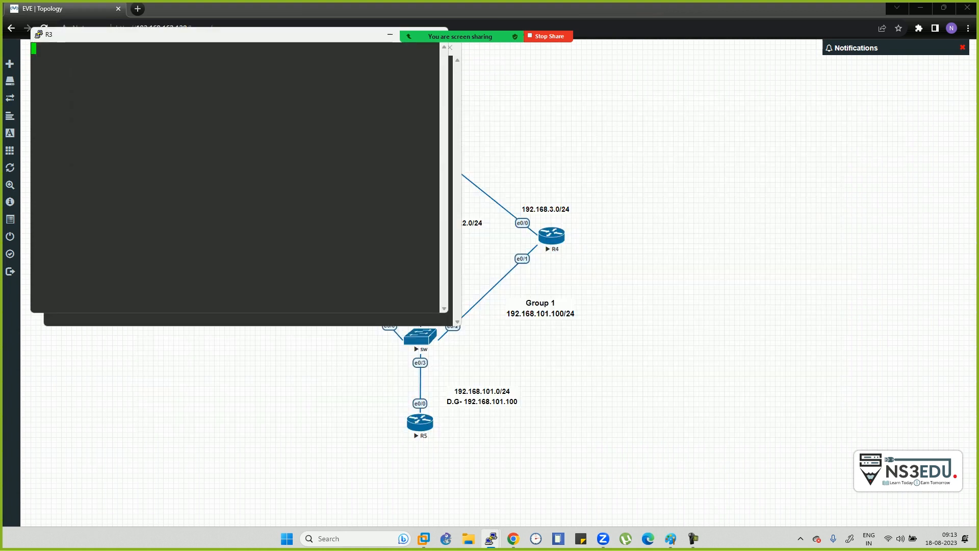
pyautogui.hotkey('alt', 'Tab')
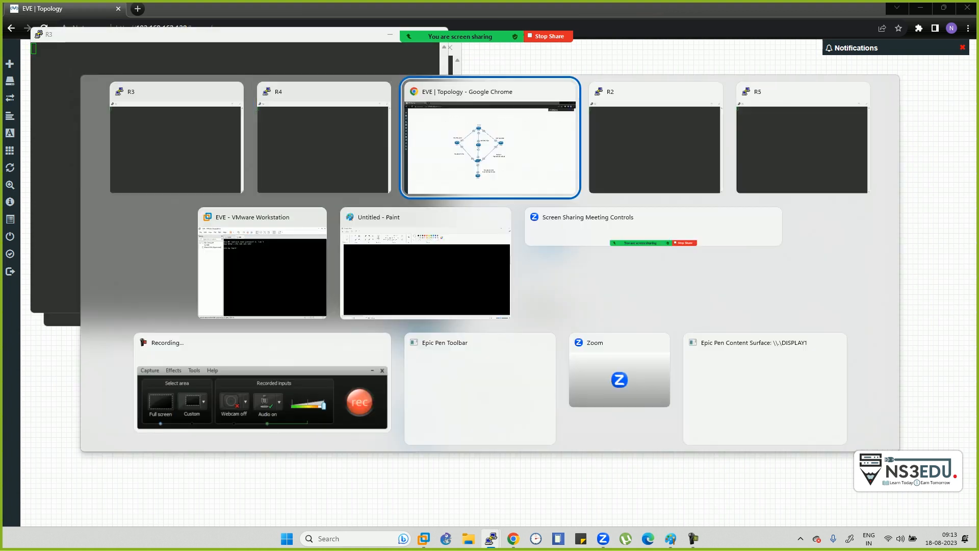
pyautogui.press('Return')
pyautogui.press('Return')
pyautogui.press('Return')
pyautogui.press('Return')
pyautogui.press('Return')
pyautogui.press('Return')
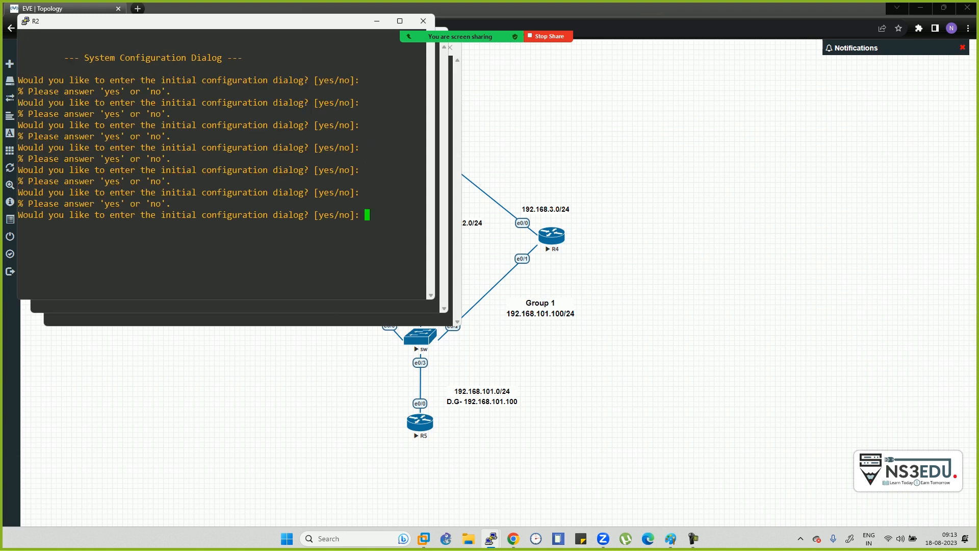
pyautogui.hotkey('alt', 'Tab')
pyautogui.press('Tab')
pyautogui.press('Tab')
pyautogui.press('Tab')
pyautogui.press('Tab')
pyautogui.press('Tab')
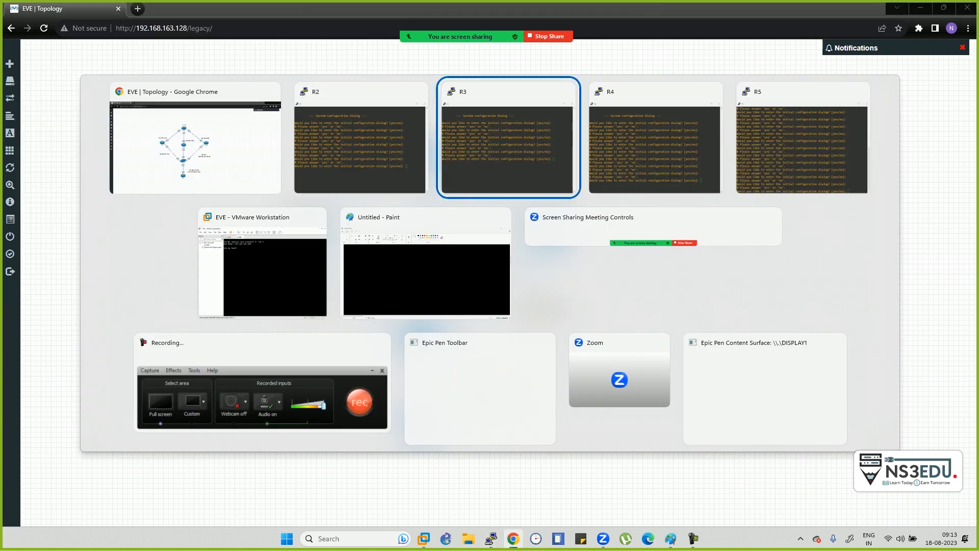
pyautogui.hotkey('alt', 'shift', 'Tab')
pyautogui.hotkey('alt', 'shift', 'Tab')
pyautogui.hotkey('alt', 'shift', 'Tab')
pyautogui.hotkey('alt', 'shift', 'Tab')
pyautogui.write('n')
# - Answer 'n' to the initial configuration dialog on R3, R4 and R5
pyautogui.hotkey('alt', 'Tab')
pyautogui.press('Tab')
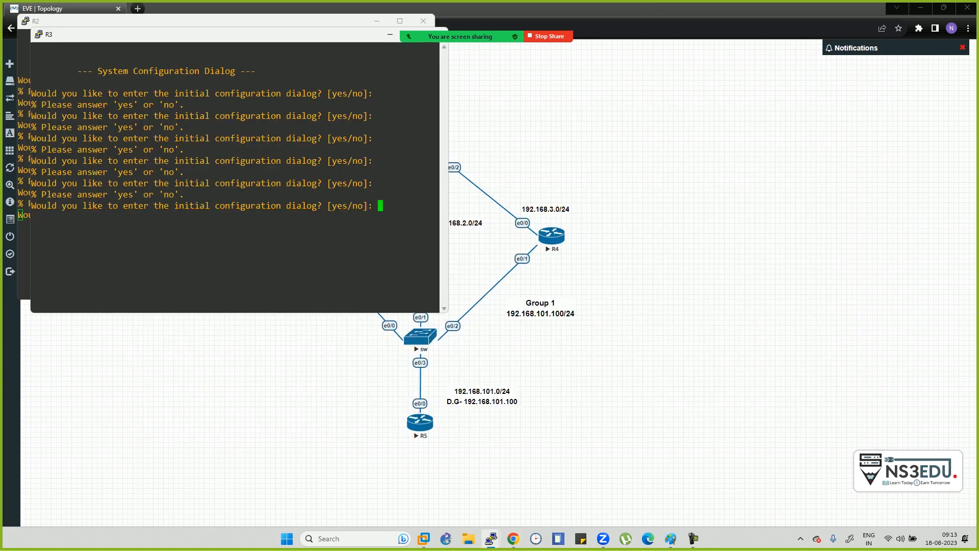
pyautogui.write('n')
pyautogui.hotkey('alt', 'Tab')
pyautogui.hotkey('alt', 'Tab')
pyautogui.hotkey('alt', 'Tab')
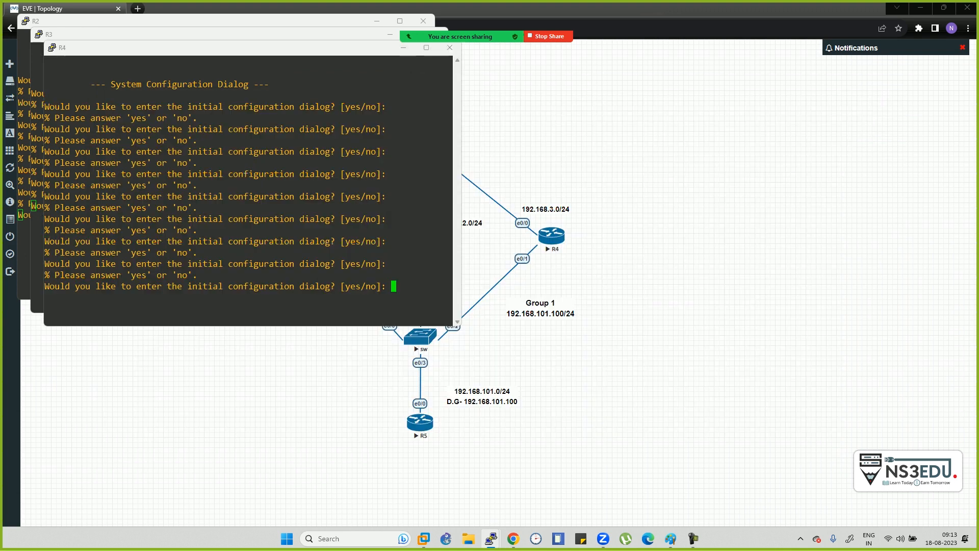
pyautogui.write('n')
pyautogui.hotkey('alt', 'Tab')
pyautogui.press('Tab')
pyautogui.press('Tab')
pyautogui.press('Tab')
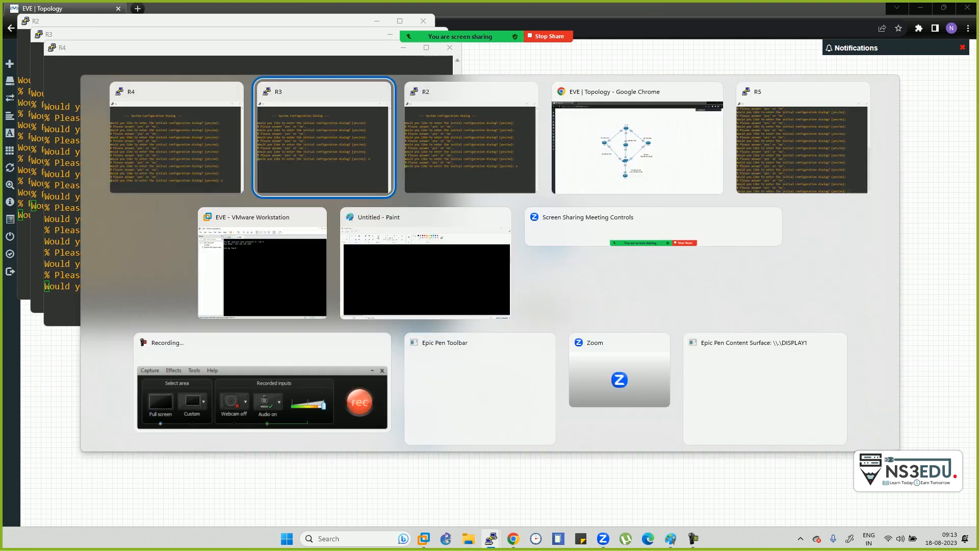
pyautogui.write('n')
pyautogui.press('Return')
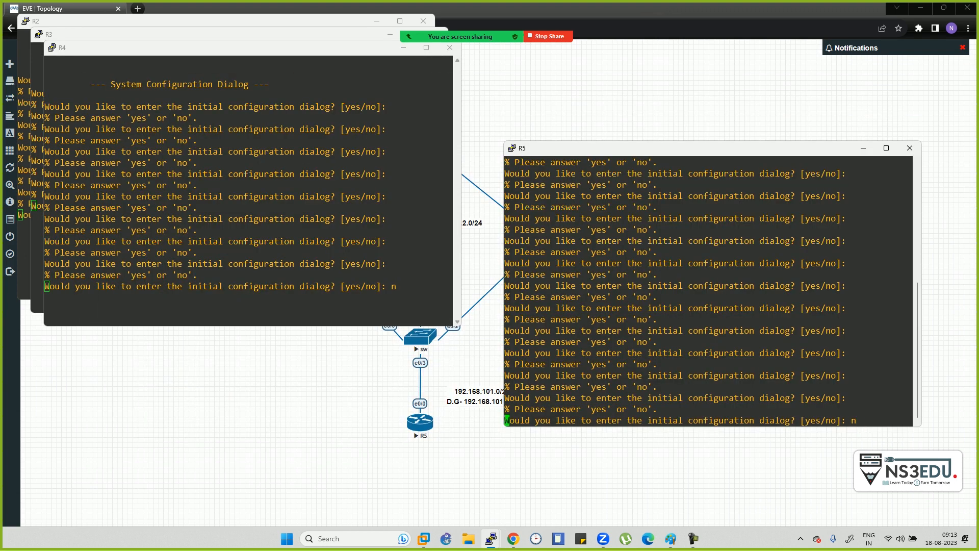
pyautogui.hotkey('alt', 'Tab')
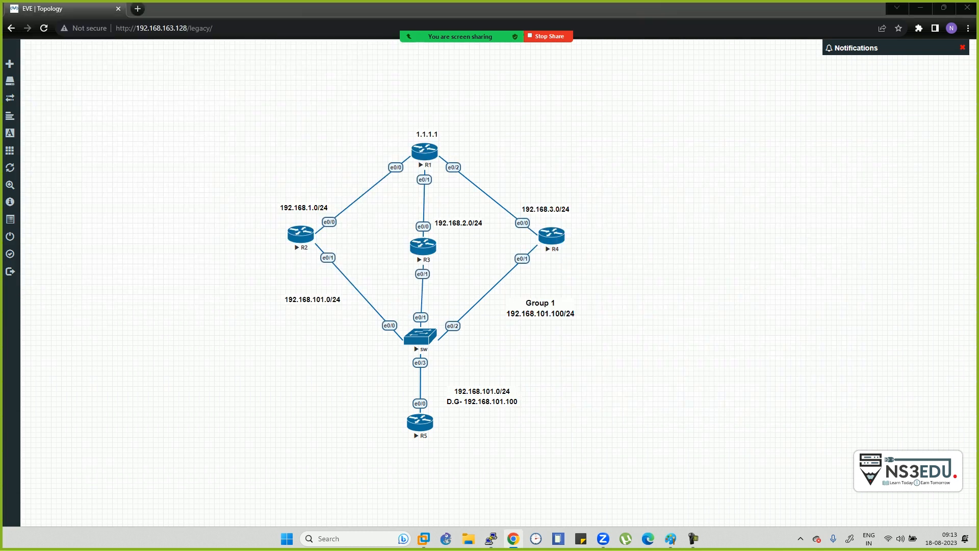
# - On R5, skip setup and enter privileged and global configuration mode with en and conf t
pyautogui.hotkey('alt', 'Tab')
pyautogui.moveTo(683, 148); pyautogui.dragTo(683, 128)
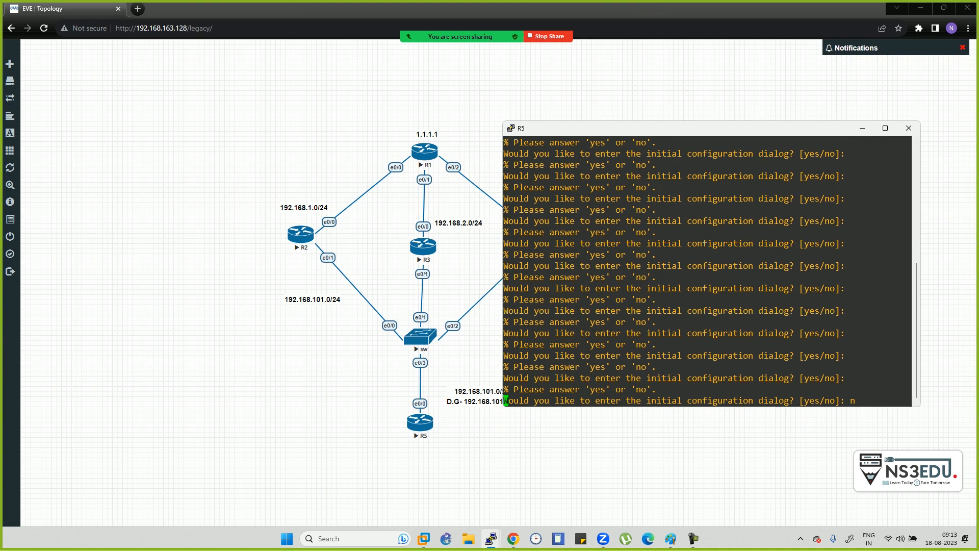
pyautogui.press('Return')
pyautogui.press('Return')
pyautogui.press('Return')
pyautogui.press('Return')
pyautogui.press('Return')
pyautogui.press('Return')
pyautogui.press('Return')
pyautogui.press('Return')
pyautogui.press('Return')
pyautogui.press('Return')
pyautogui.press('Return')
pyautogui.press('Return')
pyautogui.press('Return')
pyautogui.press('Return')
pyautogui.press('Return')
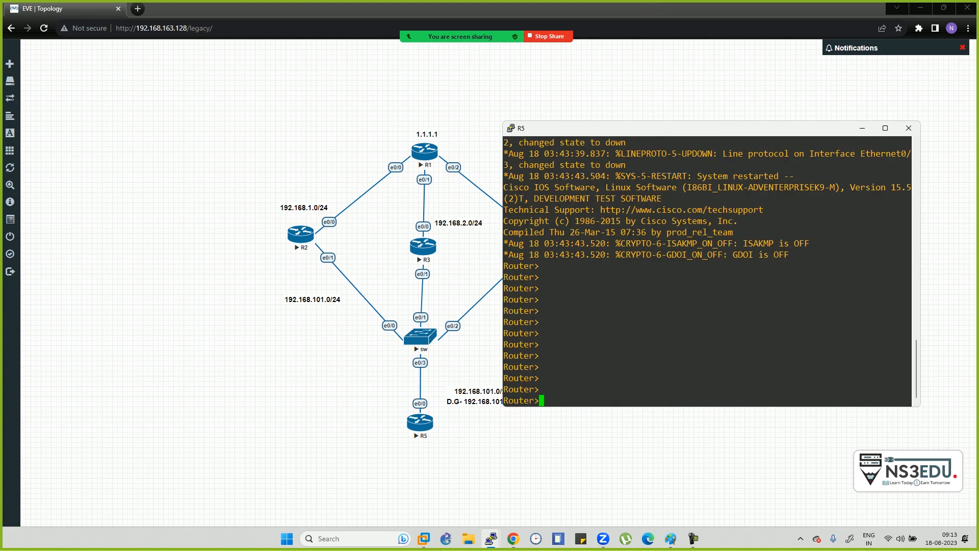
pyautogui.write('en')
pyautogui.press('Return')
pyautogui.write('conf t')
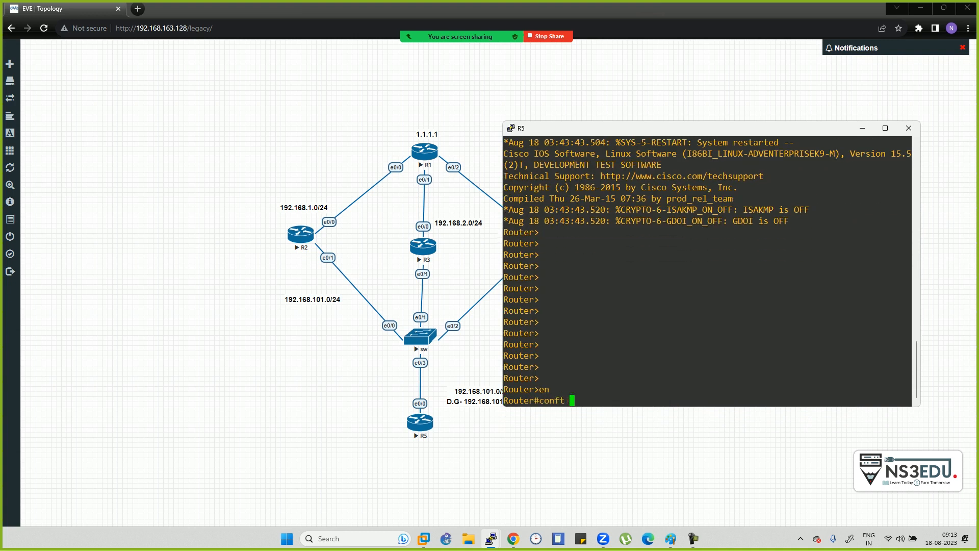
pyautogui.press('Return')
pyautogui.write('conf t')
pyautogui.press('Return')
# - Give R5's e0/0 the address 192.168.101.10 255.255.255.0 and bring it up with no sh
pyautogui.write('int e0/0')
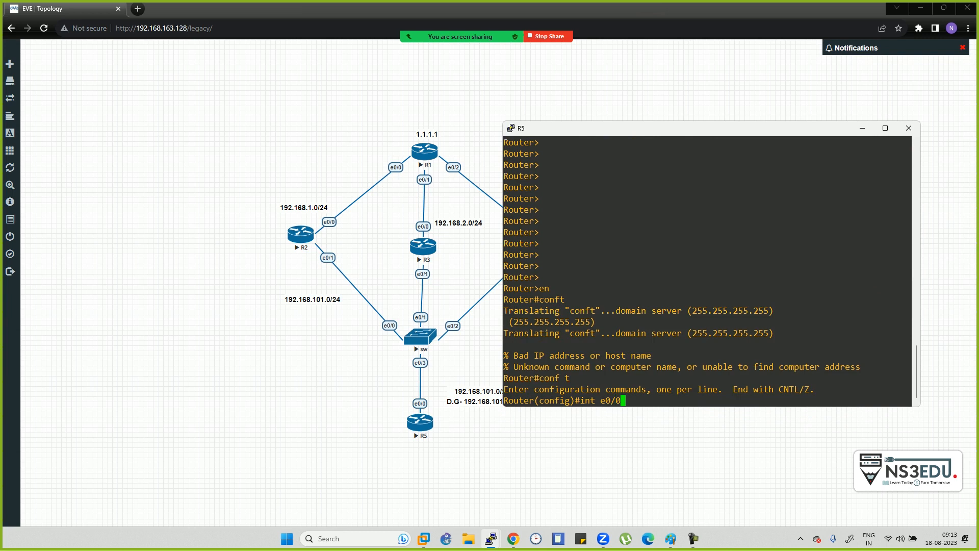
pyautogui.press('Return')
pyautogui.write('ip')
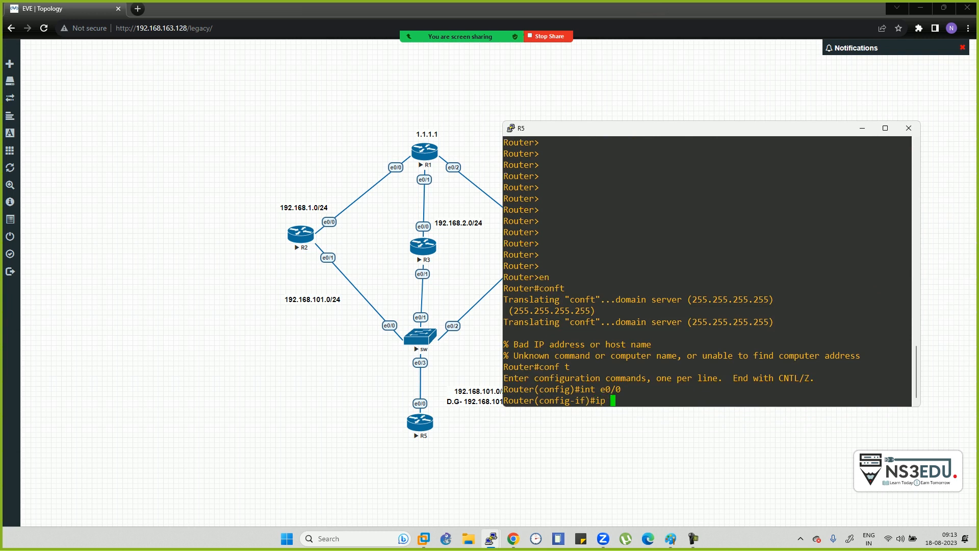
pyautogui.write(' add 192.168.101.10 2')
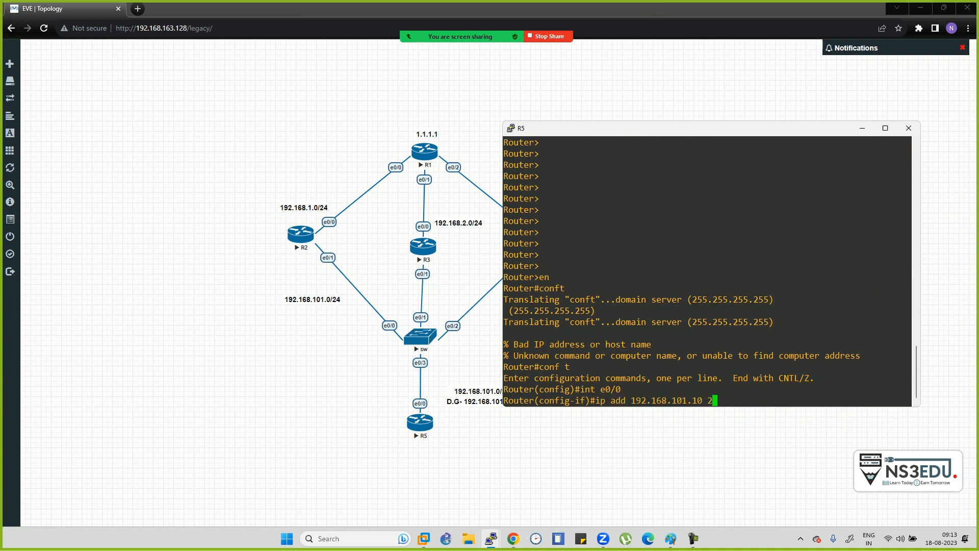
pyautogui.write('55.255.255.0')
pyautogui.press('Return')
pyautogui.write('no sh')
pyautogui.press('Return')
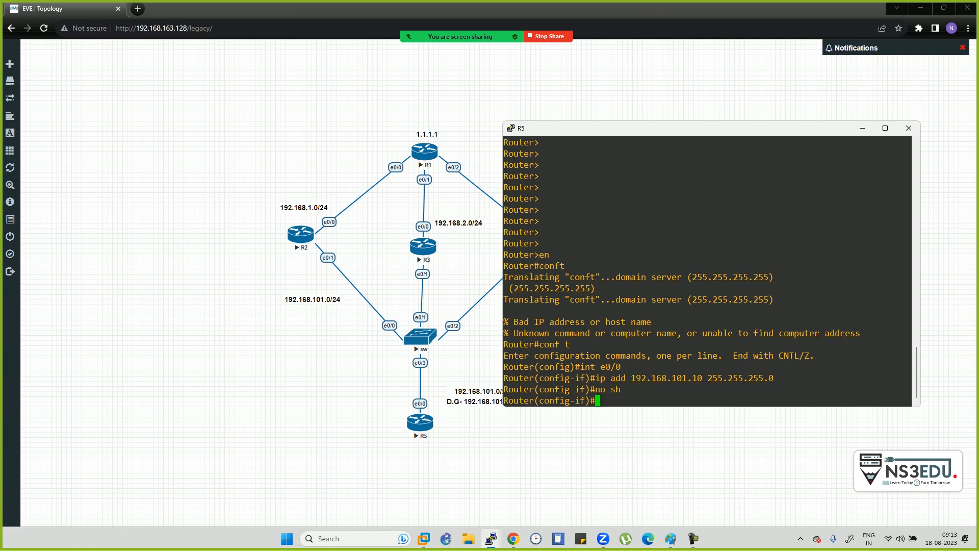
# - Exit the interface and begin 'default gateway 192.16' on R5
pyautogui.write('exi')
pyautogui.write('default')
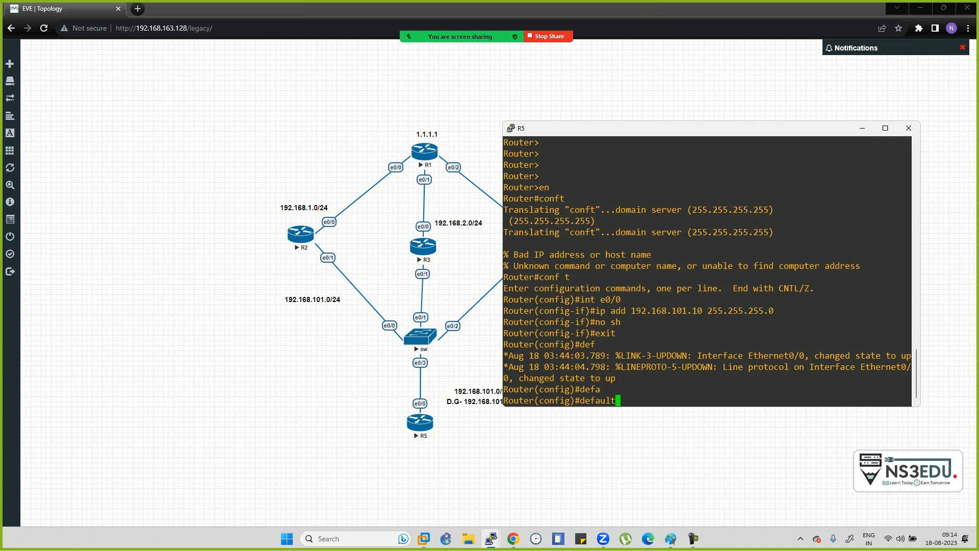
pyautogui.write('ga')
pyautogui.press('Tab')
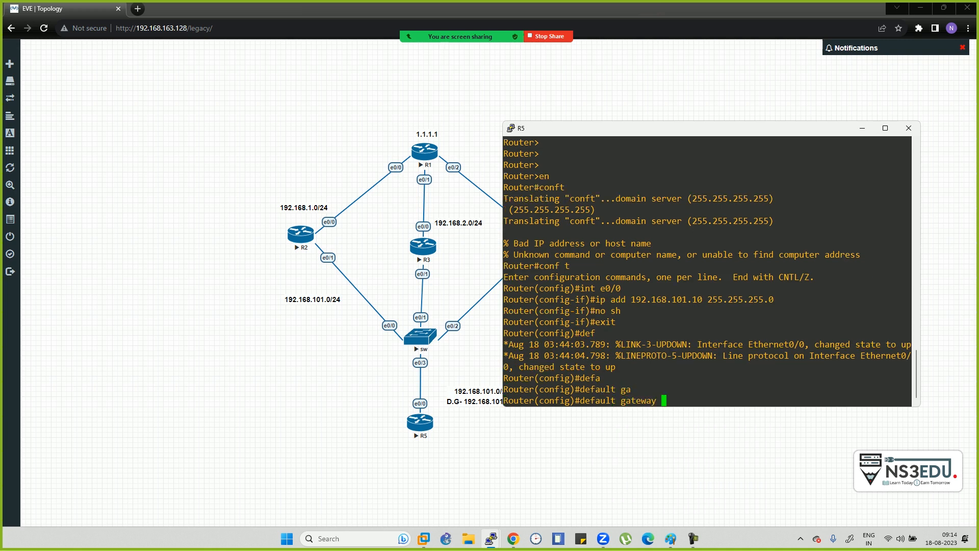
pyautogui.write('192.16')
# - Extend R5's default gateway entry with '8.' so it reads 192.168
pyautogui.moveTo(693, 539)
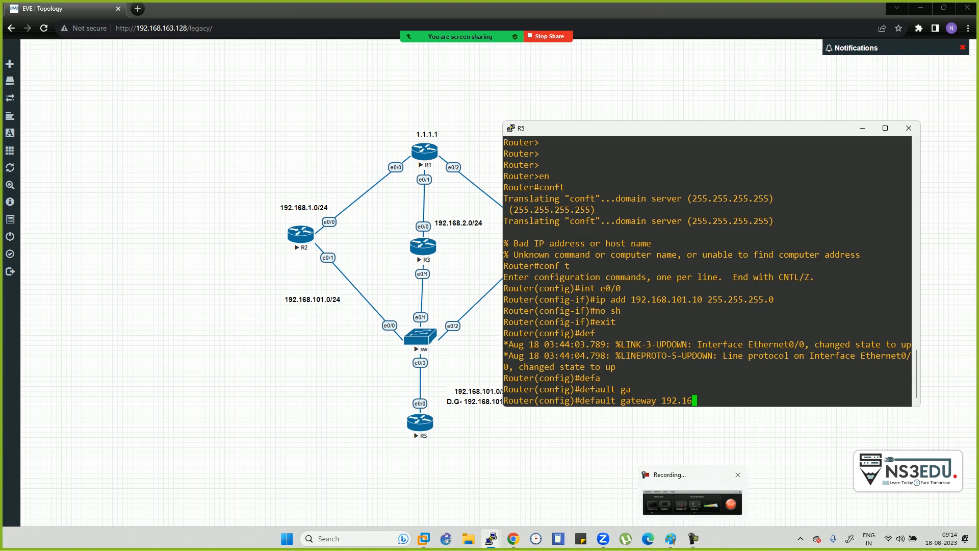
pyautogui.write('8.')
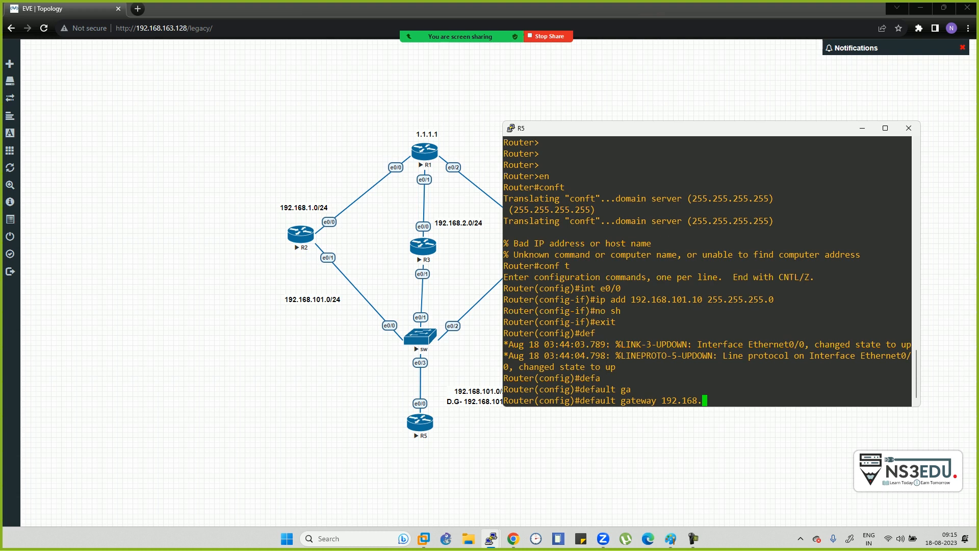
# - In Paint, draw four node ellipses: one at top centre, then left, centre and right
pyautogui.click(671, 538)
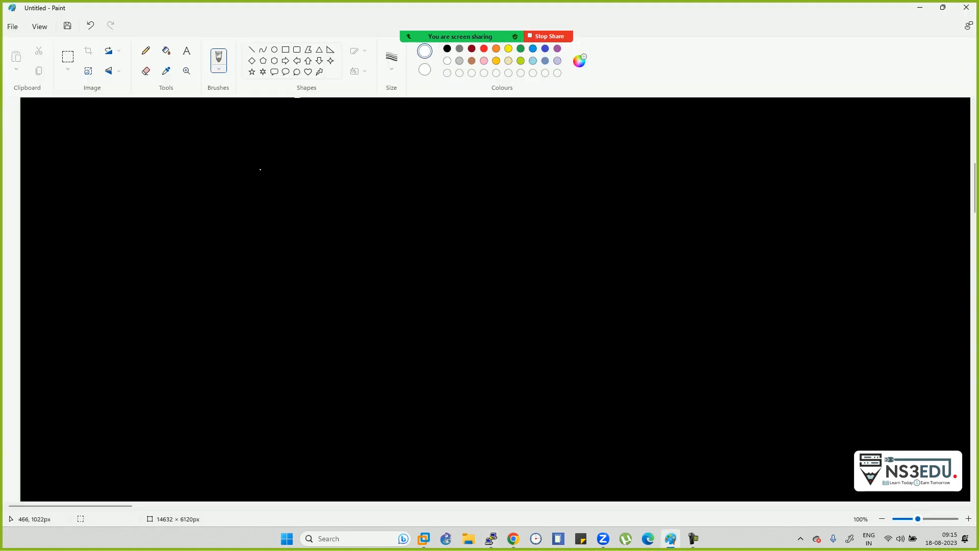
pyautogui.moveTo(450, 139); pyautogui.dragTo(404, 151)
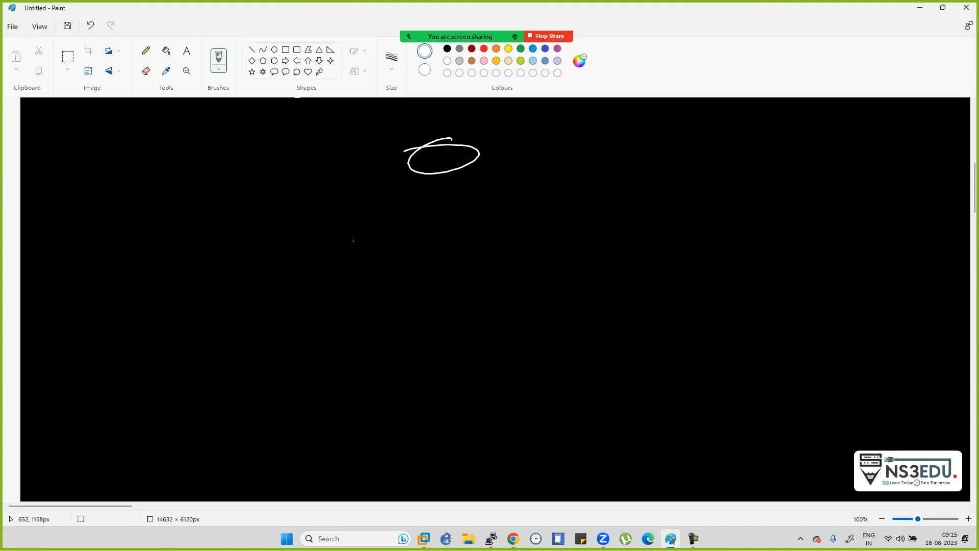
pyautogui.moveTo(290, 245)
pyautogui.mouseDown()
pyautogui.moveTo(262, 262)
pyautogui.moveTo(274, 251)
pyautogui.mouseUp()
pyautogui.moveTo(454, 231); pyautogui.dragTo(448, 237)
pyautogui.moveTo(586, 240); pyautogui.dragTo(562, 239)
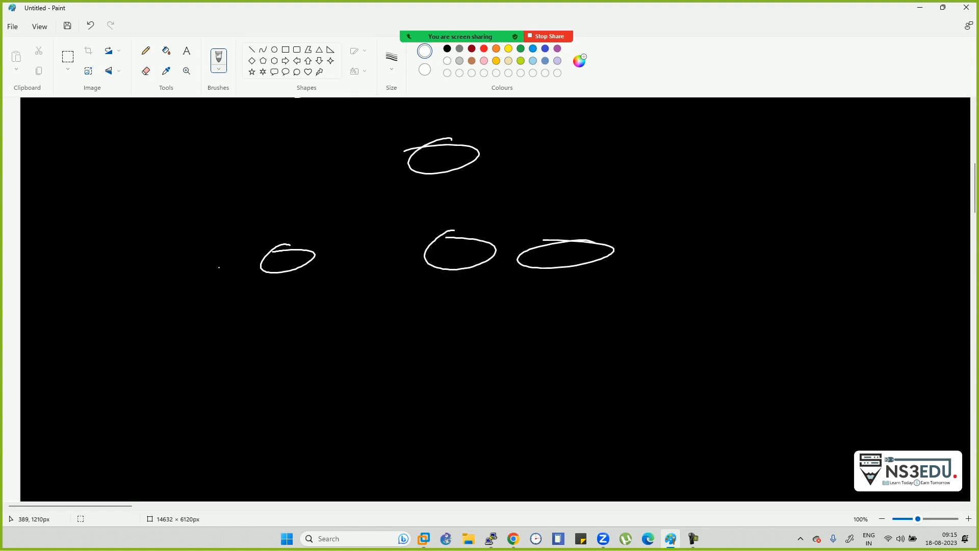
# - Draw links to two circled R routers at the left and right, with arrows above them
pyautogui.moveTo(269, 253)
pyautogui.mouseDown()
pyautogui.moveTo(182, 276)
pyautogui.moveTo(149, 314)
pyautogui.moveTo(163, 312)
pyautogui.mouseUp()
pyautogui.moveTo(159, 280)
pyautogui.mouseDown()
pyautogui.moveTo(122, 322)
pyautogui.moveTo(165, 282)
pyautogui.mouseUp()
pyautogui.moveTo(614, 263); pyautogui.dragTo(664, 275)
pyautogui.moveTo(679, 275)
pyautogui.mouseDown()
pyautogui.moveTo(667, 297)
pyautogui.moveTo(692, 297)
pyautogui.mouseUp()
pyautogui.moveTo(640, 260); pyautogui.dragTo(653, 270)
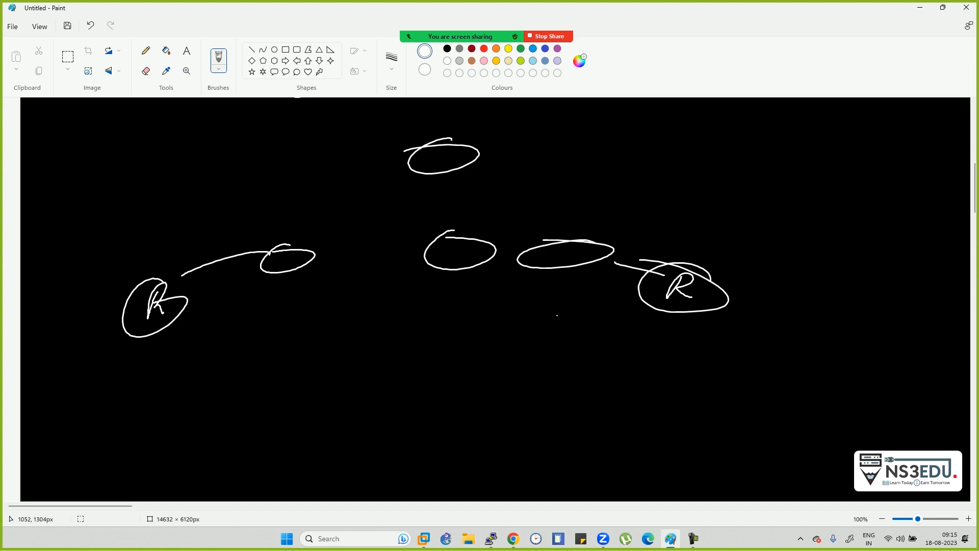
pyautogui.moveTo(272, 242)
pyautogui.mouseDown()
pyautogui.moveTo(163, 236)
pyautogui.moveTo(178, 250)
pyautogui.mouseUp()
pyautogui.moveTo(613, 247)
pyautogui.mouseDown()
pyautogui.moveTo(667, 237)
pyautogui.moveTo(671, 266)
pyautogui.mouseUp()
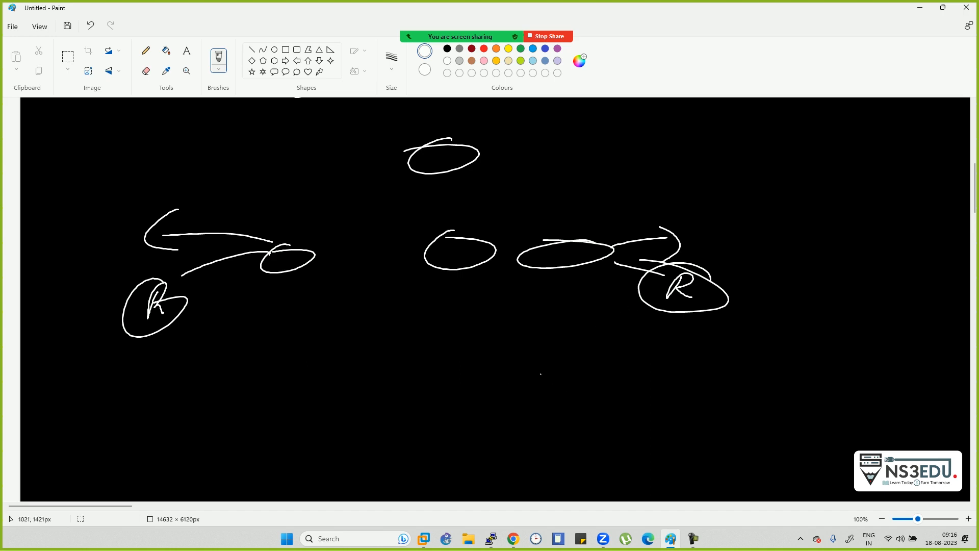
# - Add a cluster of three small linked node ellipses below the diagram
pyautogui.moveTo(460, 333); pyautogui.dragTo(450, 335)
pyautogui.moveTo(408, 393); pyautogui.dragTo(390, 394)
pyautogui.moveTo(465, 390); pyautogui.dragTo(498, 385)
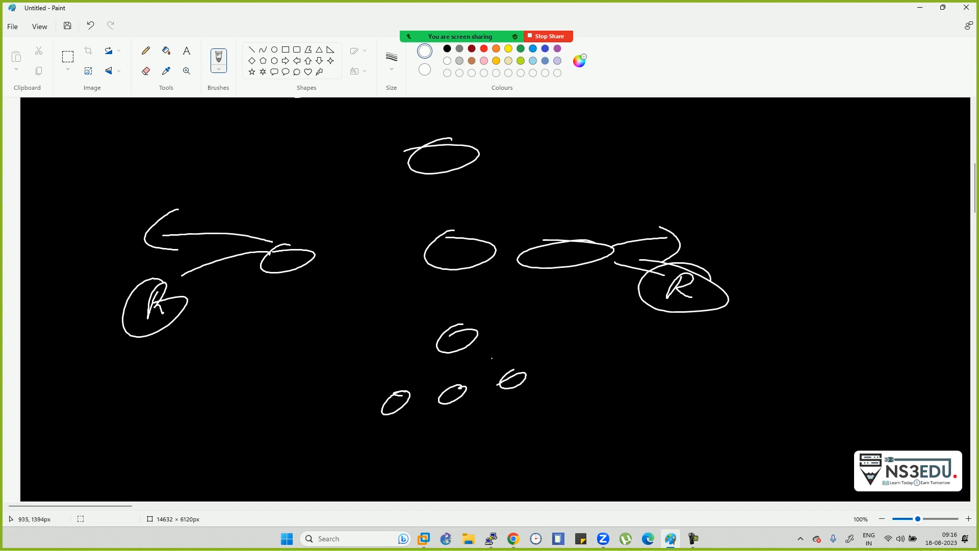
pyautogui.moveTo(429, 354)
pyautogui.mouseDown()
pyautogui.moveTo(402, 393)
pyautogui.moveTo(449, 364)
pyautogui.moveTo(454, 388)
pyautogui.mouseUp()
pyautogui.moveTo(462, 343); pyautogui.dragTo(513, 358)
# - Loop around the lower nodes to form a pot shape with three legs and a base
pyautogui.moveTo(477, 366)
pyautogui.mouseDown()
pyautogui.moveTo(397, 391)
pyautogui.moveTo(420, 421)
pyautogui.moveTo(538, 369)
pyautogui.moveTo(428, 383)
pyautogui.mouseUp()
pyautogui.moveTo(465, 327)
pyautogui.mouseDown()
pyautogui.moveTo(497, 312)
pyautogui.moveTo(504, 320)
pyautogui.mouseUp()
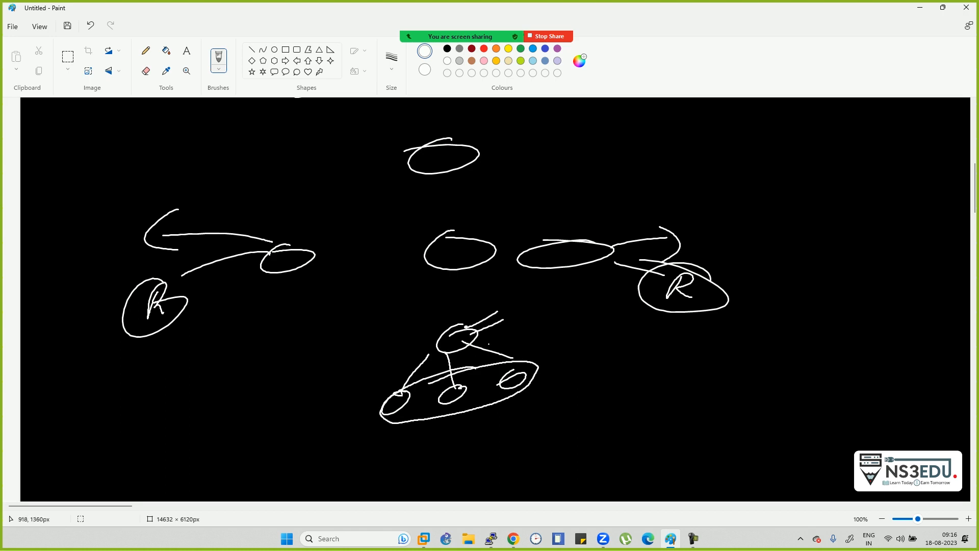
pyautogui.moveTo(473, 331); pyautogui.dragTo(510, 318)
pyautogui.moveTo(442, 379)
pyautogui.mouseDown()
pyautogui.moveTo(372, 418)
pyautogui.moveTo(500, 398)
pyautogui.moveTo(477, 372)
pyautogui.mouseUp()
pyautogui.moveTo(391, 419); pyautogui.dragTo(408, 473)
pyautogui.moveTo(461, 405); pyautogui.dragTo(467, 441)
pyautogui.moveTo(502, 390); pyautogui.dragTo(512, 430)
pyautogui.moveTo(413, 469)
pyautogui.mouseDown()
pyautogui.moveTo(513, 447)
pyautogui.moveTo(440, 484)
pyautogui.moveTo(422, 468)
pyautogui.mouseUp()
# - Draw a box inside the pot, add strokes beside the base, and draw two boxes at right
pyautogui.moveTo(457, 442)
pyautogui.mouseDown()
pyautogui.moveTo(465, 456)
pyautogui.moveTo(489, 435)
pyautogui.moveTo(467, 458)
pyautogui.moveTo(488, 493)
pyautogui.moveTo(535, 467)
pyautogui.mouseUp()
pyautogui.moveTo(529, 446); pyautogui.dragTo(570, 436)
pyautogui.moveTo(564, 423); pyautogui.dragTo(591, 432)
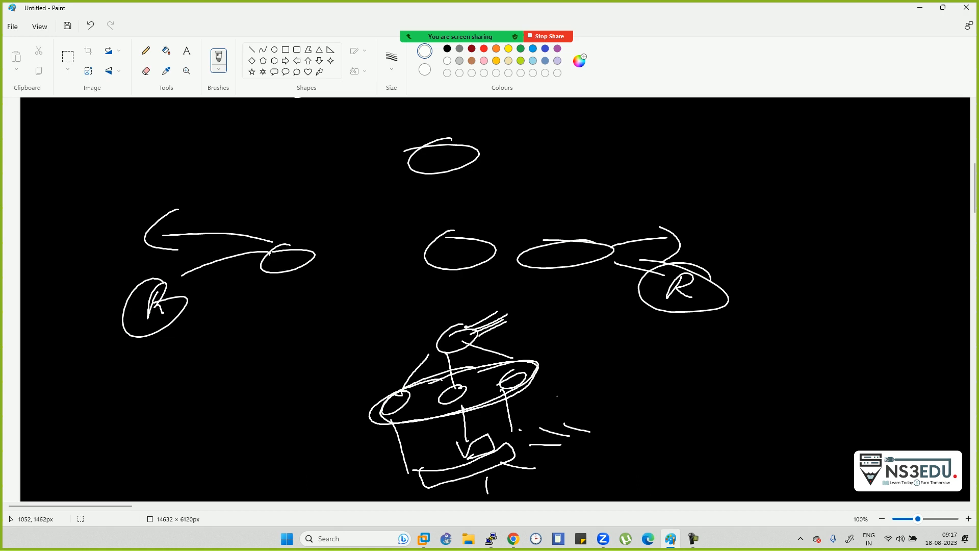
pyautogui.moveTo(688, 338)
pyautogui.mouseDown()
pyautogui.moveTo(676, 369)
pyautogui.moveTo(734, 328)
pyautogui.moveTo(678, 369)
pyautogui.mouseUp()
pyautogui.moveTo(806, 309); pyautogui.dragTo(804, 347)
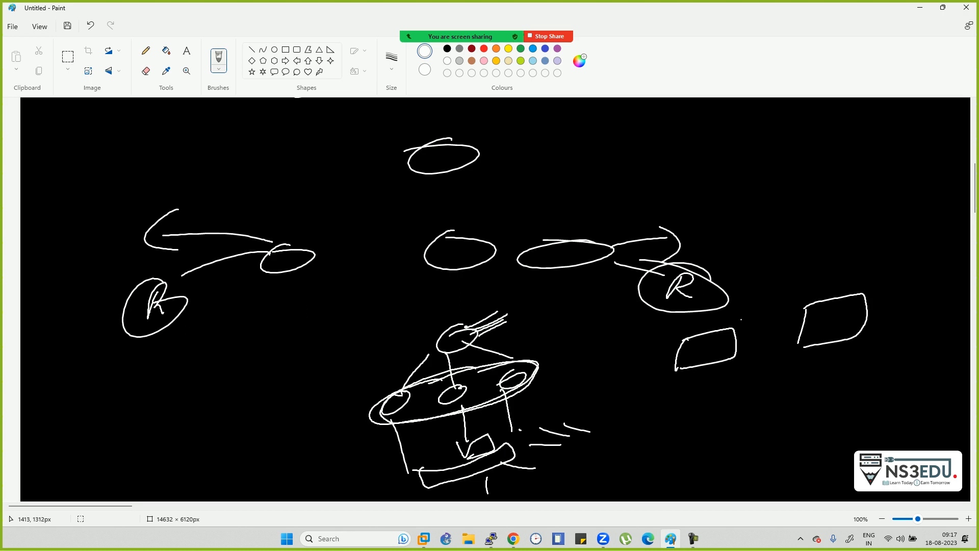
# - Write 'HSRP' with an arrow pointing to a circled word 'switch'
pyautogui.moveTo(719, 182)
pyautogui.mouseDown()
pyautogui.moveTo(712, 212)
pyautogui.moveTo(731, 182)
pyautogui.moveTo(736, 203)
pyautogui.mouseUp()
pyautogui.moveTo(751, 182)
pyautogui.mouseDown()
pyautogui.moveTo(747, 199)
pyautogui.moveTo(772, 190)
pyautogui.moveTo(787, 253)
pyautogui.mouseUp()
pyautogui.moveTo(806, 230); pyautogui.dragTo(803, 247)
pyautogui.moveTo(819, 233); pyautogui.dragTo(838, 229)
pyautogui.moveTo(843, 228); pyautogui.dragTo(864, 222)
pyautogui.click(848, 221)
pyautogui.moveTo(866, 223); pyautogui.dragTo(881, 225)
pyautogui.moveTo(815, 257)
pyautogui.mouseDown()
pyautogui.moveTo(836, 270)
pyautogui.moveTo(804, 260)
pyautogui.mouseUp()
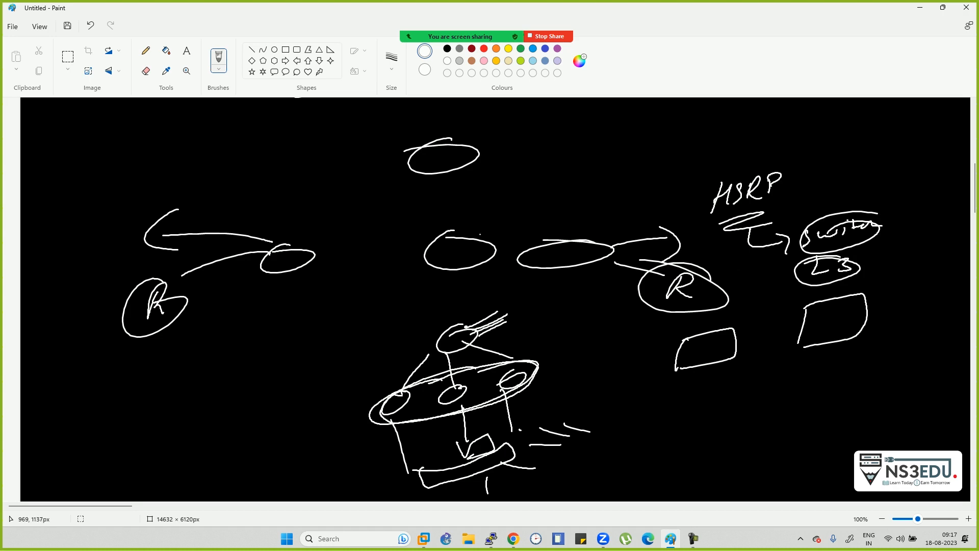
# - Draw boxes around the middle ellipse and above the right ellipse, plus a short line
pyautogui.moveTo(256, 329); pyautogui.dragTo(252, 368)
pyautogui.moveTo(246, 331)
pyautogui.mouseDown()
pyautogui.moveTo(286, 314)
pyautogui.moveTo(263, 372)
pyautogui.mouseUp()
pyautogui.moveTo(395, 307)
pyautogui.mouseDown()
pyautogui.moveTo(390, 265)
pyautogui.moveTo(447, 270)
pyautogui.moveTo(403, 300)
pyautogui.mouseUp()
pyautogui.moveTo(493, 206); pyautogui.dragTo(497, 254)
pyautogui.moveTo(498, 208)
pyautogui.mouseDown()
pyautogui.moveTo(552, 183)
pyautogui.moveTo(496, 265)
pyautogui.mouseUp()
pyautogui.moveTo(581, 195)
pyautogui.mouseDown()
pyautogui.moveTo(633, 178)
pyautogui.moveTo(649, 192)
pyautogui.mouseUp()
# - Draw a curved arrow to a circled 'HSRP' label at the top right
pyautogui.moveTo(675, 150)
pyautogui.mouseDown()
pyautogui.moveTo(672, 178)
pyautogui.moveTo(690, 161)
pyautogui.mouseUp()
pyautogui.moveTo(691, 151); pyautogui.dragTo(688, 170)
pyautogui.moveTo(705, 149); pyautogui.dragTo(706, 168)
pyautogui.moveTo(721, 153)
pyautogui.mouseDown()
pyautogui.moveTo(733, 142)
pyautogui.moveTo(742, 157)
pyautogui.mouseUp()
pyautogui.moveTo(748, 152)
pyautogui.mouseDown()
pyautogui.moveTo(749, 137)
pyautogui.moveTo(751, 148)
pyautogui.mouseUp()
pyautogui.moveTo(746, 125)
pyautogui.mouseDown()
pyautogui.moveTo(762, 170)
pyautogui.moveTo(745, 125)
pyautogui.mouseUp()
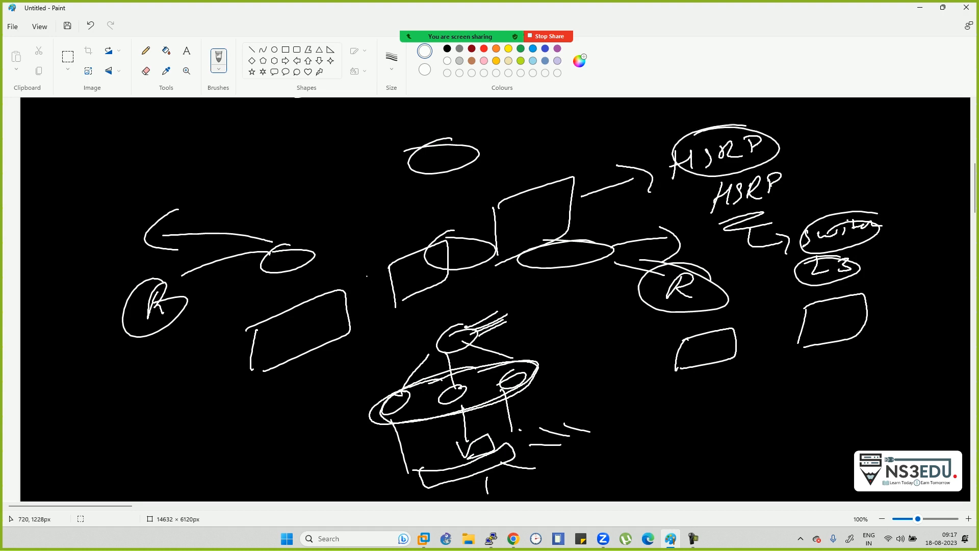
# - Write and circle a word at top left with an arrow, then add several ellipses and a cross
pyautogui.moveTo(115, 147)
pyautogui.mouseDown()
pyautogui.moveTo(124, 160)
pyautogui.moveTo(183, 136)
pyautogui.moveTo(192, 153)
pyautogui.moveTo(200, 140)
pyautogui.moveTo(239, 163)
pyautogui.mouseUp()
pyautogui.moveTo(220, 153); pyautogui.dragTo(229, 178)
pyautogui.moveTo(287, 157)
pyautogui.mouseDown()
pyautogui.moveTo(288, 172)
pyautogui.moveTo(306, 150)
pyautogui.moveTo(314, 160)
pyautogui.mouseUp()
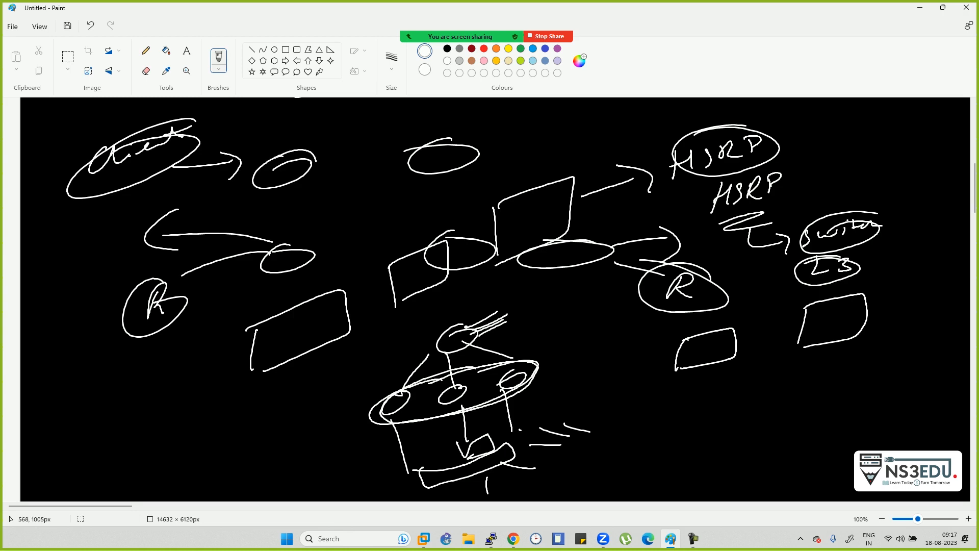
pyautogui.moveTo(278, 198)
pyautogui.mouseDown()
pyautogui.moveTo(302, 198)
pyautogui.moveTo(269, 214)
pyautogui.mouseUp()
pyautogui.moveTo(372, 138)
pyautogui.mouseDown()
pyautogui.moveTo(357, 170)
pyautogui.moveTo(377, 139)
pyautogui.mouseUp()
pyautogui.moveTo(489, 124)
pyautogui.mouseDown()
pyautogui.moveTo(476, 133)
pyautogui.moveTo(492, 124)
pyautogui.mouseUp()
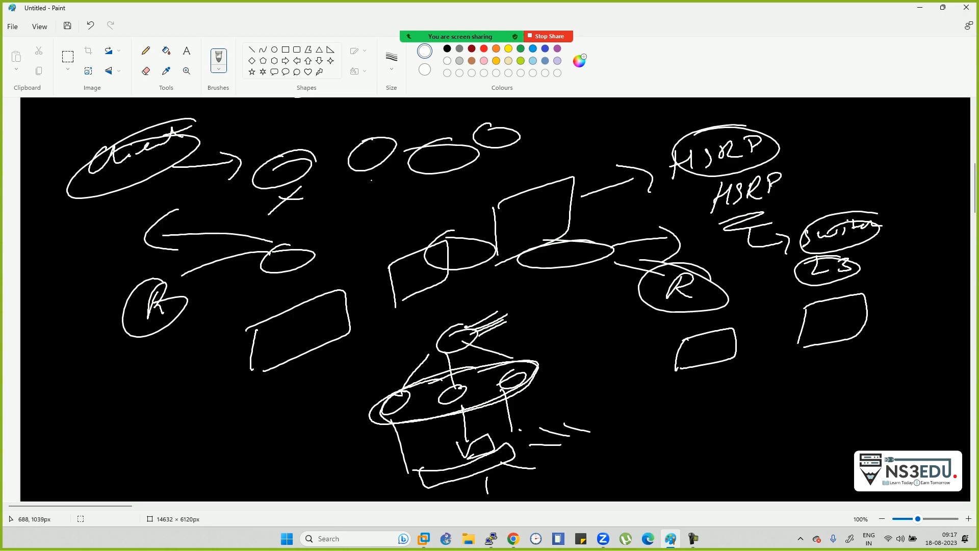
pyautogui.moveTo(355, 211)
pyautogui.mouseDown()
pyautogui.moveTo(347, 230)
pyautogui.moveTo(388, 225)
pyautogui.moveTo(368, 205)
pyautogui.moveTo(351, 216)
pyautogui.mouseUp()
# - Draw an arrow to a second circled HSRP group and connecting lines across the left
pyautogui.moveTo(390, 210); pyautogui.dragTo(492, 196)
pyautogui.moveTo(494, 185)
pyautogui.mouseDown()
pyautogui.moveTo(505, 179)
pyautogui.moveTo(417, 188)
pyautogui.mouseUp()
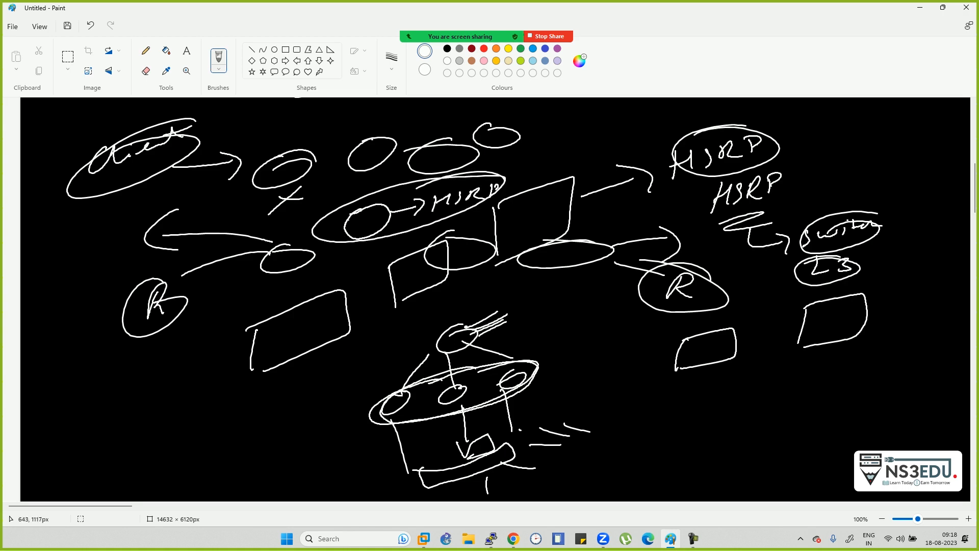
pyautogui.moveTo(288, 233)
pyautogui.mouseDown()
pyautogui.moveTo(204, 273)
pyautogui.moveTo(244, 265)
pyautogui.mouseUp()
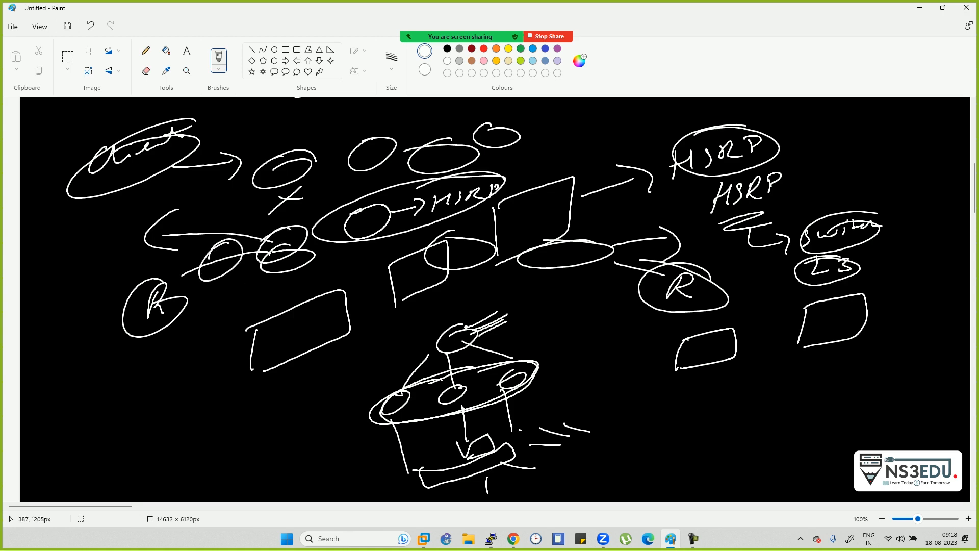
pyautogui.moveTo(199, 245)
pyautogui.mouseDown()
pyautogui.moveTo(288, 211)
pyautogui.moveTo(356, 202)
pyautogui.mouseUp()
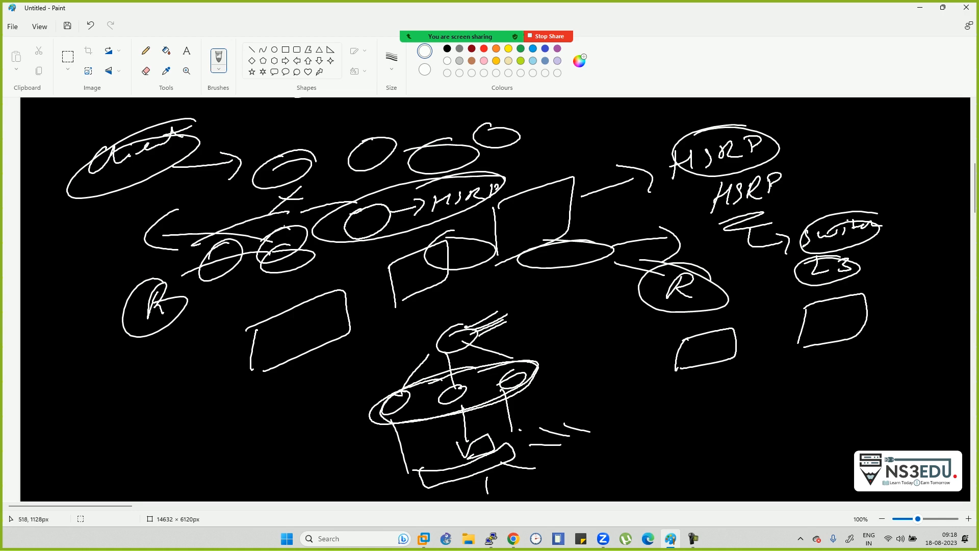
pyautogui.moveTo(237, 279)
pyautogui.mouseDown()
pyautogui.moveTo(317, 279)
pyautogui.moveTo(362, 237)
pyautogui.mouseUp()
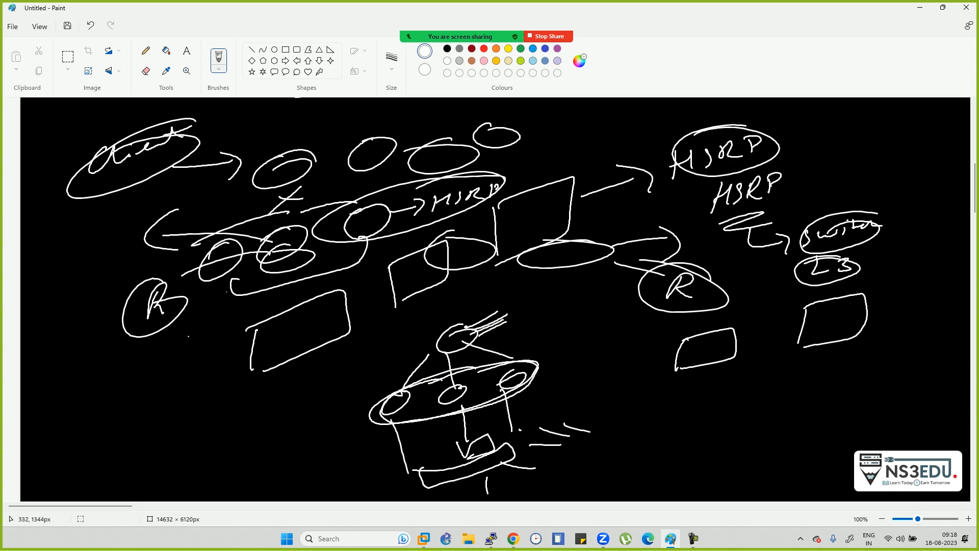
# - Add three small ovals at lower left with tick marks, a line, a cross and a curve
pyautogui.moveTo(134, 384); pyautogui.dragTo(132, 389)
pyautogui.moveTo(190, 351); pyautogui.dragTo(176, 363)
pyautogui.moveTo(232, 332); pyautogui.dragTo(219, 352)
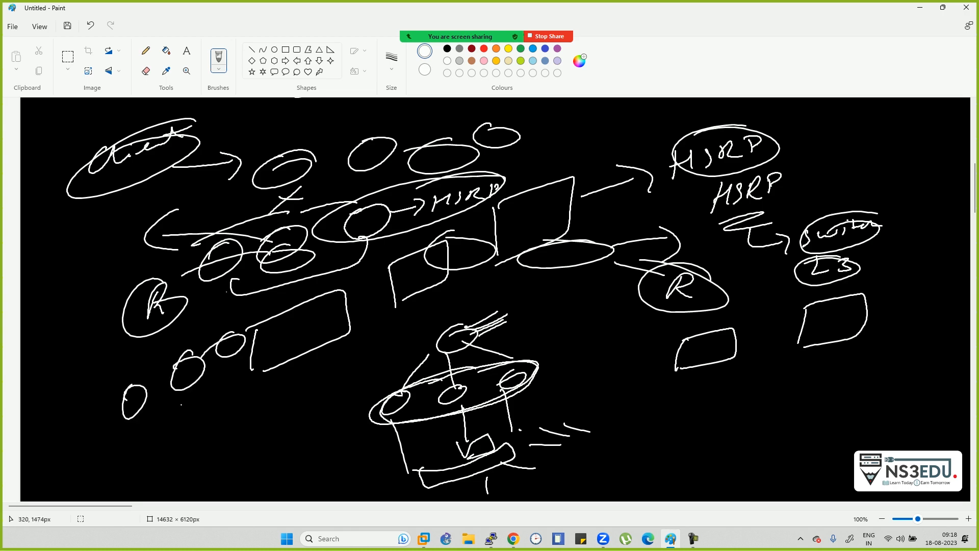
pyautogui.moveTo(151, 417); pyautogui.dragTo(142, 443)
pyautogui.moveTo(136, 418)
pyautogui.mouseDown()
pyautogui.moveTo(145, 449)
pyautogui.moveTo(216, 382)
pyautogui.mouseUp()
pyautogui.moveTo(212, 368)
pyautogui.mouseDown()
pyautogui.moveTo(210, 408)
pyautogui.moveTo(288, 357)
pyautogui.moveTo(249, 393)
pyautogui.mouseUp()
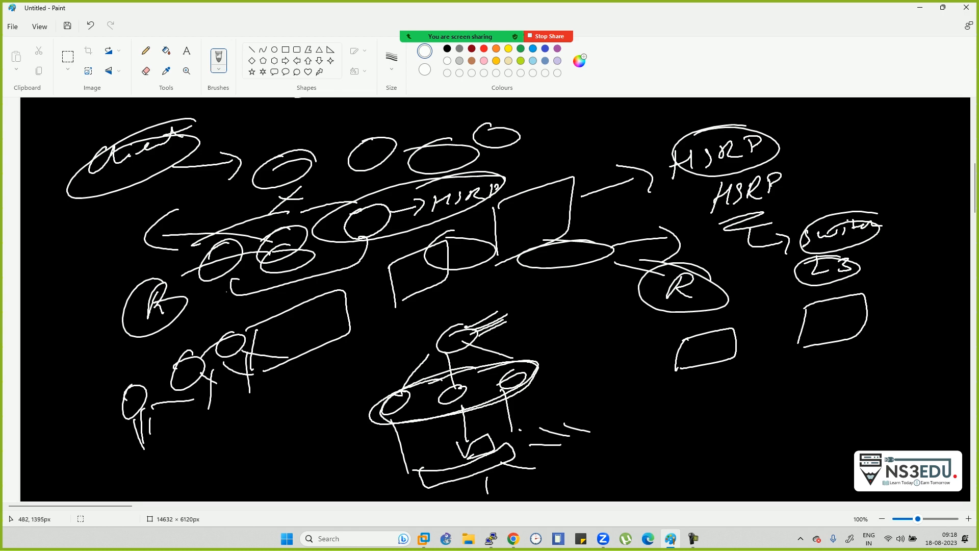
pyautogui.moveTo(266, 410); pyautogui.dragTo(273, 404)
# - Draw a new tree: an ellipse, three nodes under its branches, and lines down from them
pyautogui.scroll(-8, 295, 186)
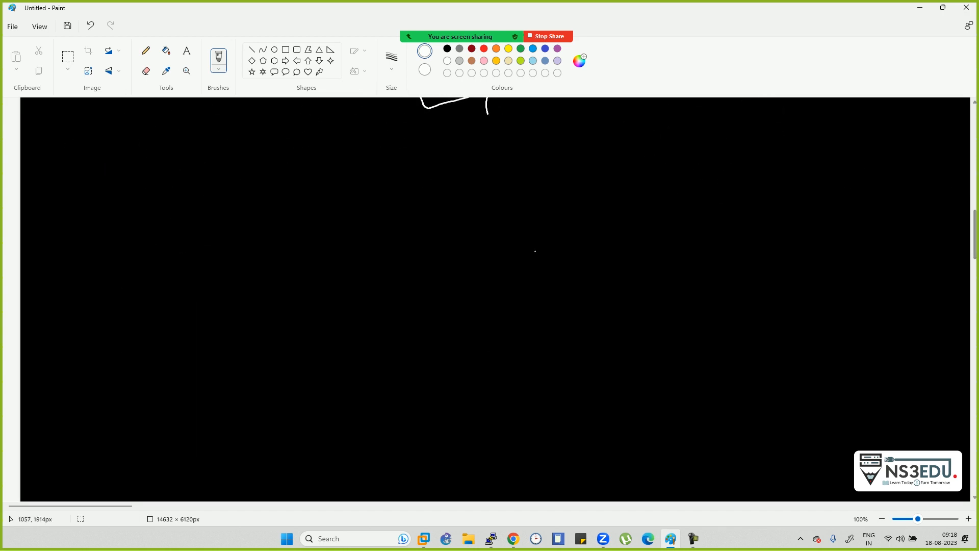
pyautogui.moveTo(332, 150)
pyautogui.mouseDown()
pyautogui.moveTo(214, 241)
pyautogui.moveTo(507, 226)
pyautogui.mouseUp()
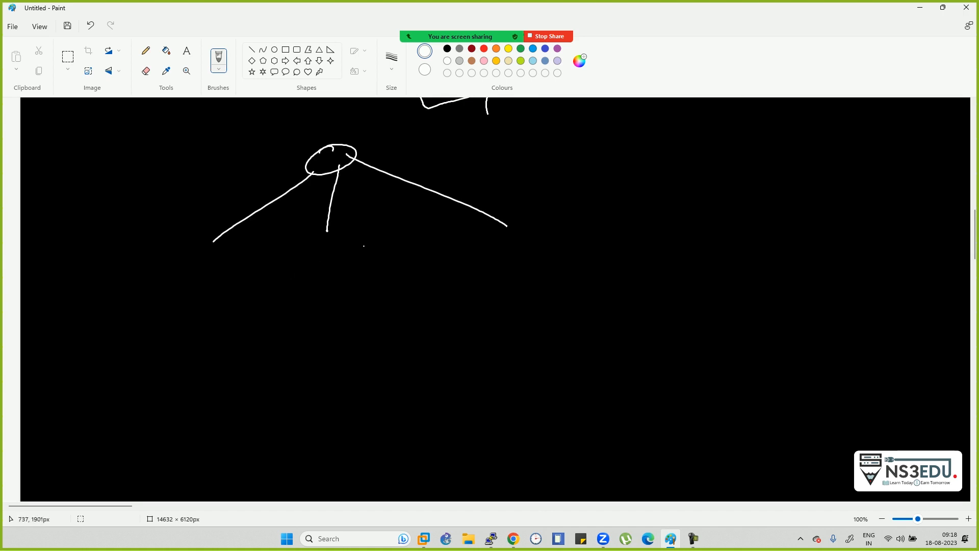
pyautogui.moveTo(215, 248)
pyautogui.mouseDown()
pyautogui.moveTo(177, 271)
pyautogui.moveTo(248, 252)
pyautogui.moveTo(214, 249)
pyautogui.mouseUp()
pyautogui.moveTo(336, 233); pyautogui.dragTo(351, 234)
pyautogui.moveTo(526, 224); pyautogui.dragTo(493, 231)
pyautogui.moveTo(217, 287); pyautogui.dragTo(337, 332)
pyautogui.moveTo(341, 271); pyautogui.dragTo(348, 332)
pyautogui.moveTo(465, 262)
pyautogui.mouseDown()
pyautogui.moveTo(313, 333)
pyautogui.moveTo(318, 374)
pyautogui.mouseUp()
# - Add boxes and branch lines below, ending with a D-shaped node under the right branch
pyautogui.moveTo(327, 337)
pyautogui.mouseDown()
pyautogui.moveTo(397, 323)
pyautogui.moveTo(316, 374)
pyautogui.mouseUp()
pyautogui.moveTo(254, 435)
pyautogui.mouseDown()
pyautogui.moveTo(318, 389)
pyautogui.moveTo(317, 420)
pyautogui.mouseUp()
pyautogui.moveTo(368, 369)
pyautogui.mouseDown()
pyautogui.moveTo(379, 416)
pyautogui.moveTo(417, 400)
pyautogui.mouseUp()
pyautogui.moveTo(245, 441)
pyautogui.mouseDown()
pyautogui.moveTo(233, 478)
pyautogui.moveTo(243, 439)
pyautogui.mouseUp()
pyautogui.moveTo(314, 426); pyautogui.dragTo(300, 465)
pyautogui.moveTo(310, 426)
pyautogui.mouseDown()
pyautogui.moveTo(335, 424)
pyautogui.moveTo(302, 469)
pyautogui.mouseUp()
pyautogui.moveTo(360, 416)
pyautogui.mouseDown()
pyautogui.moveTo(363, 450)
pyautogui.moveTo(408, 433)
pyautogui.moveTo(368, 458)
pyautogui.mouseUp()
pyautogui.moveTo(425, 404)
pyautogui.mouseDown()
pyautogui.moveTo(430, 437)
pyautogui.moveTo(451, 447)
pyautogui.moveTo(436, 448)
pyautogui.mouseUp()
# - Show the meeting participants list, then hide it to reveal the drawing again
pyautogui.click(393, 15)
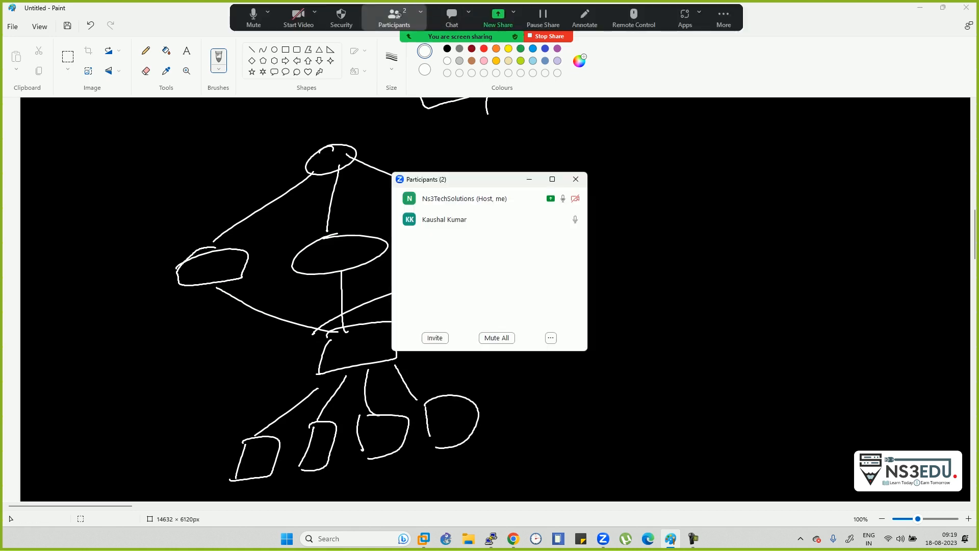
pyautogui.click(552, 179)
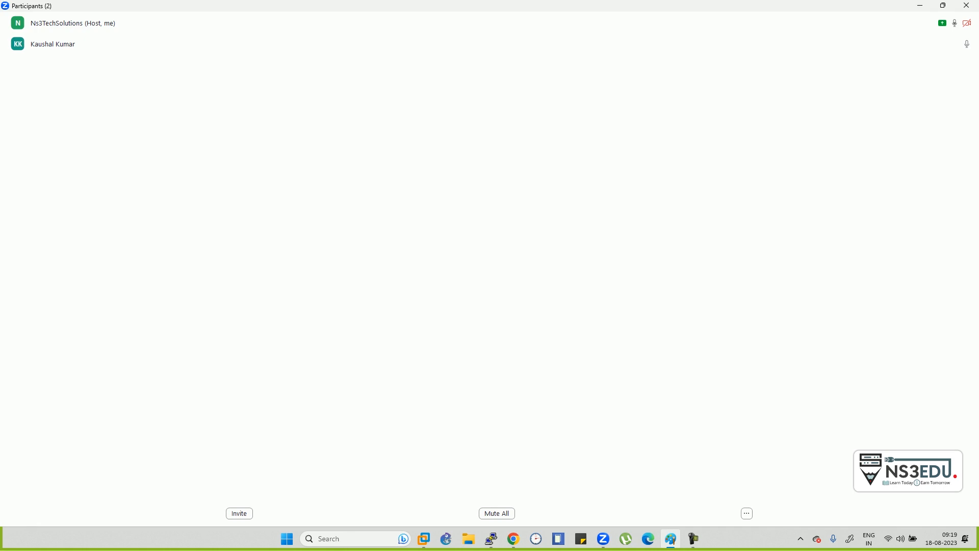
pyautogui.click(920, 6)
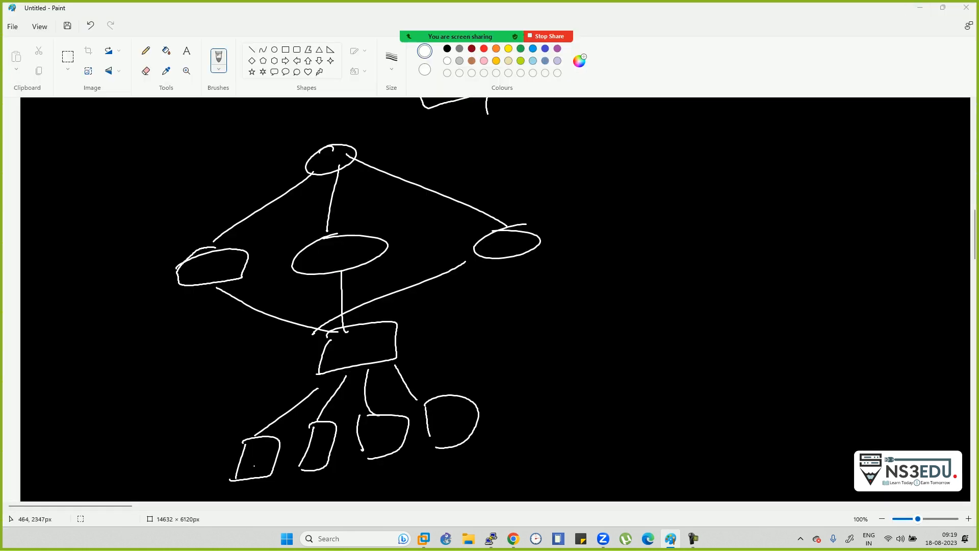
# - Label lower nodes with 100 and circled 100, enclose the bottom row, and draw three arrows
pyautogui.moveTo(241, 453)
pyautogui.mouseDown()
pyautogui.moveTo(197, 466)
pyautogui.moveTo(206, 476)
pyautogui.mouseUp()
pyautogui.moveTo(123, 442); pyautogui.dragTo(119, 460)
pyautogui.moveTo(142, 445)
pyautogui.mouseDown()
pyautogui.moveTo(134, 447)
pyautogui.moveTo(158, 435)
pyautogui.moveTo(153, 425)
pyautogui.mouseUp()
pyautogui.moveTo(335, 470); pyautogui.dragTo(372, 484)
pyautogui.moveTo(380, 477); pyautogui.dragTo(440, 466)
pyautogui.moveTo(498, 381)
pyautogui.mouseDown()
pyautogui.moveTo(152, 471)
pyautogui.moveTo(538, 395)
pyautogui.moveTo(400, 393)
pyautogui.mouseUp()
pyautogui.moveTo(311, 388)
pyautogui.mouseDown()
pyautogui.moveTo(209, 307)
pyautogui.moveTo(189, 326)
pyautogui.mouseUp()
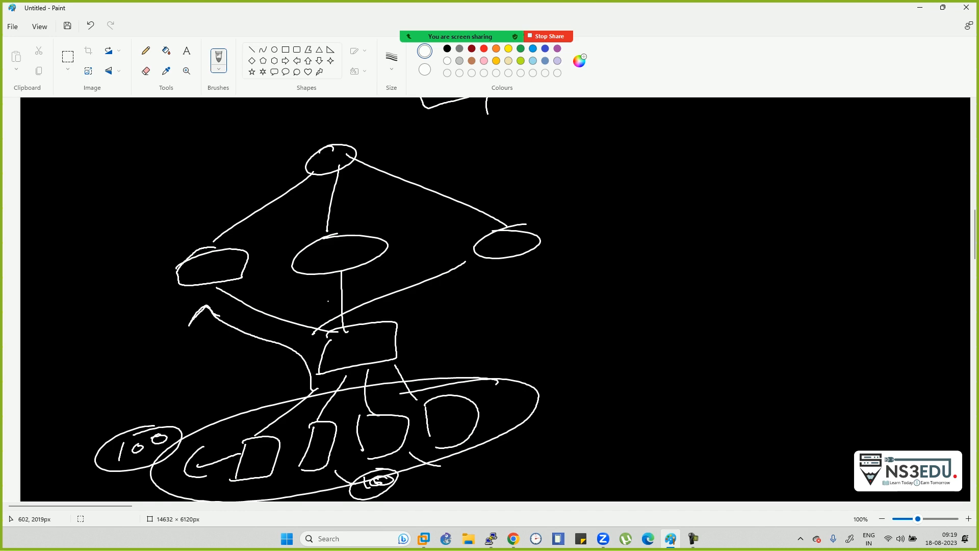
pyautogui.moveTo(329, 324)
pyautogui.mouseDown()
pyautogui.moveTo(331, 289)
pyautogui.moveTo(313, 309)
pyautogui.mouseUp()
pyautogui.moveTo(395, 329)
pyautogui.mouseDown()
pyautogui.moveTo(470, 297)
pyautogui.moveTo(471, 313)
pyautogui.mouseUp()
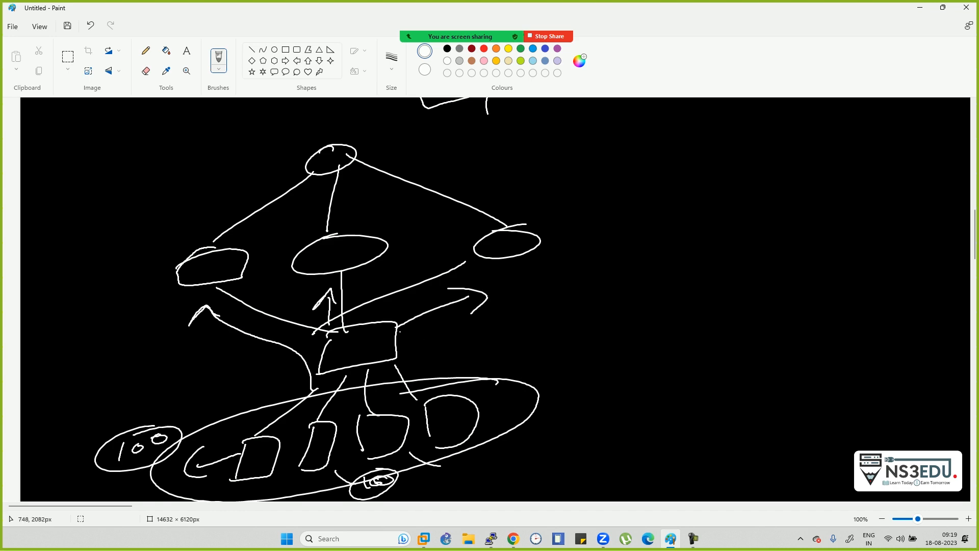
# - Write 'Standby' and 'S1' at right with a list numbered 1, 2 and 3
pyautogui.scroll(-3, 503, 189)
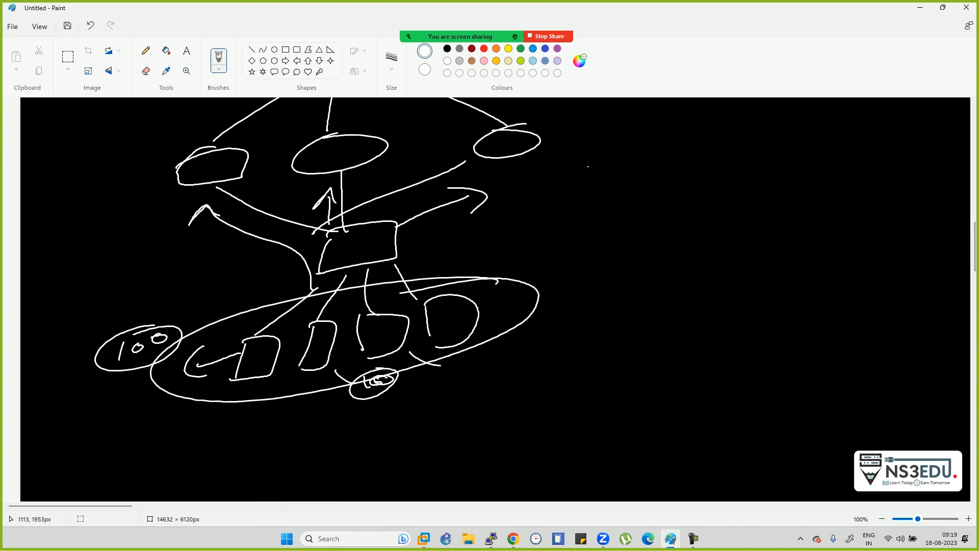
pyautogui.moveTo(609, 162); pyautogui.dragTo(599, 179)
pyautogui.moveTo(618, 162)
pyautogui.mouseDown()
pyautogui.moveTo(617, 179)
pyautogui.moveTo(649, 173)
pyautogui.mouseUp()
pyautogui.moveTo(659, 159)
pyautogui.mouseDown()
pyautogui.moveTo(657, 170)
pyautogui.moveTo(680, 167)
pyautogui.moveTo(665, 187)
pyautogui.mouseUp()
pyautogui.moveTo(719, 147); pyautogui.dragTo(717, 176)
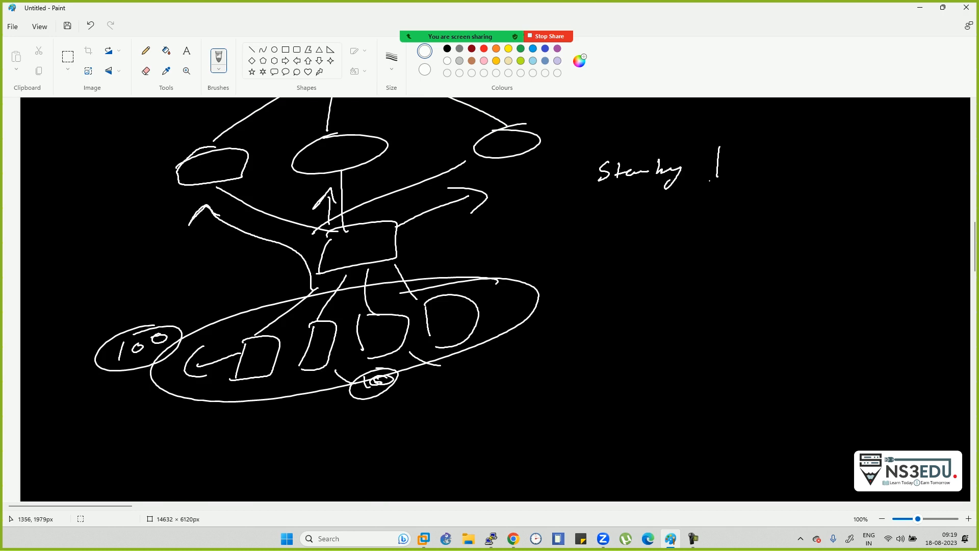
pyautogui.moveTo(619, 210); pyautogui.dragTo(607, 233)
pyautogui.moveTo(630, 216); pyautogui.dragTo(634, 228)
pyautogui.moveTo(704, 211); pyautogui.dragTo(725, 224)
pyautogui.moveTo(707, 259)
pyautogui.mouseDown()
pyautogui.moveTo(725, 265)
pyautogui.moveTo(694, 287)
pyautogui.moveTo(733, 320)
pyautogui.moveTo(726, 345)
pyautogui.mouseUp()
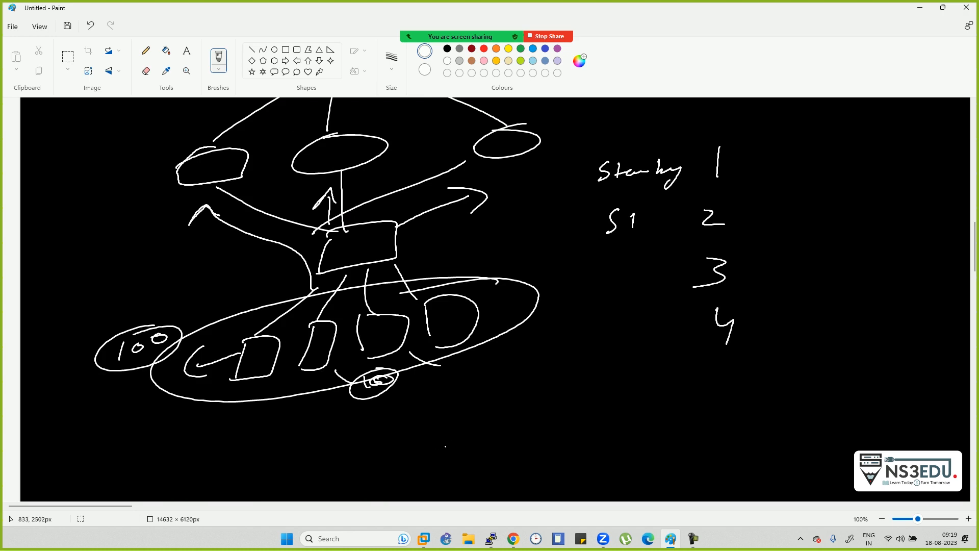
# - Circle the 100 group, the number 1 and the D-shaped node, and add another circled 100
pyautogui.moveTo(272, 318)
pyautogui.mouseDown()
pyautogui.moveTo(213, 313)
pyautogui.moveTo(57, 384)
pyautogui.moveTo(255, 414)
pyautogui.moveTo(280, 331)
pyautogui.moveTo(223, 316)
pyautogui.mouseUp()
pyautogui.moveTo(733, 132)
pyautogui.mouseDown()
pyautogui.moveTo(691, 162)
pyautogui.moveTo(766, 147)
pyautogui.moveTo(735, 129)
pyautogui.mouseUp()
pyautogui.moveTo(352, 316)
pyautogui.mouseDown()
pyautogui.moveTo(353, 380)
pyautogui.moveTo(350, 307)
pyautogui.mouseUp()
pyautogui.moveTo(346, 371); pyautogui.dragTo(495, 370)
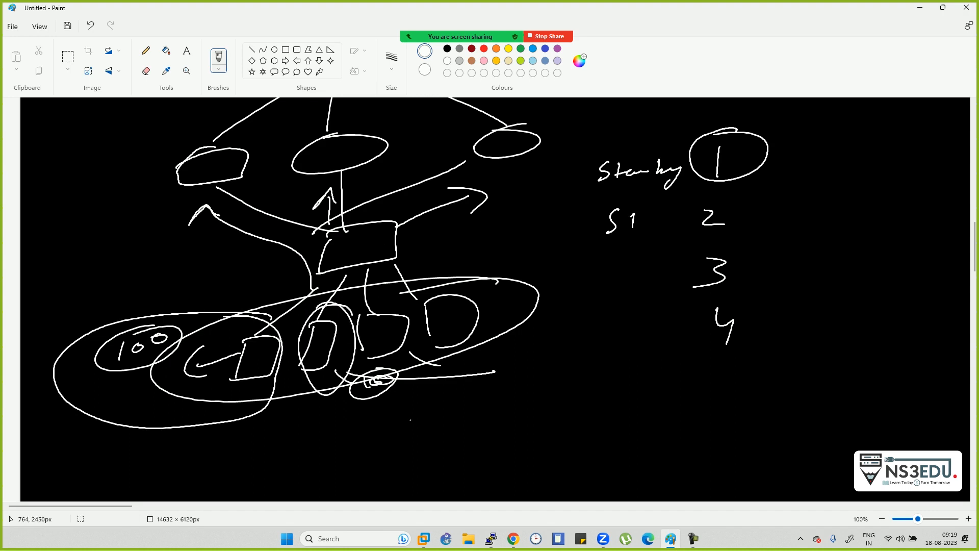
pyautogui.moveTo(406, 421); pyautogui.dragTo(406, 441)
pyautogui.moveTo(428, 425)
pyautogui.mouseDown()
pyautogui.moveTo(421, 430)
pyautogui.moveTo(429, 423)
pyautogui.mouseUp()
pyautogui.moveTo(443, 419); pyautogui.dragTo(429, 407)
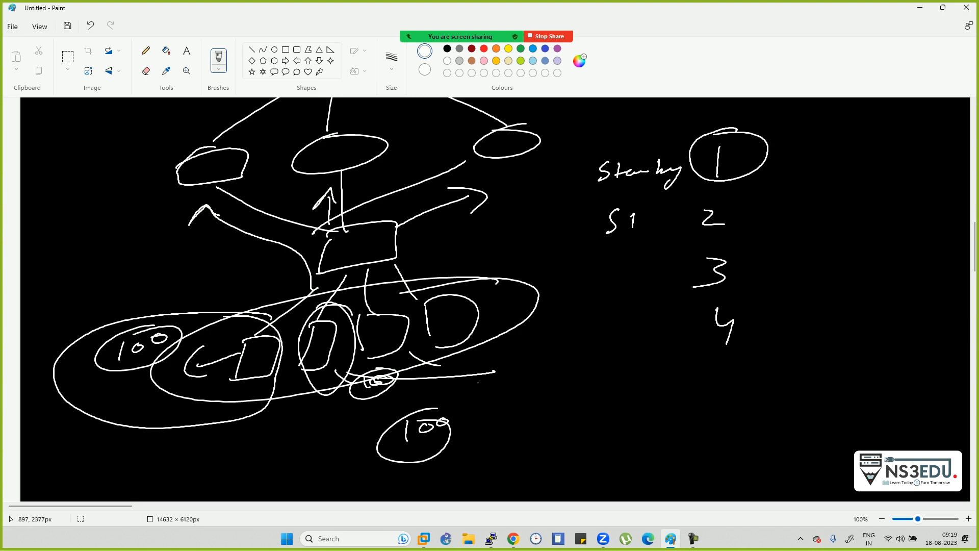
# - Circle numbers 2, 3 and 4, and draw an arrow from 1 to a partial '192' address
pyautogui.moveTo(722, 204)
pyautogui.mouseDown()
pyautogui.moveTo(690, 262)
pyautogui.moveTo(737, 251)
pyautogui.mouseUp()
pyautogui.moveTo(754, 335); pyautogui.dragTo(710, 330)
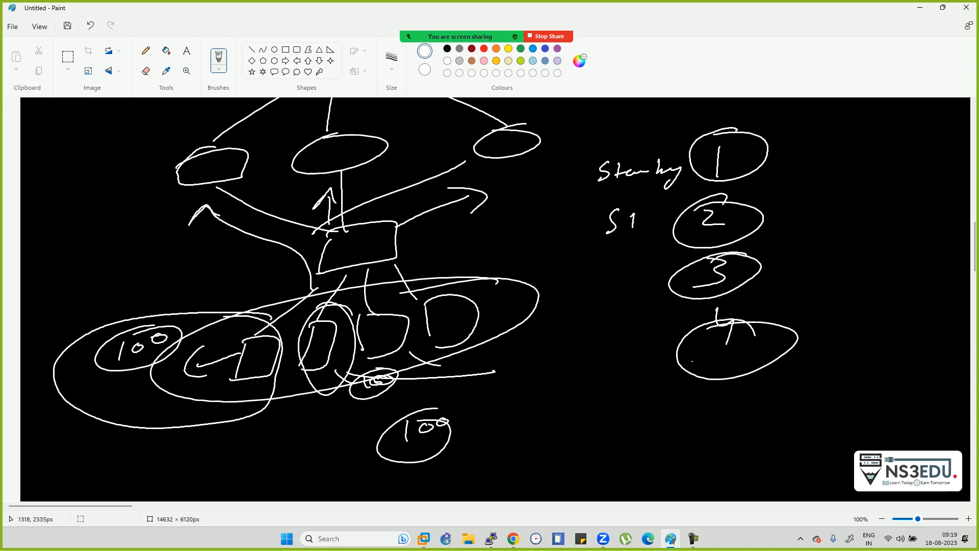
pyautogui.moveTo(768, 161); pyautogui.dragTo(811, 158)
pyautogui.moveTo(805, 145)
pyautogui.mouseDown()
pyautogui.moveTo(823, 159)
pyautogui.moveTo(810, 175)
pyautogui.mouseUp()
pyautogui.moveTo(862, 137)
pyautogui.mouseDown()
pyautogui.moveTo(861, 157)
pyautogui.moveTo(940, 137)
pyautogui.moveTo(948, 153)
pyautogui.moveTo(964, 154)
pyautogui.mouseUp()
# - Extend the address to 192.168 and write an address ending beside circle 2 with arrows
pyautogui.click(905, 148)
pyautogui.moveTo(323, 396); pyautogui.dragTo(332, 448)
pyautogui.moveTo(316, 427); pyautogui.dragTo(352, 430)
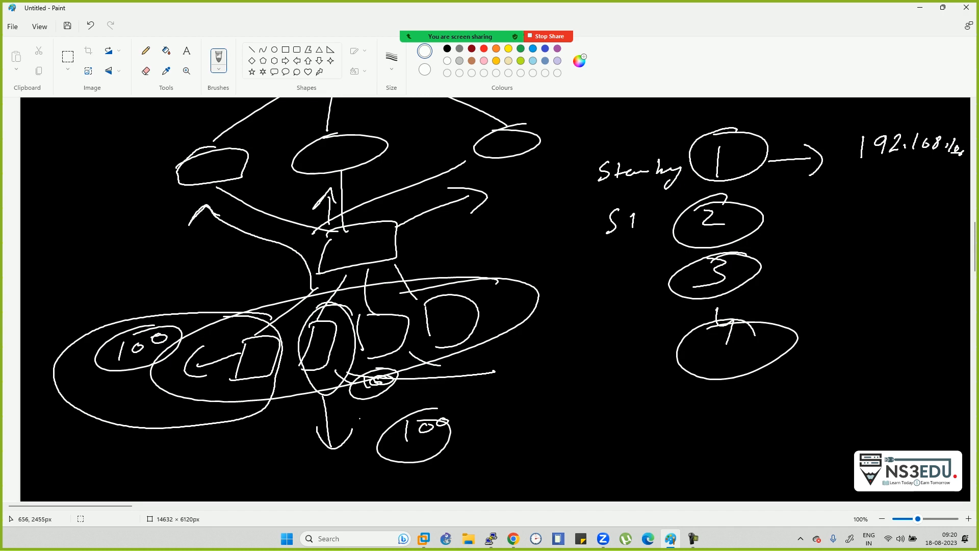
pyautogui.moveTo(770, 219)
pyautogui.mouseDown()
pyautogui.moveTo(813, 214)
pyautogui.moveTo(803, 230)
pyautogui.mouseUp()
pyautogui.moveTo(918, 197)
pyautogui.mouseDown()
pyautogui.moveTo(932, 209)
pyautogui.moveTo(939, 199)
pyautogui.mouseUp()
pyautogui.moveTo(950, 197); pyautogui.dragTo(953, 199)
pyautogui.moveTo(783, 272)
pyautogui.mouseDown()
pyautogui.moveTo(811, 271)
pyautogui.moveTo(822, 288)
pyautogui.mouseUp()
# - Write the .246 and .250 address endings beside circles 3 and 4
pyautogui.click(874, 257)
pyautogui.moveTo(893, 254); pyautogui.dragTo(921, 257)
pyautogui.moveTo(924, 251); pyautogui.dragTo(938, 262)
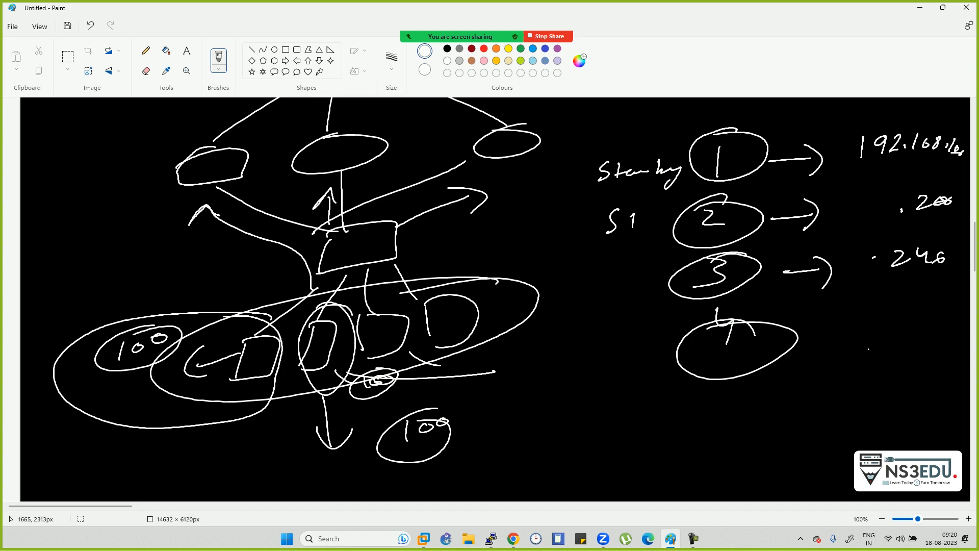
pyautogui.moveTo(900, 332); pyautogui.dragTo(918, 345)
pyautogui.moveTo(944, 330)
pyautogui.mouseDown()
pyautogui.moveTo(935, 341)
pyautogui.moveTo(947, 332)
pyautogui.mouseUp()
# - Bracket the Standby list, draw arrows toward the diagram, and add a small box
pyautogui.moveTo(681, 143)
pyautogui.mouseDown()
pyautogui.moveTo(614, 159)
pyautogui.moveTo(571, 250)
pyautogui.moveTo(611, 370)
pyautogui.moveTo(661, 360)
pyautogui.mouseUp()
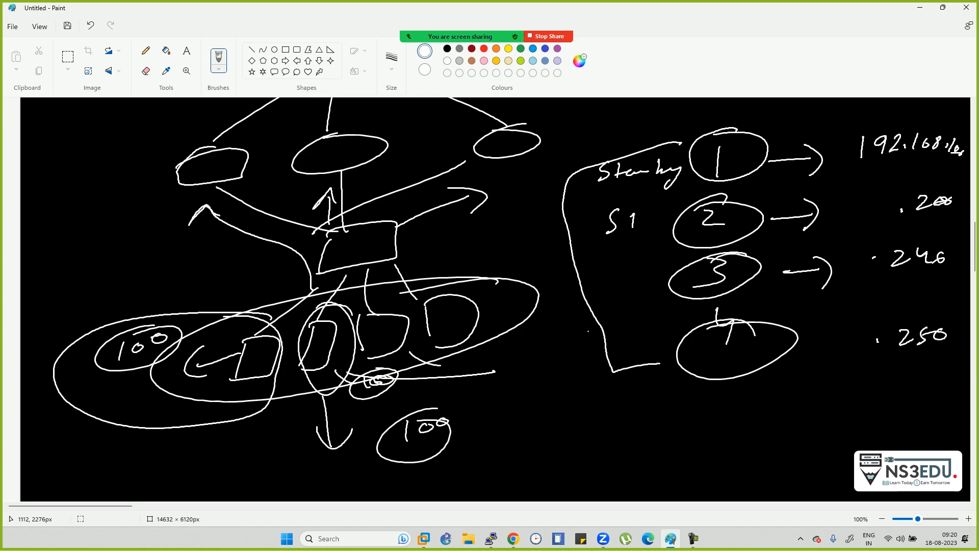
pyautogui.moveTo(597, 338)
pyautogui.mouseDown()
pyautogui.moveTo(560, 423)
pyautogui.moveTo(582, 403)
pyautogui.mouseUp()
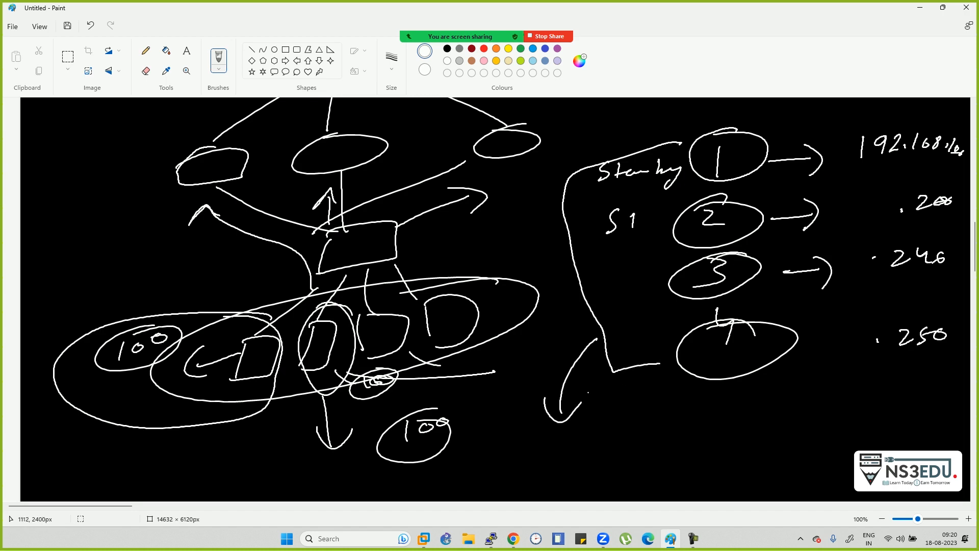
pyautogui.moveTo(685, 157)
pyautogui.mouseDown()
pyautogui.moveTo(578, 179)
pyautogui.moveTo(539, 263)
pyautogui.moveTo(563, 247)
pyautogui.mouseUp()
pyautogui.moveTo(521, 273)
pyautogui.mouseDown()
pyautogui.moveTo(570, 259)
pyautogui.moveTo(512, 316)
pyautogui.moveTo(521, 273)
pyautogui.mouseUp()
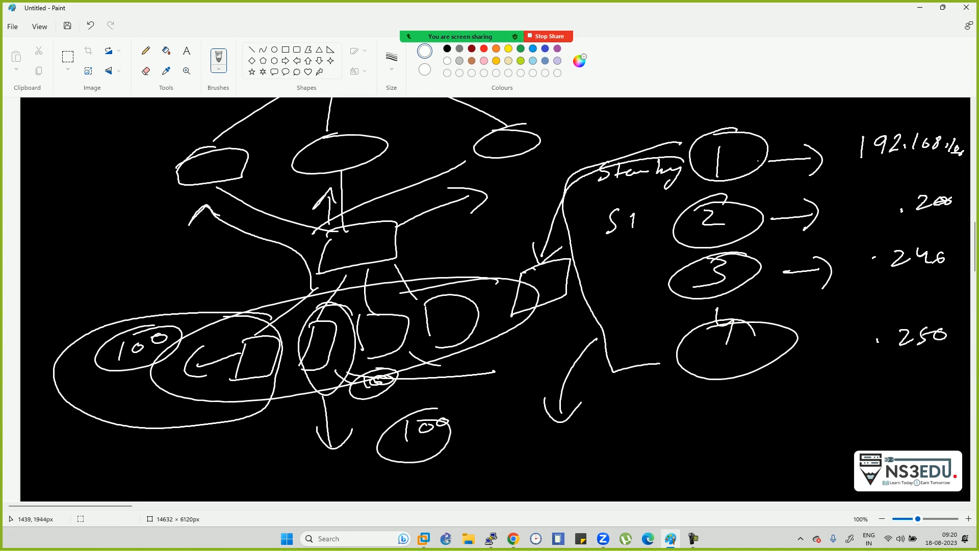
# - Draw an arrow down from the lower-left node and write DHCP beneath it
pyautogui.moveTo(246, 382)
pyautogui.mouseDown()
pyautogui.moveTo(247, 449)
pyautogui.moveTo(265, 435)
pyautogui.moveTo(256, 481)
pyautogui.mouseUp()
pyautogui.moveTo(245, 469)
pyautogui.mouseDown()
pyautogui.moveTo(257, 490)
pyautogui.moveTo(276, 480)
pyautogui.mouseUp()
pyautogui.moveTo(275, 473); pyautogui.dragTo(299, 469)
pyautogui.moveTo(305, 459); pyautogui.dragTo(306, 468)
pyautogui.moveTo(315, 452)
pyautogui.mouseDown()
pyautogui.moveTo(233, 493)
pyautogui.moveTo(317, 453)
pyautogui.mouseUp()
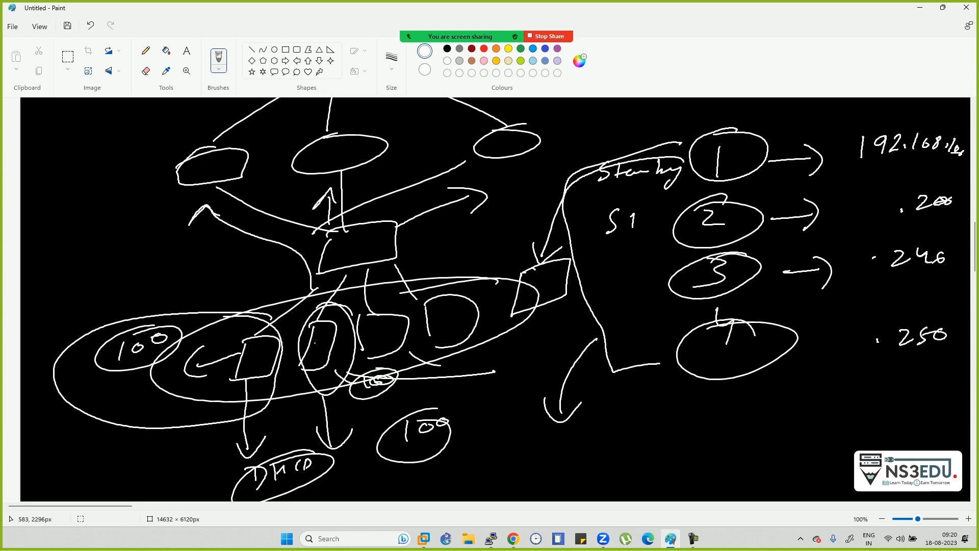
# - Re-circle the 100 ellipse and circle the three D-shaped nodes
pyautogui.moveTo(270, 319)
pyautogui.mouseDown()
pyautogui.moveTo(208, 321)
pyautogui.moveTo(223, 433)
pyautogui.moveTo(274, 339)
pyautogui.mouseUp()
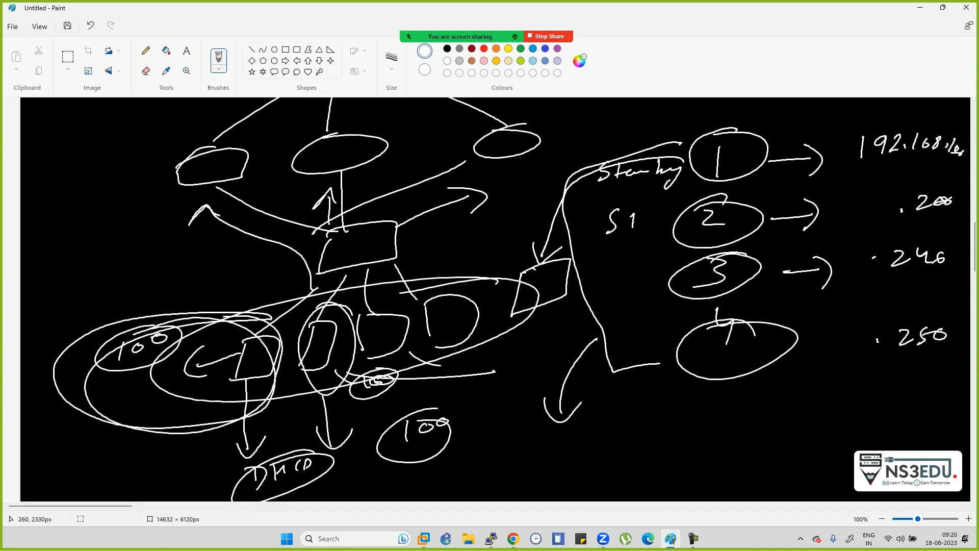
pyautogui.moveTo(352, 310)
pyautogui.mouseDown()
pyautogui.moveTo(324, 392)
pyautogui.moveTo(357, 337)
pyautogui.moveTo(357, 365)
pyautogui.moveTo(395, 287)
pyautogui.mouseUp()
pyautogui.moveTo(474, 280)
pyautogui.mouseDown()
pyautogui.moveTo(443, 355)
pyautogui.moveTo(442, 277)
pyautogui.moveTo(490, 351)
pyautogui.moveTo(459, 310)
pyautogui.mouseUp()
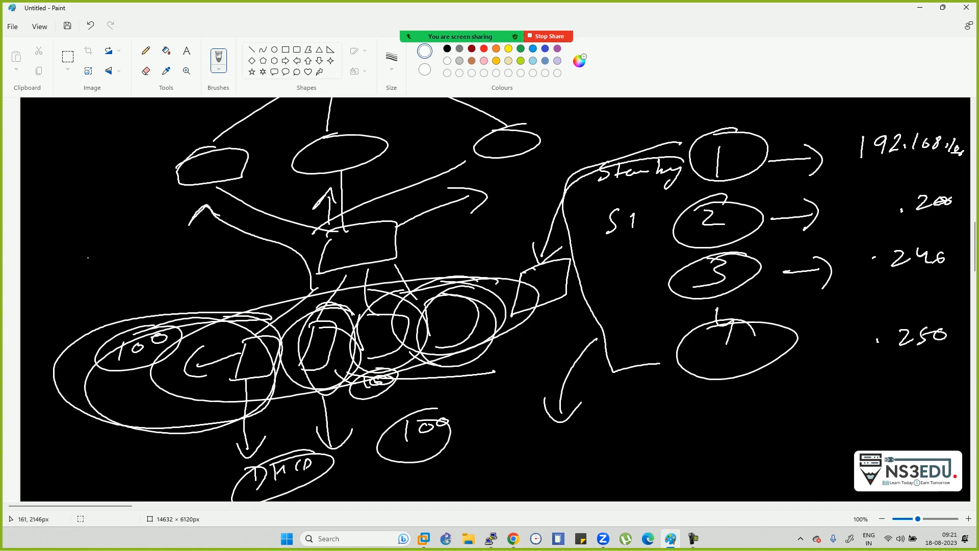
# - Write a circled GLBP with an arrow, and add a 'Multi' label beside the lower 100
pyautogui.moveTo(69, 210)
pyautogui.mouseDown()
pyautogui.moveTo(75, 224)
pyautogui.moveTo(105, 224)
pyautogui.mouseUp()
pyautogui.moveTo(103, 203)
pyautogui.mouseDown()
pyautogui.moveTo(113, 214)
pyautogui.moveTo(106, 228)
pyautogui.mouseUp()
pyautogui.moveTo(118, 203)
pyautogui.mouseDown()
pyautogui.moveTo(120, 222)
pyautogui.moveTo(120, 214)
pyautogui.mouseUp()
pyautogui.moveTo(121, 182)
pyautogui.mouseDown()
pyautogui.moveTo(56, 261)
pyautogui.moveTo(81, 190)
pyautogui.mouseUp()
pyautogui.moveTo(119, 250)
pyautogui.mouseDown()
pyautogui.moveTo(165, 257)
pyautogui.moveTo(161, 277)
pyautogui.mouseUp()
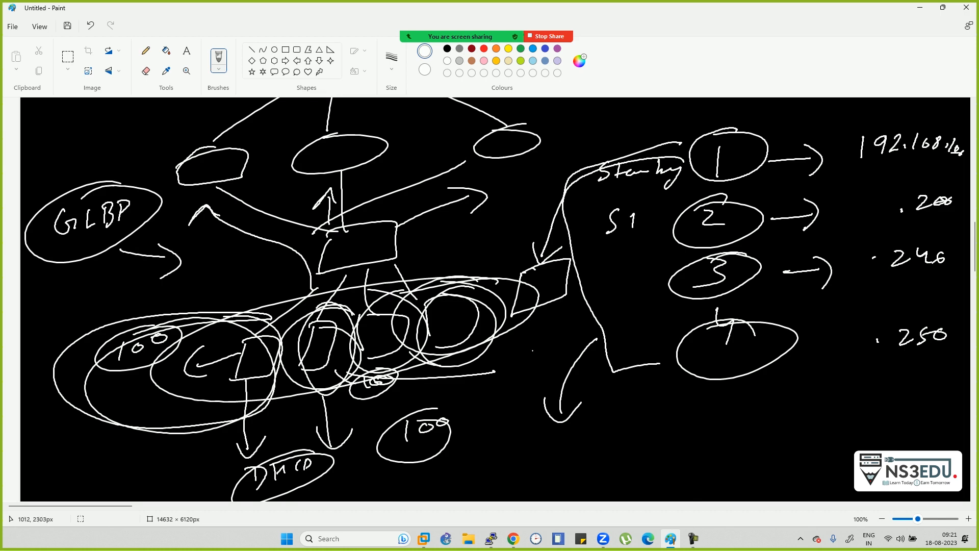
pyautogui.moveTo(339, 464)
pyautogui.mouseDown()
pyautogui.moveTo(375, 413)
pyautogui.moveTo(409, 397)
pyautogui.mouseUp()
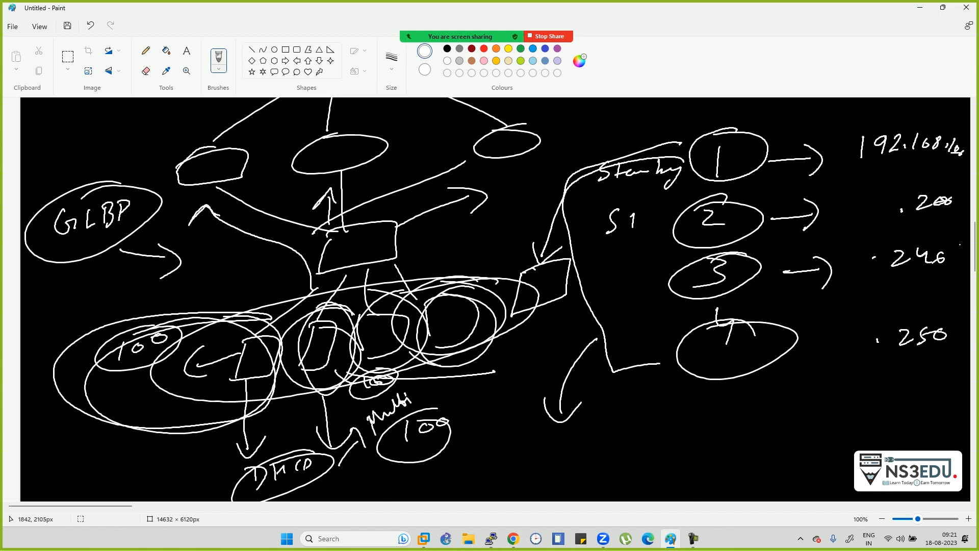
# - Draw a pair of brackets below the circled 4
pyautogui.scroll(-3, 974, 247)
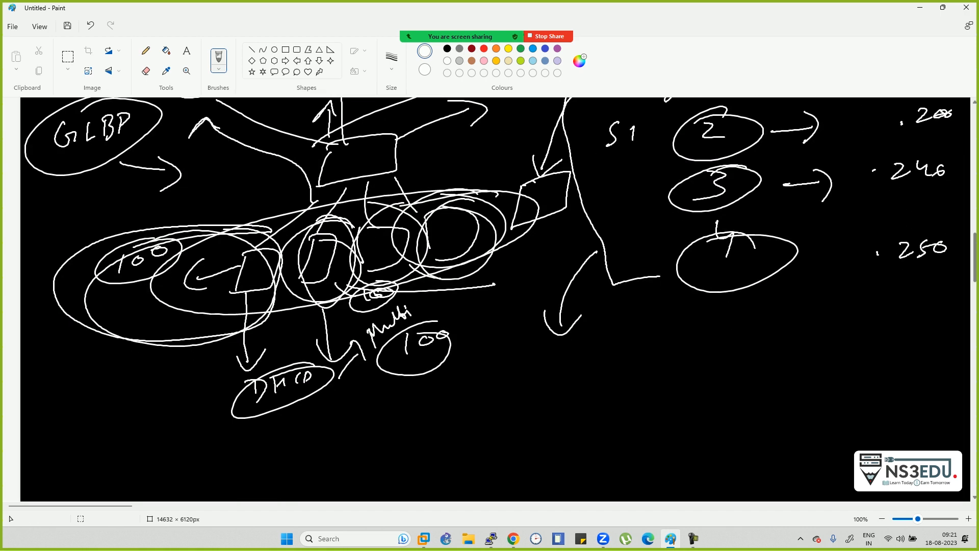
pyautogui.moveTo(975, 258); pyautogui.dragTo(974, 258)
pyautogui.moveTo(974, 257); pyautogui.dragTo(975, 260)
pyautogui.moveTo(728, 324); pyautogui.dragTo(757, 353)
pyautogui.moveTo(829, 288); pyautogui.dragTo(835, 330)
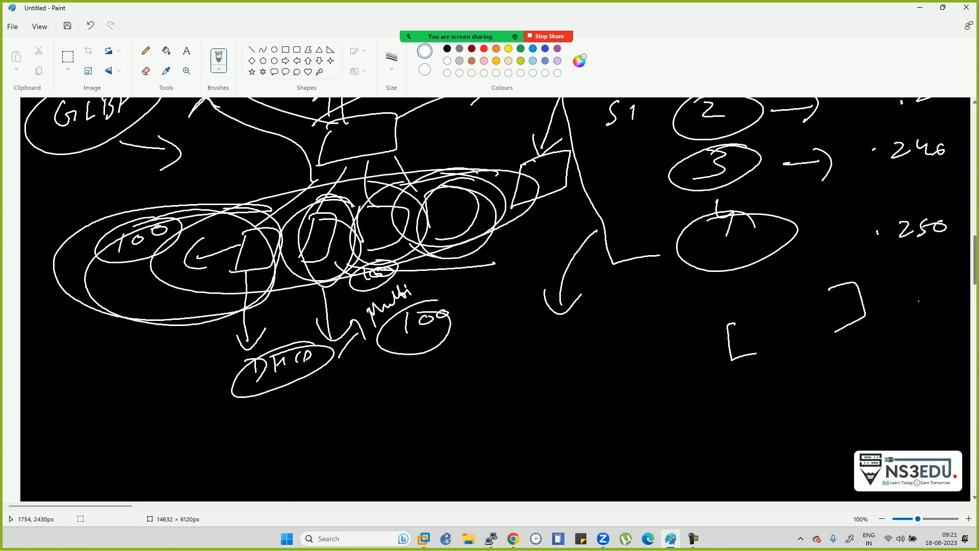
pyautogui.moveTo(975, 262); pyautogui.dragTo(975, 315)
# - Flood-fill the blank white lower canvas with black, then switch back to the brush
pyautogui.click(166, 50)
pyautogui.click(447, 49)
pyautogui.click(489, 240)
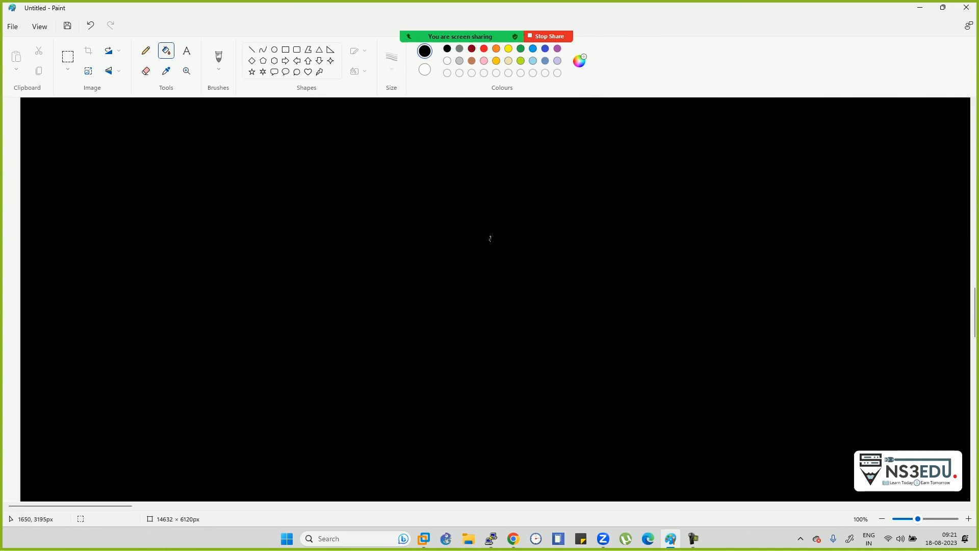
pyautogui.scroll(5, 490, 238)
pyautogui.scroll(2, 490, 239)
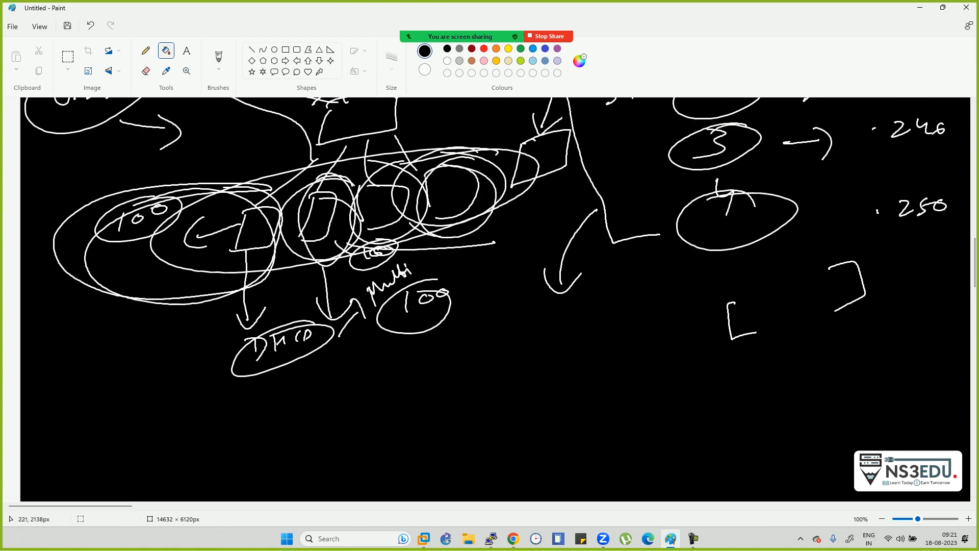
pyautogui.click(218, 57)
pyautogui.scroll(-2, 975, 262)
pyautogui.scroll(-2, 975, 275)
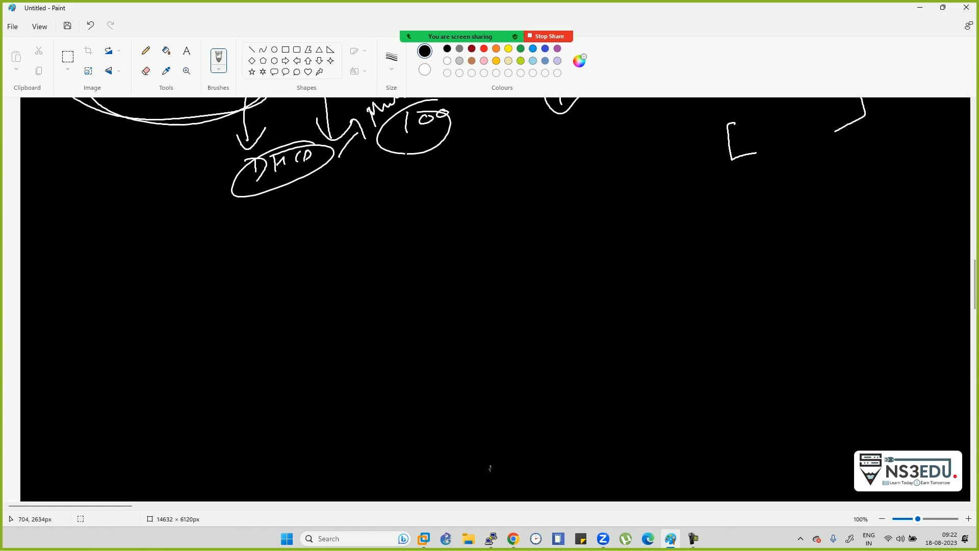
# - In white, draw an arrow down from the 100 circle to a circled Vlan
pyautogui.click(447, 60)
pyautogui.moveTo(406, 152)
pyautogui.mouseDown()
pyautogui.moveTo(393, 212)
pyautogui.moveTo(423, 199)
pyautogui.mouseUp()
pyautogui.moveTo(357, 243)
pyautogui.mouseDown()
pyautogui.moveTo(378, 236)
pyautogui.moveTo(433, 246)
pyautogui.moveTo(423, 223)
pyautogui.mouseUp()
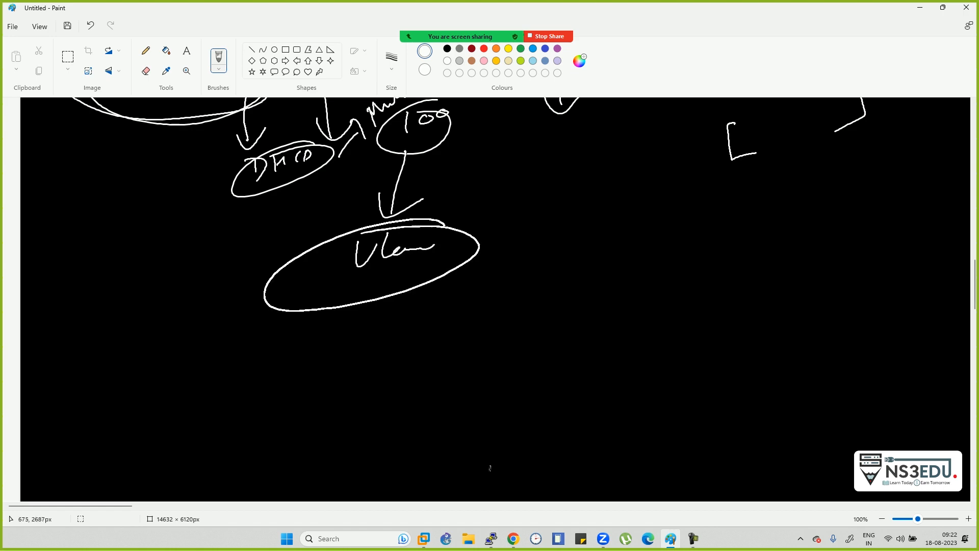
# - Write a circled DHCP with an arrow pointing right, labelled Port underneath
pyautogui.moveTo(228, 355); pyautogui.dragTo(231, 384)
pyautogui.moveTo(252, 357)
pyautogui.mouseDown()
pyautogui.moveTo(252, 368)
pyautogui.moveTo(265, 352)
pyautogui.moveTo(280, 359)
pyautogui.mouseUp()
pyautogui.moveTo(293, 341)
pyautogui.mouseDown()
pyautogui.moveTo(289, 355)
pyautogui.moveTo(273, 338)
pyautogui.mouseUp()
pyautogui.moveTo(357, 334)
pyautogui.mouseDown()
pyautogui.moveTo(413, 319)
pyautogui.moveTo(404, 338)
pyautogui.mouseUp()
pyautogui.click(469, 289)
pyautogui.moveTo(443, 296)
pyautogui.mouseDown()
pyautogui.moveTo(508, 291)
pyautogui.moveTo(459, 329)
pyautogui.moveTo(510, 291)
pyautogui.mouseUp()
pyautogui.moveTo(389, 352); pyautogui.dragTo(390, 378)
pyautogui.moveTo(386, 355)
pyautogui.mouseDown()
pyautogui.moveTo(392, 366)
pyautogui.moveTo(446, 359)
pyautogui.moveTo(398, 391)
pyautogui.moveTo(407, 397)
pyautogui.mouseUp()
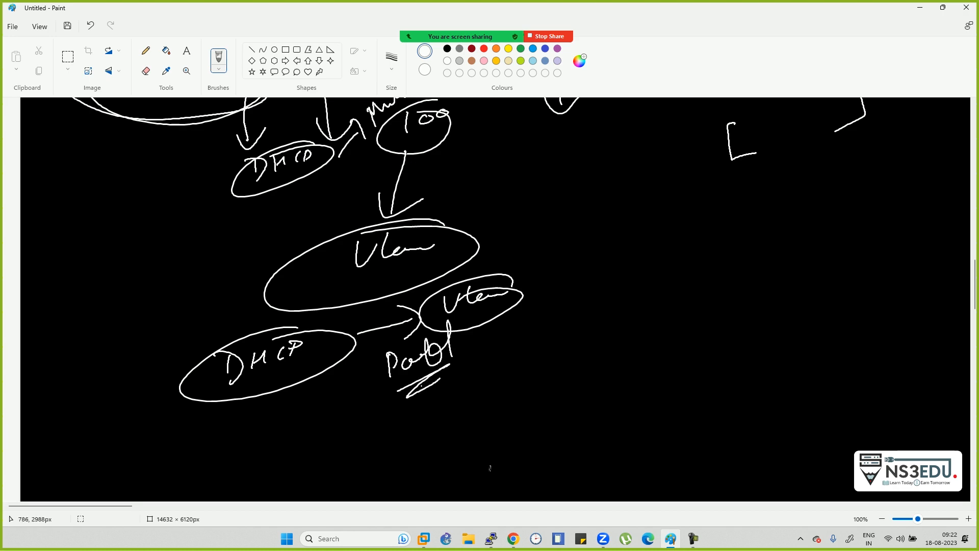
# - Add a bracket, U-shaped strokes, a second circled Vlan and a line from 100, leaving blank canvas below
pyautogui.moveTo(512, 286)
pyautogui.mouseDown()
pyautogui.moveTo(549, 254)
pyautogui.moveTo(571, 250)
pyautogui.moveTo(586, 303)
pyautogui.mouseUp()
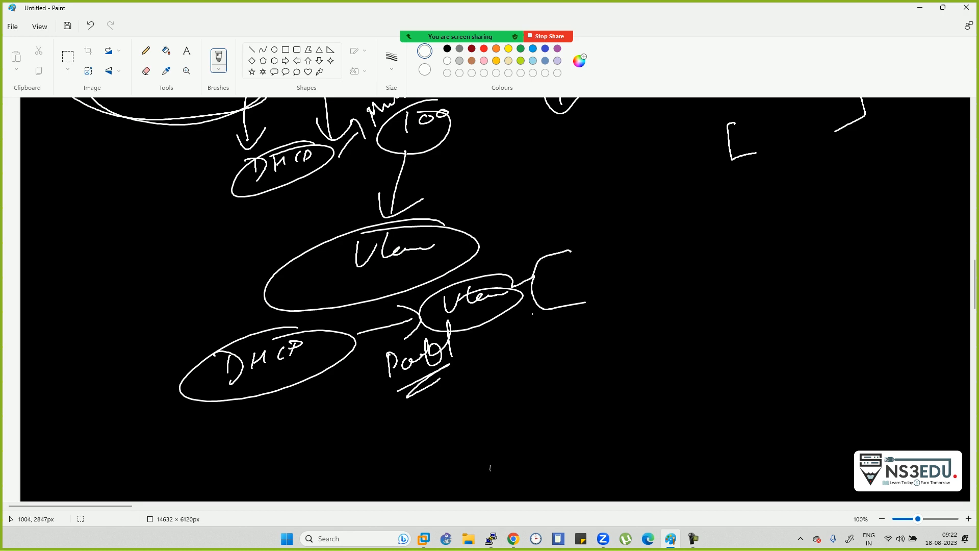
pyautogui.moveTo(529, 164); pyautogui.dragTo(582, 163)
pyautogui.moveTo(645, 160)
pyautogui.mouseDown()
pyautogui.moveTo(663, 194)
pyautogui.moveTo(699, 167)
pyautogui.mouseUp()
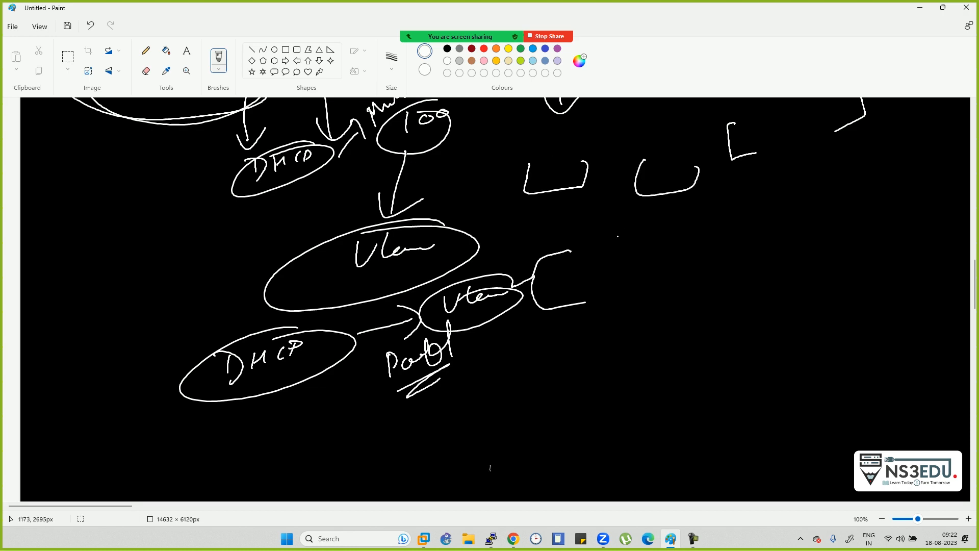
pyautogui.moveTo(543, 223)
pyautogui.mouseDown()
pyautogui.moveTo(547, 232)
pyautogui.moveTo(555, 217)
pyautogui.mouseUp()
pyautogui.moveTo(560, 214)
pyautogui.mouseDown()
pyautogui.moveTo(563, 227)
pyautogui.moveTo(592, 223)
pyautogui.moveTo(571, 208)
pyautogui.mouseUp()
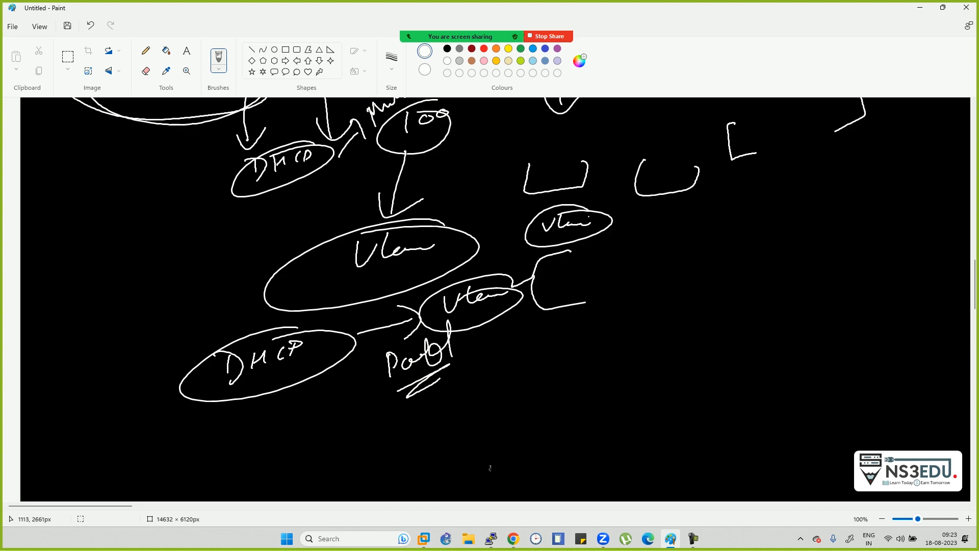
pyautogui.moveTo(397, 148); pyautogui.dragTo(305, 196)
pyautogui.moveTo(119, 259)
pyautogui.mouseDown()
pyautogui.moveTo(145, 278)
pyautogui.moveTo(179, 254)
pyautogui.moveTo(272, 233)
pyautogui.mouseUp()
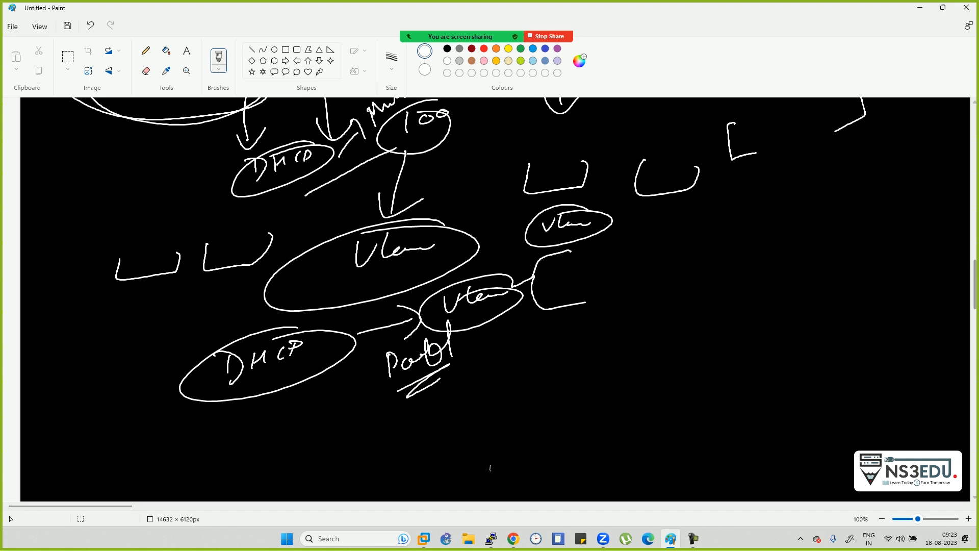
pyautogui.moveTo(975, 280); pyautogui.dragTo(974, 297)
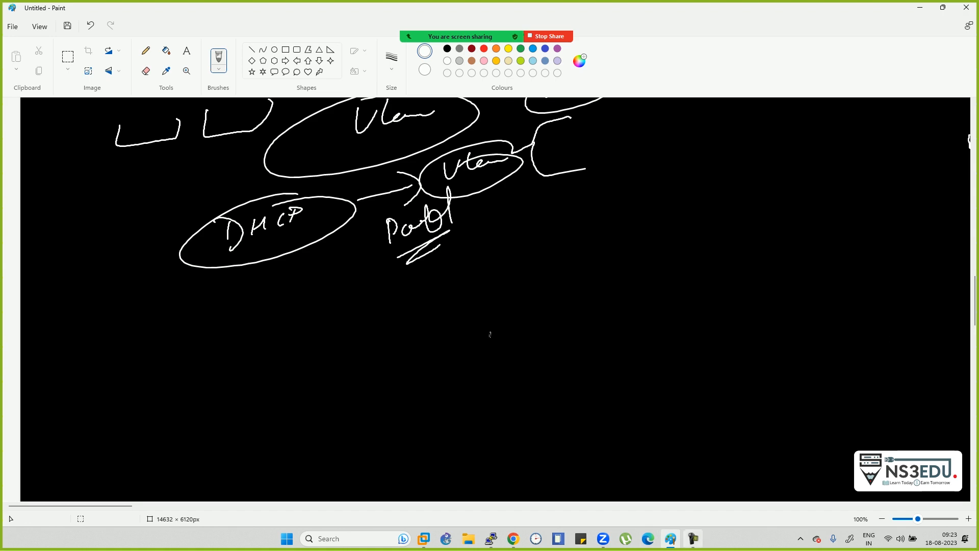
# - Bring the R5 console forward after briefly checking the lab topology and attendee list
pyautogui.moveTo(491, 538)
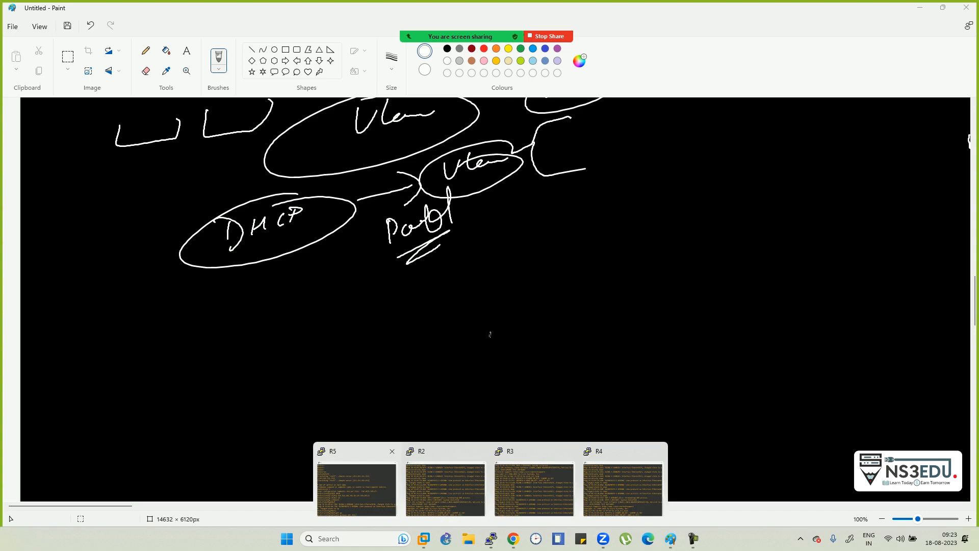
pyautogui.click(356, 484)
pyautogui.click(920, 7)
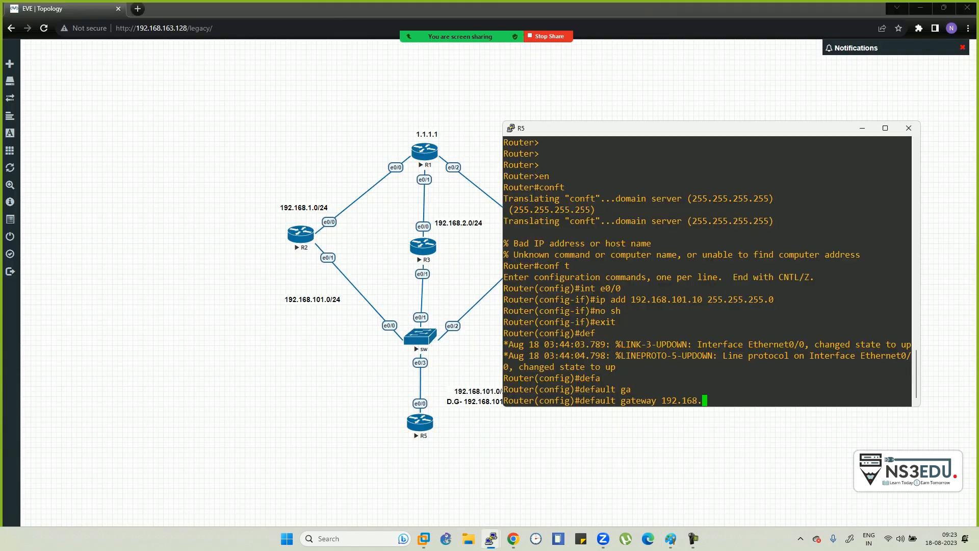
pyautogui.moveTo(453, 35)
pyautogui.click(394, 17)
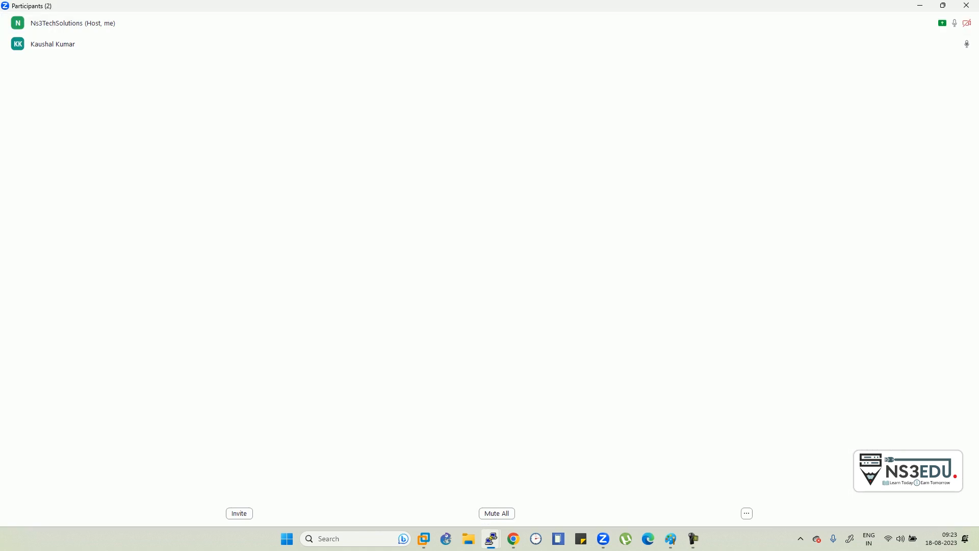
pyautogui.click(920, 5)
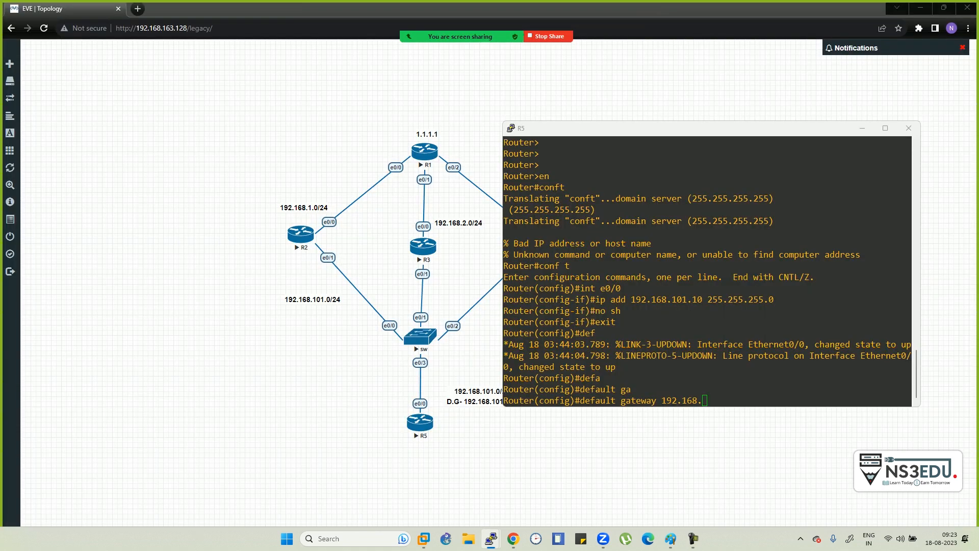
pyautogui.click(707, 285)
pyautogui.moveTo(706, 128); pyautogui.dragTo(718, 87)
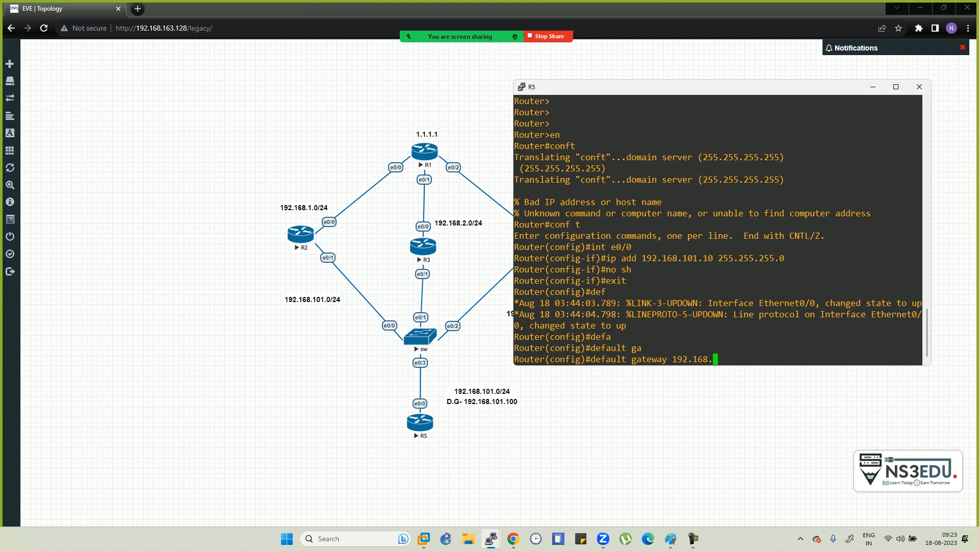
# - Set R5's default gateway to 192.168.101.100
pyautogui.write('101.100')
pyautogui.press('Return')
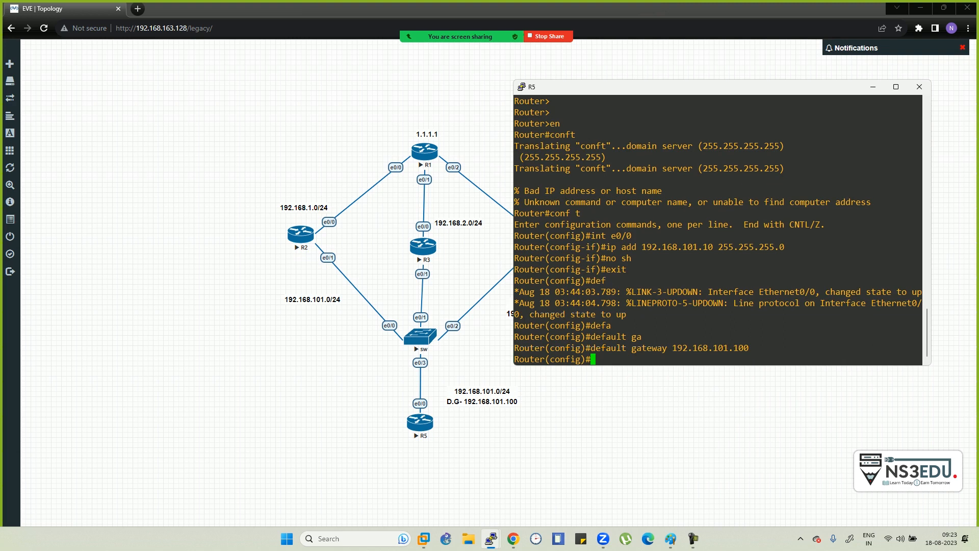
# - Disable IP routing on R5 with 'no ip routing' and save with 'do wr'
pyautogui.write('no ip rout')
pyautogui.press('Tab')
pyautogui.press('Return')
pyautogui.write('no ip routi')
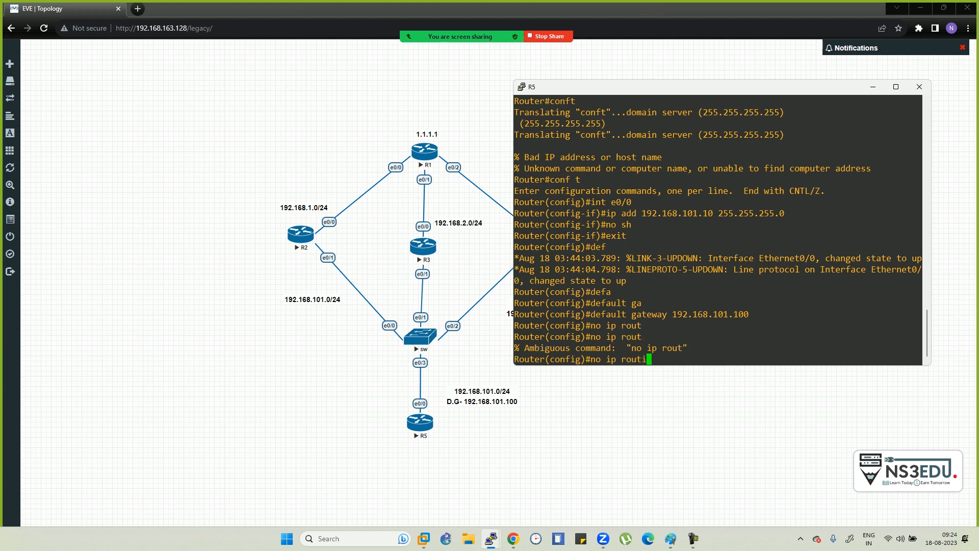
pyautogui.write('ng')
pyautogui.press('Tab')
pyautogui.press('Return')
pyautogui.write('do wr')
pyautogui.press('Return')
pyautogui.hotkey('alt', 'Tab')
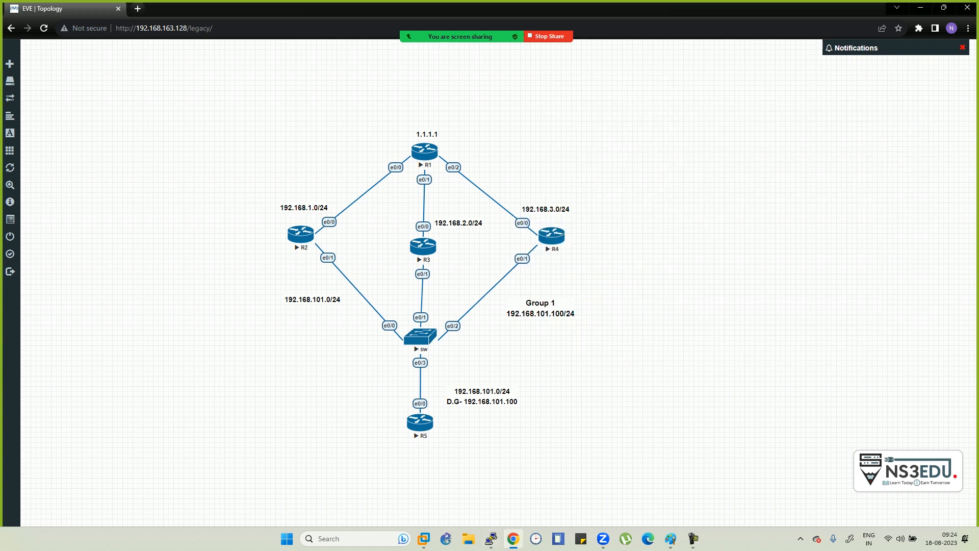
# - Switch to R2's console and enter global configuration mode with en and conf t
pyautogui.hotkey('alt', 'Tab')
pyautogui.hotkey('alt', 'Tab')
pyautogui.hotkey('alt', 'Tab')
pyautogui.hotkey('alt', 'Tab')
pyautogui.hotkey('alt', 'Tab')
pyautogui.hotkey('alt', 'Tab')
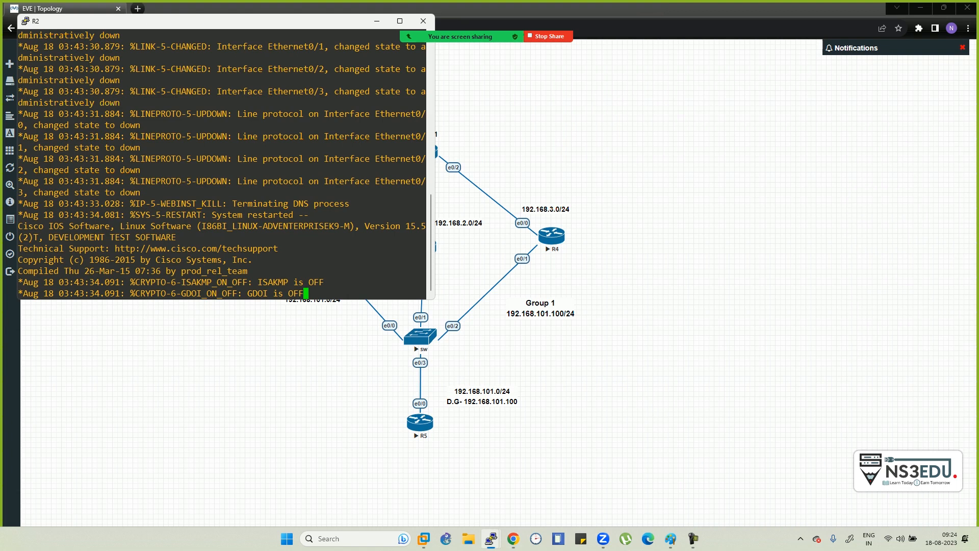
pyautogui.press('Return')
pyautogui.press('Return')
pyautogui.press('Return')
pyautogui.press('Return')
pyautogui.press('Return')
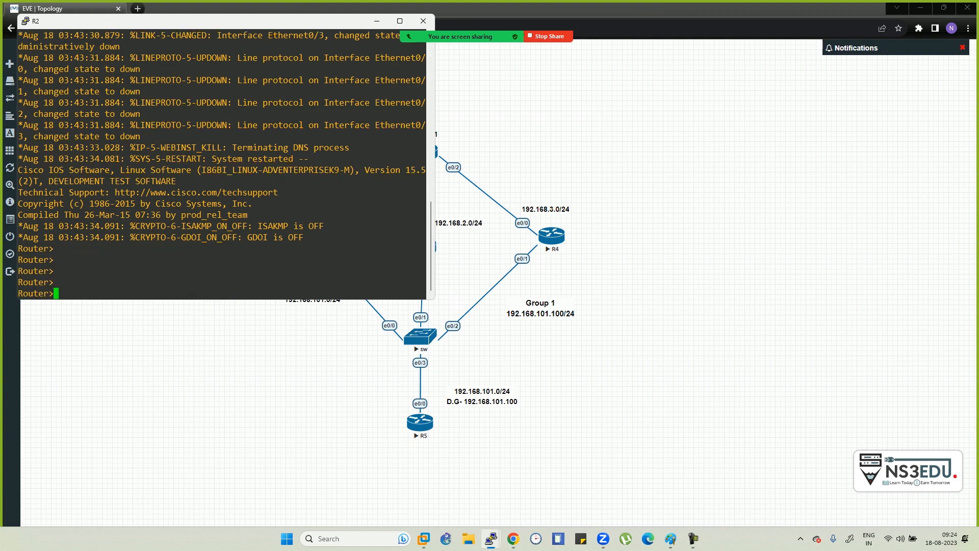
pyautogui.moveTo(204, 21); pyautogui.dragTo(658, 158)
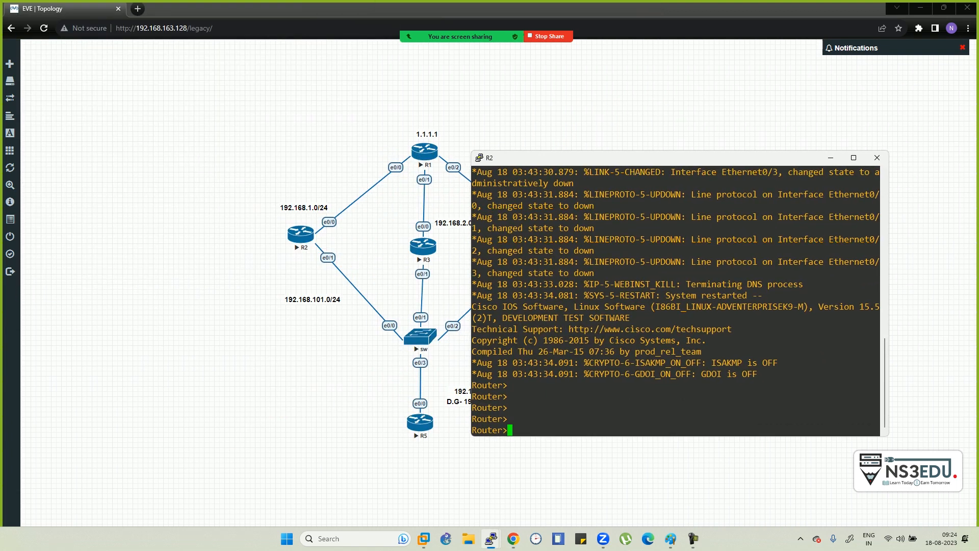
pyautogui.write('en')
pyautogui.press('Return')
pyautogui.write('conf t')
pyautogui.press('Return')
# - Give R2's e0/0 the address 192.168.101.1/24 and bring it up
pyautogui.write('int e0/0')
pyautogui.press('Return')
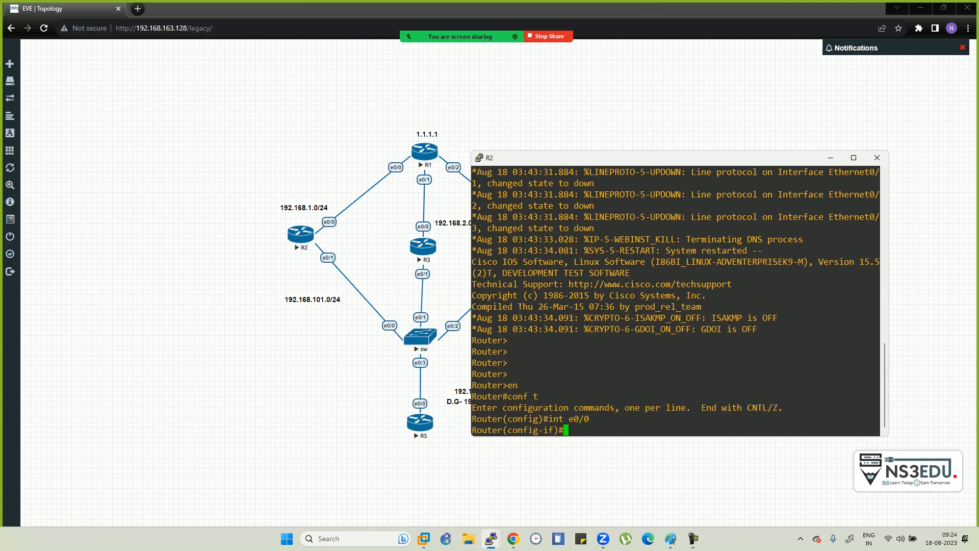
pyautogui.write('ip add 192.168.101.1 255.255.255.0')
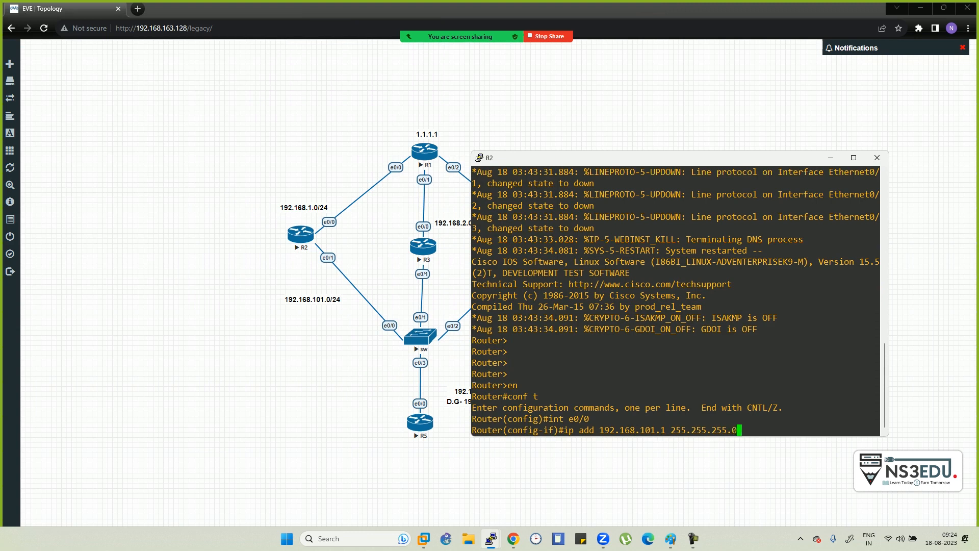
pyautogui.press('Return')
pyautogui.write('no sh')
pyautogui.press('Return')
# - Readdress e0/0 as 192.168.1.1 255.255.255.0 and enable it
pyautogui.write('in')
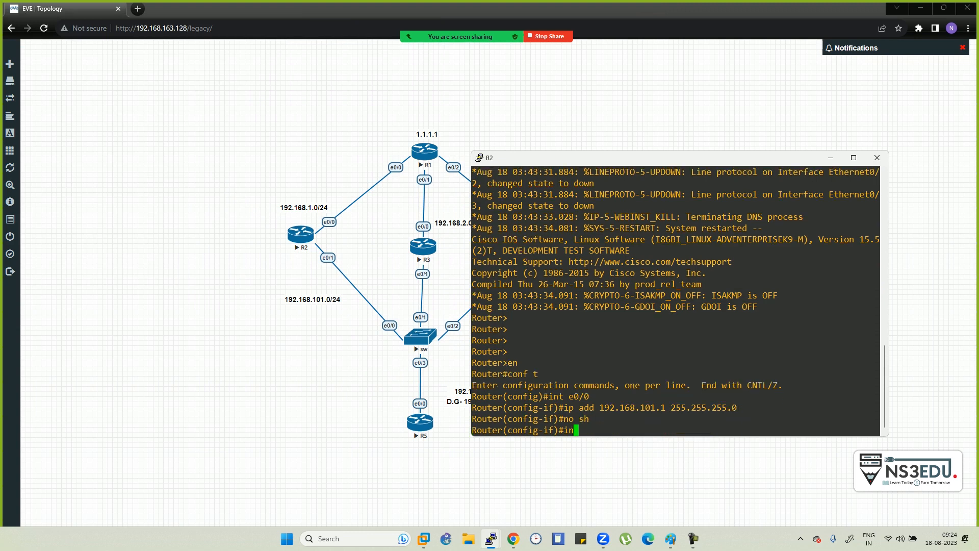
pyautogui.write('t e0/0')
pyautogui.press('Return')
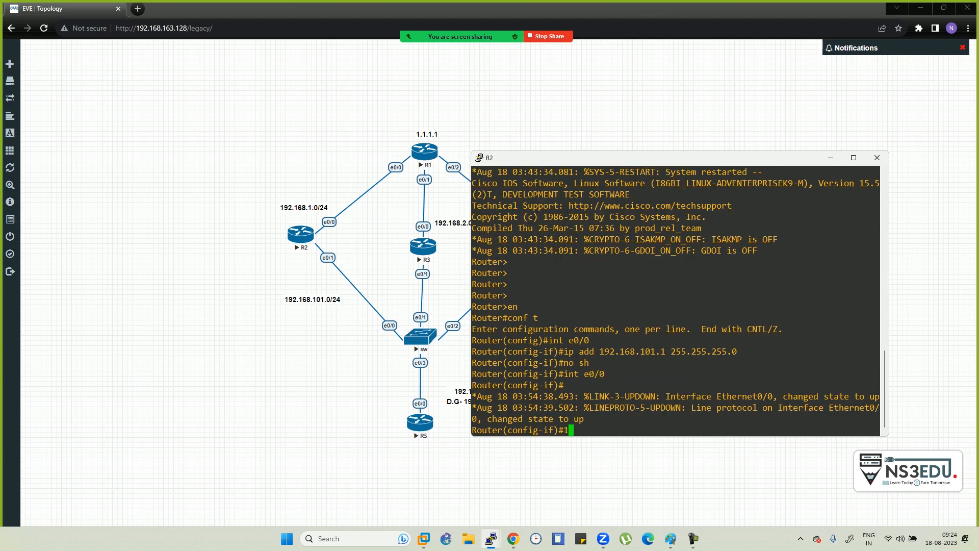
pyautogui.write('ip add 192.168.1.1 255.255.255.0')
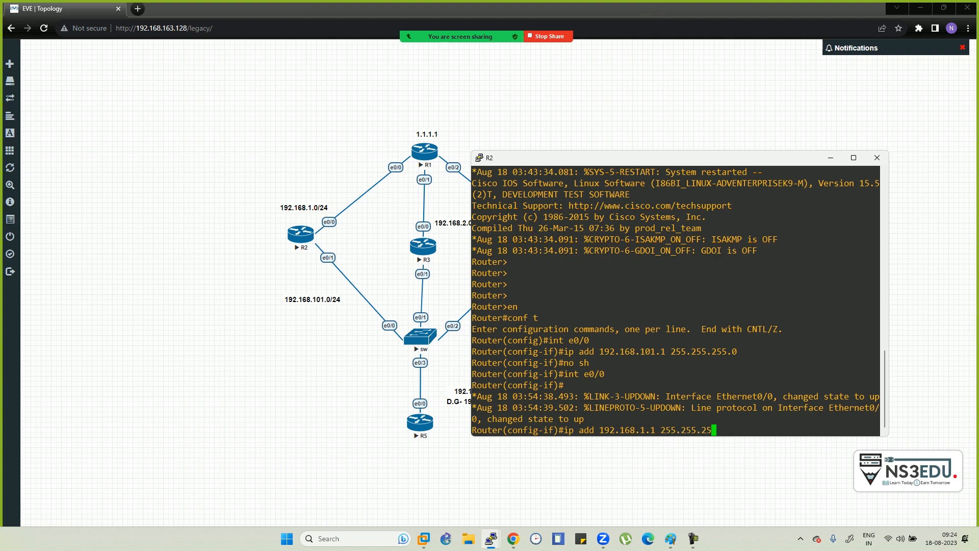
pyautogui.press('Return')
pyautogui.write('no sh')
pyautogui.press('Return')
pyautogui.write('exit')
pyautogui.press('Return')
# - Start EIGRP 100 on R2 and advertise network 0.0.0.0
pyautogui.write('rou')
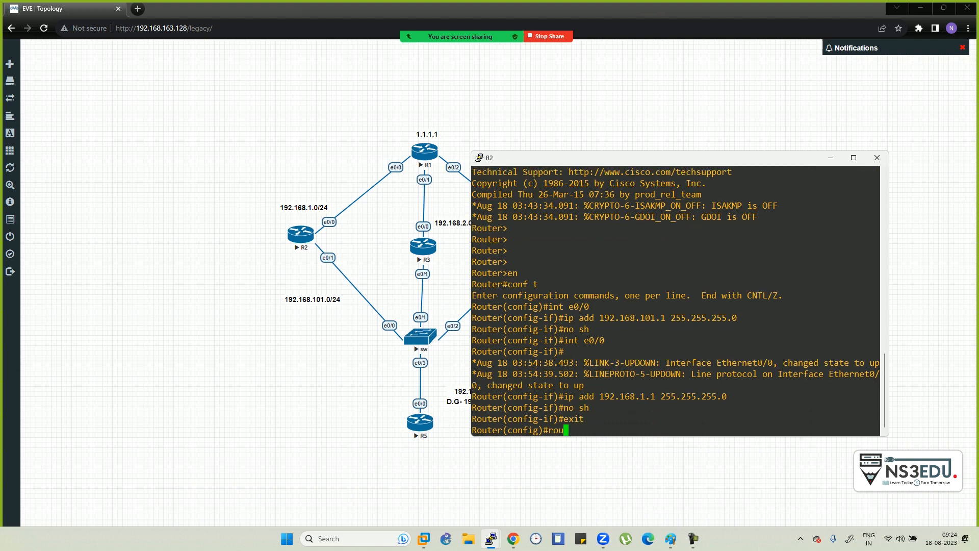
pyautogui.press('Return')
pyautogui.write('route')
pyautogui.press('BackSpace')
pyautogui.write('er')
pyautogui.press('Tab')
pyautogui.write('ei')
pyautogui.press('Tab')
pyautogui.write('100')
pyautogui.press('Return')
pyautogui.write('net')
pyautogui.press('Tab')
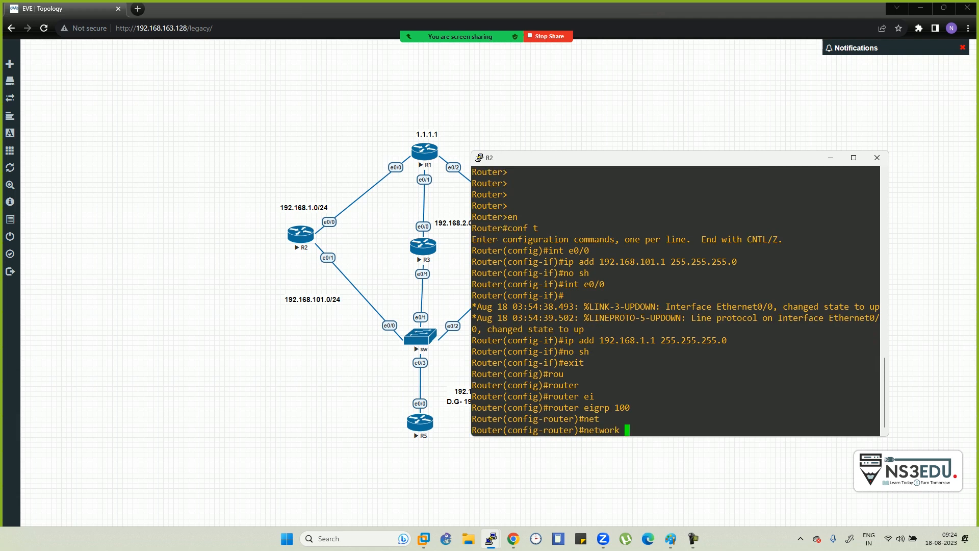
pyautogui.write('0.0.00.0')
pyautogui.press('Return')
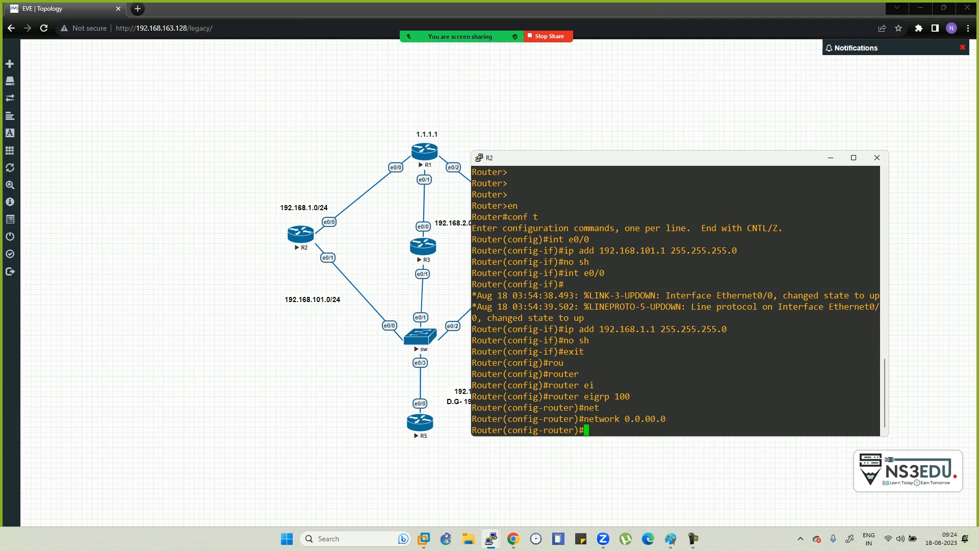
# - Turn off EIGRP auto-summary and make e0/1 a passive interface
pyautogui.write('no au')
pyautogui.press('Tab')
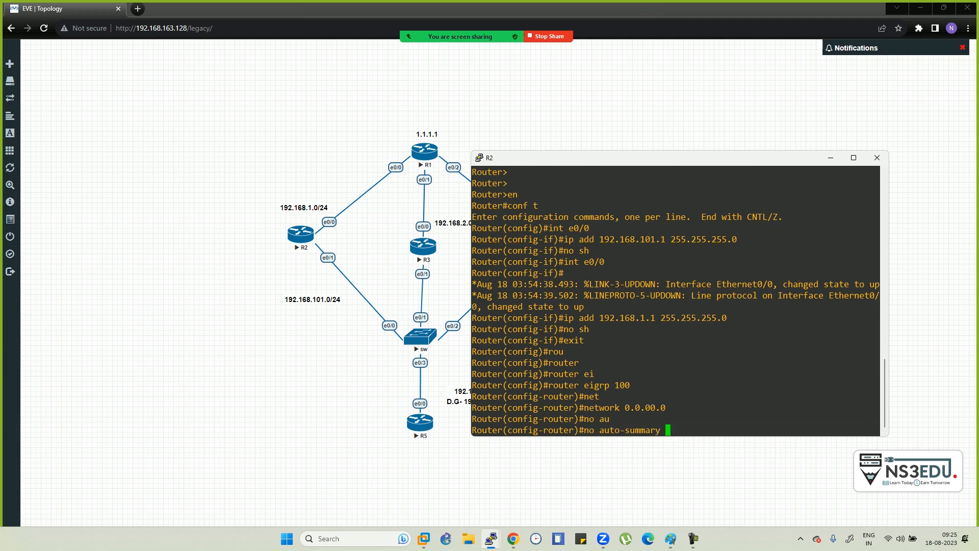
pyautogui.press('Return')
pyautogui.write('pss')
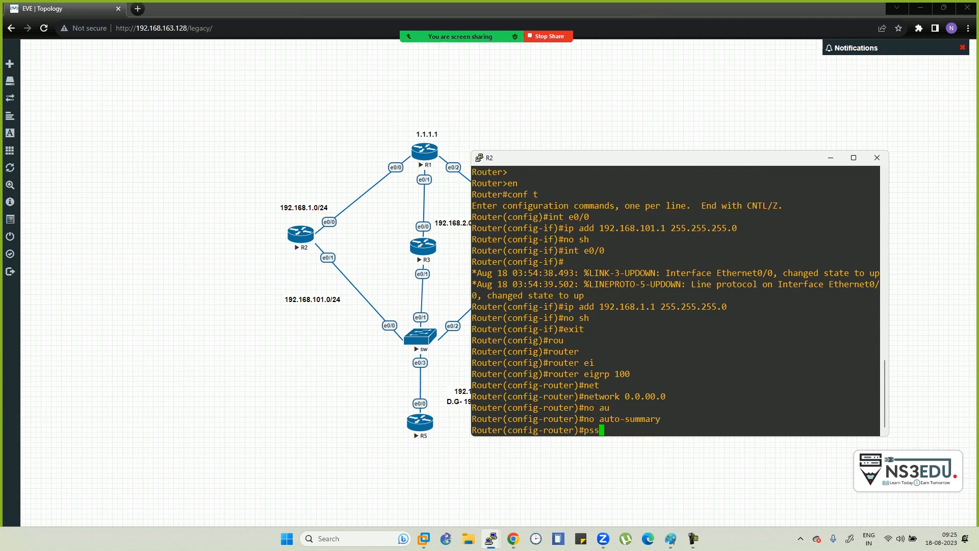
pyautogui.press('Left')
pyautogui.write('as')
pyautogui.press('Tab')
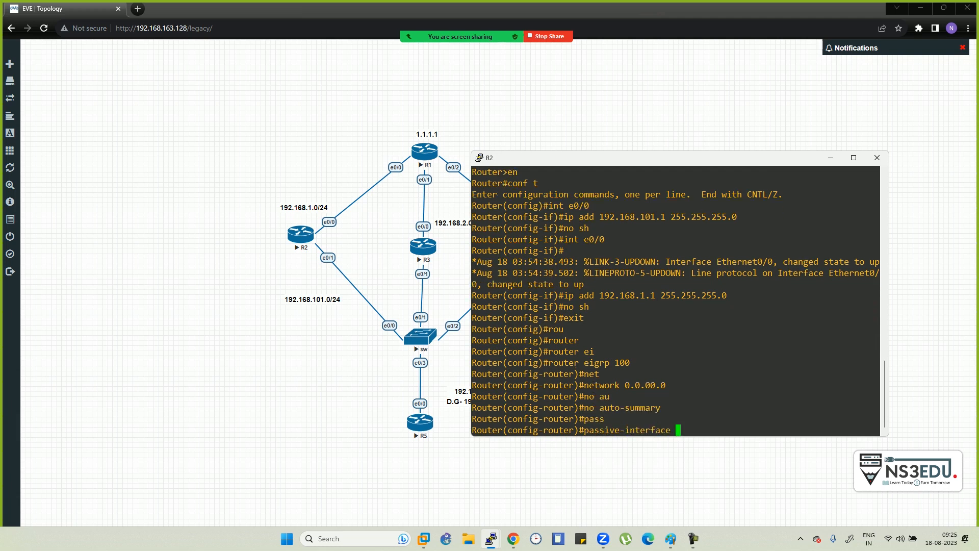
pyautogui.write('e0/`')
pyautogui.press('BackSpace')
pyautogui.write('1')
pyautogui.press('Return')
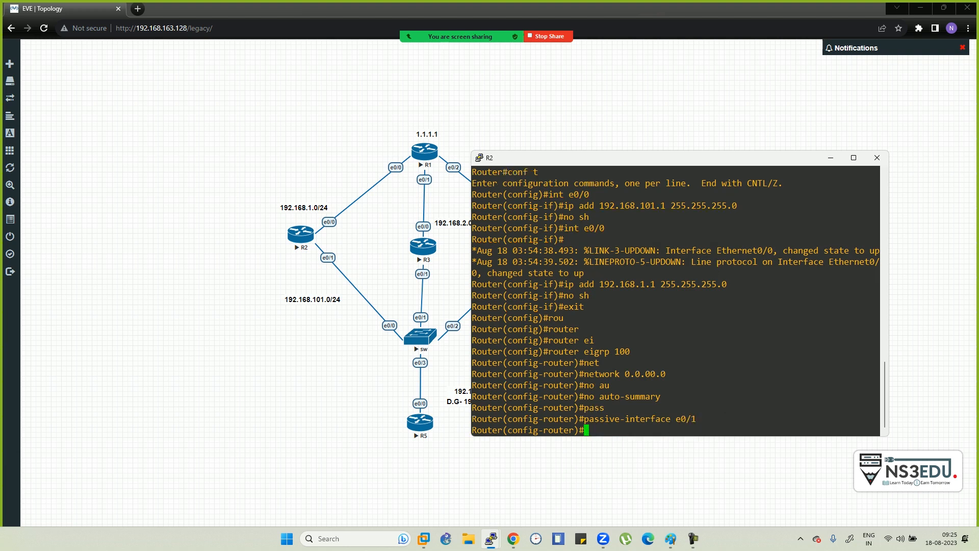
# - Exit router configuration and attempt to save R2's configuration with 'do sh wr'
pyautogui.write('exit')
pyautogui.press('Return')
pyautogui.write('do sh wr')
pyautogui.press('Return')
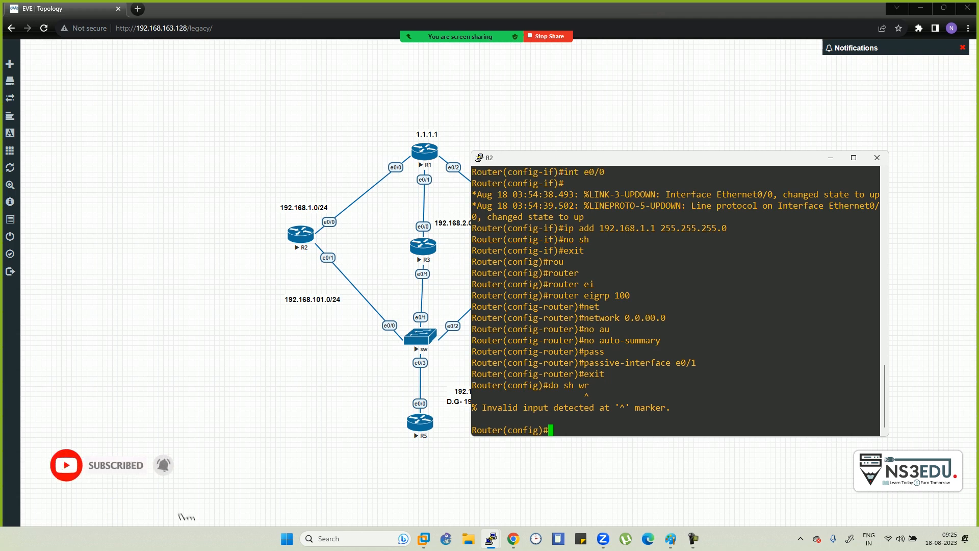
pyautogui.moveTo(653, 158); pyautogui.dragTo(727, 120)
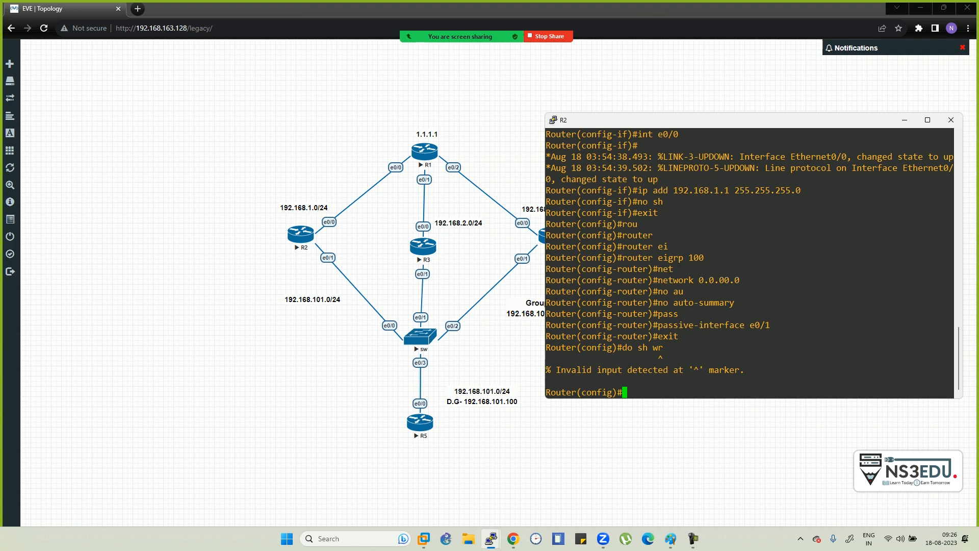
# - Under R2's e0/1, enter HSRP 'standby 1 ip 192.168.101.100'
pyautogui.write('int e0/1')
pyautogui.press('Return')
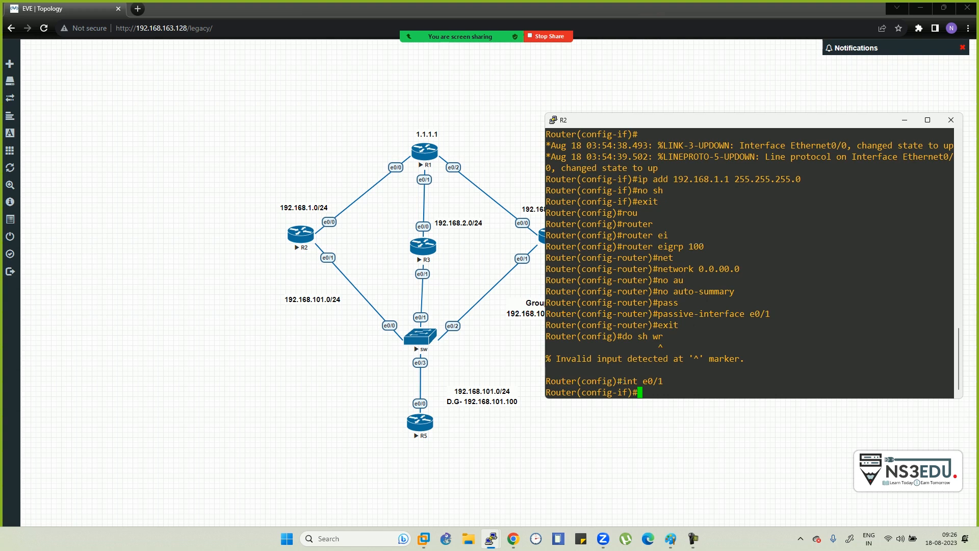
pyautogui.write('stan')
pyautogui.press('Tab')
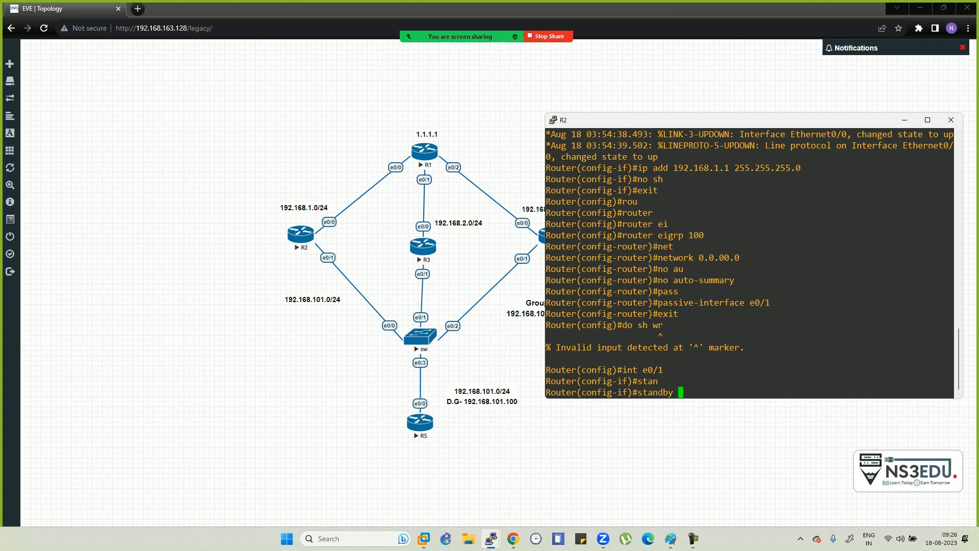
pyautogui.write('1 ip 192.168.101.100\\')
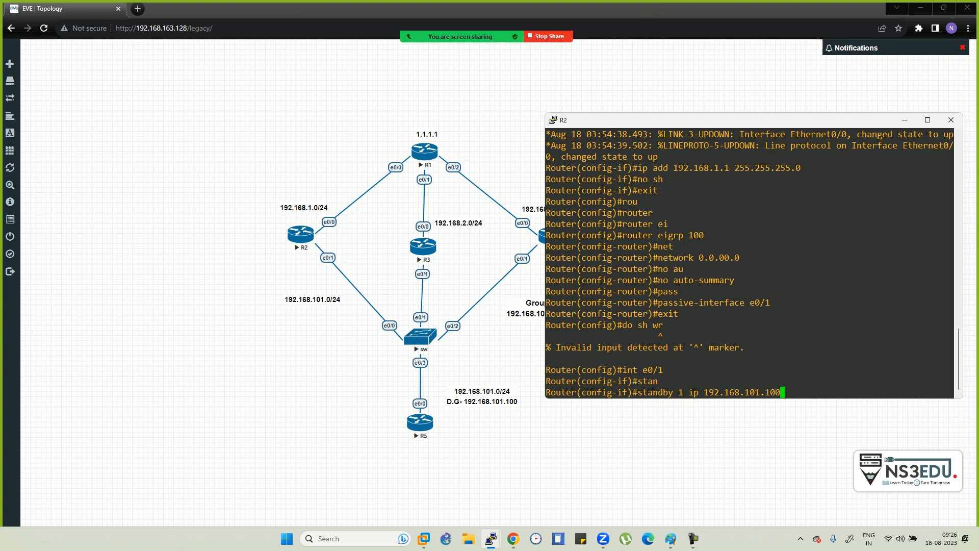
pyautogui.press('Return')
# - Rerun the standby command with the stray trailing backslash removed
pyautogui.press('Up')
pyautogui.press('BackSpace')
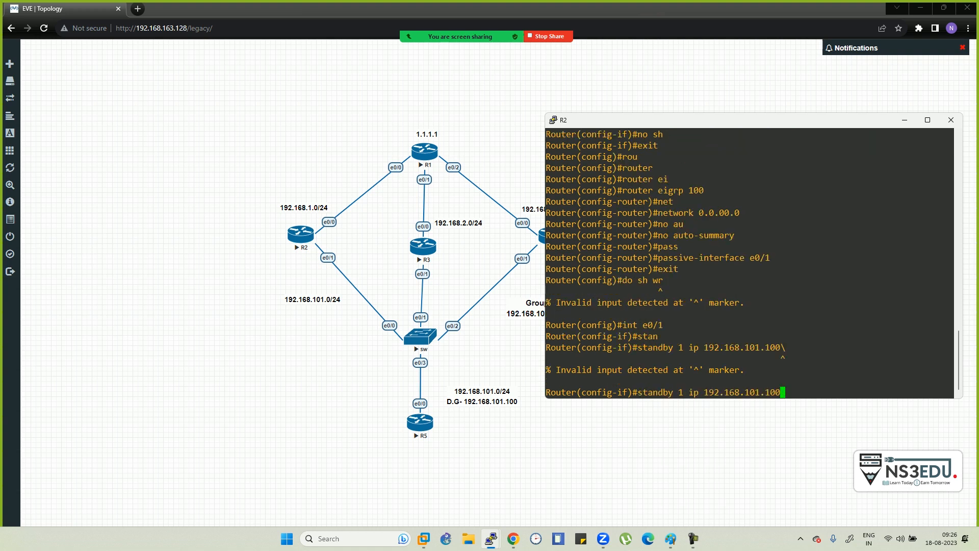
pyautogui.press('Return')
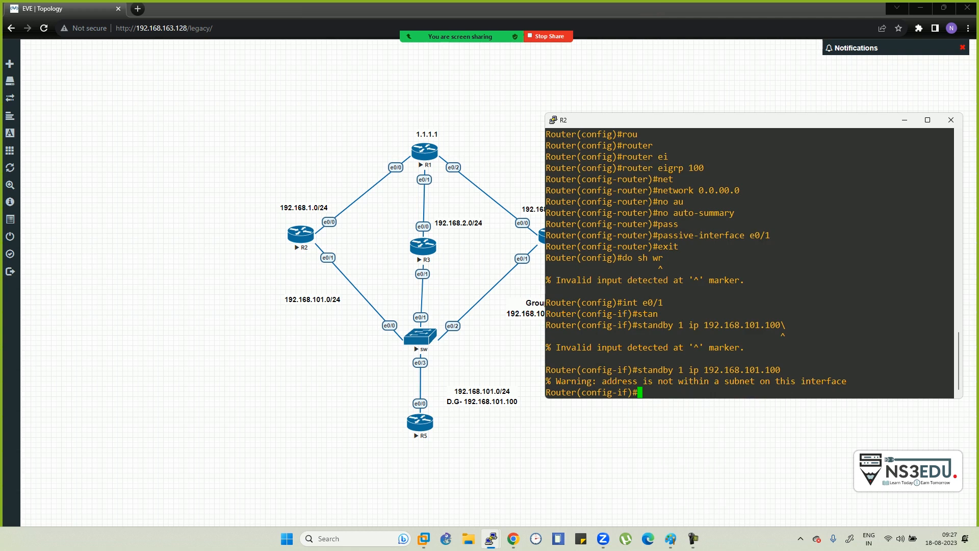
pyautogui.press('Up')
pyautogui.press('Return')
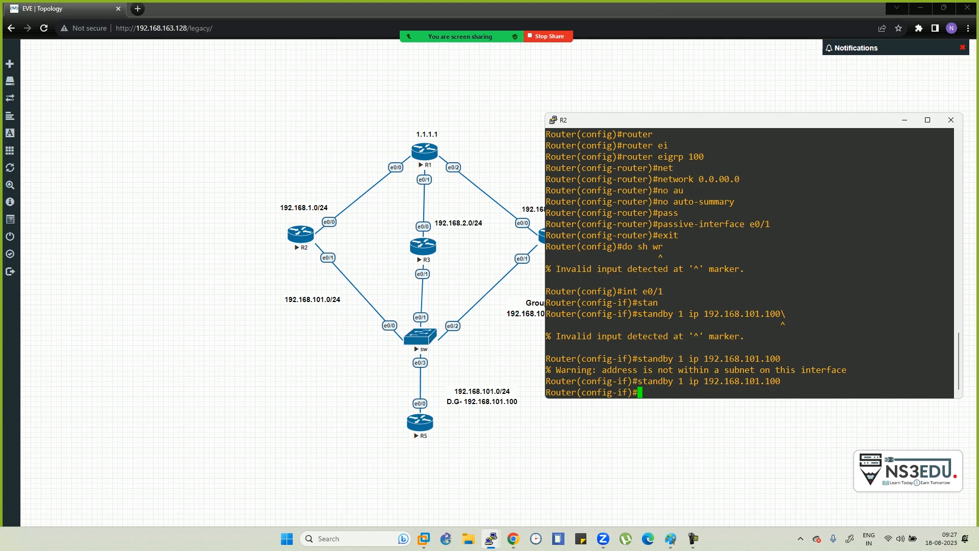
pyautogui.hotkey('alt', 'Tab')
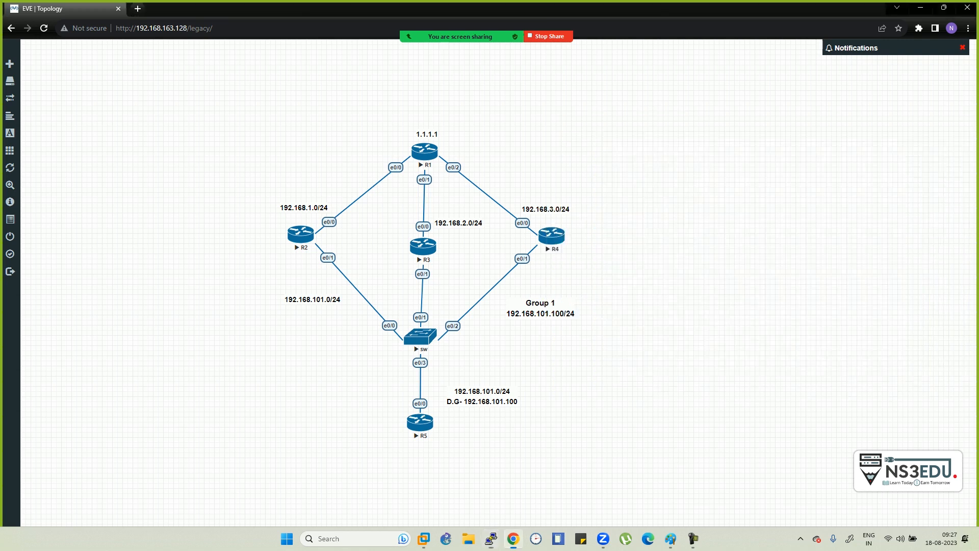
# - Bring R3's console beside the topology and enter global configuration mode
pyautogui.hotkey('alt', 'Tab')
pyautogui.hotkey('alt', 'Tab')
pyautogui.hotkey('alt', 'Tab')
pyautogui.hotkey('alt', 'Tab')
pyautogui.hotkey('alt', 'Tab')
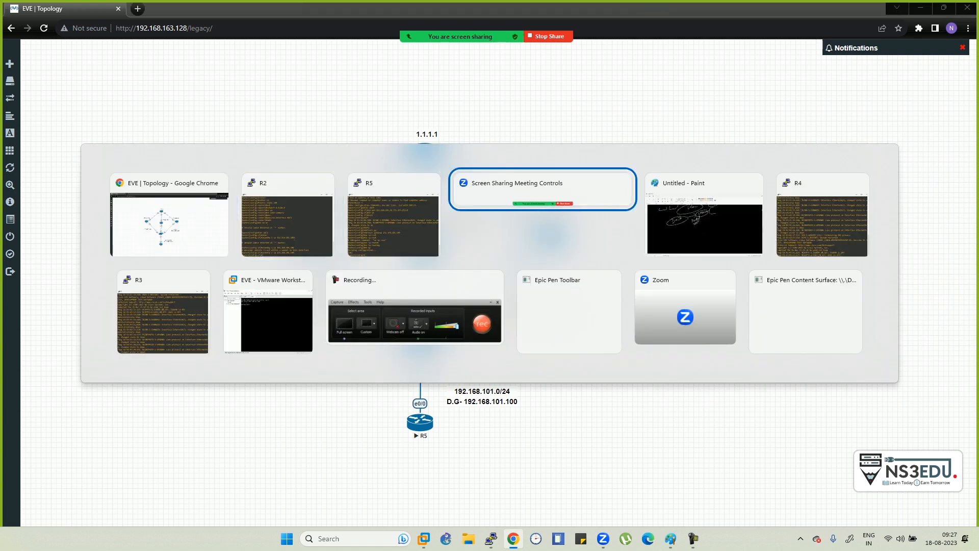
pyautogui.hotkey('alt', 'Tab')
pyautogui.press('Return')
pyautogui.press('Return')
pyautogui.press('Return')
pyautogui.press('Return')
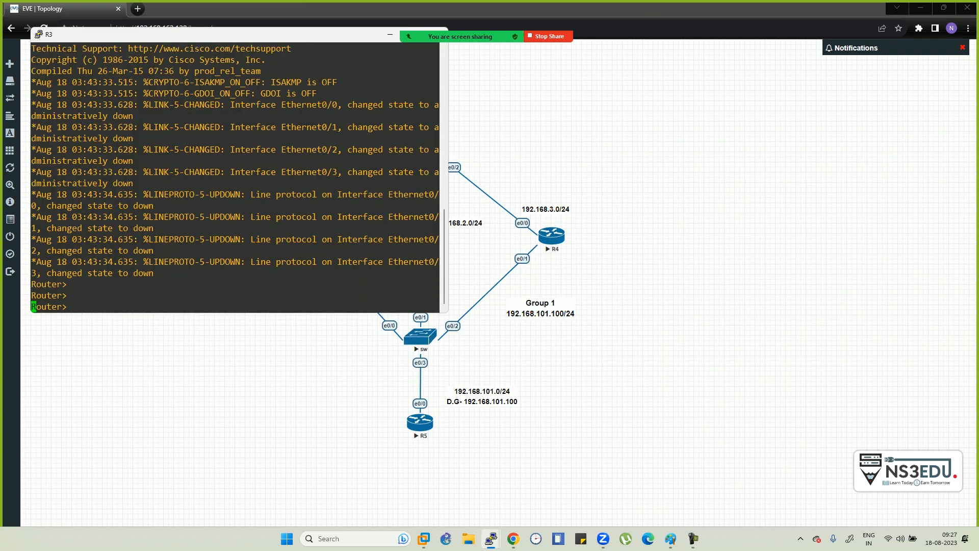
pyautogui.moveTo(204, 34); pyautogui.dragTo(718, 146)
pyautogui.write('en')
pyautogui.press('Return')
pyautogui.write('conf t')
pyautogui.press('Return')
# - Address R3's e0/1 as 192.168.101.2 255.255.255.0 and enable it
pyautogui.write('int e0/')
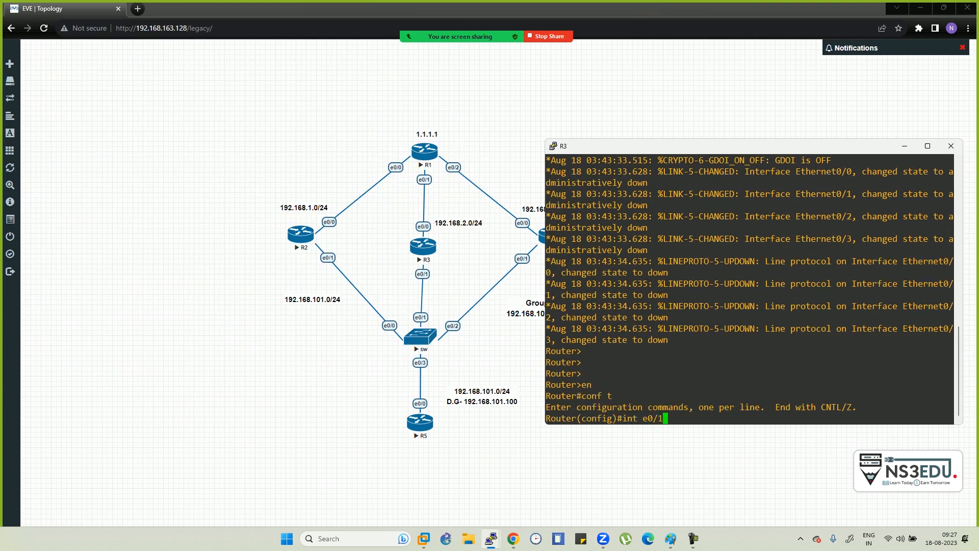
pyautogui.write('1')
pyautogui.press('Return')
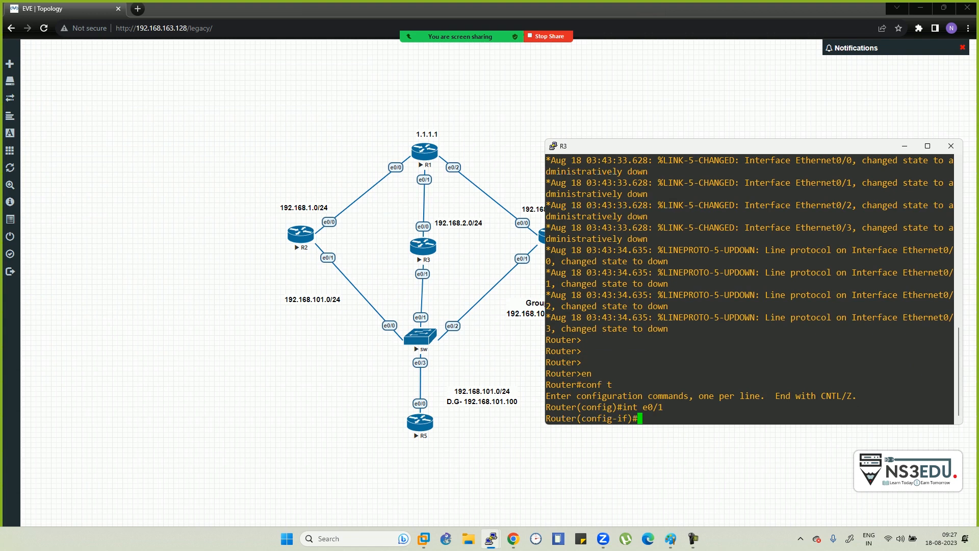
pyautogui.write('192.168.101.2 255.255.255.0')
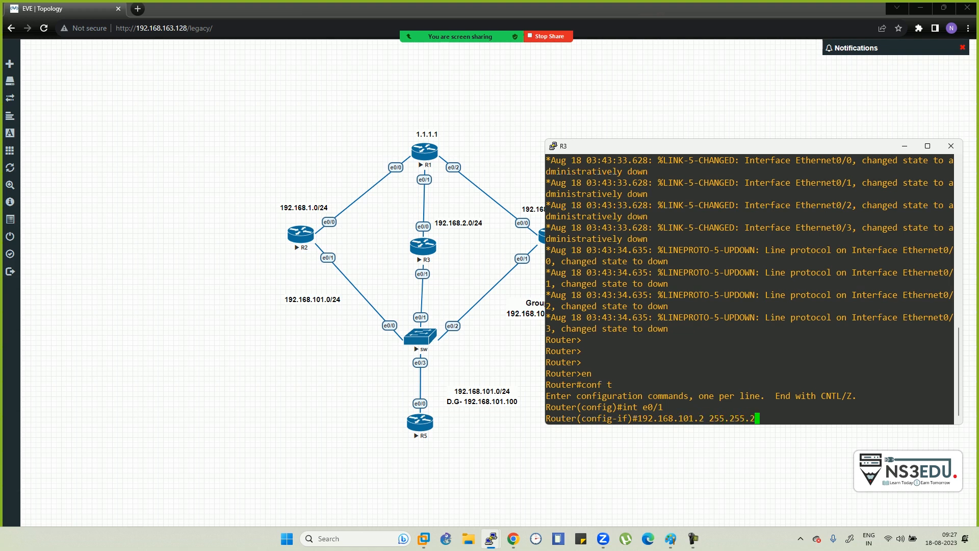
pyautogui.press('Return')
pyautogui.write('nfig-if)#n')
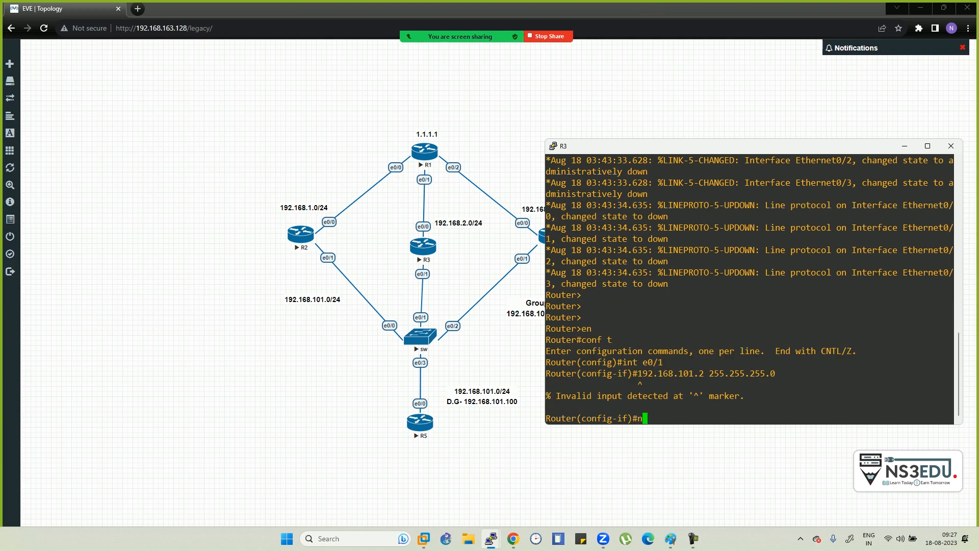
pyautogui.write('ip')
pyautogui.press('BackSpace')
pyautogui.press('BackSpace')
pyautogui.press('BackSpace')
pyautogui.press('BackSpace')
pyautogui.write('ip add 192.168.101.2 255.255.255.0')
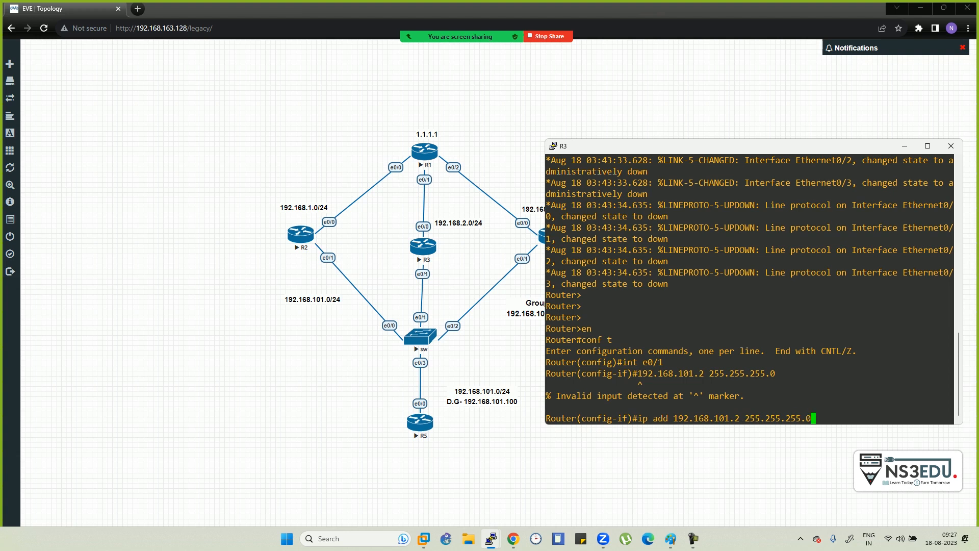
pyautogui.press('Return')
pyautogui.write('no sh')
pyautogui.press('Return')
# - Address R3's e0/0 as 192.168.2.1 255.255.255.0 and enable it
pyautogui.write('int e0/0')
pyautogui.press('Return')
pyautogui.write('ip add 192.168')
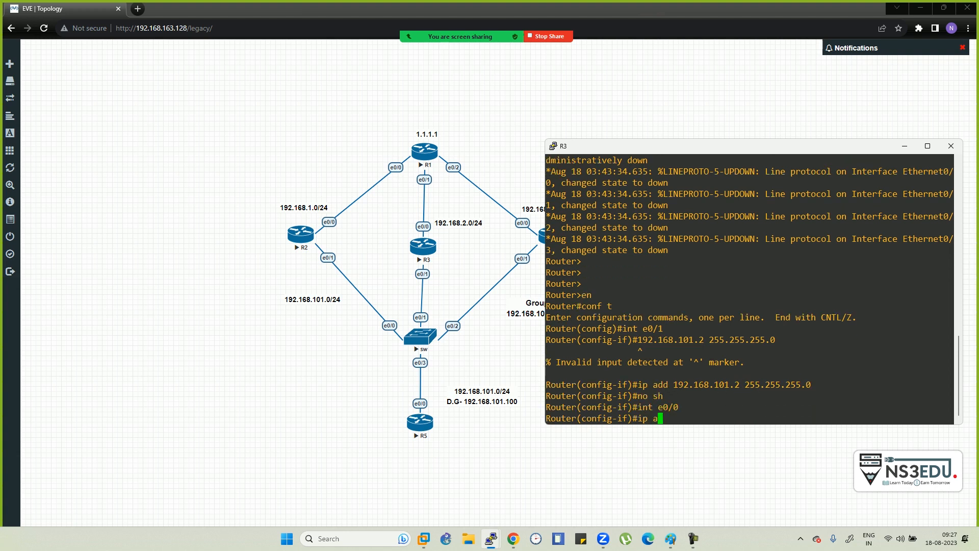
pyautogui.write('.')
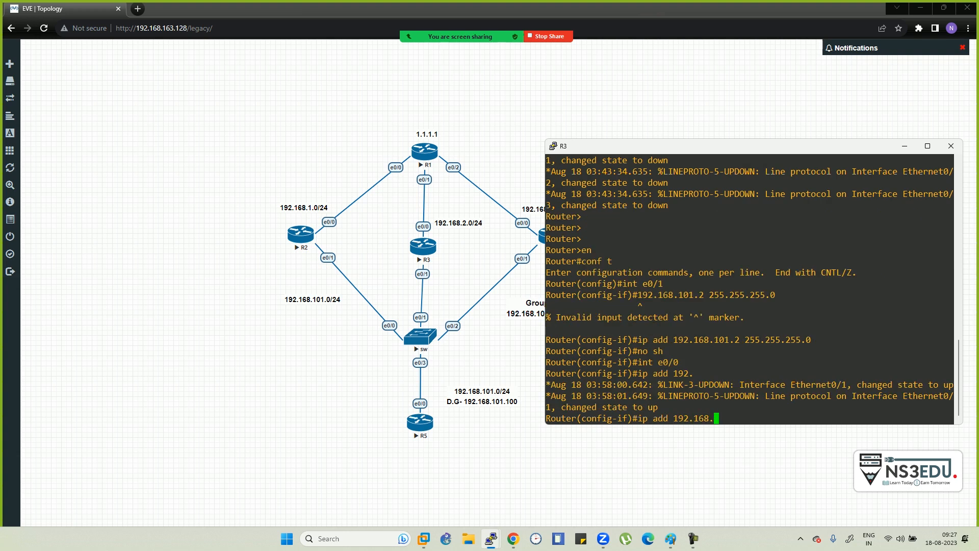
pyautogui.write('2.')
pyautogui.write('1')
pyautogui.write(' 255.255.2')
pyautogui.write('555.')
pyautogui.press('BackSpace')
pyautogui.press('BackSpace')
pyautogui.write('.0')
pyautogui.press('Return')
pyautogui.write('no sh')
pyautogui.press('Return')
pyautogui.write('exit')
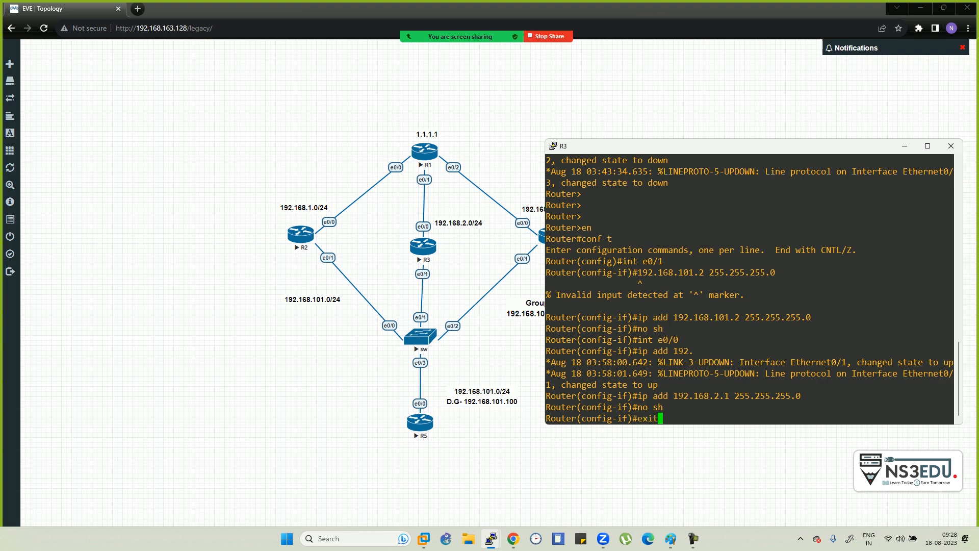
pyautogui.press('Return')
# - Start EIGRP process 100 on R3 advertising network 0.0.0.0
pyautogui.write('rou')
pyautogui.press('Tab')
pyautogui.write('te')
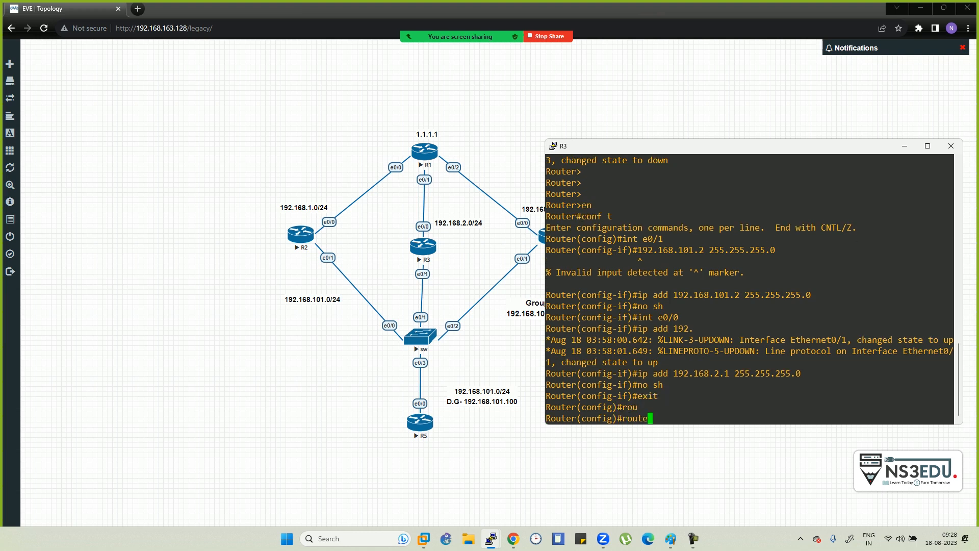
pyautogui.write('e')
pyautogui.press('BackSpace')
pyautogui.write('r ei')
pyautogui.press('Tab')
pyautogui.write('100')
pyautogui.press('Return')
pyautogui.write('network 0.0.0.0')
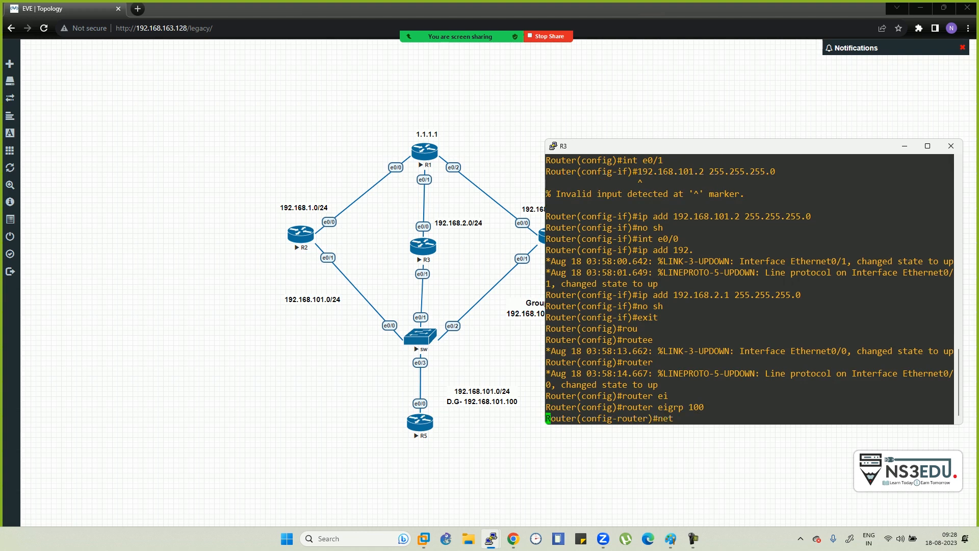
pyautogui.press('Tab')
pyautogui.write('0.0.0.0')
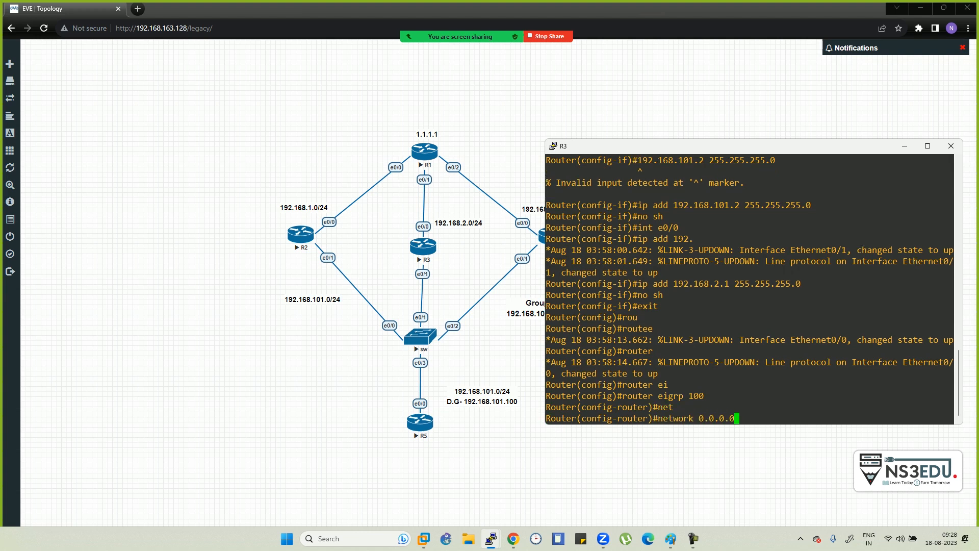
pyautogui.press('Return')
# - Disable auto-summary and make e0/1 passive in R3's EIGRP 100
pyautogui.write('no auto-summary')
pyautogui.press('Tab')
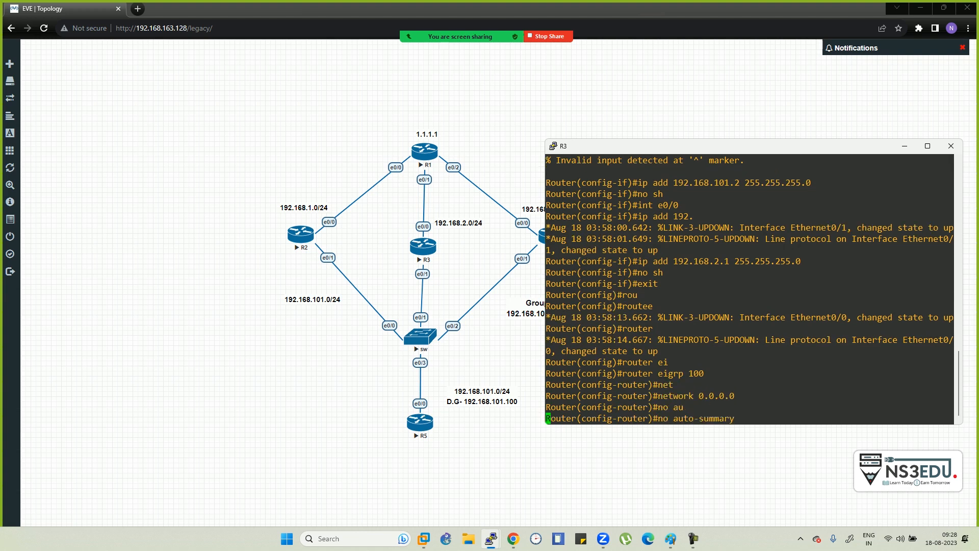
pyautogui.press('Return')
pyautogui.write('pas')
pyautogui.press('Tab')
pyautogui.write('e0/1')
pyautogui.press('Return')
pyautogui.write('exit')
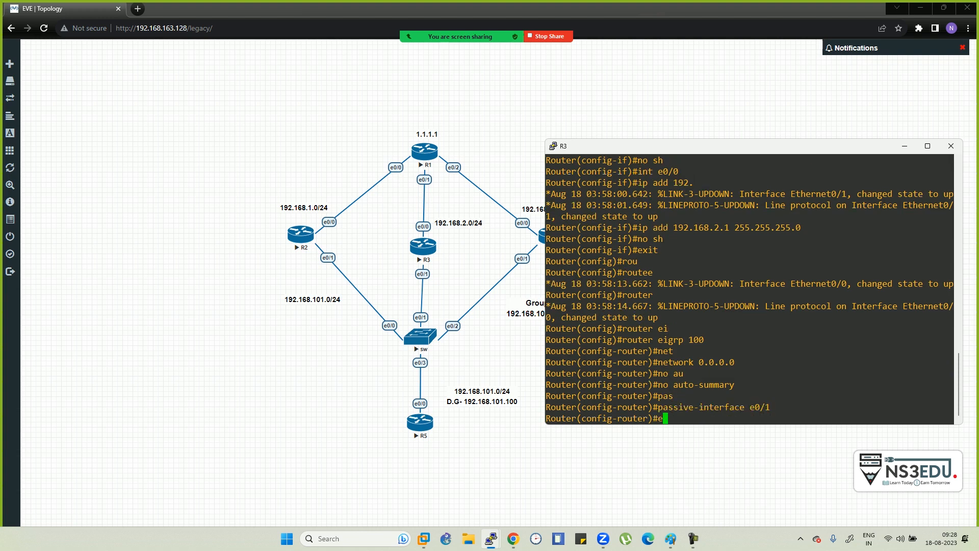
pyautogui.press('Return')
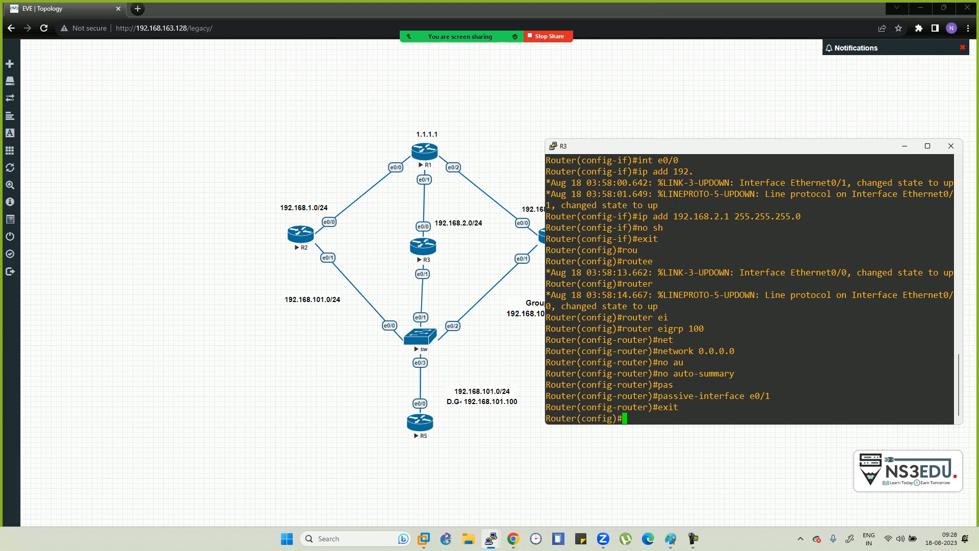
pyautogui.hotkey('alt', 'Tab')
pyautogui.hotkey('alt', 'Tab')
pyautogui.hotkey('alt', 'Tab')
pyautogui.hotkey('alt', 'Tab')
pyautogui.hotkey('alt', 'Tab')
pyautogui.hotkey('alt', 'Tab')
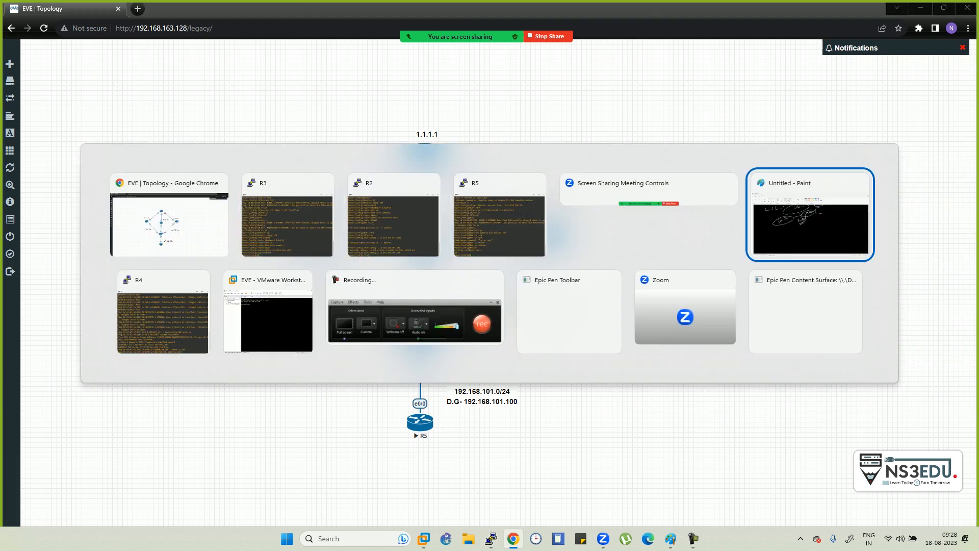
pyautogui.hotkey('alt', 'Tab')
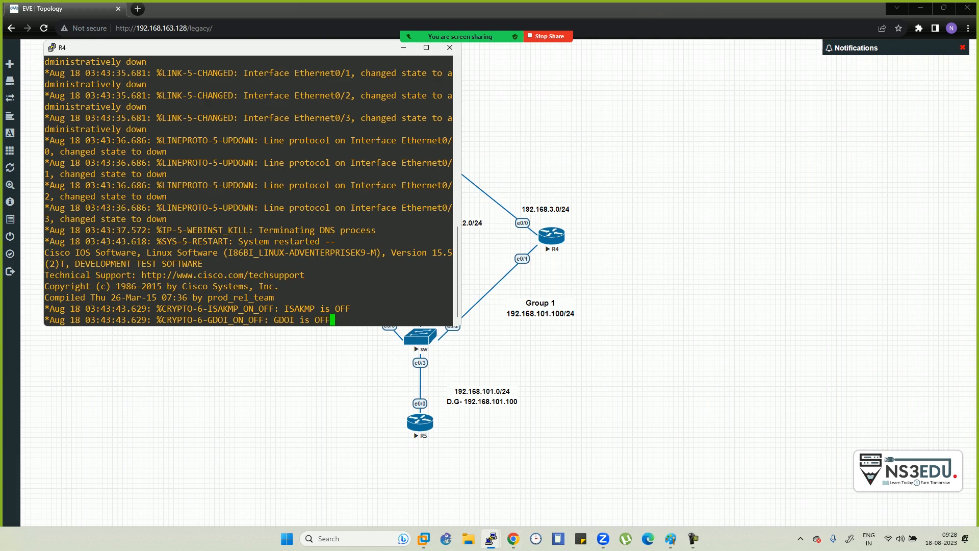
# - On R4, address e0/1 as 192.168.101.3 255.255.255.0 and enable it
pyautogui.press('Return')
pyautogui.press('Return')
pyautogui.press('Return')
pyautogui.press('Return')
pyautogui.press('Return')
pyautogui.press('Return')
pyautogui.write('en')
pyautogui.press('Return')
pyautogui.write('conf t')
pyautogui.press('Return')
pyautogui.write('int e0/1')
pyautogui.press('Return')
pyautogui.write('ip add 192.168.101.')
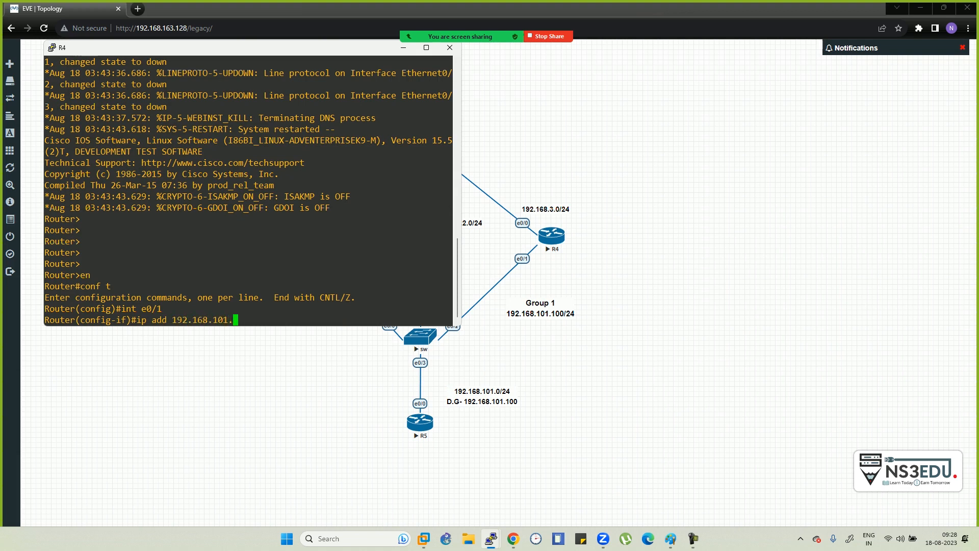
pyautogui.write('3 2')
pyautogui.write('55.255.255.')
pyautogui.write('0')
pyautogui.press('Return')
pyautogui.write('no sh')
pyautogui.press('Return')
# - Address R4's e0/0 as 192.168.3.1 255.255.255.0 and enable it
pyautogui.write('int e0/1')
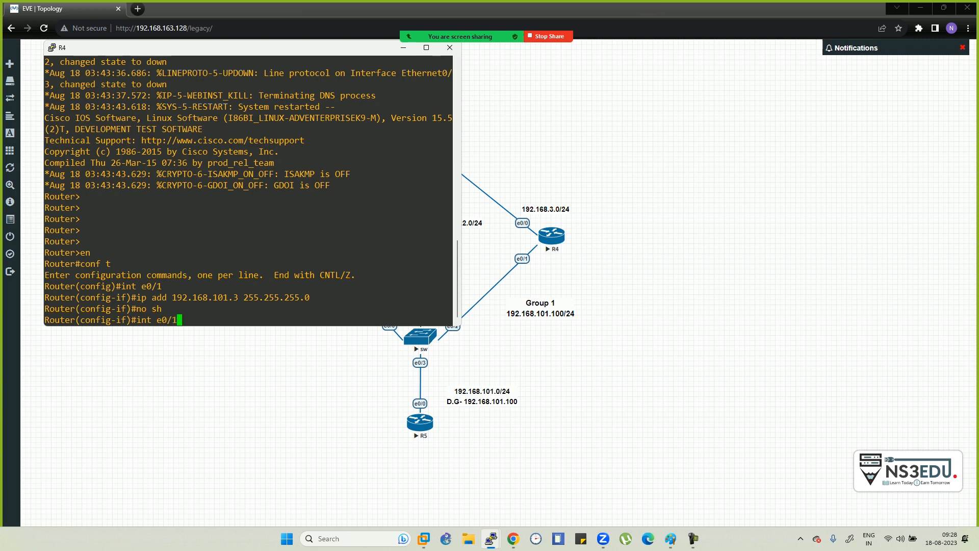
pyautogui.press('BackSpace')
pyautogui.write('0')
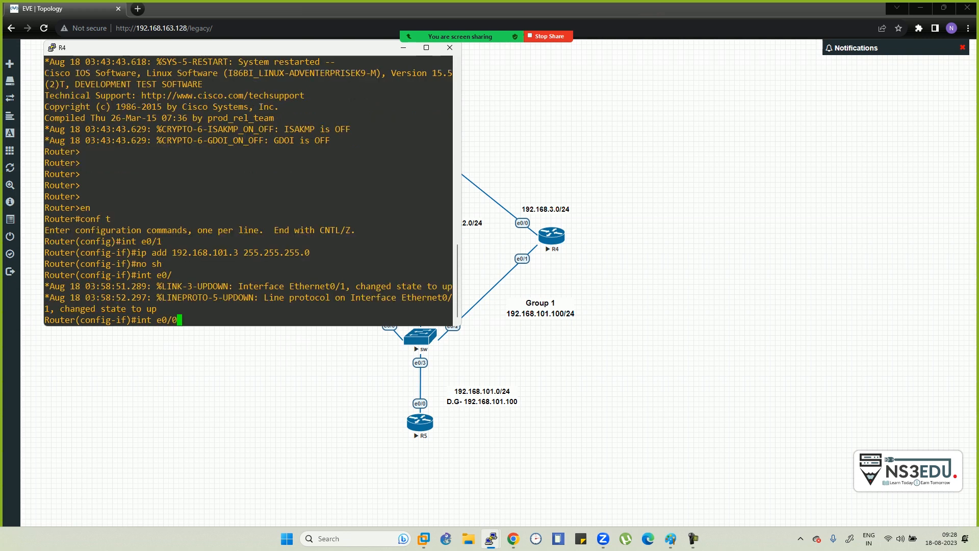
pyautogui.press('Return')
pyautogui.write('ip add 192.168.3.1 255.2555')
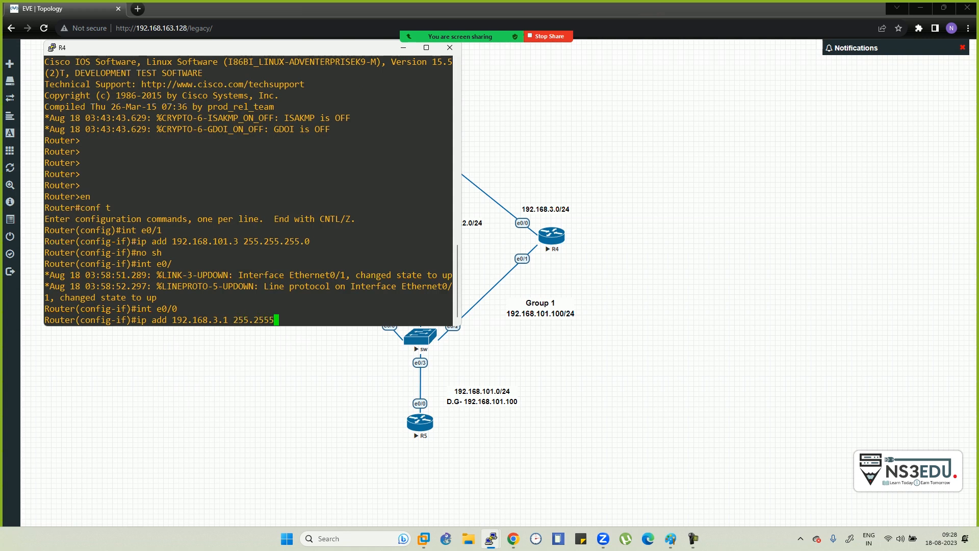
pyautogui.press('BackSpace')
pyautogui.write('.')
pyautogui.write('255.0')
pyautogui.press('Return')
pyautogui.write('no sh')
pyautogui.press('Return')
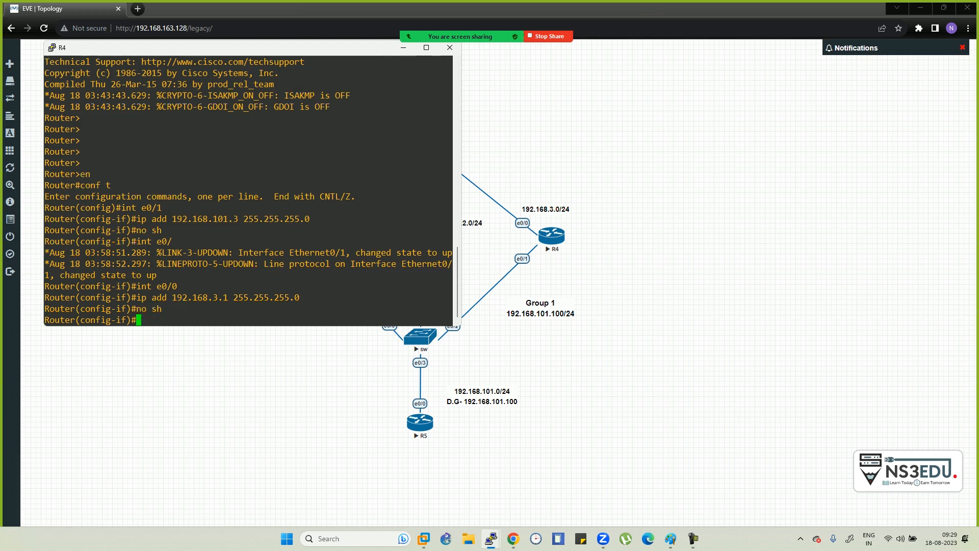
# - Start EIGRP process 100 on R4 advertising network 0.0.0.0
pyautogui.write('router eigh')
pyautogui.press('BackSpace')
pyautogui.press('Tab')
pyautogui.write('rp ')
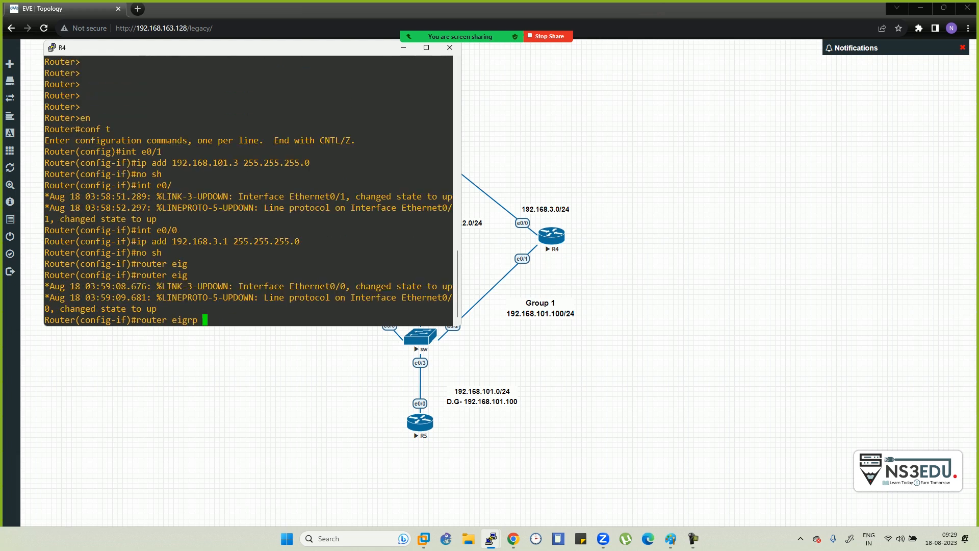
pyautogui.write('100')
pyautogui.press('Return')
pyautogui.write('no')
pyautogui.press('BackSpace')
pyautogui.press('BackSpace')
pyautogui.press('BackSpace')
pyautogui.write('net')
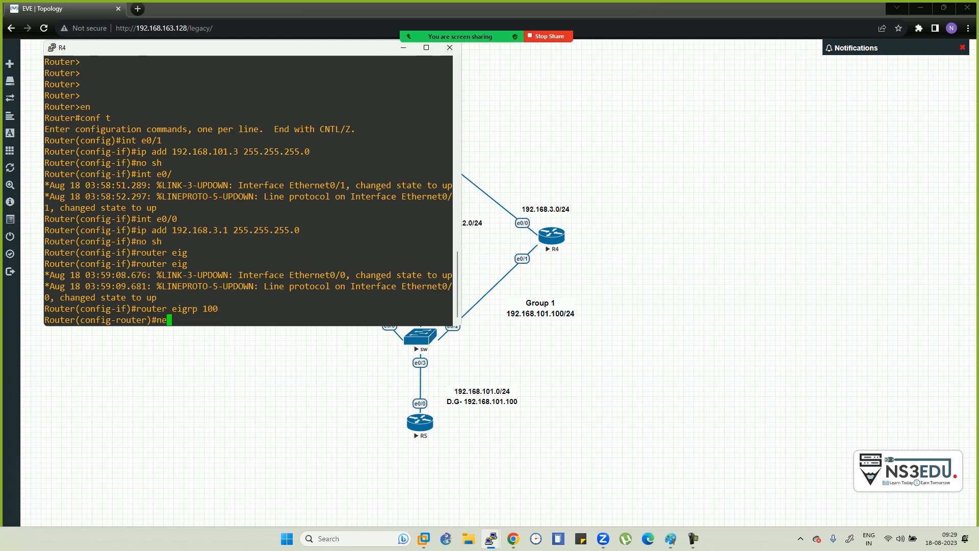
pyautogui.press('Tab')
pyautogui.write('0.0.0.0')
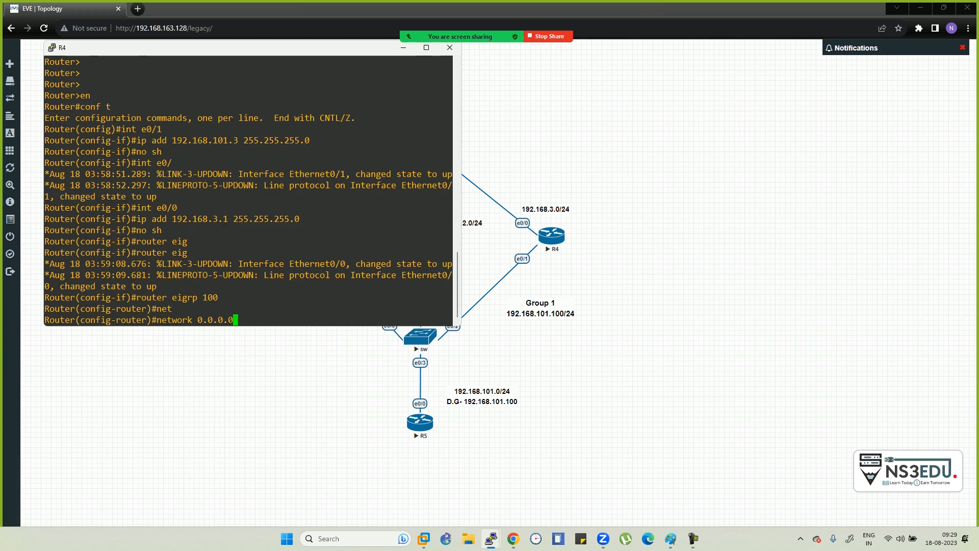
pyautogui.press('Return')
# - Disable auto-summary and make e0/1 passive in R4's EIGRP 100
pyautogui.write('no auto-summary')
pyautogui.press('Tab')
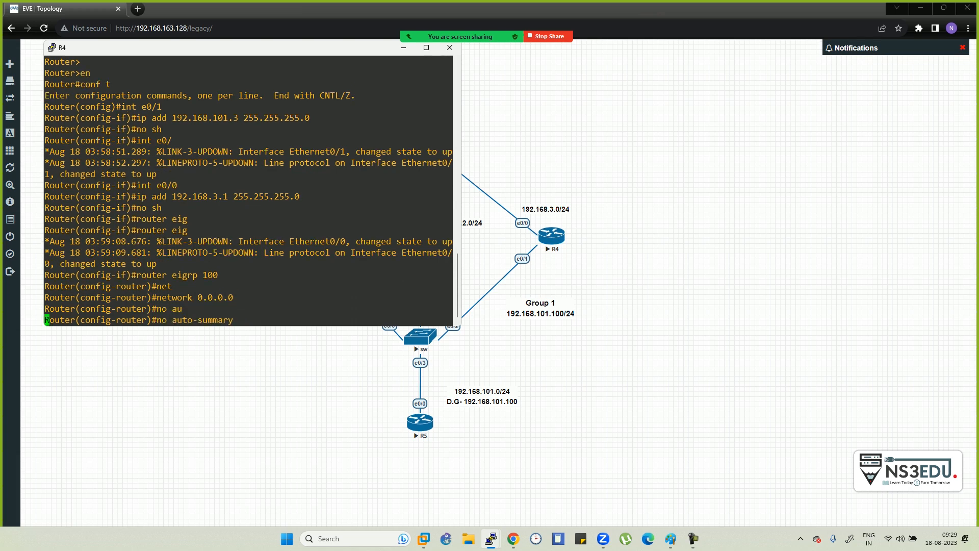
pyautogui.press('Return')
pyautogui.write('pass')
pyautogui.press('Tab')
pyautogui.write('e0/1')
pyautogui.press('Return')
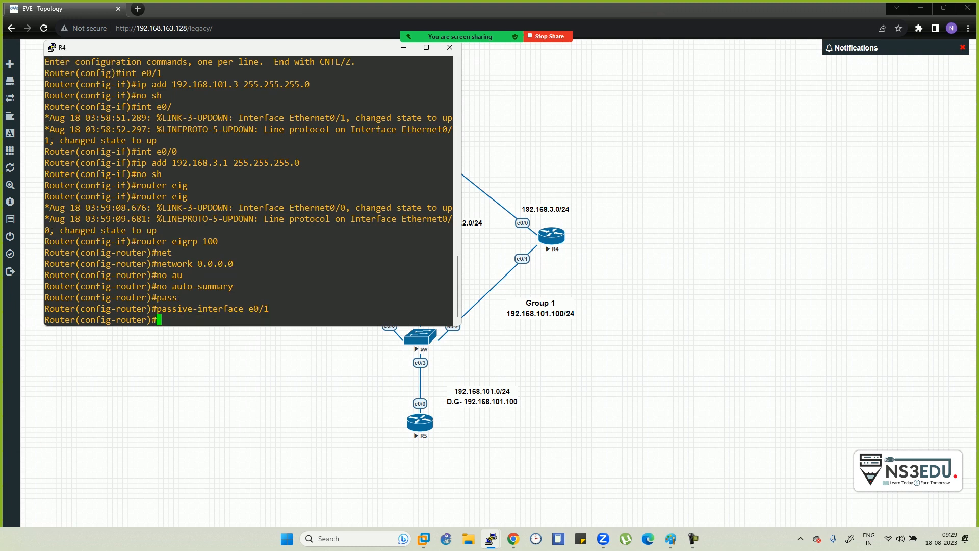
pyautogui.hotkey('alt', 'Tab')
pyautogui.hotkey('alt', 'Tab')
pyautogui.hotkey('alt', 'Tab')
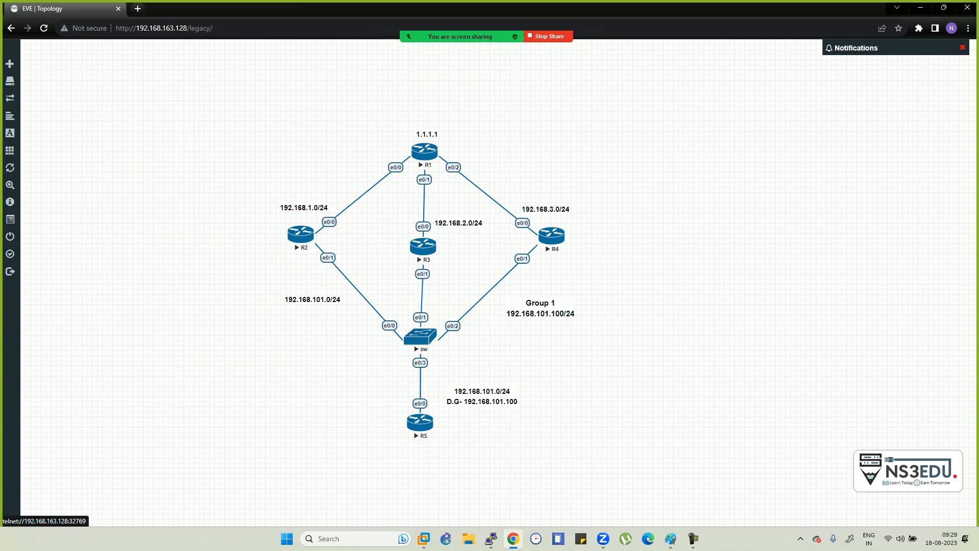
# - Open R1's telnet console, decline the initial configuration dialog, and move the window aside
pyautogui.click(424, 151)
pyautogui.click(501, 100)
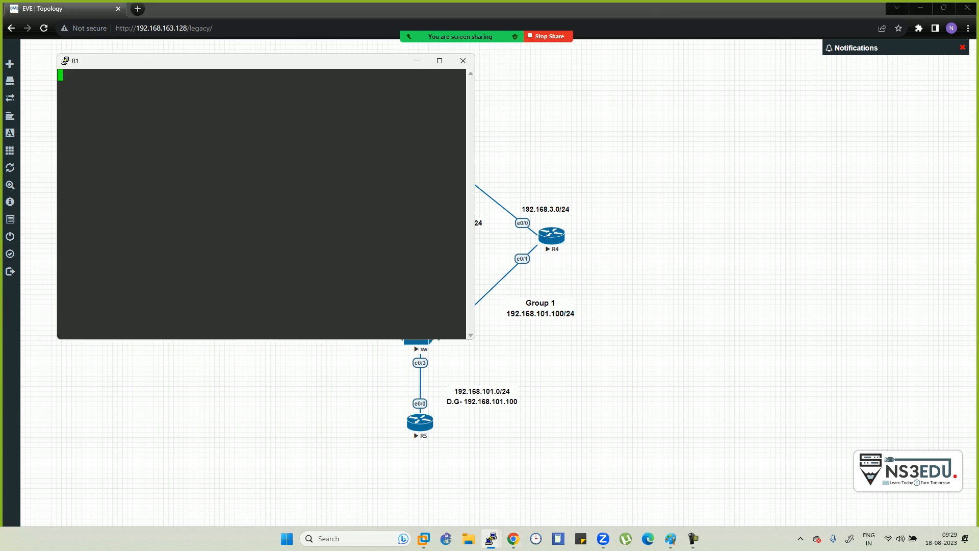
pyautogui.press('Return')
pyautogui.press('Return')
pyautogui.press('Return')
pyautogui.press('Return')
pyautogui.press('Return')
pyautogui.write('n')
pyautogui.press('Return')
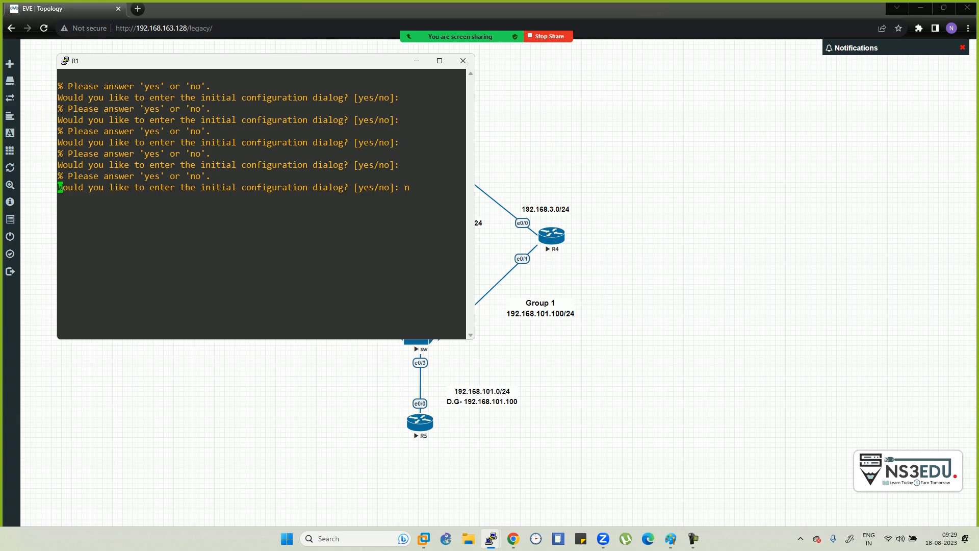
pyautogui.moveTo(265, 61); pyautogui.dragTo(744, 90)
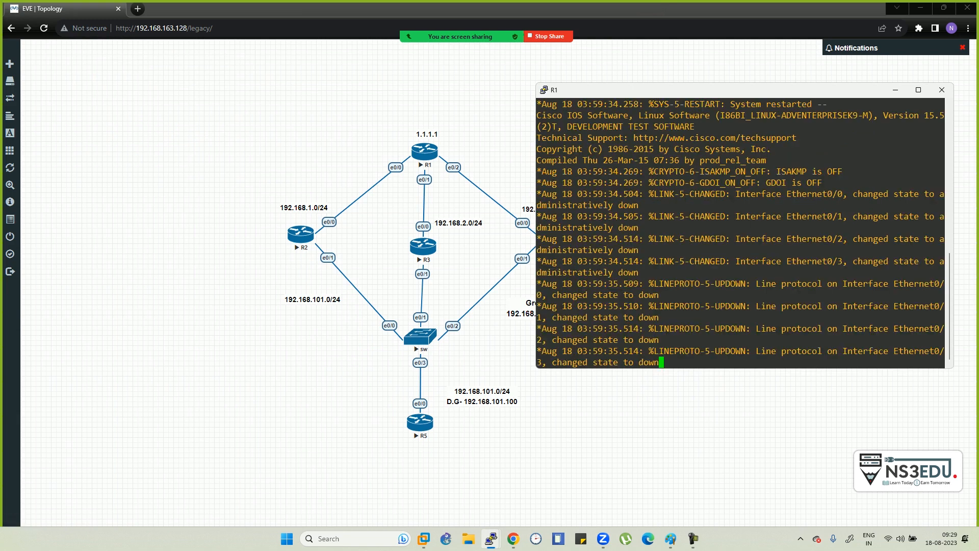
# - On R1, enter privileged and global configuration mode and select interface e0/0
pyautogui.press('Return')
pyautogui.press('Return')
pyautogui.press('Return')
pyautogui.press('Return')
pyautogui.press('Return')
pyautogui.press('Return')
pyautogui.press('Return')
pyautogui.press('Return')
pyautogui.write('en')
pyautogui.press('Return')
pyautogui.write('conf t')
pyautogui.press('Return')
pyautogui.write('int ')
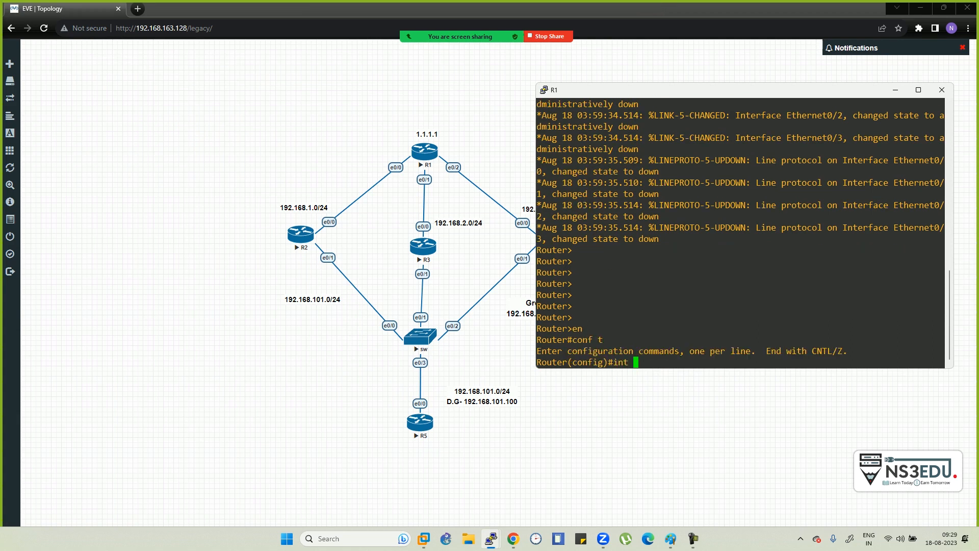
pyautogui.write('e0/0')
pyautogui.press('Return')
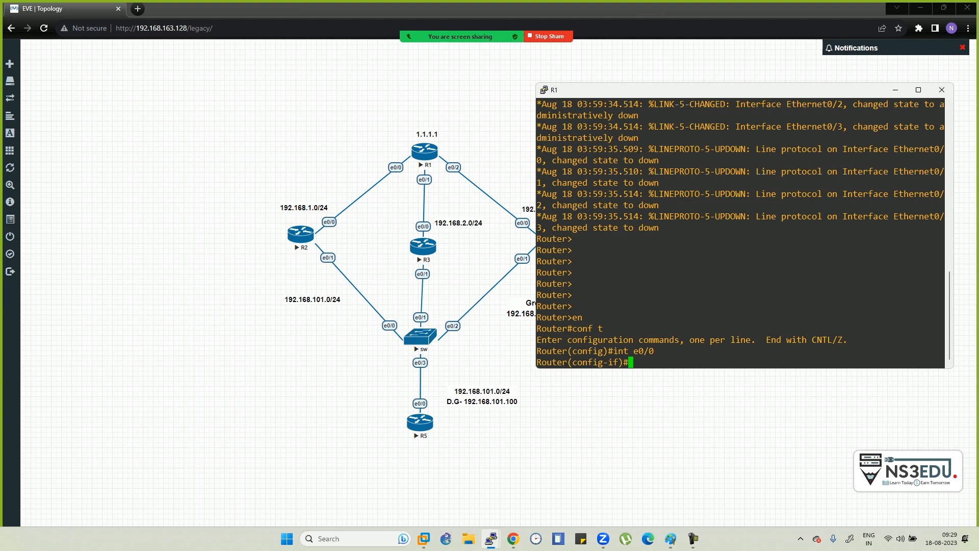
pyautogui.hotkey('alt', 'Tab')
pyautogui.hotkey('alt', 'Tab')
pyautogui.hotkey('alt', 'Tab')
pyautogui.hotkey('alt', 'Tab')
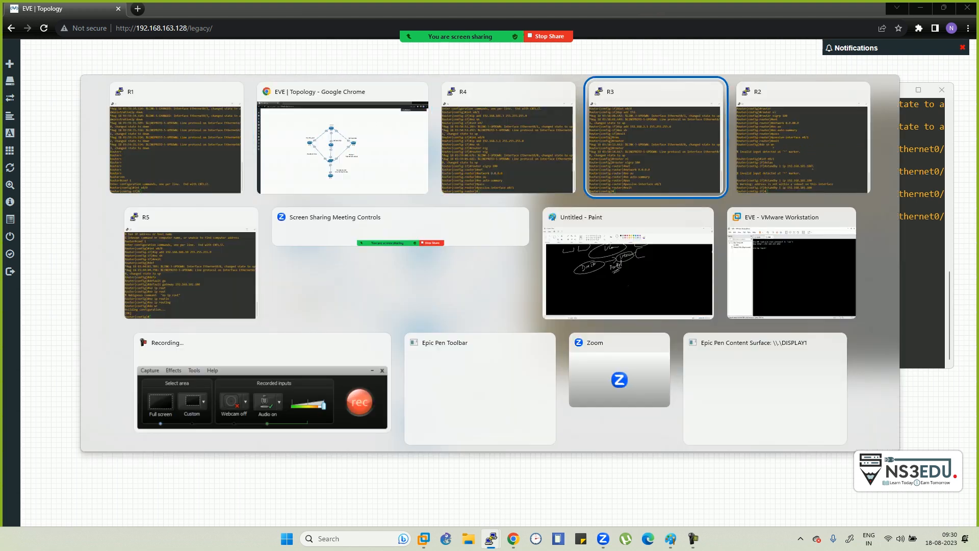
# - From R5, ping 192.168.101.1 with 'do ping'; it returns 0/5 success
pyautogui.hotkey('alt', 'Tab')
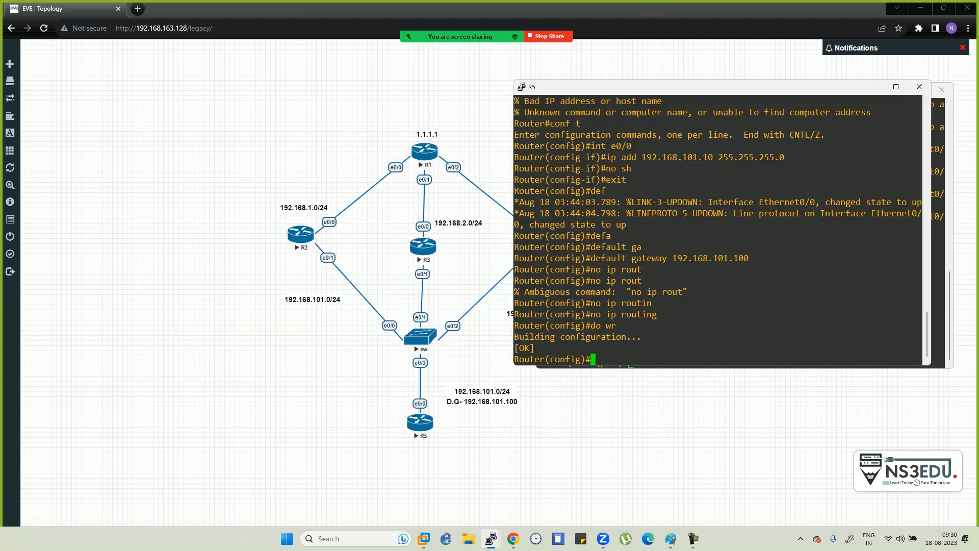
pyautogui.write('do ping 192.168.101.')
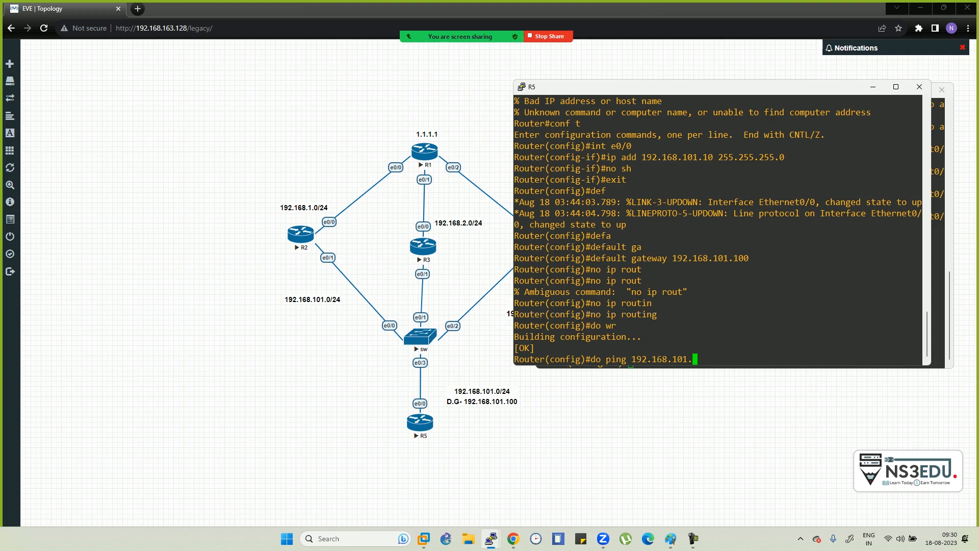
pyautogui.write('1')
pyautogui.press('Return')
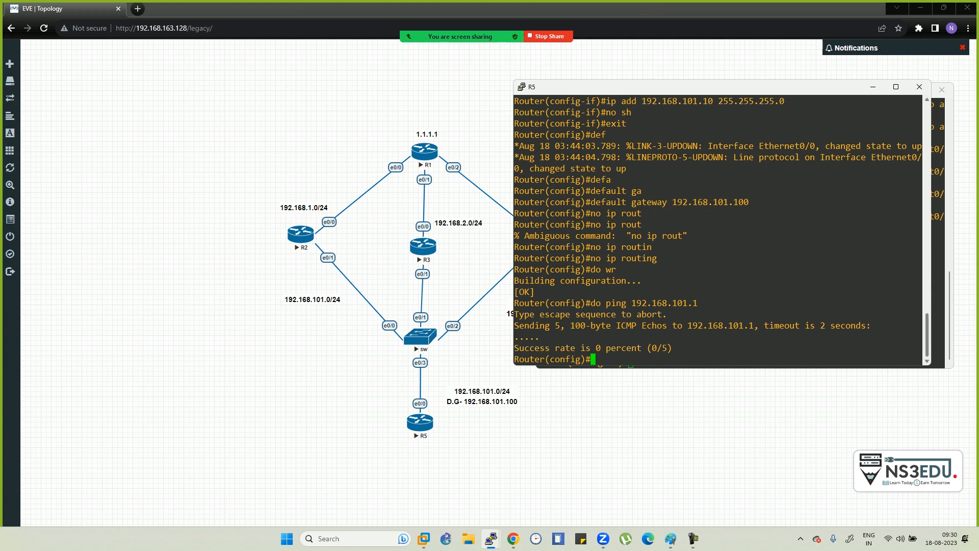
# - Give R1's e0/0 the address 192.168.1.2 255.255.255.0 and enable it
pyautogui.click(938, 255)
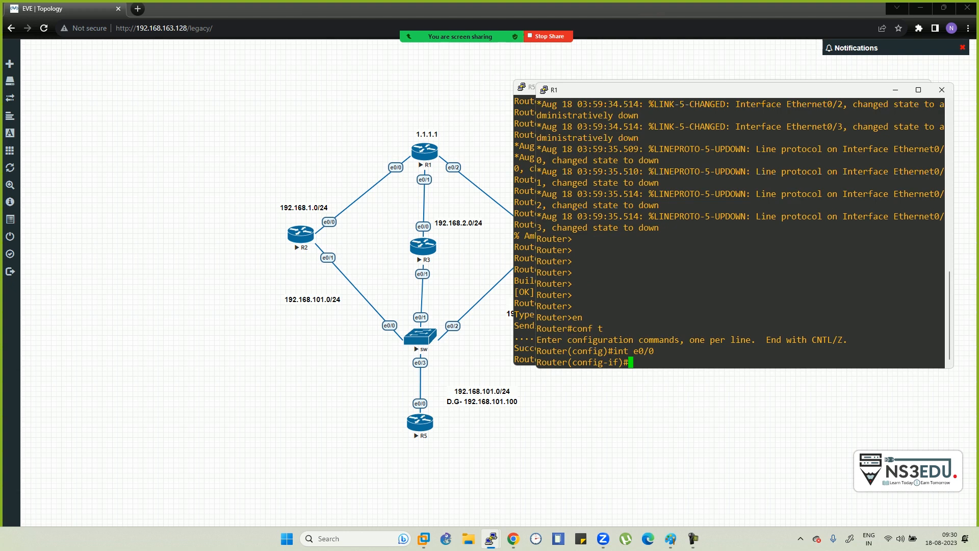
pyautogui.write('ip add 192.168.1.2 255.255.255.')
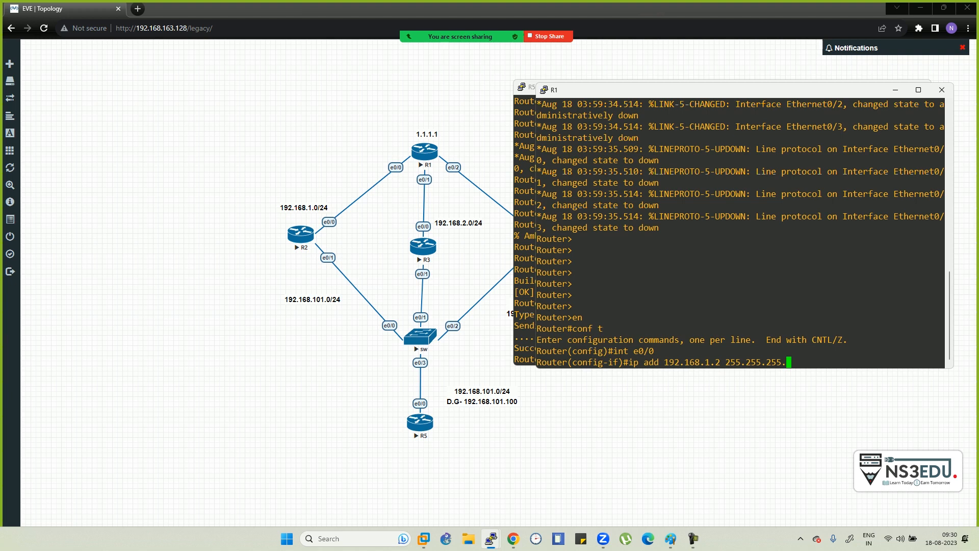
pyautogui.write('0')
pyautogui.press('Return')
pyautogui.write('no sh')
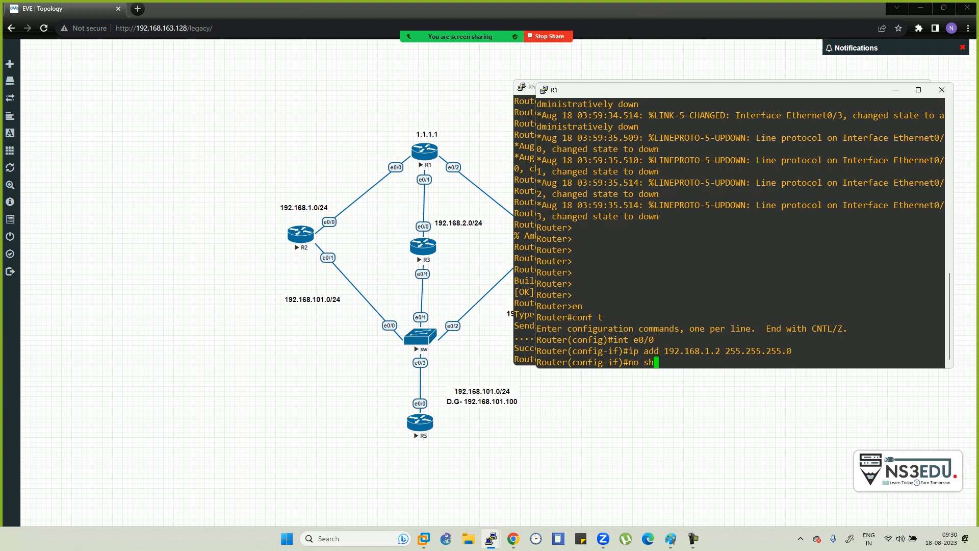
pyautogui.press('Return')
# - Give R1's e0/1 the address 192.168.2.2 255.255.255.0 and enable it
pyautogui.write('int e0/1')
pyautogui.press('Return')
pyautogui.write('ip add 192.168')
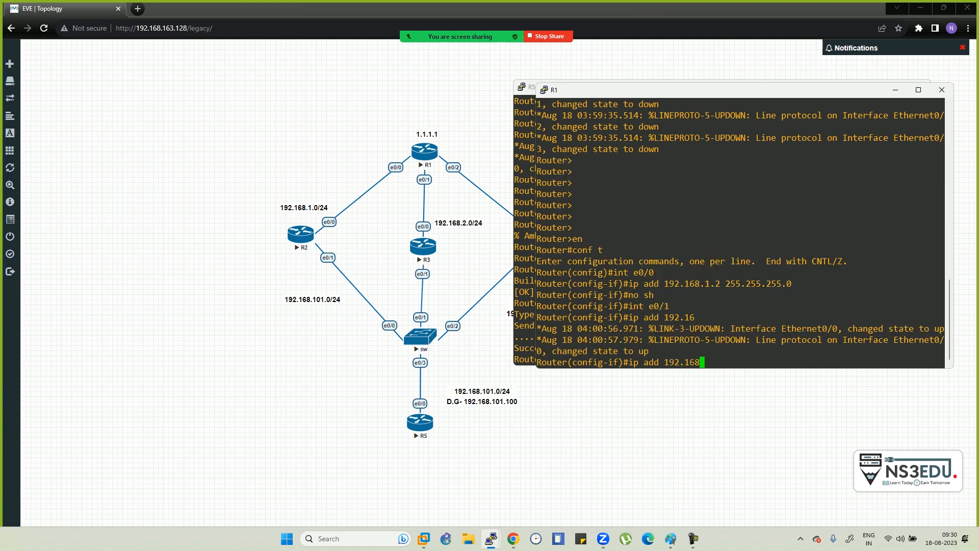
pyautogui.write('.')
pyautogui.write('2.2 255.255.255.0')
pyautogui.press('Return')
pyautogui.write('no sh')
pyautogui.press('Return')
# - Give R1's e0/2 the address 192.168.3.2 255.255.255.0, enable it, and exit
pyautogui.write('int e0/1')
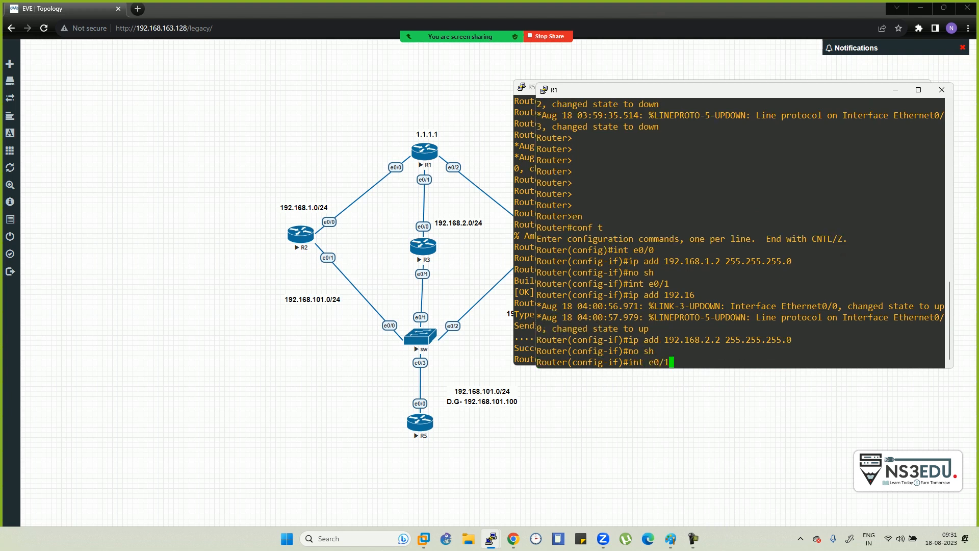
pyautogui.press('BackSpace')
pyautogui.write('3')
pyautogui.press('Return')
pyautogui.write('int e02')
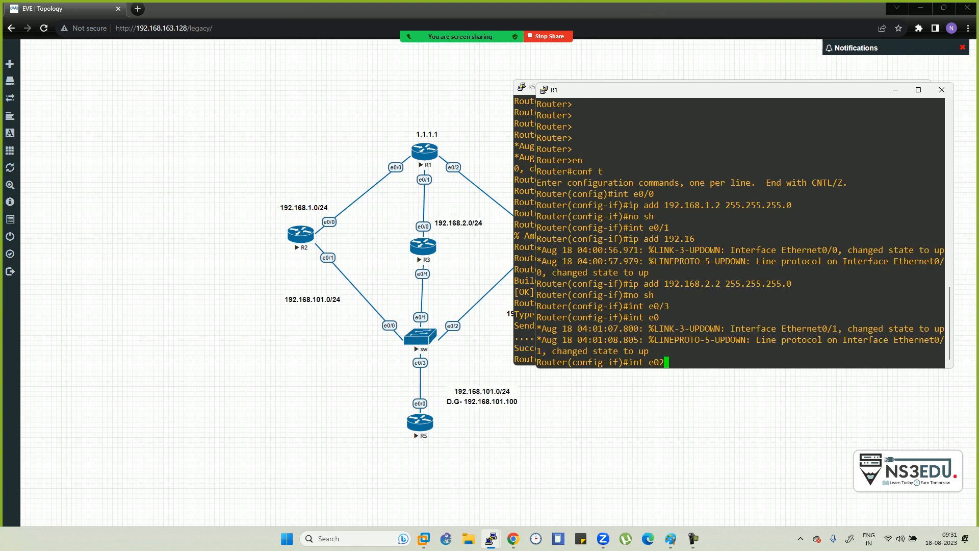
pyautogui.press('BackSpace')
pyautogui.write('/2')
pyautogui.press('Return')
pyautogui.write('ip add 192.168.')
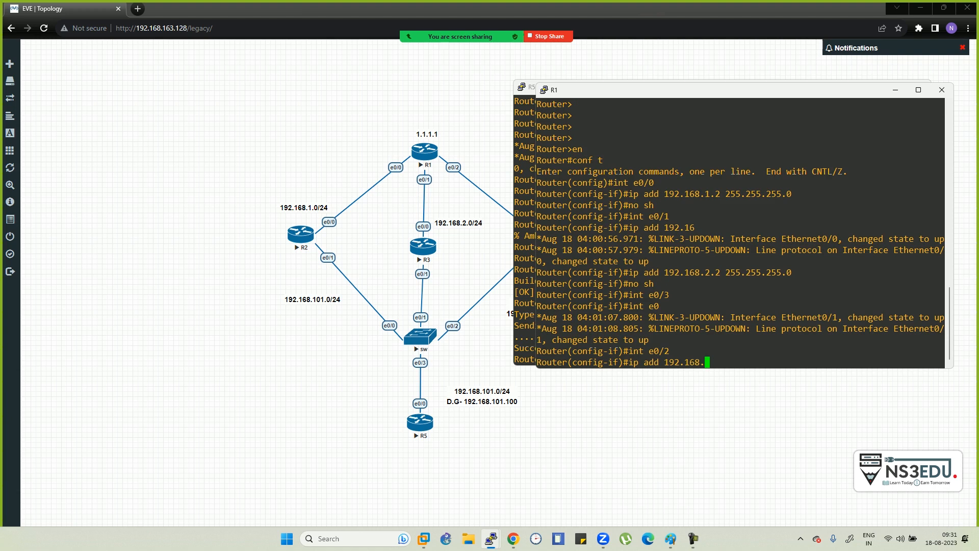
pyautogui.write('3.2 255.255.255.0')
pyautogui.press('Return')
pyautogui.write('mnno')
pyautogui.press('BackSpace')
pyautogui.press('BackSpace')
pyautogui.press('BackSpace')
pyautogui.press('BackSpace')
pyautogui.write('no sh')
pyautogui.press('Return')
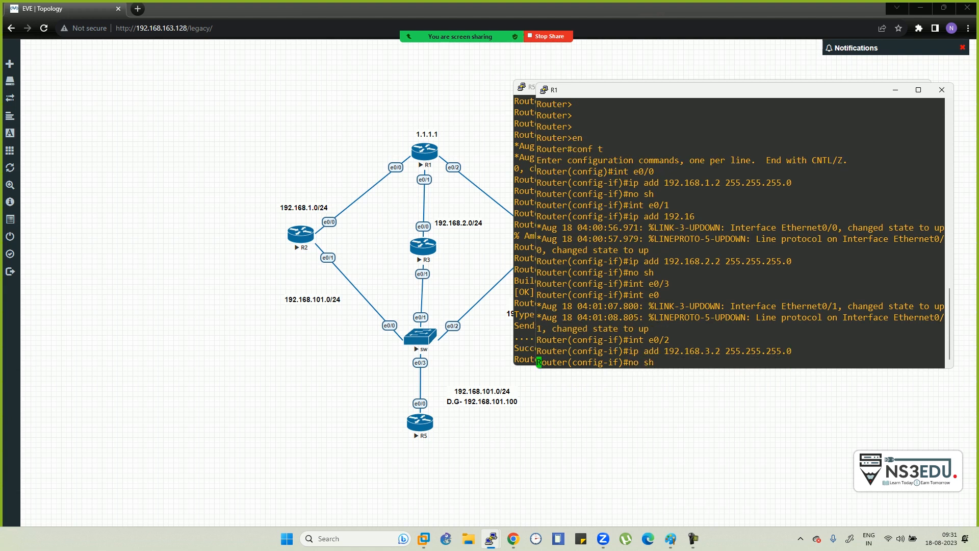
pyautogui.write('exit')
pyautogui.press('Return')
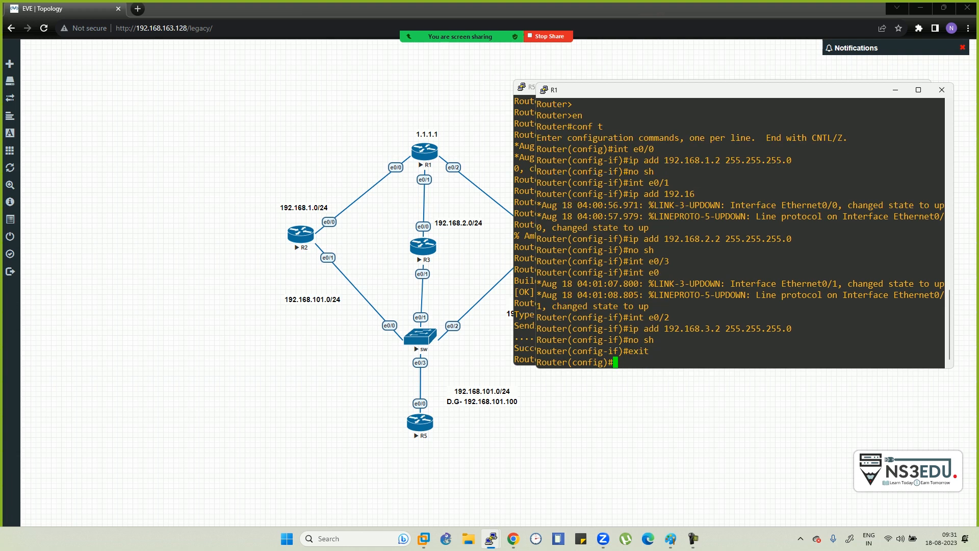
# - Create Loopback1 on R1 and assign it 1.1.1.1 255.255.255.0
pyautogui.write('int l1')
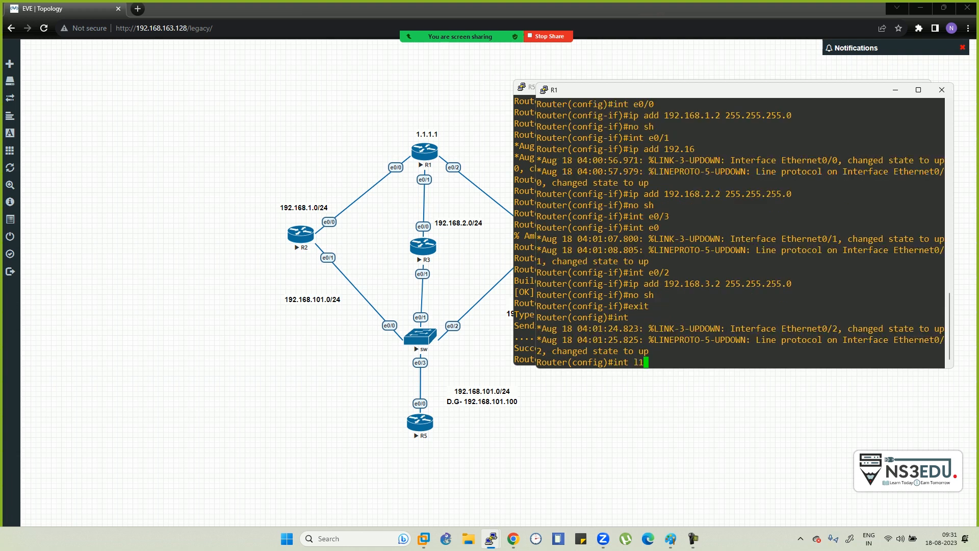
pyautogui.press('Return')
pyautogui.write('1')
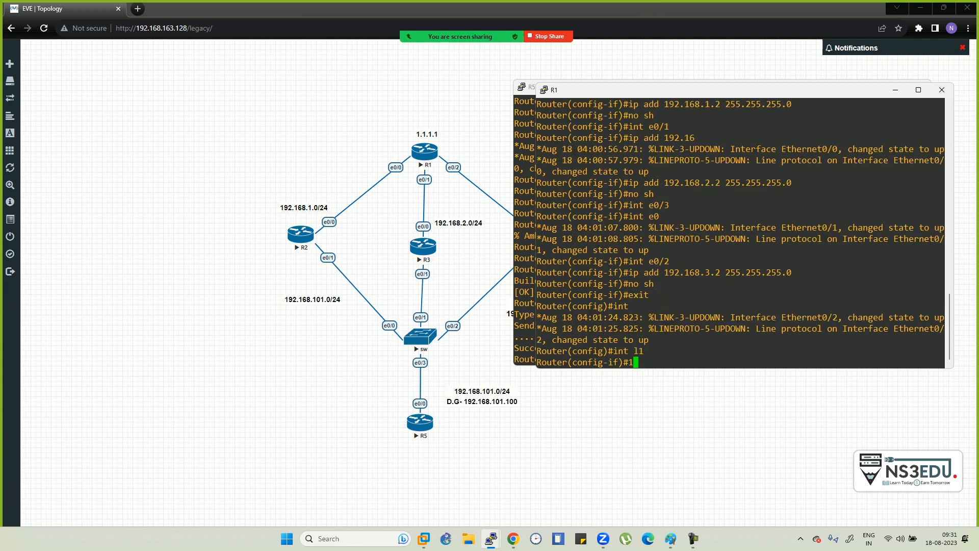
pyautogui.write('.1.1.1')
pyautogui.press('Return')
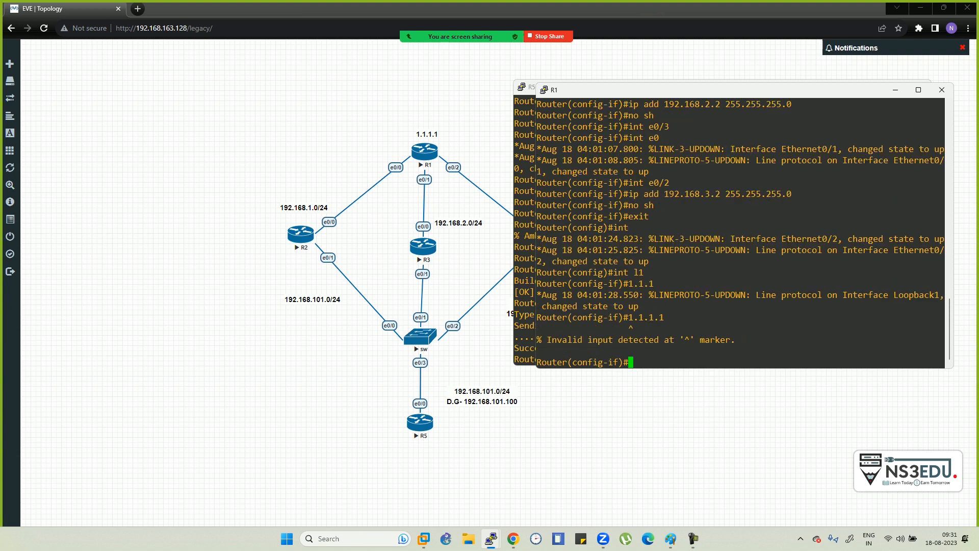
pyautogui.write('ip add 1.1.1.1')
pyautogui.press('Return')
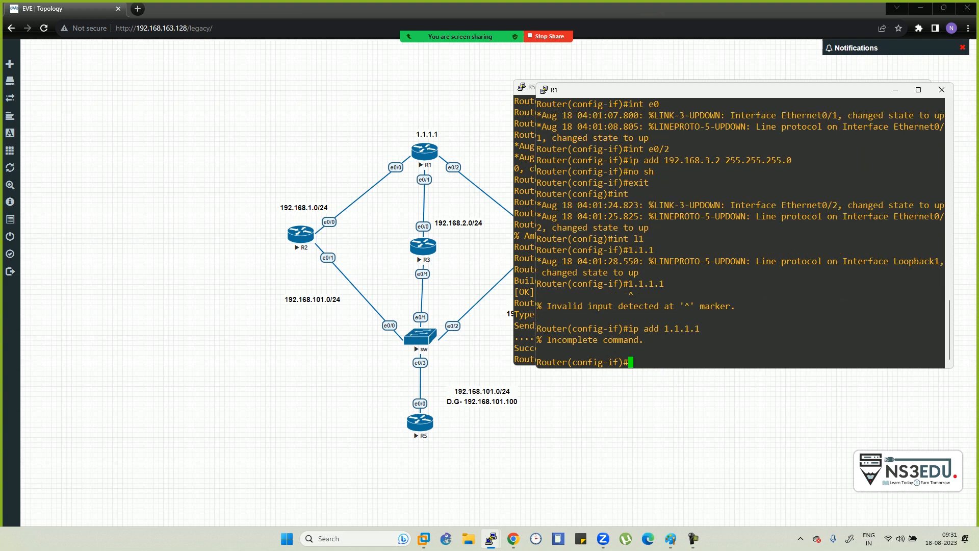
pyautogui.press('Up')
pyautogui.write('255.255.255.0')
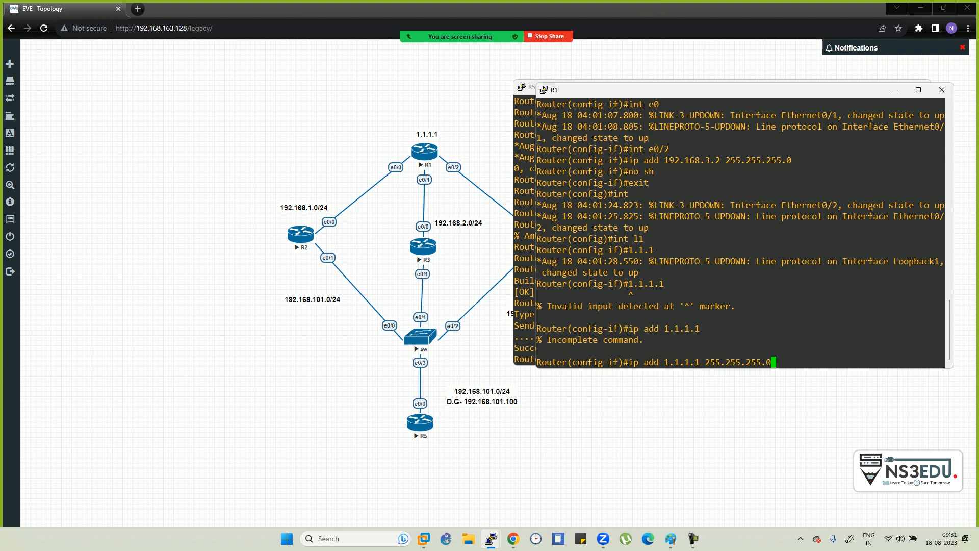
pyautogui.press('Return')
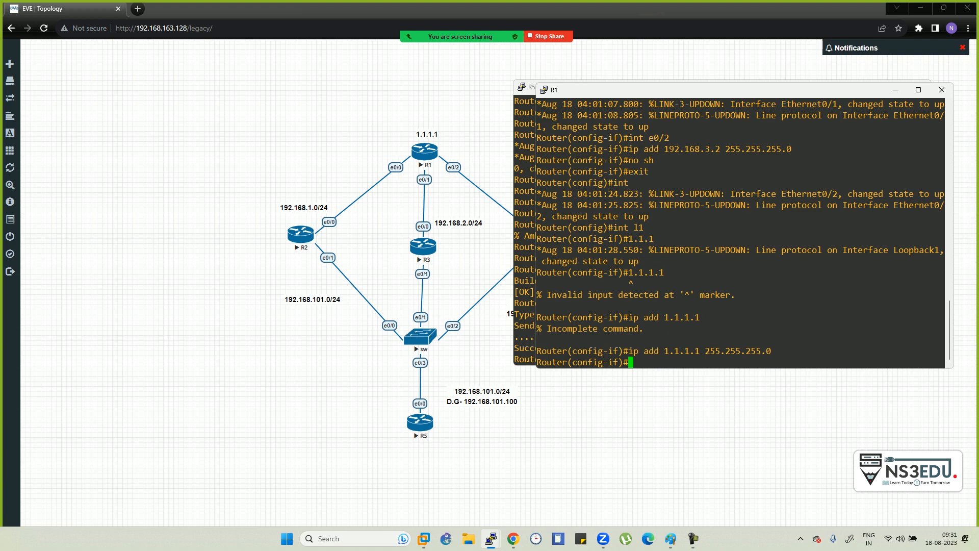
# - Enable Loopback1 and save R1's configuration with do wr
pyautogui.write('no sh')
pyautogui.press('Return')
pyautogui.write('do wr')
pyautogui.press('Return')
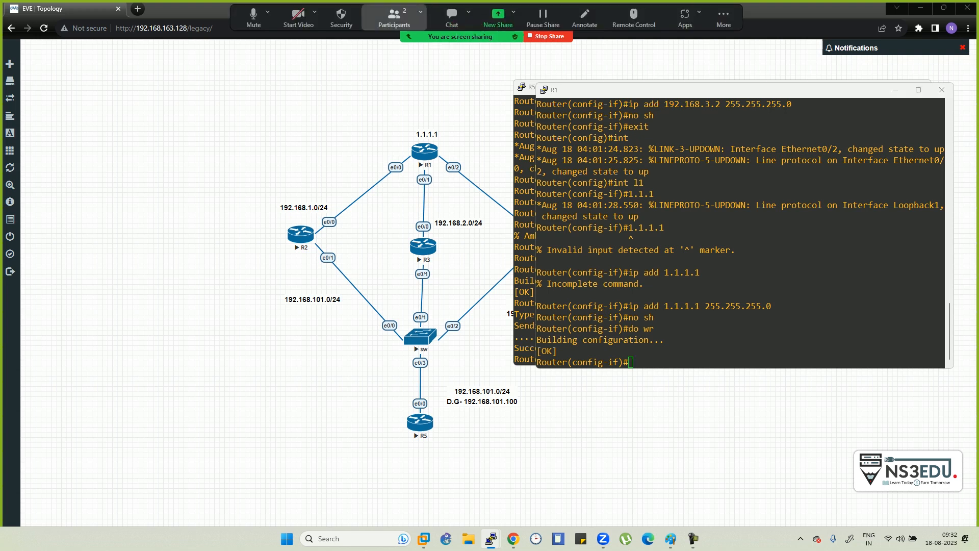
pyautogui.click(401, 18)
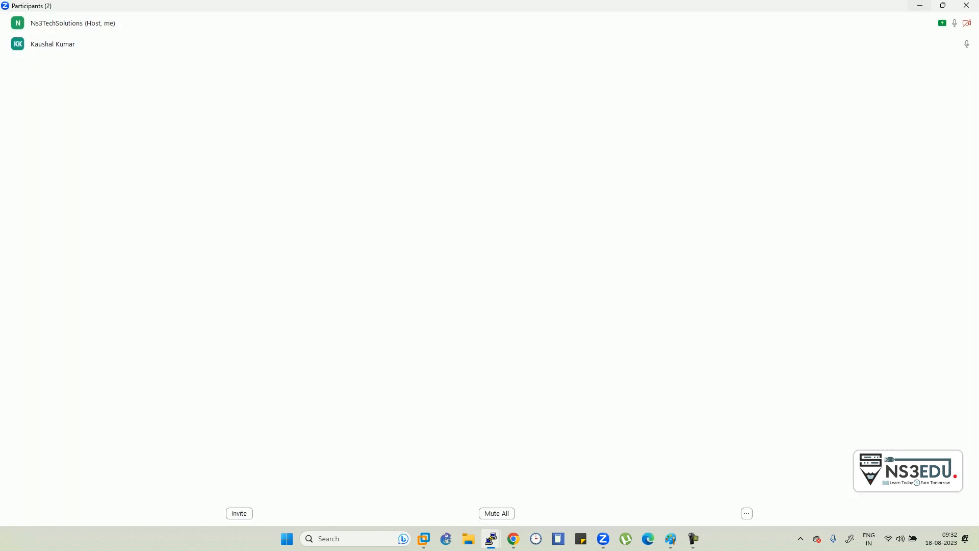
pyautogui.click(920, 6)
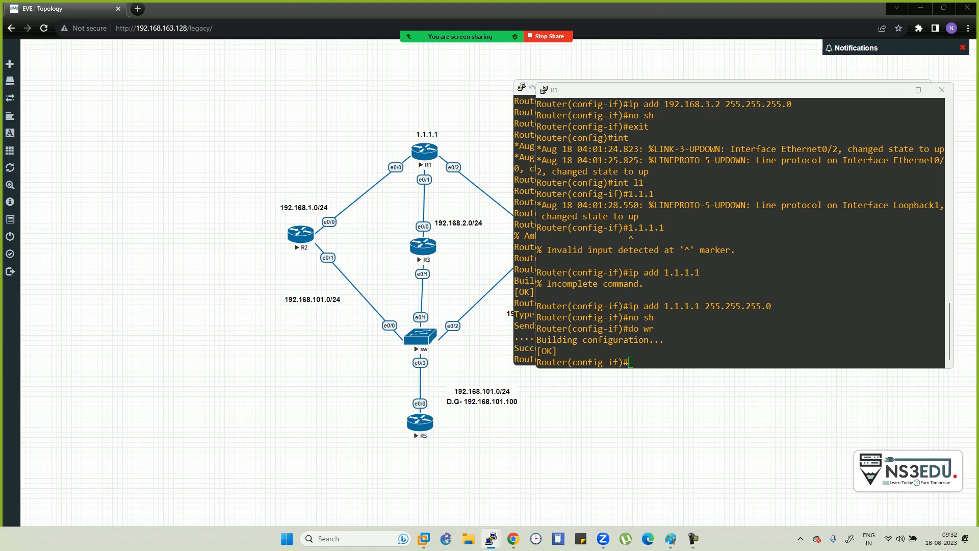
# - Leave interface configuration and start EIGRP process 100 on R1
pyautogui.write('exit')
pyautogui.press('Return')
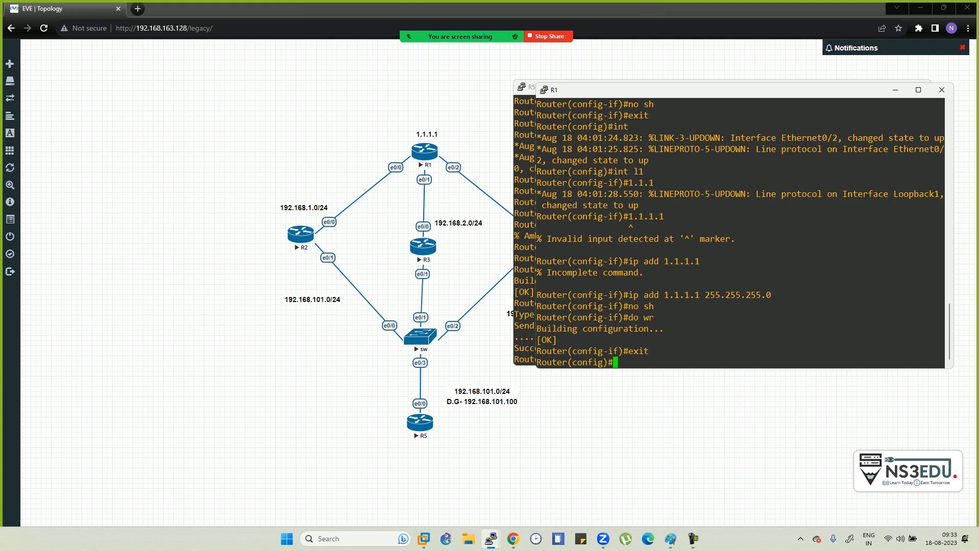
pyautogui.write('rou')
pyautogui.press('Tab')
pyautogui.write('tee eigrp 10')
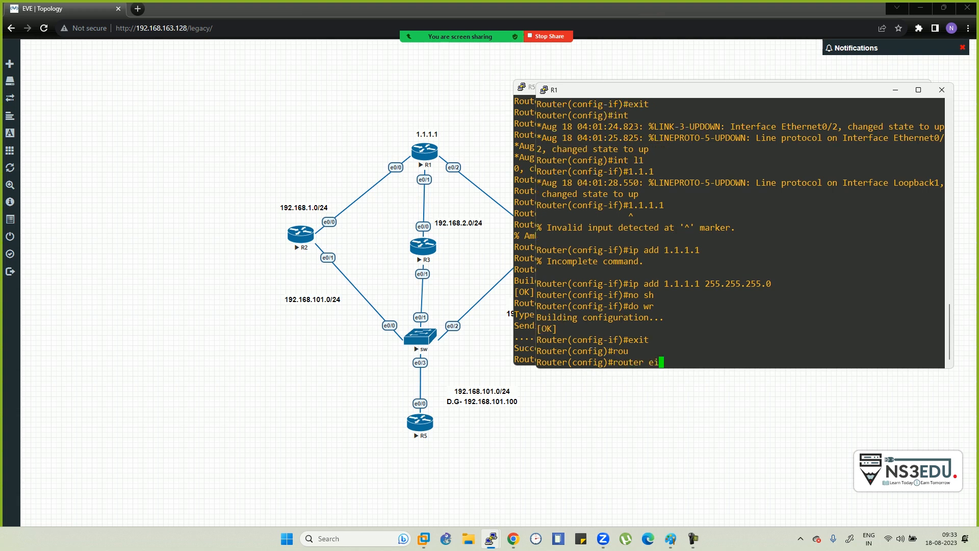
pyautogui.press('Tab')
pyautogui.write('100')
pyautogui.press('Return')
# - Advertise all networks with network 0.0.0.0 and turn off auto-summary
pyautogui.write('net')
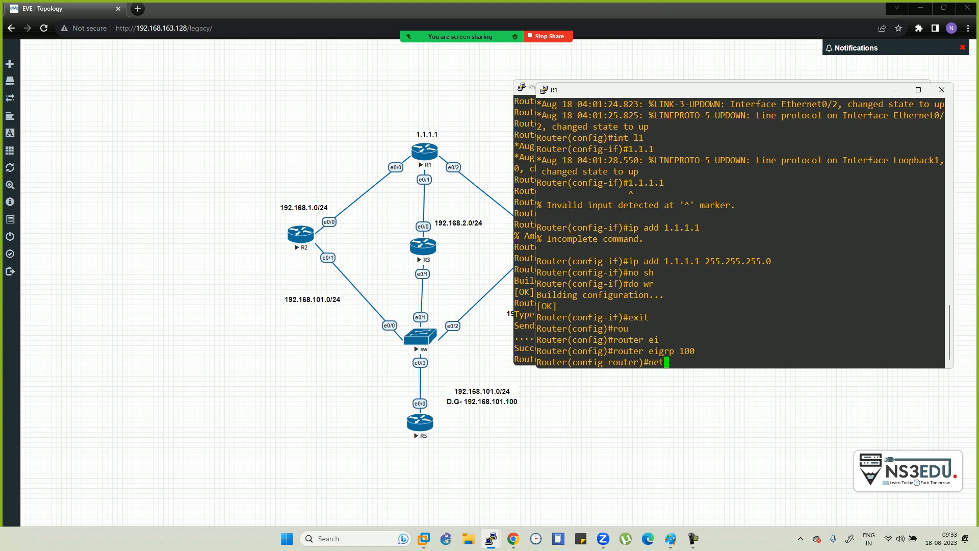
pyautogui.press('Tab')
pyautogui.write('0.0.0.0')
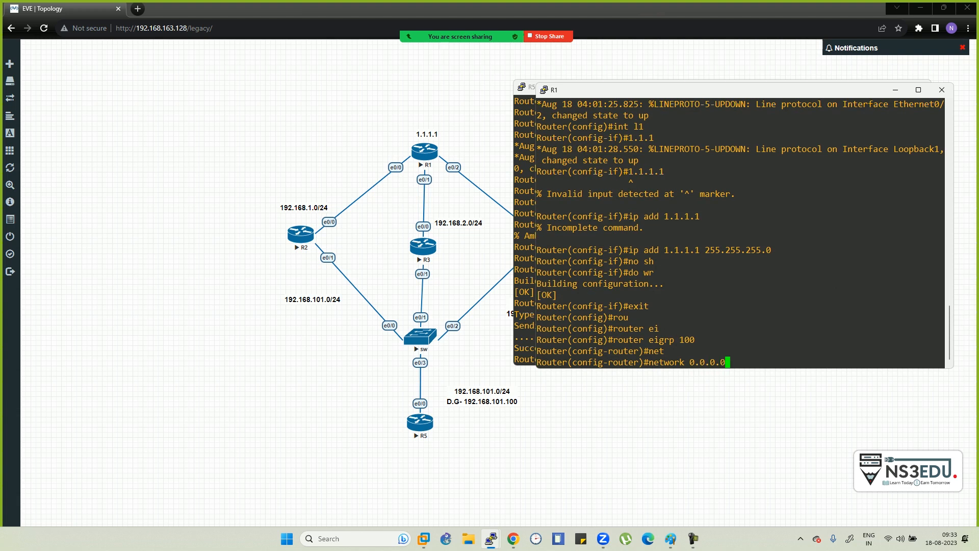
pyautogui.press('Return')
pyautogui.write('no au')
pyautogui.press('Tab')
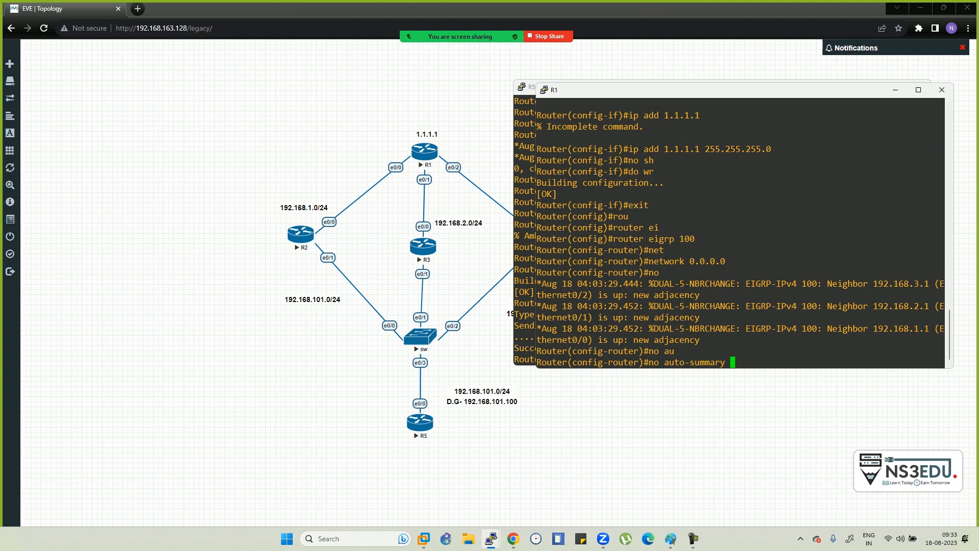
pyautogui.press('Return')
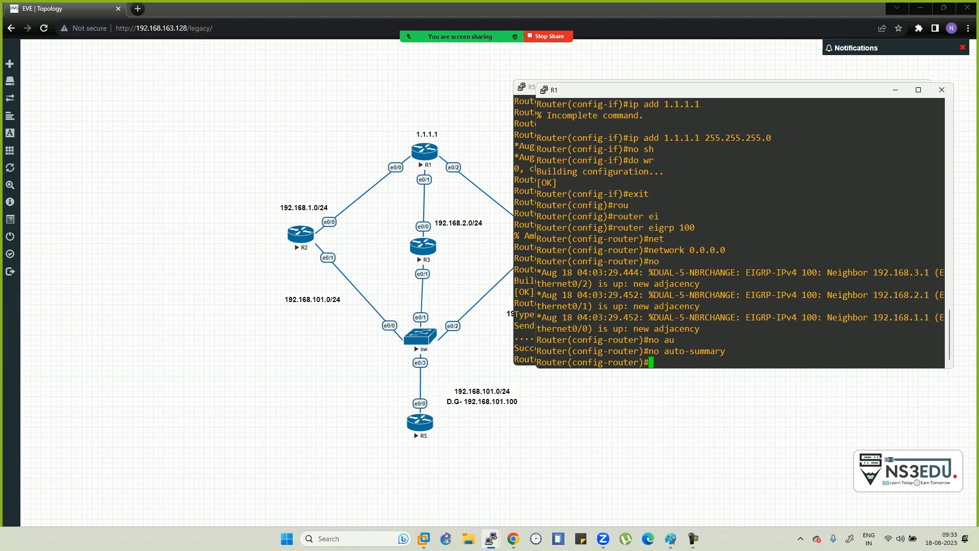
# - Rerun R5's ping to 192.168.101.1, then return to the lab topology page
pyautogui.moveTo(714, 89); pyautogui.dragTo(719, 238)
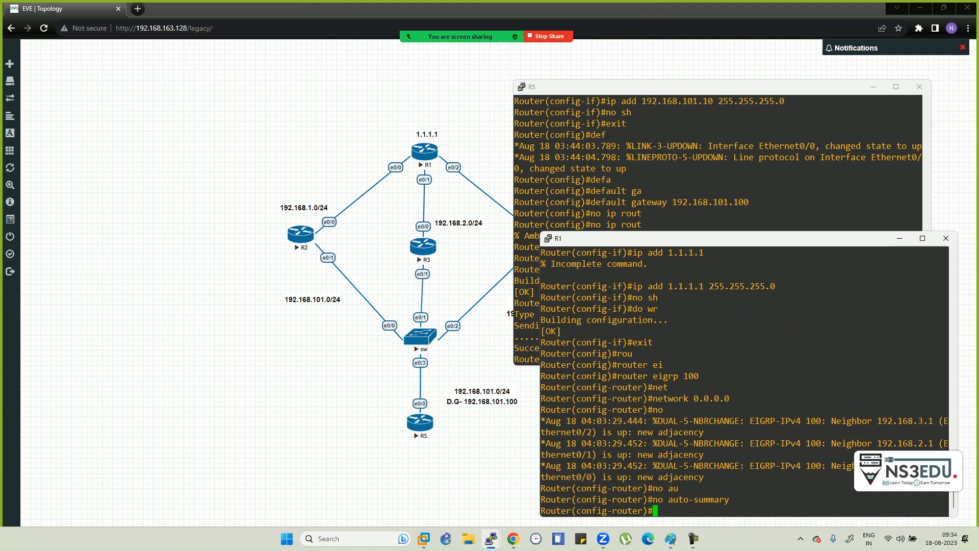
pyautogui.hotkey('alt', 'Tab')
pyautogui.hotkey('alt', 'Tab')
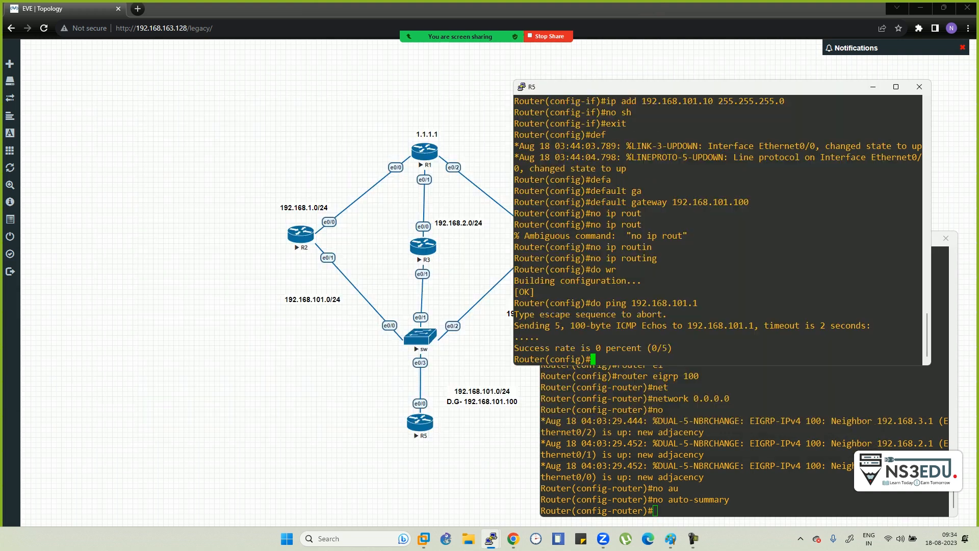
pyautogui.press('Up')
pyautogui.press('Return')
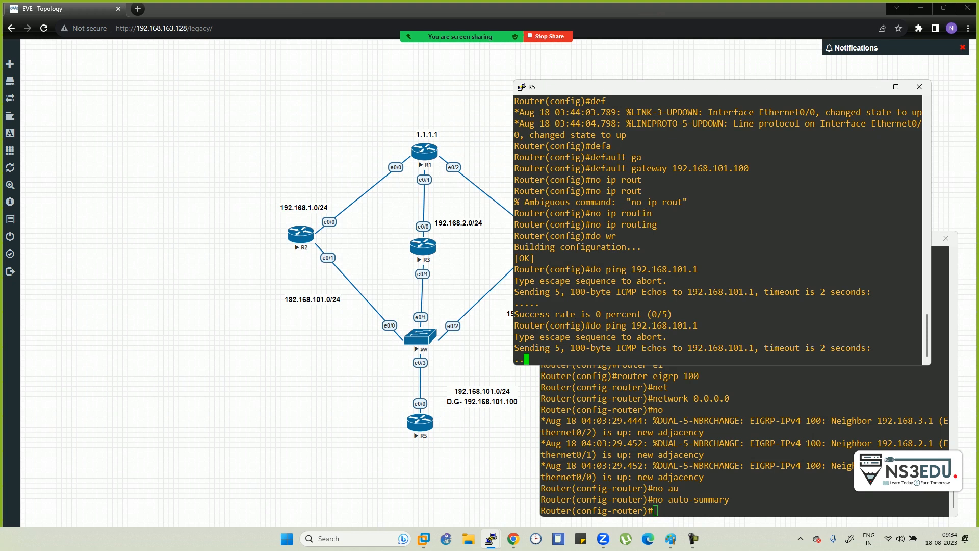
pyautogui.hotkey('alt', 'Tab')
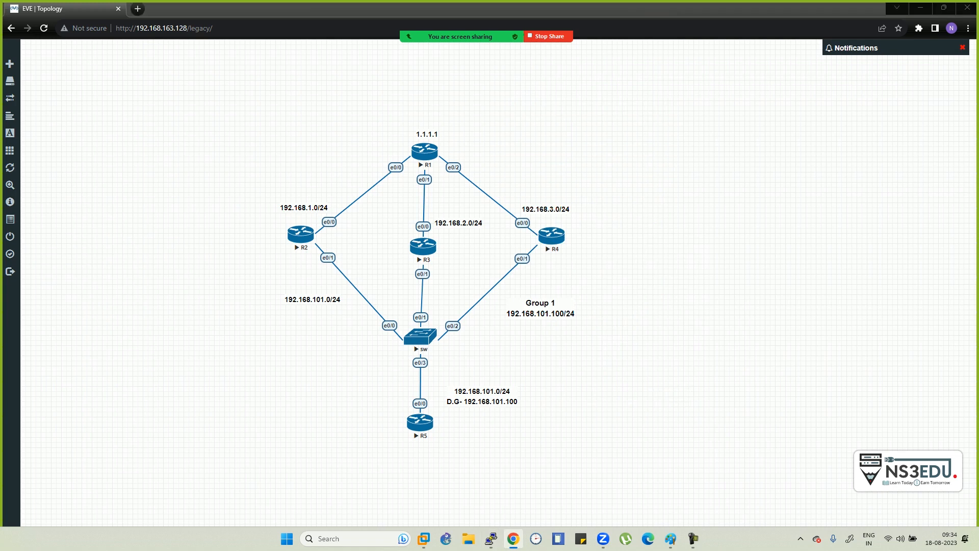
# - List R2's interfaces and addresses with do sh ip int br
pyautogui.hotkey('alt', 'Tab')
pyautogui.hotkey('alt', 'Tab')
pyautogui.hotkey('alt', 'Tab')
pyautogui.hotkey('alt', 'Tab')
pyautogui.hotkey('alt', 'Tab')
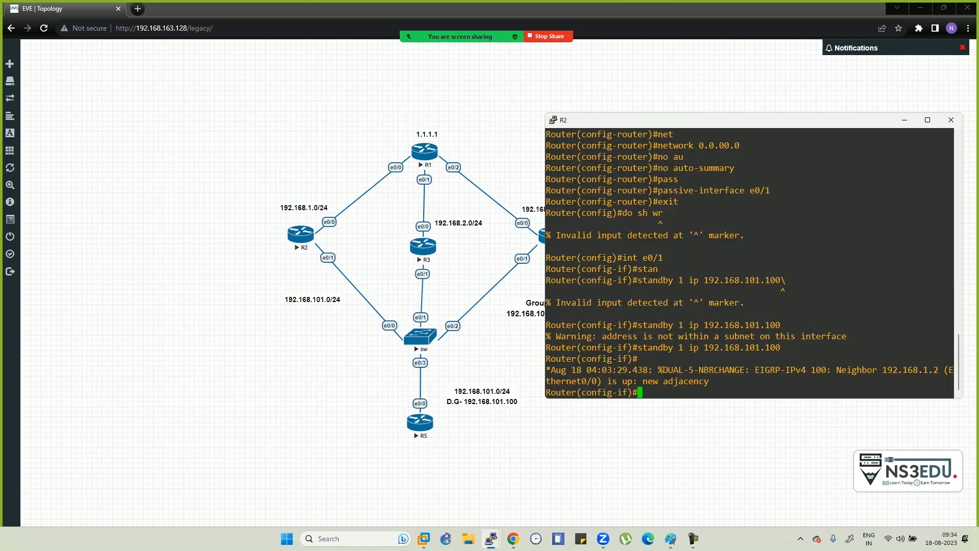
pyautogui.write('do sh ip int br')
pyautogui.press('Return')
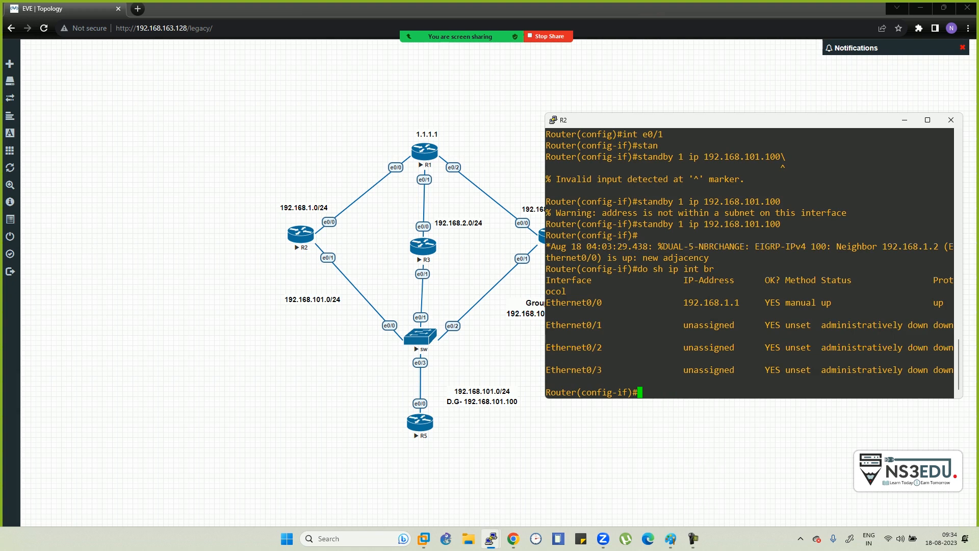
# - Give R2's e0/1 192.168.101.1 255.255.255.0 and enable it with no sh
pyautogui.write('int e0/1')
pyautogui.press('Return')
pyautogui.write('ip add 192.168')
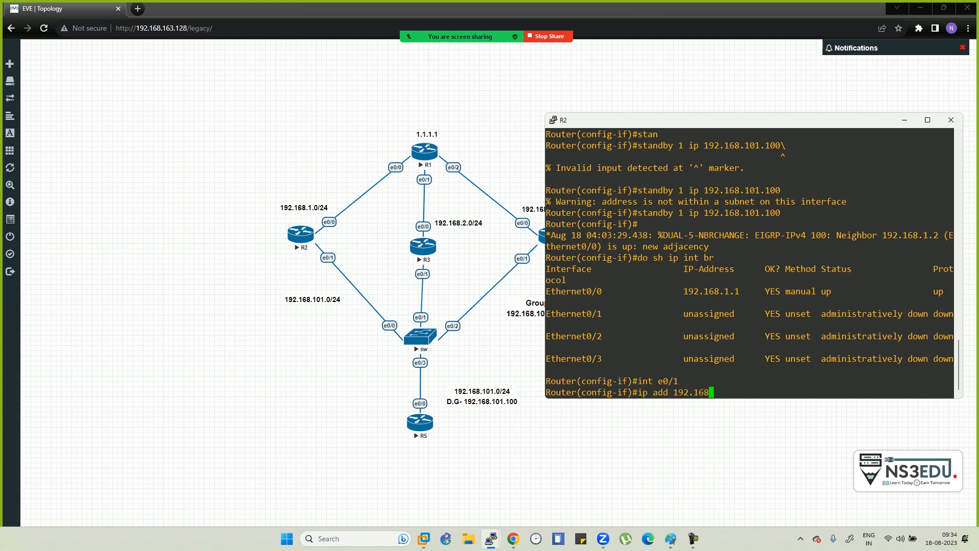
pyautogui.write('.101.1 255.255.255.0')
pyautogui.press('Return')
pyautogui.write('no sh')
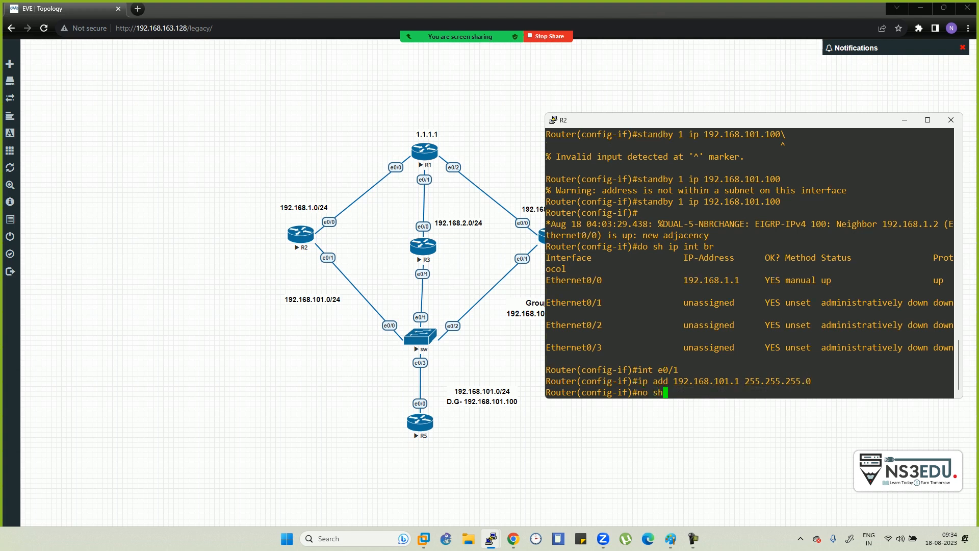
pyautogui.press('Return')
pyautogui.hotkey('alt', 'Tab')
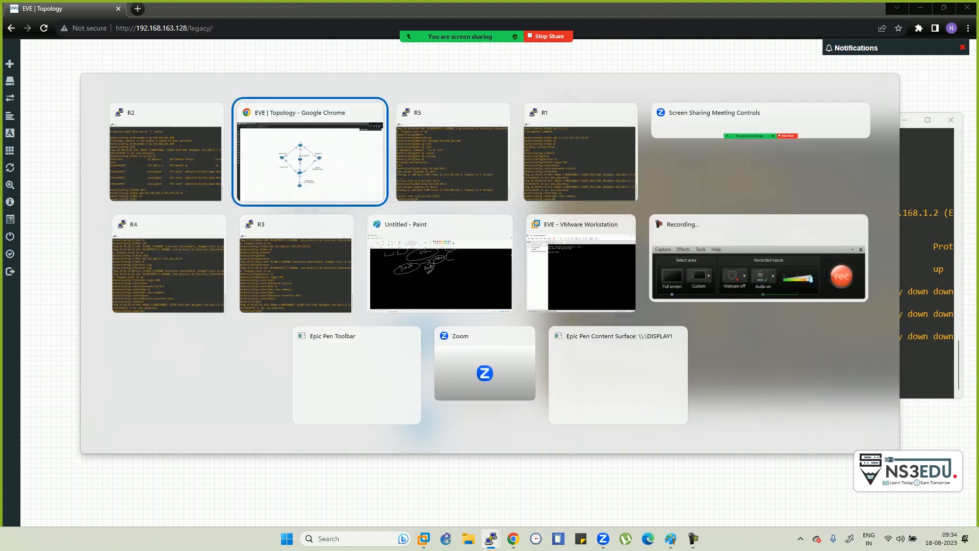
# - Ping 192.168.101.1 from R5 after removing the stray character, getting 4 of 5 replies
pyautogui.hotkey('alt', 'Tab')
pyautogui.press('Up')
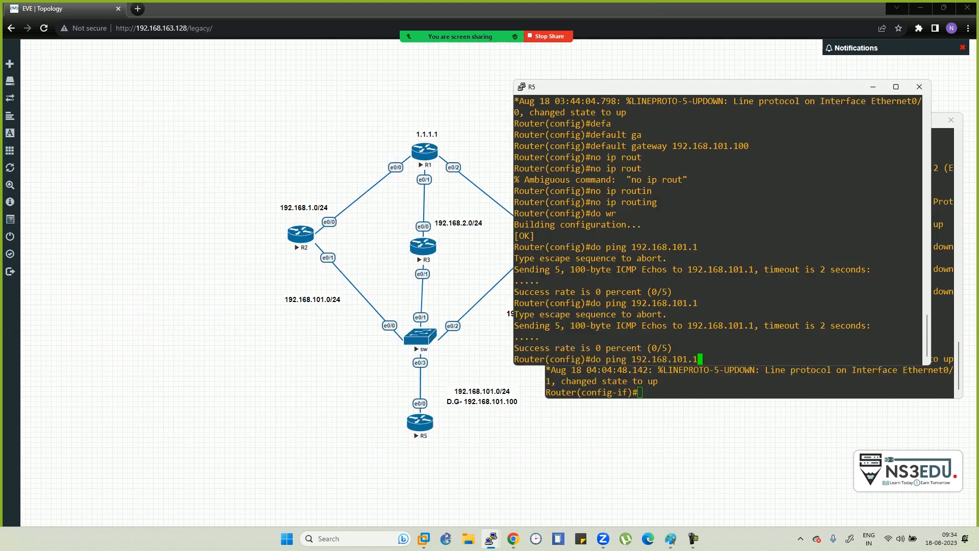
pyautogui.write('\\')
pyautogui.press('Return')
pyautogui.press('Up')
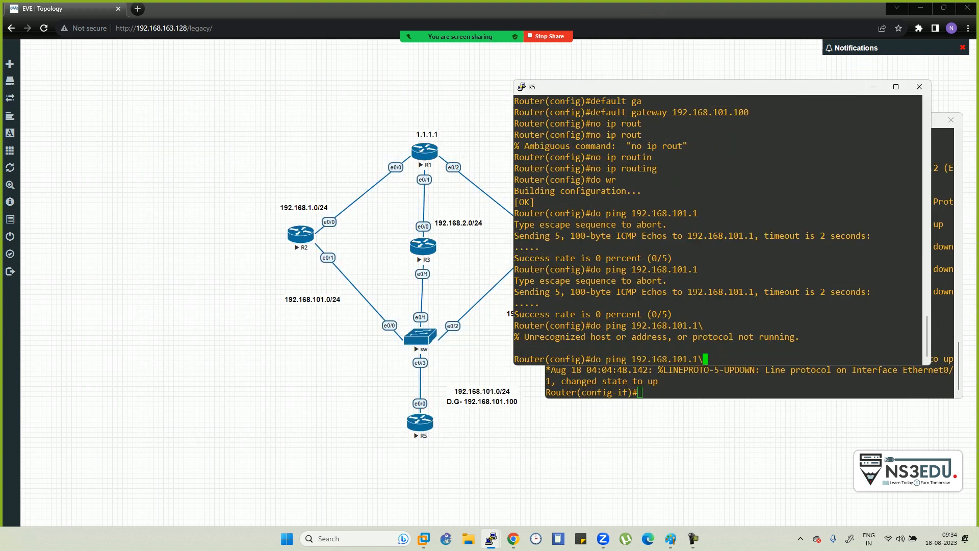
pyautogui.press('Return')
pyautogui.press('Up')
pyautogui.press('BackSpace')
pyautogui.press('Return')
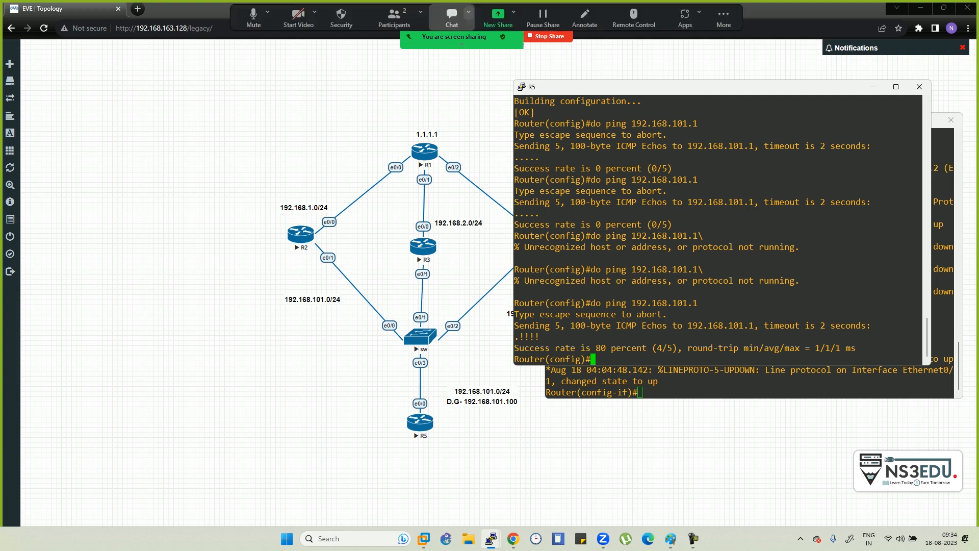
pyautogui.click(401, 16)
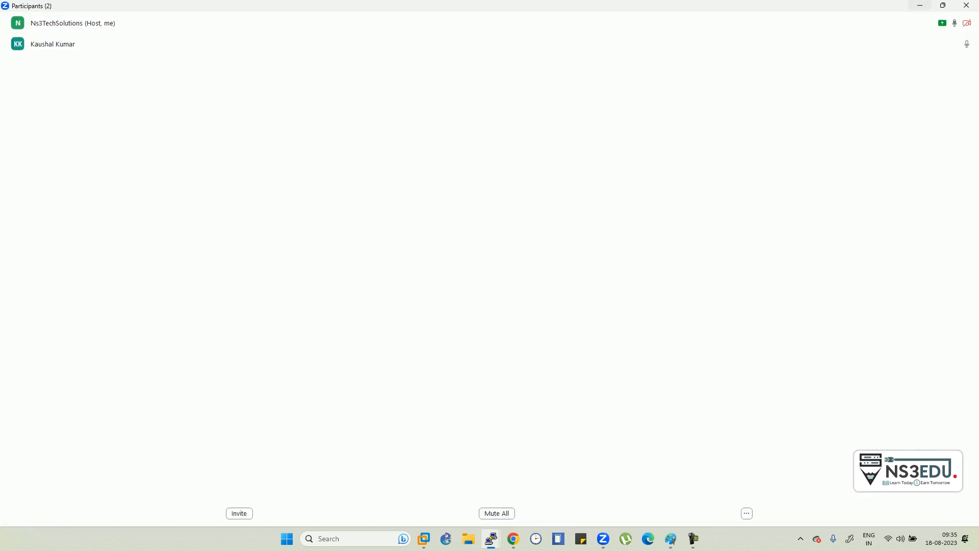
pyautogui.click(920, 5)
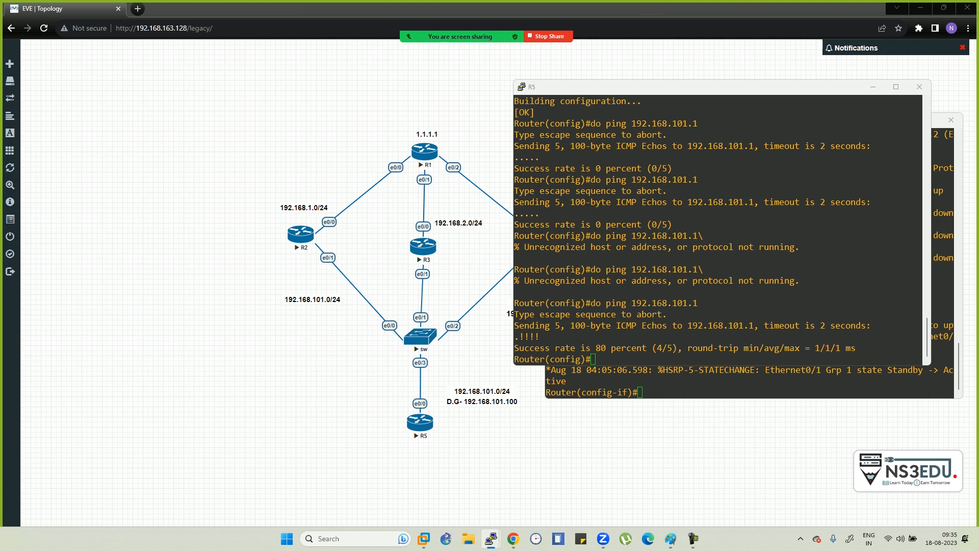
# - Run do ping 1.1.1.1 from R5's console, getting all five replies
pyautogui.click(594, 359)
pyautogui.write('do ping 1.1.1.1')
pyautogui.press('Return')
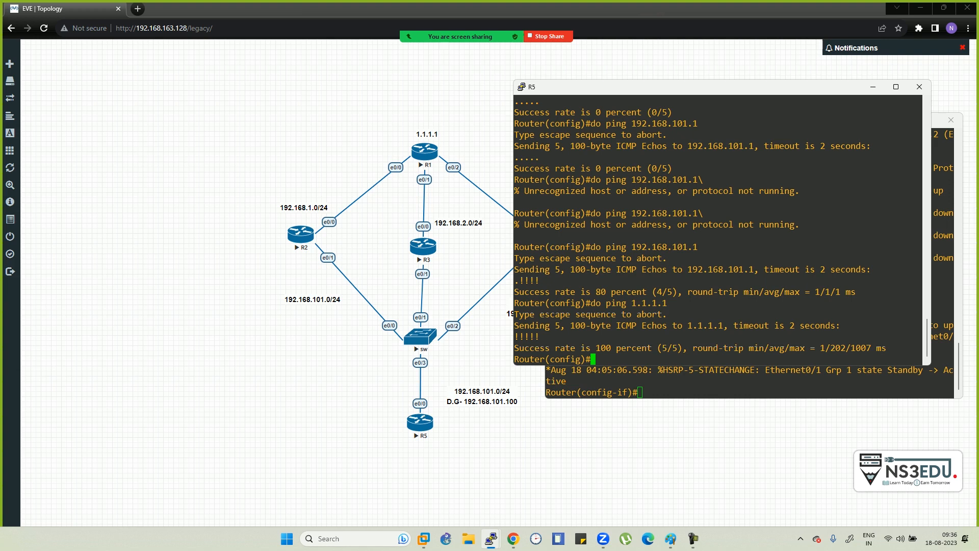
# - Run do traceroute 1.1.1.1 on R5, showing the first hop at 192.168.101.1
pyautogui.write('tra')
pyautogui.press('Tab')
pyautogui.press('Left')
pyautogui.press('Left')
pyautogui.write('do')
pyautogui.press('Right')
pyautogui.press('Right')
pyautogui.press('Right')
pyautogui.press('Tab')
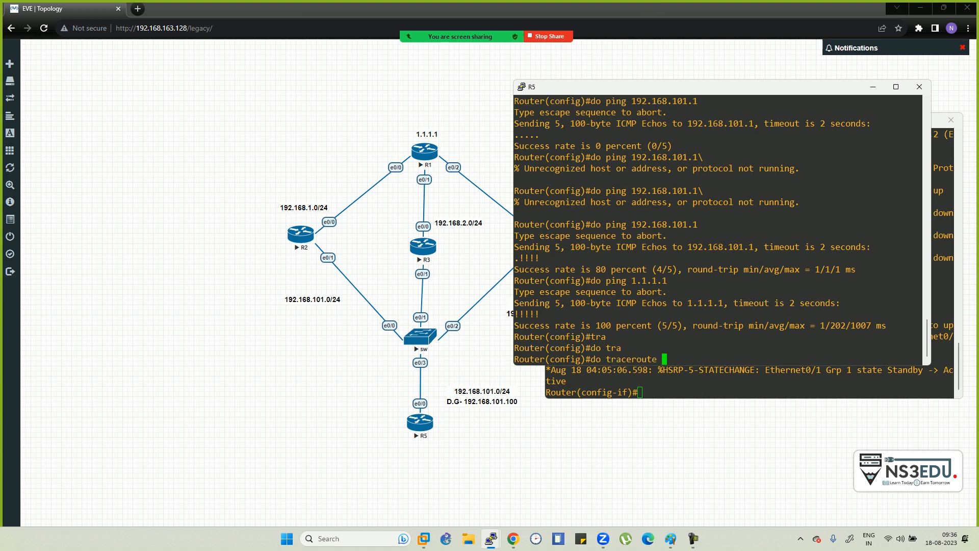
pyautogui.write('1.1.1.1')
pyautogui.press('Return')
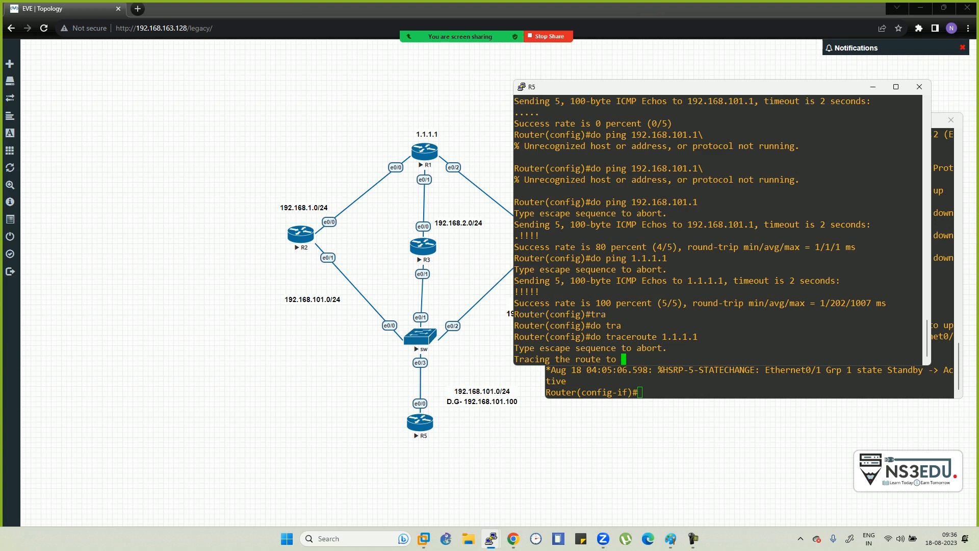
# - Move the R5 console aside to compare with R2's, then cycle through the open windows
pyautogui.moveTo(688, 87); pyautogui.dragTo(731, 107)
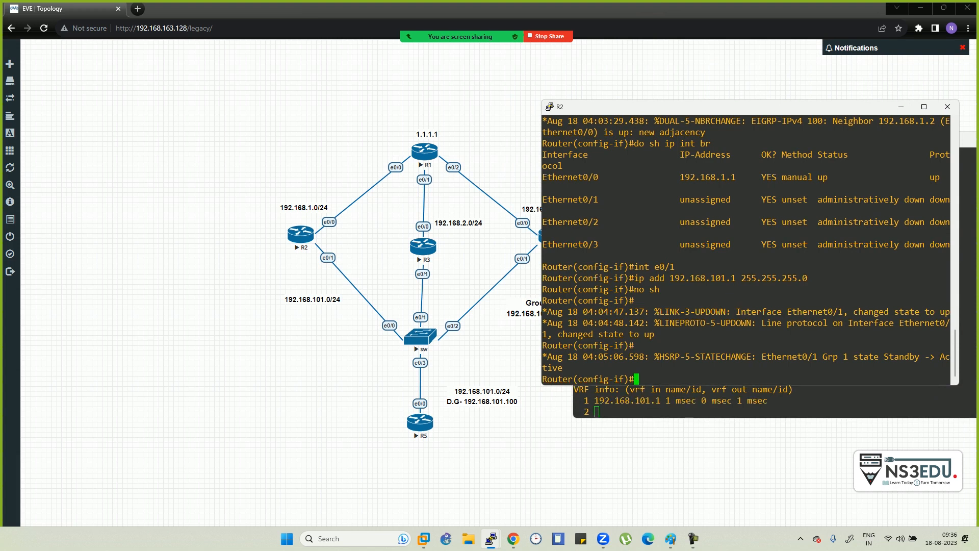
pyautogui.click(690, 408)
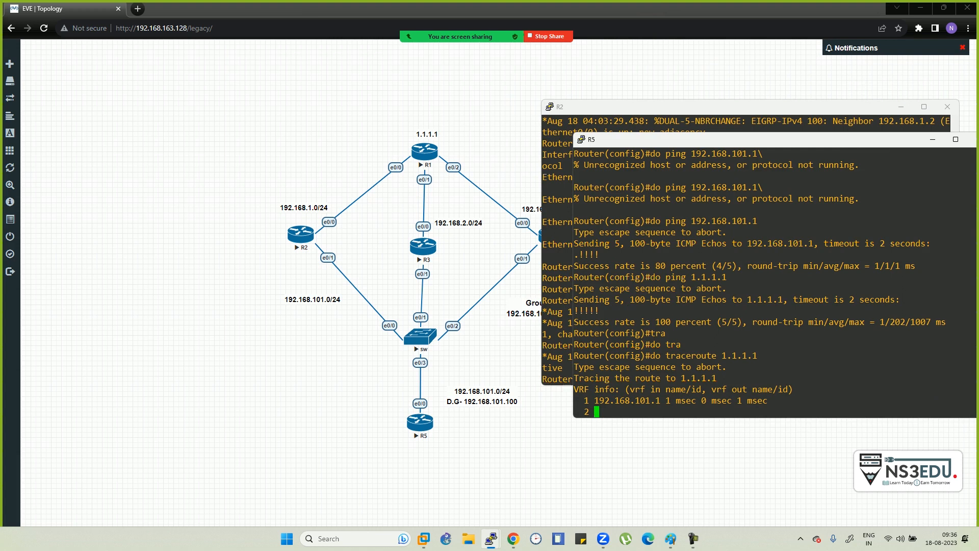
pyautogui.hotkey('alt', 'Tab')
pyautogui.hotkey('alt', 'Tab')
pyautogui.hotkey('alt', 'Tab')
pyautogui.hotkey('alt', 'Tab')
pyautogui.hotkey('alt', 'Tab')
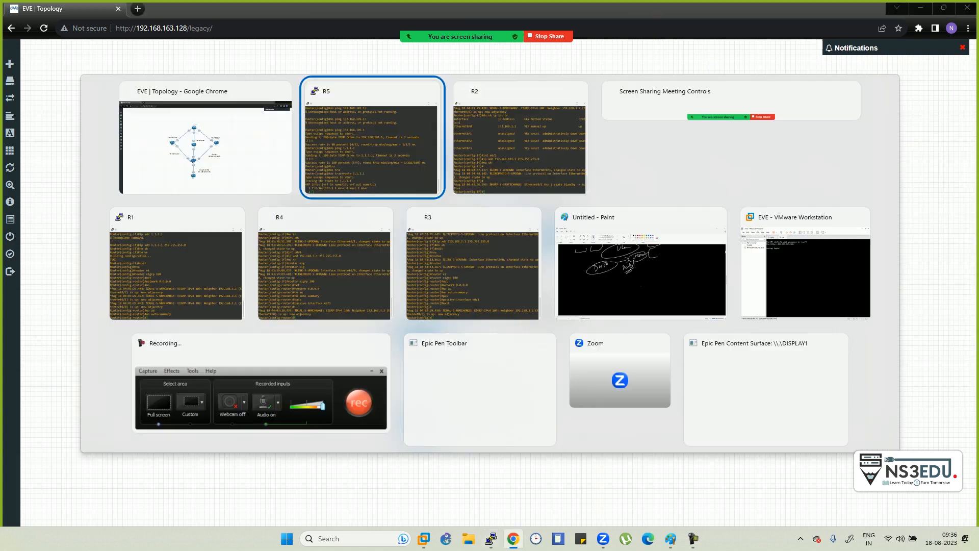
pyautogui.hotkey('alt', 'Tab')
pyautogui.hotkey('alt', 'Tab')
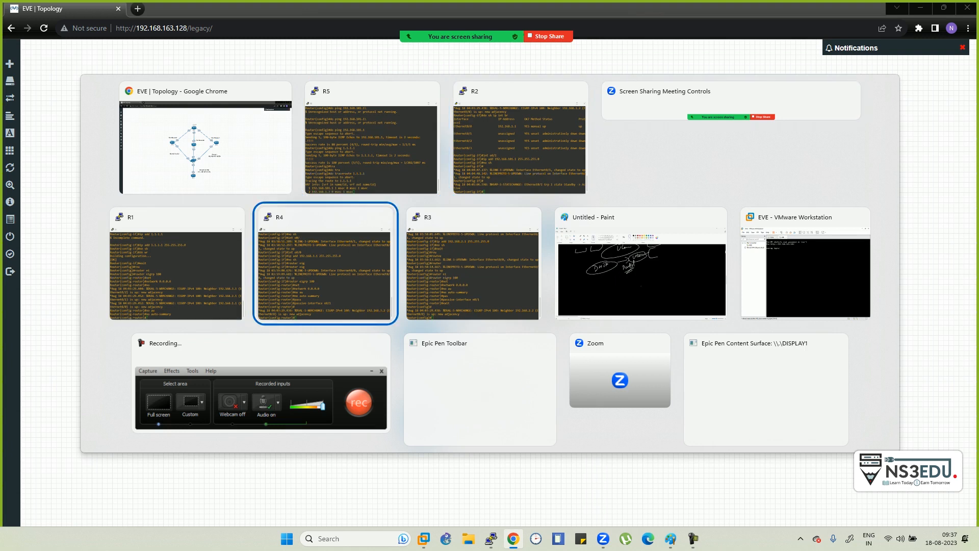
# - On R3, configure e0/1 with standby 1 ip 192.168.101.100
pyautogui.press('Return')
pyautogui.press('Return')
pyautogui.press('Return')
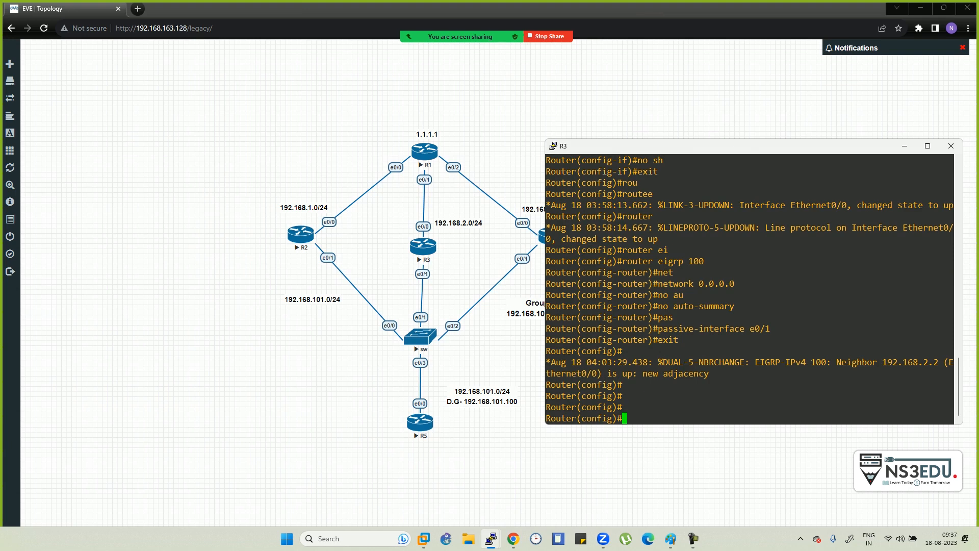
pyautogui.write('int e0/1')
pyautogui.press('Return')
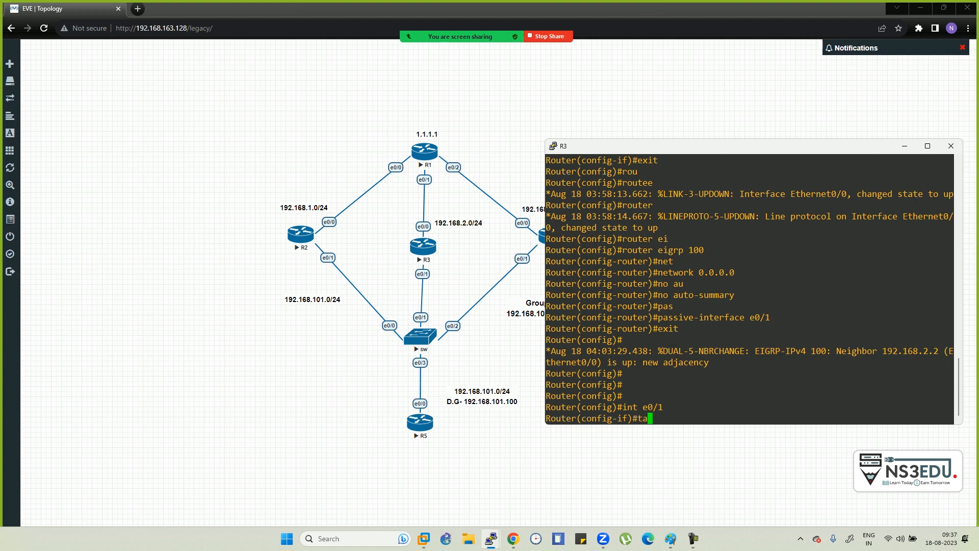
pyautogui.write('sta')
pyautogui.press('Tab')
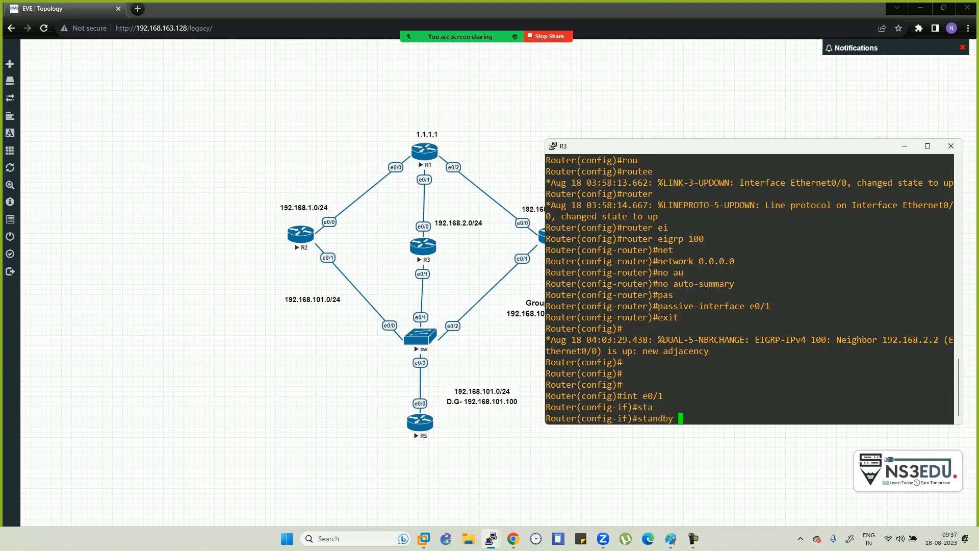
pyautogui.write('1')
pyautogui.write('ip')
pyautogui.write('192.168.101.100')
pyautogui.press('Return')
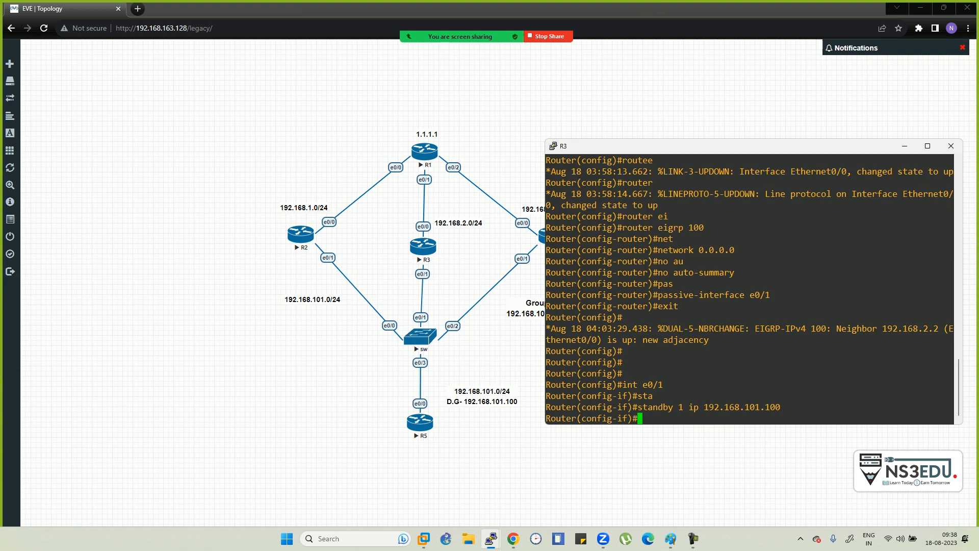
# - Check R3's HSRP status with do sh standby and highlight the Speak-state output
pyautogui.write('do sh stan')
pyautogui.press('Tab')
pyautogui.write('db')
pyautogui.press('Return')
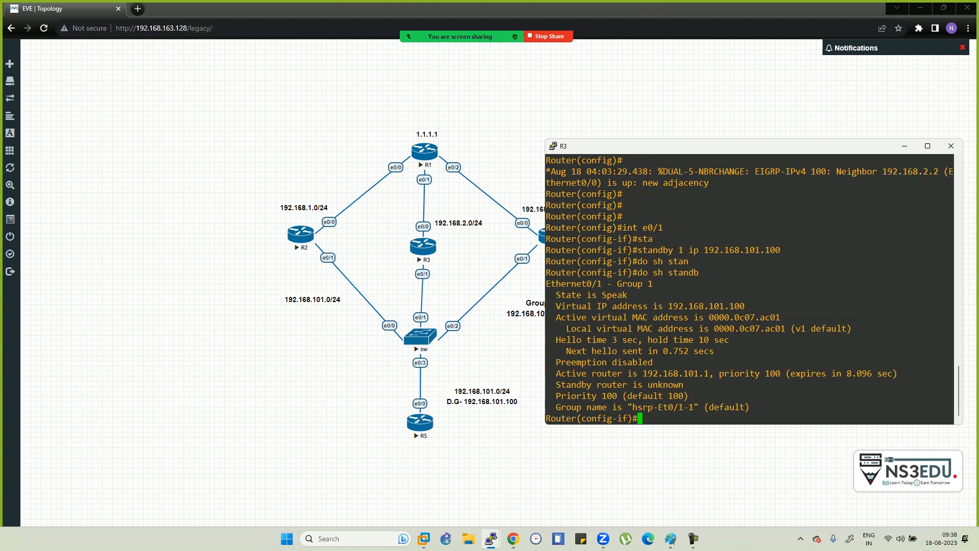
pyautogui.moveTo(556, 294); pyautogui.dragTo(758, 406)
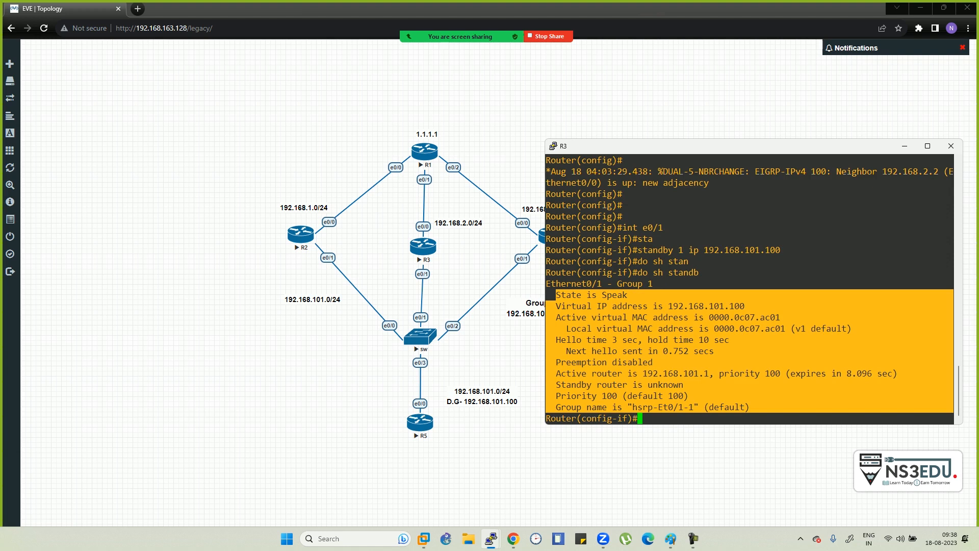
pyautogui.hotkey('alt', 'Tab')
pyautogui.hotkey('alt', 'Tab')
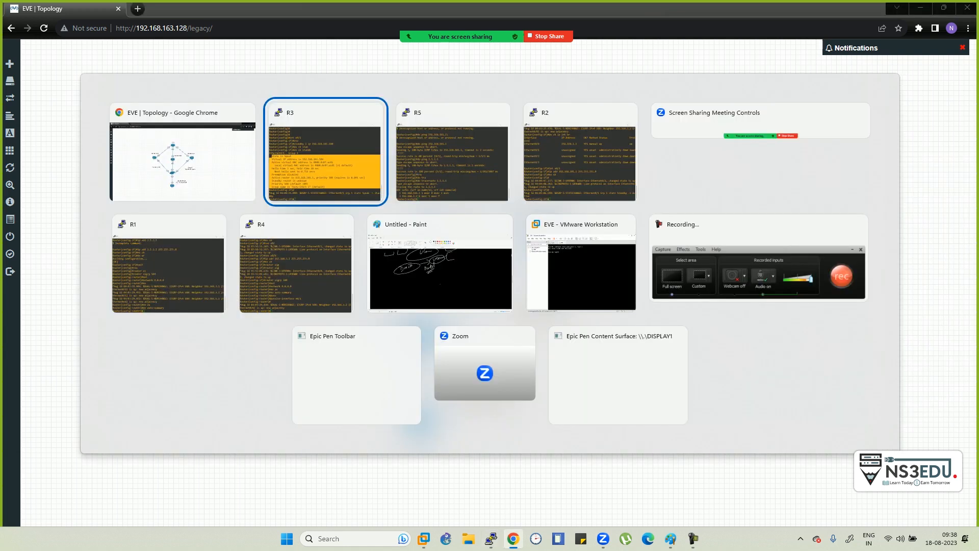
pyautogui.hotkey('alt', 'Tab')
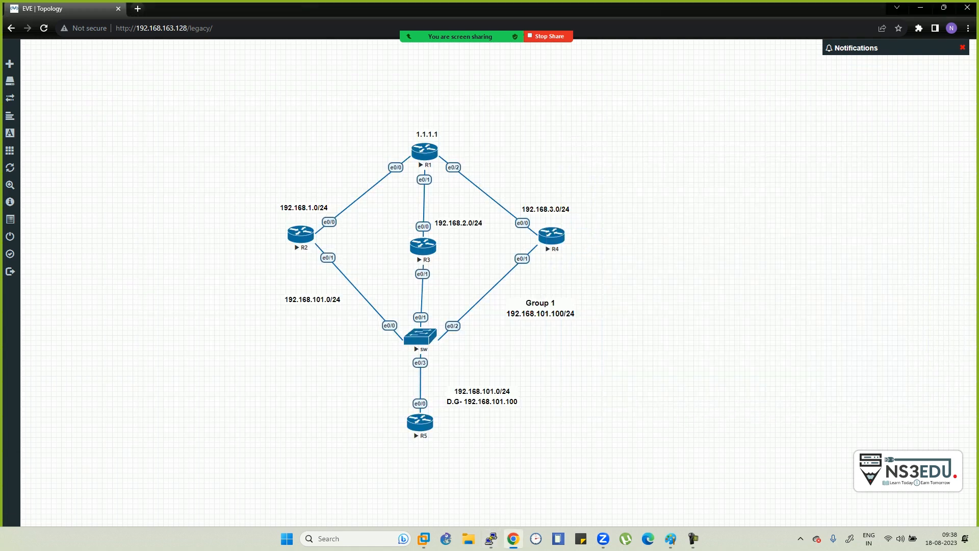
# - Open R4's telnet console from the topology and position its window
pyautogui.click(551, 235)
pyautogui.click(501, 99)
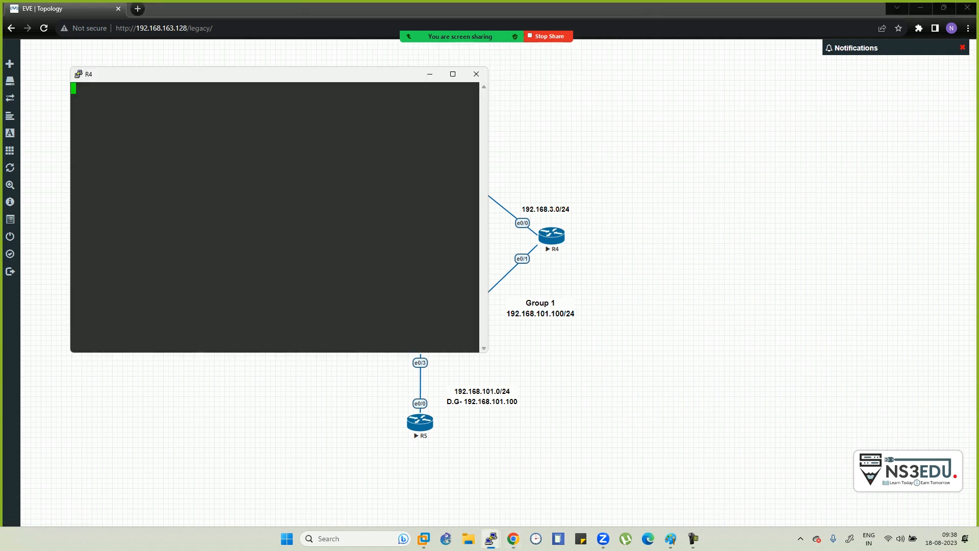
pyautogui.moveTo(244, 74); pyautogui.dragTo(228, 110)
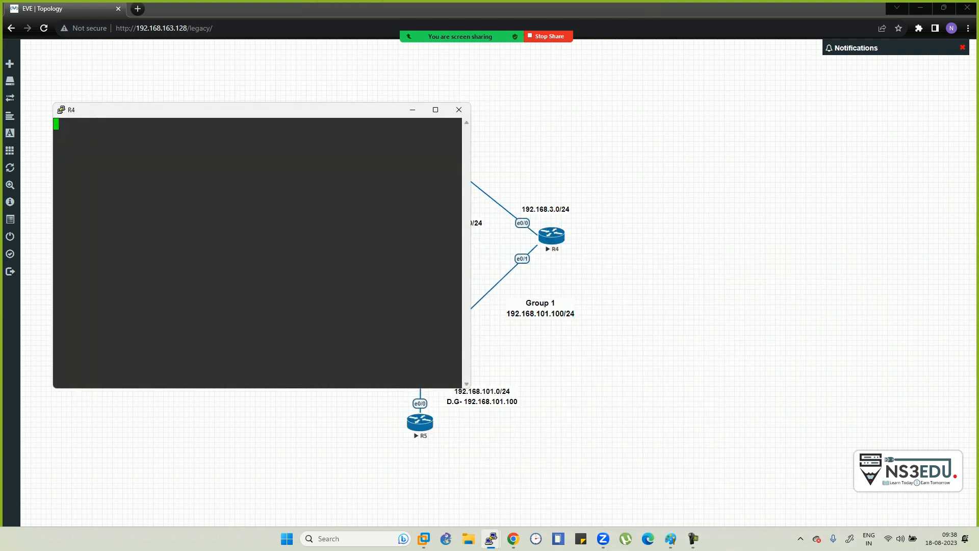
pyautogui.press('Return')
pyautogui.press('Return')
pyautogui.press('Return')
pyautogui.press('Return')
pyautogui.press('Return')
# - On R4, leave router config and give e0/1 standby 1 ip 192.168.101.100
pyautogui.write('exit')
pyautogui.press('Return')
pyautogui.write('int e0/1')
pyautogui.press('Return')
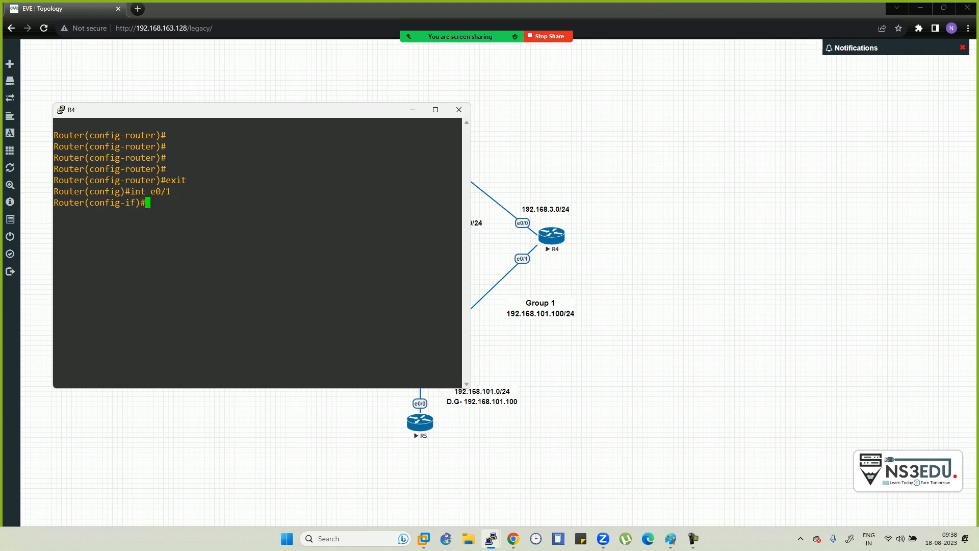
pyautogui.write('stan')
pyautogui.press('Tab')
pyautogui.write('1 ')
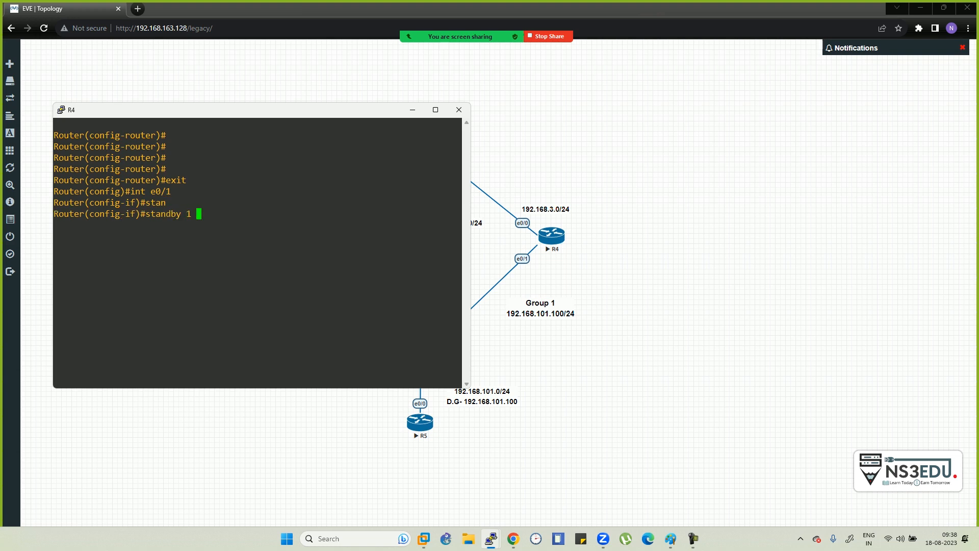
pyautogui.write('ip 192.168.101.100')
pyautogui.press('Return')
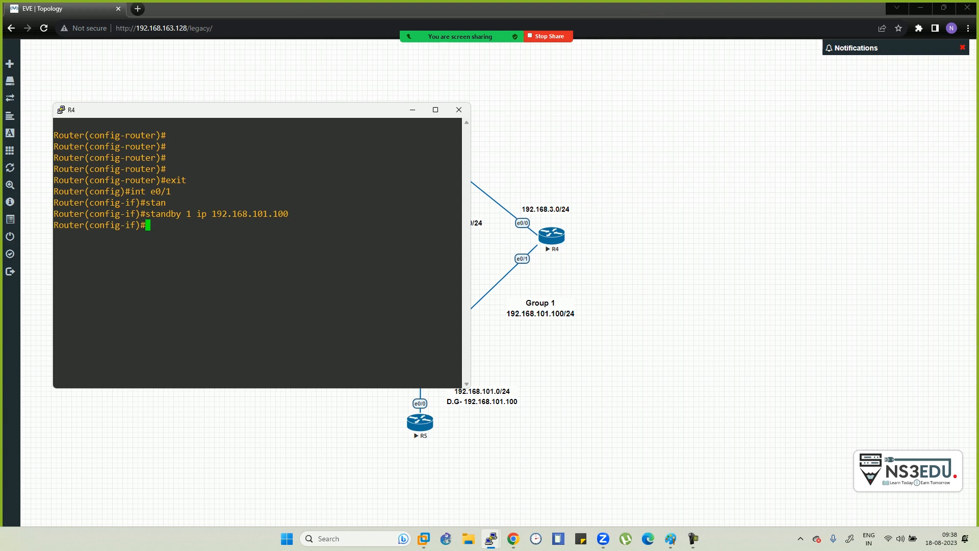
# - Check R4's HSRP status with do sh stand, then minimise its console
pyautogui.write('do sh stand')
pyautogui.press('Return')
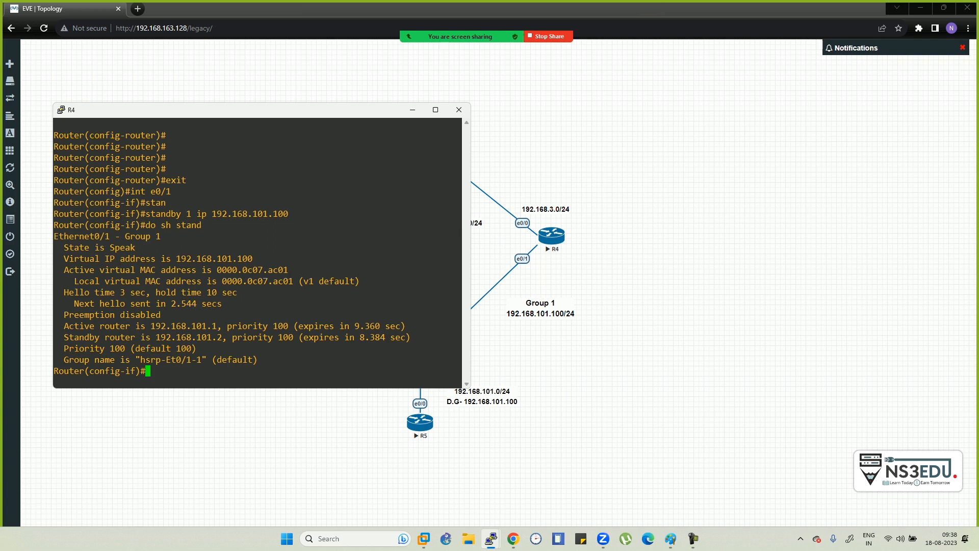
pyautogui.click(412, 109)
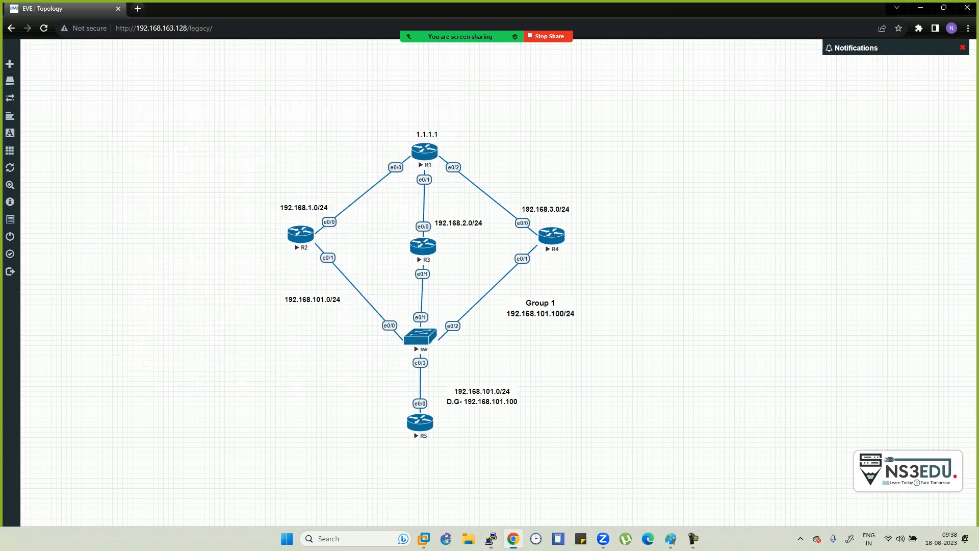
pyautogui.hotkey('alt', 'Tab')
pyautogui.hotkey('alt', 'Tab')
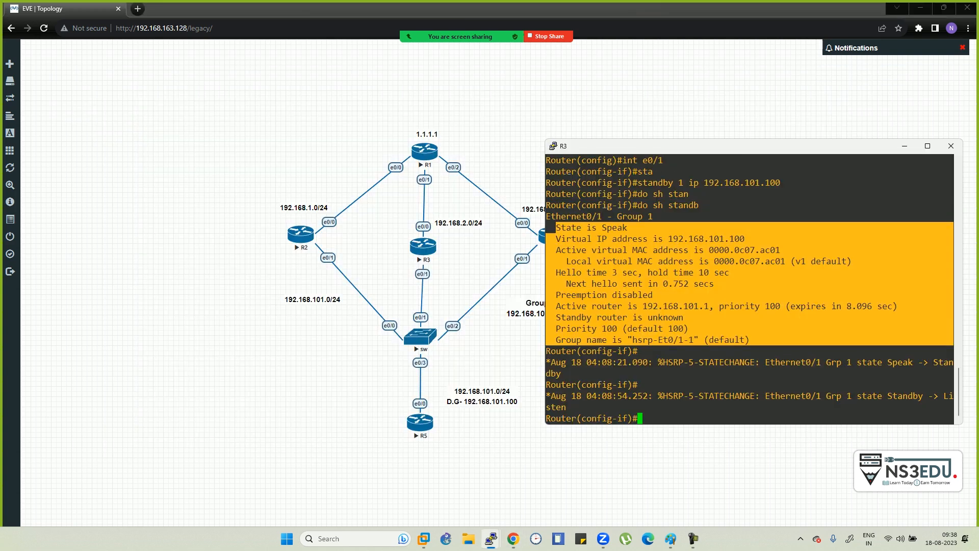
# - Rerun do sh standby on R3 and twice on R4, then return to the topology page
pyautogui.press('Up')
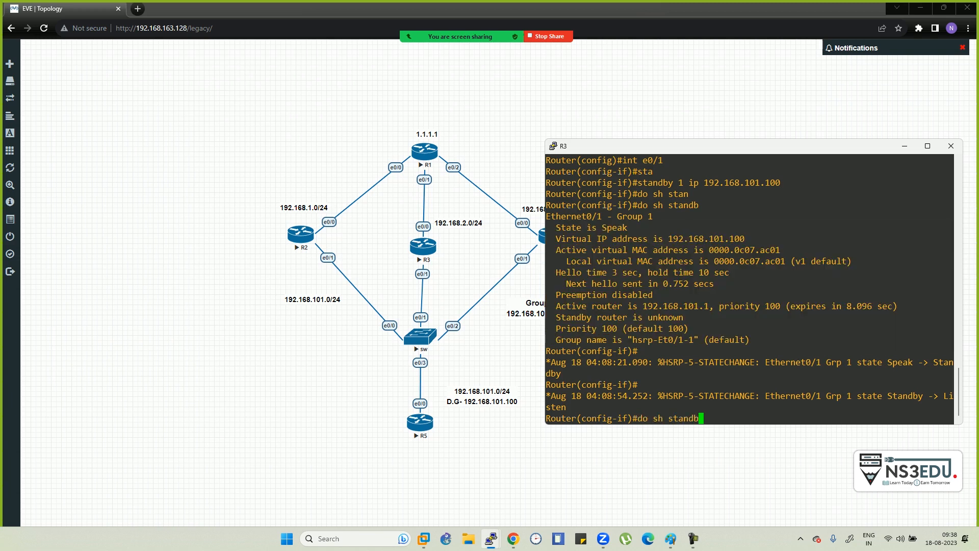
pyautogui.press('Return')
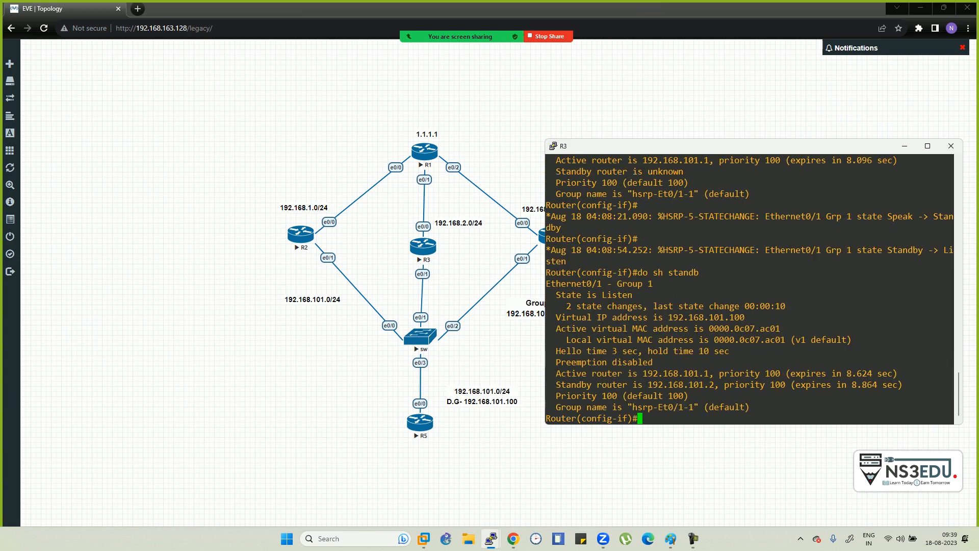
pyautogui.hotkey('alt', 'Tab')
pyautogui.hotkey('alt', 'Tab')
pyautogui.hotkey('alt', 'Tab')
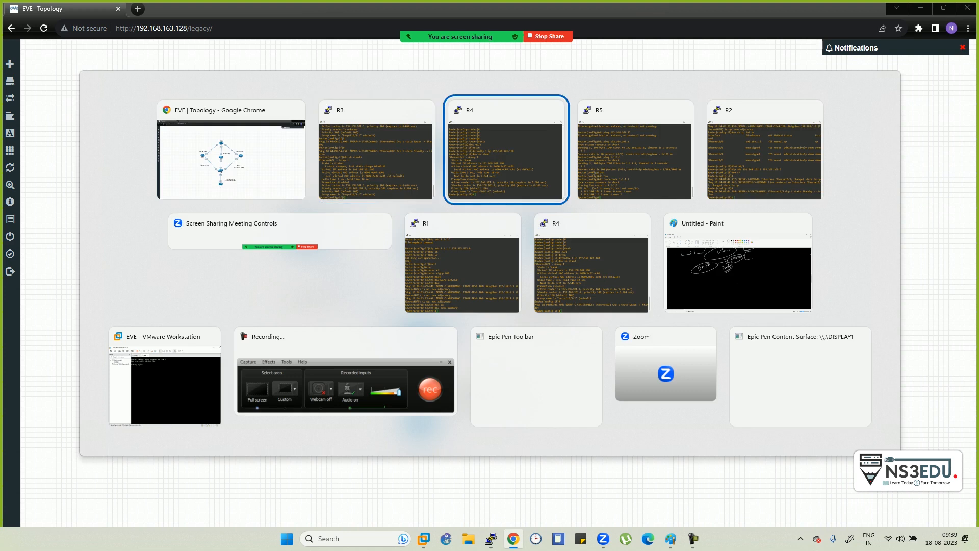
pyautogui.press('Up')
pyautogui.press('Return')
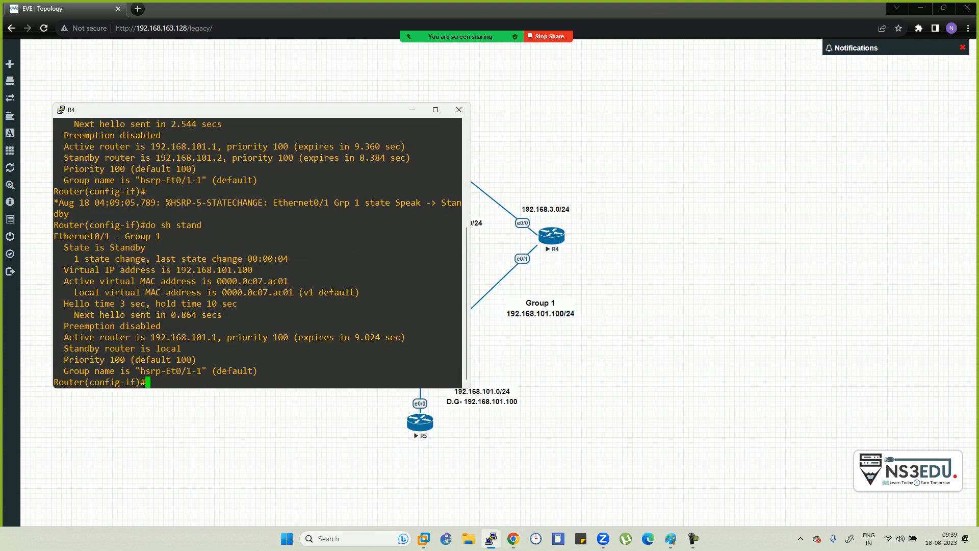
pyautogui.press('Up')
pyautogui.press('Return')
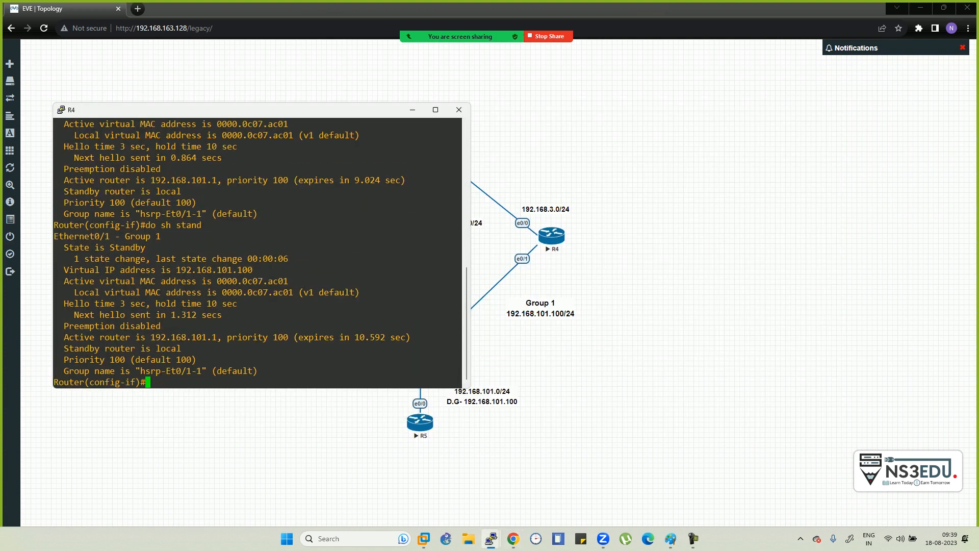
pyautogui.hotkey('alt', 'Tab')
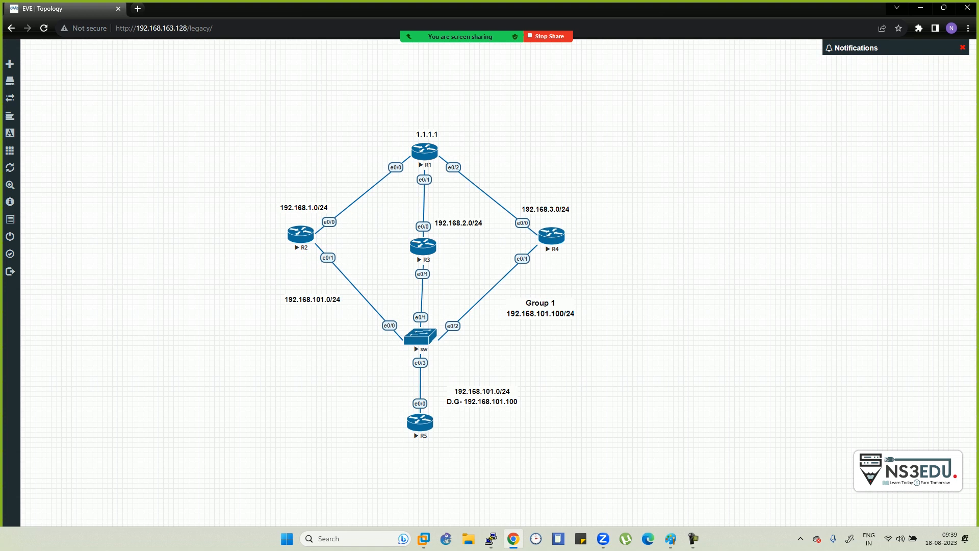
# - Launch Epic Pen, draw a blue test squiggle, and switch the ink to black
pyautogui.press('super')
pyautogui.write('epic pen')
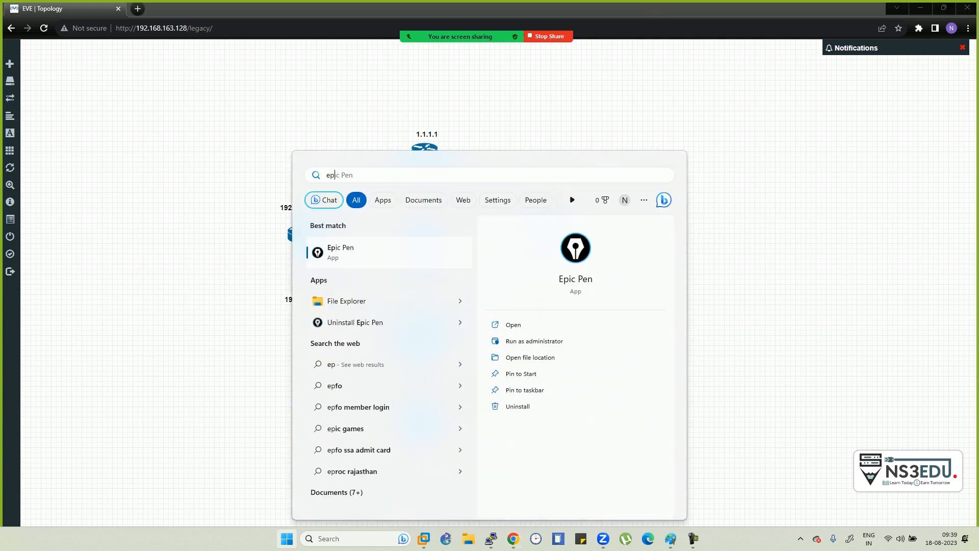
pyautogui.press('Return')
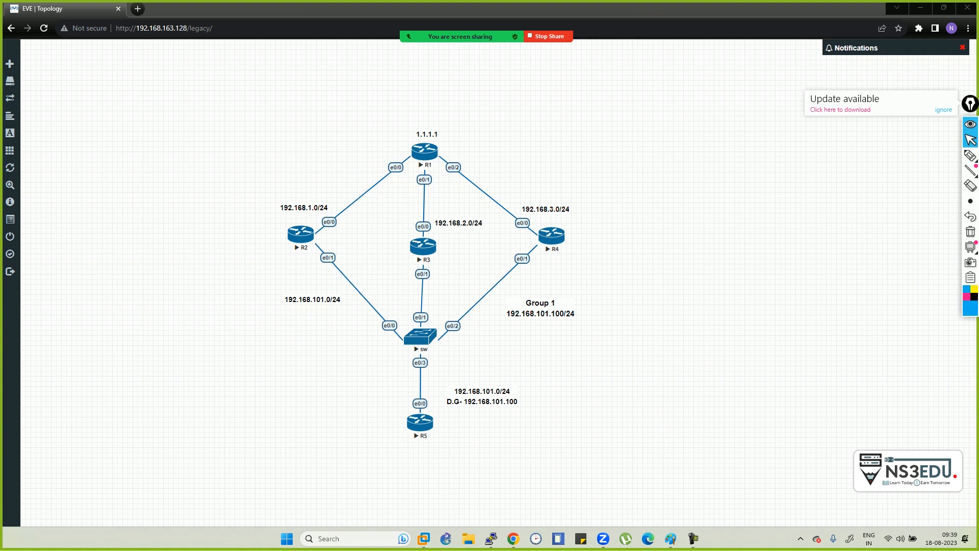
pyautogui.click(970, 156)
pyautogui.moveTo(121, 196); pyautogui.dragTo(140, 212)
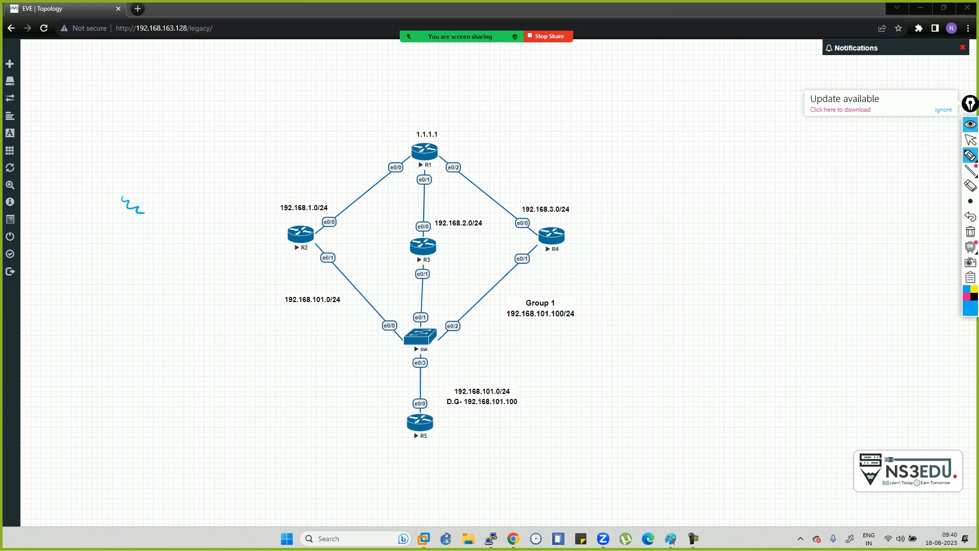
pyautogui.click(974, 297)
# - Rerun R4's standby status check, then minimise R4 to reveal the topology
pyautogui.hotkey('alt', 'Tab')
pyautogui.hotkey('alt', 'Tab')
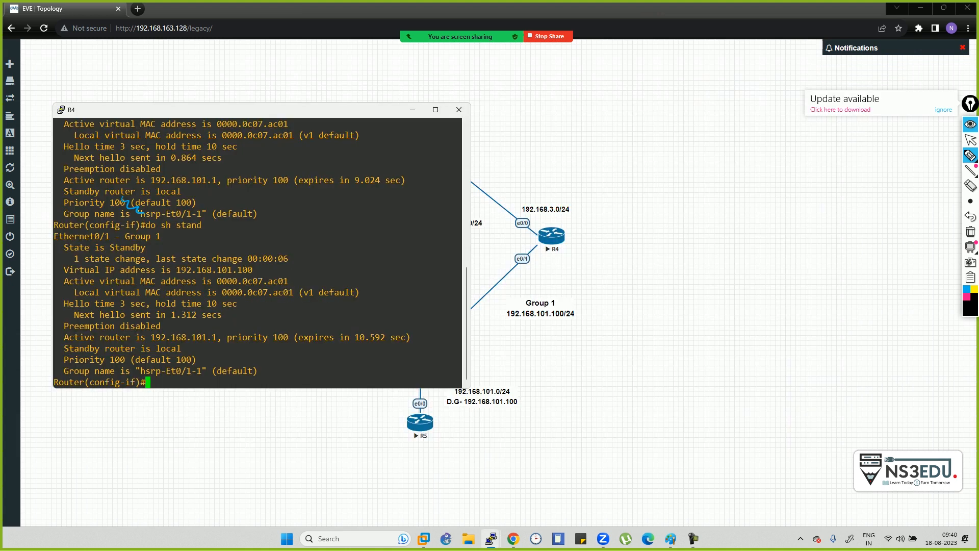
pyautogui.press('Up')
pyautogui.press('Return')
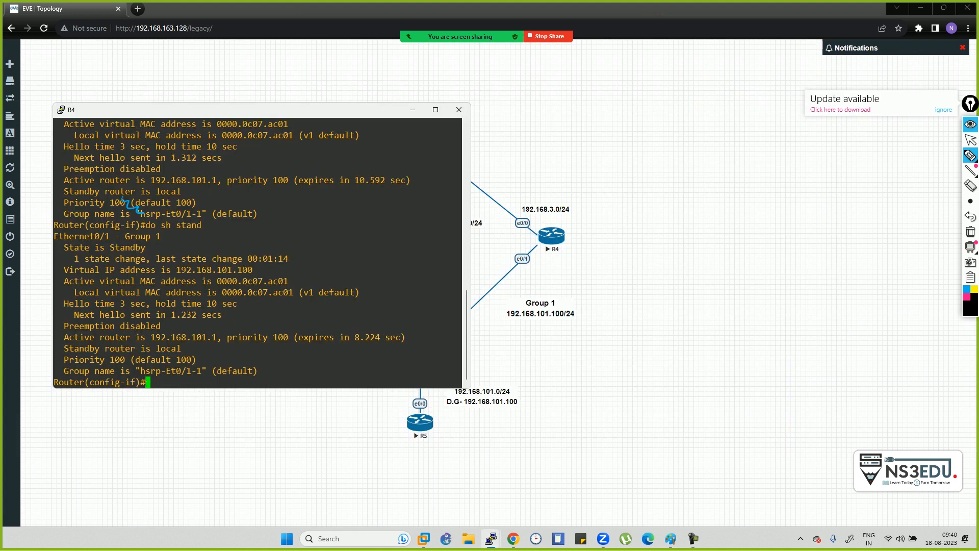
pyautogui.click(970, 139)
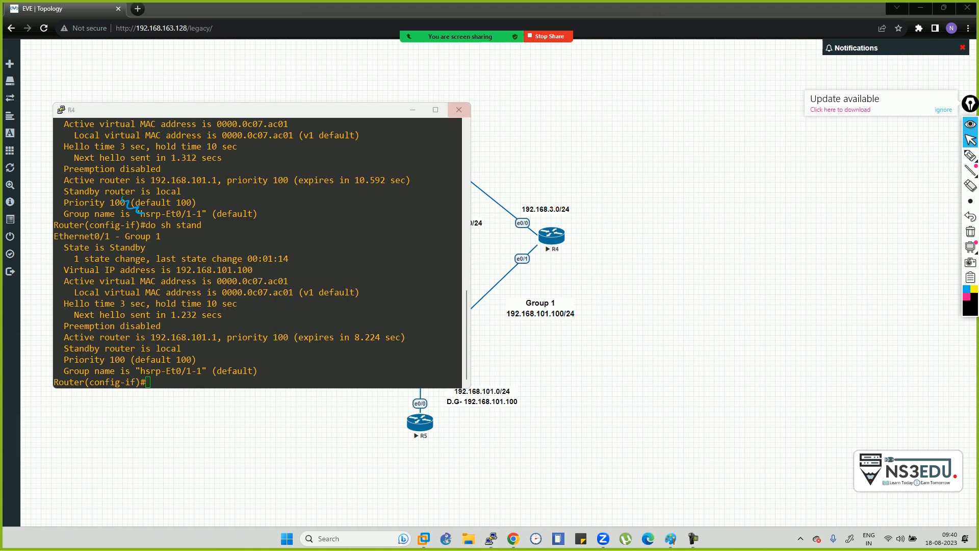
pyautogui.click(413, 110)
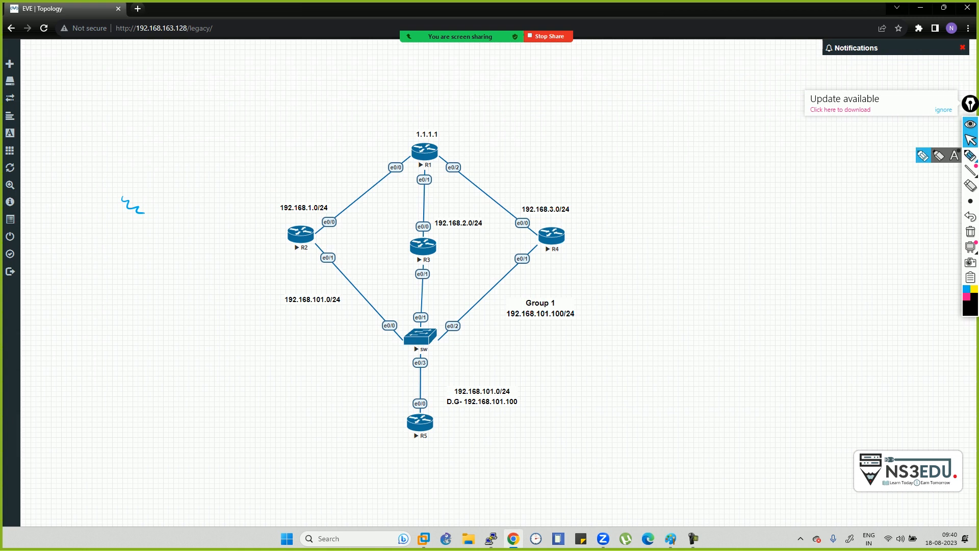
# - Handwrite labels on the topology: R2 Active (underlined), a dash by R3, R4 Standby
pyautogui.click(970, 155)
pyautogui.moveTo(305, 241)
pyautogui.mouseDown()
pyautogui.moveTo(346, 237)
pyautogui.moveTo(345, 246)
pyautogui.moveTo(379, 210)
pyautogui.moveTo(406, 206)
pyautogui.mouseUp()
pyautogui.moveTo(360, 239); pyautogui.dragTo(386, 230)
pyautogui.moveTo(364, 242)
pyautogui.mouseDown()
pyautogui.moveTo(391, 233)
pyautogui.moveTo(463, 247)
pyautogui.moveTo(479, 232)
pyautogui.mouseUp()
pyautogui.moveTo(479, 233); pyautogui.dragTo(500, 224)
pyautogui.moveTo(569, 229); pyautogui.dragTo(623, 223)
pyautogui.moveTo(642, 204)
pyautogui.mouseDown()
pyautogui.moveTo(644, 217)
pyautogui.moveTo(680, 214)
pyautogui.mouseUp()
pyautogui.moveTo(684, 211); pyautogui.dragTo(736, 206)
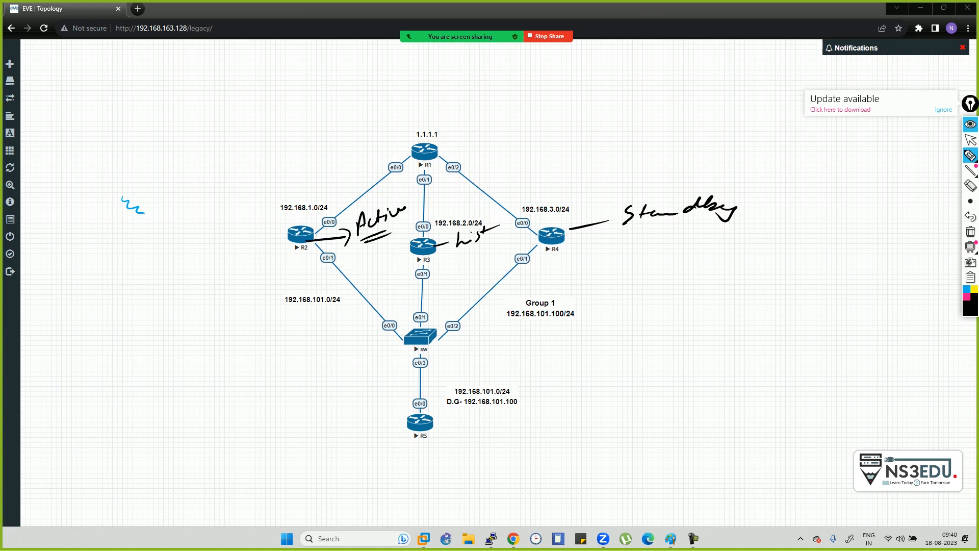
# - Draw large curves beside R2 and R4, and circle Standby with an arrow out
pyautogui.moveTo(361, 383)
pyautogui.mouseDown()
pyautogui.moveTo(240, 323)
pyautogui.moveTo(252, 166)
pyautogui.moveTo(311, 119)
pyautogui.moveTo(311, 103)
pyautogui.moveTo(324, 138)
pyautogui.mouseUp()
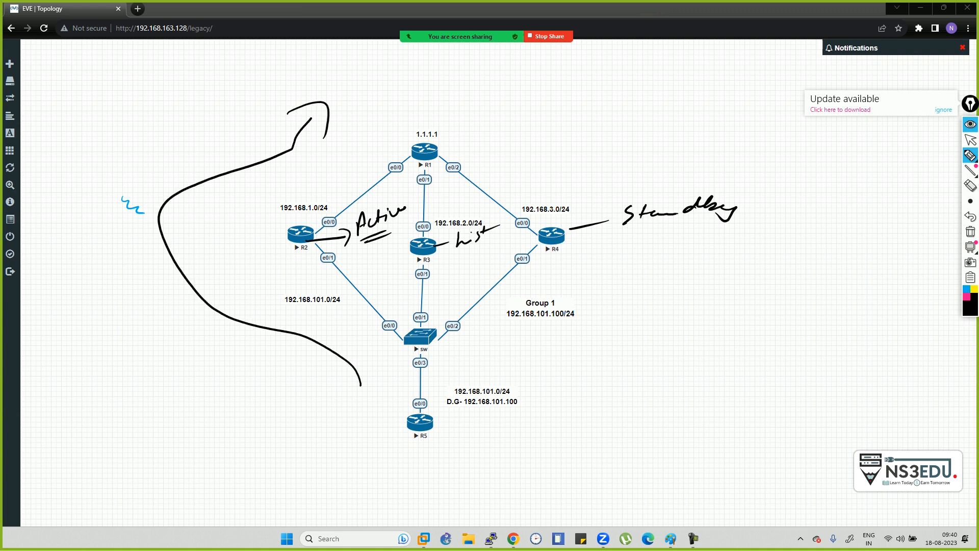
pyautogui.moveTo(528, 404)
pyautogui.mouseDown()
pyautogui.moveTo(586, 308)
pyautogui.moveTo(580, 186)
pyautogui.moveTo(489, 162)
pyautogui.moveTo(517, 170)
pyautogui.mouseUp()
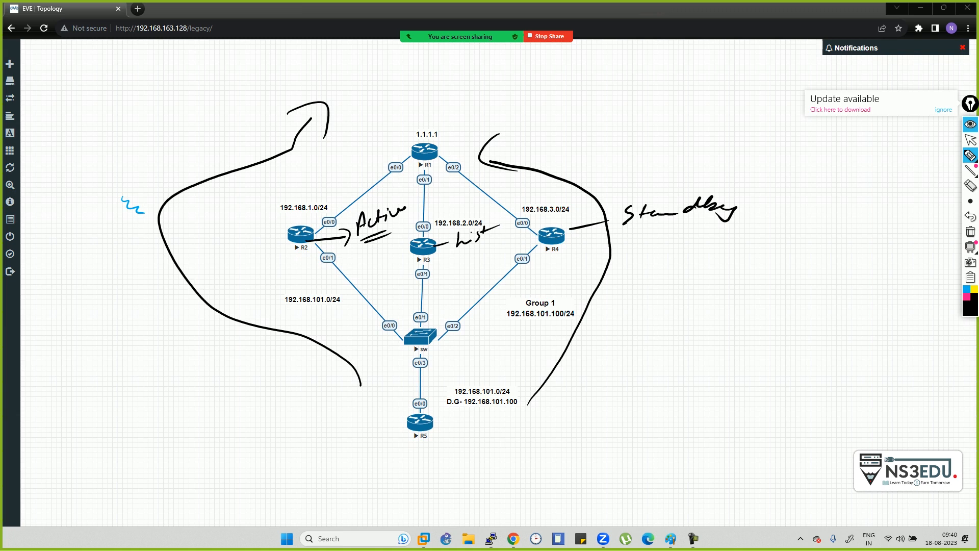
pyautogui.moveTo(663, 180)
pyautogui.mouseDown()
pyautogui.moveTo(604, 224)
pyautogui.moveTo(679, 173)
pyautogui.moveTo(661, 181)
pyautogui.mouseUp()
pyautogui.moveTo(782, 206); pyautogui.dragTo(818, 207)
pyautogui.moveTo(821, 199); pyautogui.dragTo(812, 226)
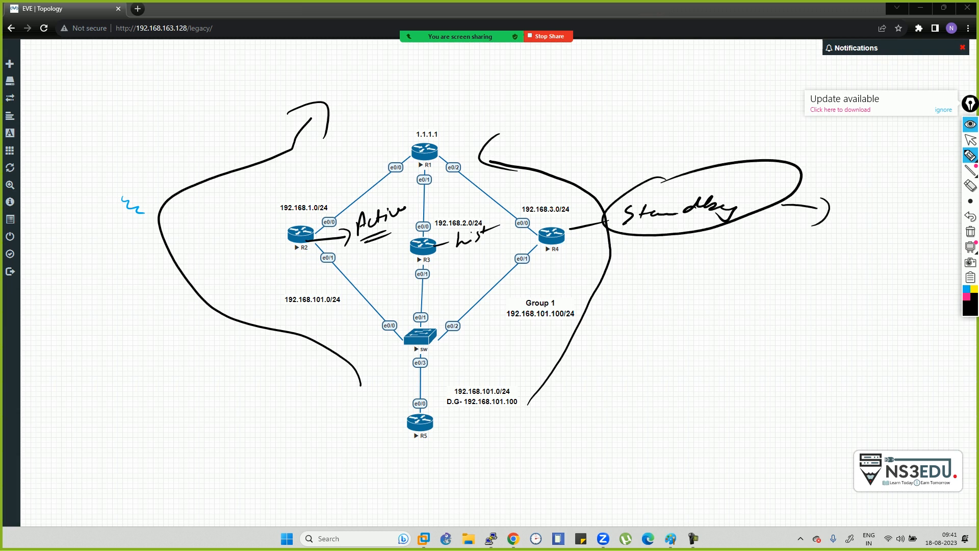
# - In R4's terminal, circle priority 100 in blue and mark preemption disabled, then return to the topology
pyautogui.hotkey('alt', 'Tab')
pyautogui.hotkey('alt', 'Tab')
pyautogui.hotkey('alt', 'Tab')
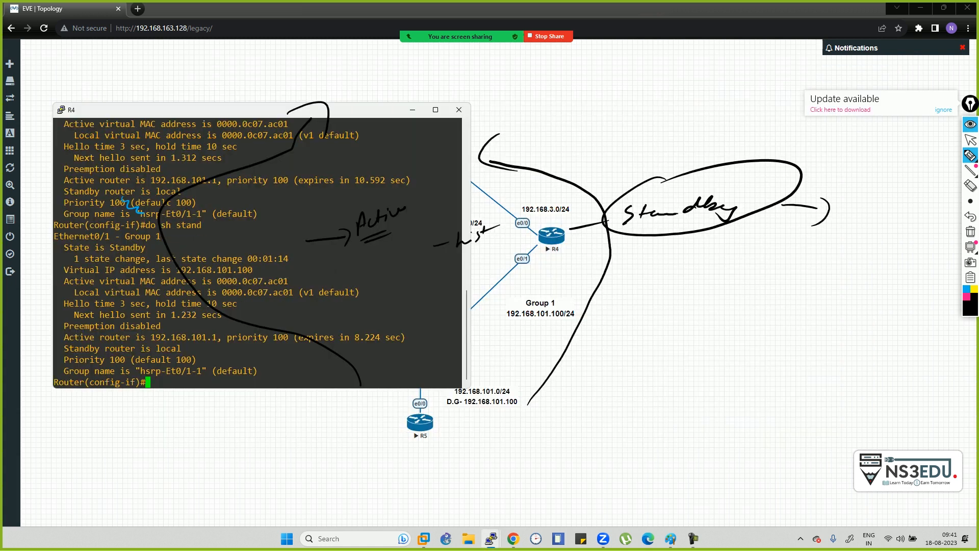
pyautogui.moveTo(118, 349); pyautogui.dragTo(115, 349)
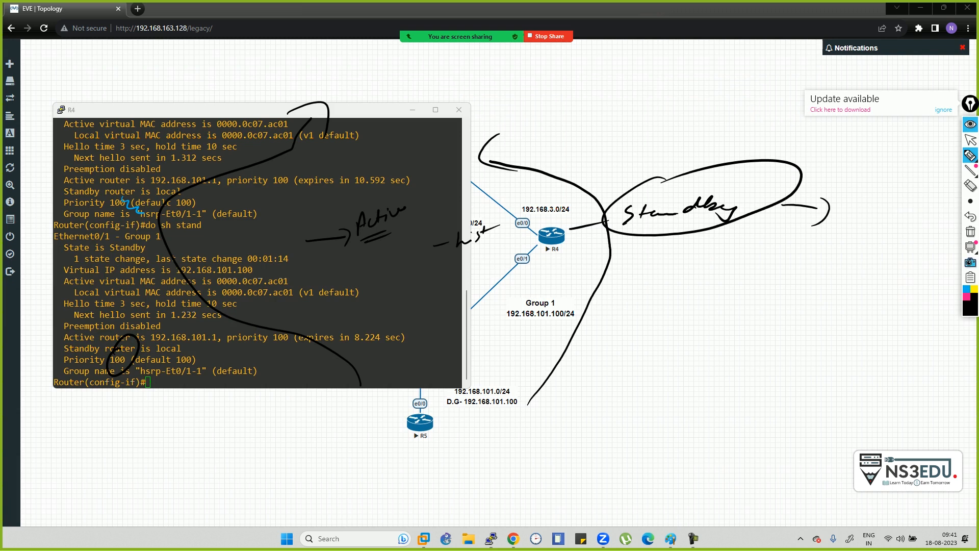
pyautogui.click(970, 277)
pyautogui.moveTo(120, 345)
pyautogui.mouseDown()
pyautogui.moveTo(138, 347)
pyautogui.moveTo(114, 371)
pyautogui.mouseUp()
pyautogui.click(971, 278)
pyautogui.moveTo(163, 327)
pyautogui.mouseDown()
pyautogui.moveTo(183, 334)
pyautogui.moveTo(108, 358)
pyautogui.moveTo(134, 337)
pyautogui.mouseUp()
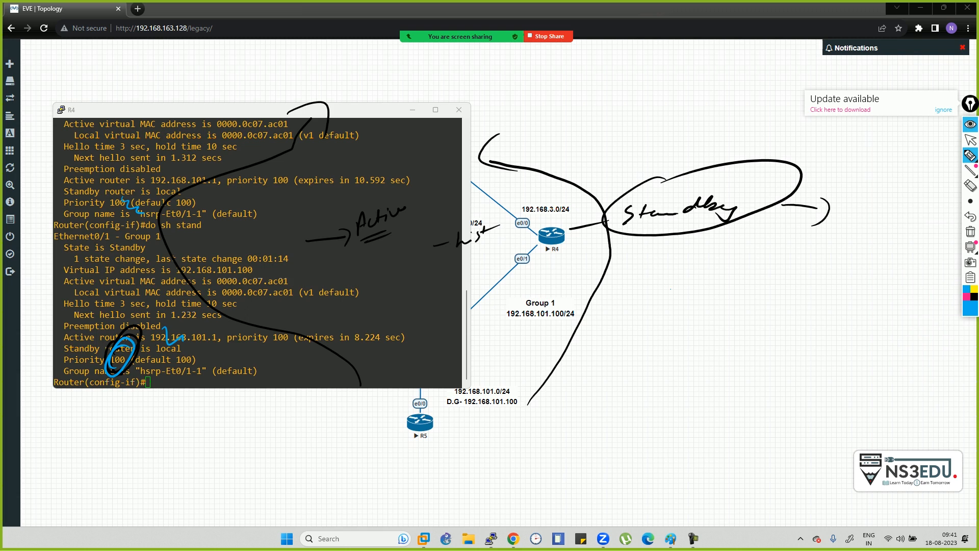
pyautogui.click(971, 140)
pyautogui.click(903, 171)
# - Note circled priority 100 above R2 and 120 beside R4, then write the Preemption heading above R1
pyautogui.click(971, 155)
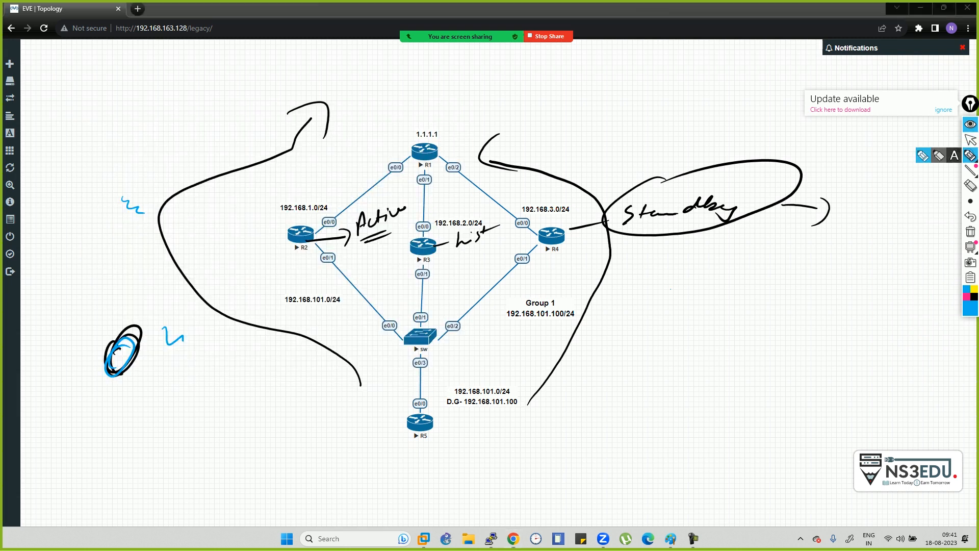
pyautogui.moveTo(293, 221); pyautogui.dragTo(308, 200)
pyautogui.moveTo(310, 187)
pyautogui.mouseDown()
pyautogui.moveTo(312, 197)
pyautogui.moveTo(337, 175)
pyautogui.mouseUp()
pyautogui.moveTo(330, 165)
pyautogui.mouseDown()
pyautogui.moveTo(337, 194)
pyautogui.moveTo(333, 174)
pyautogui.mouseUp()
pyautogui.moveTo(569, 241); pyautogui.dragTo(676, 258)
pyautogui.moveTo(675, 240); pyautogui.dragTo(672, 277)
pyautogui.moveTo(723, 255)
pyautogui.mouseDown()
pyautogui.moveTo(725, 282)
pyautogui.moveTo(760, 273)
pyautogui.moveTo(768, 257)
pyautogui.mouseUp()
pyautogui.moveTo(778, 236)
pyautogui.mouseDown()
pyautogui.moveTo(714, 292)
pyautogui.moveTo(786, 238)
pyautogui.mouseUp()
pyautogui.moveTo(715, 257); pyautogui.dragTo(734, 253)
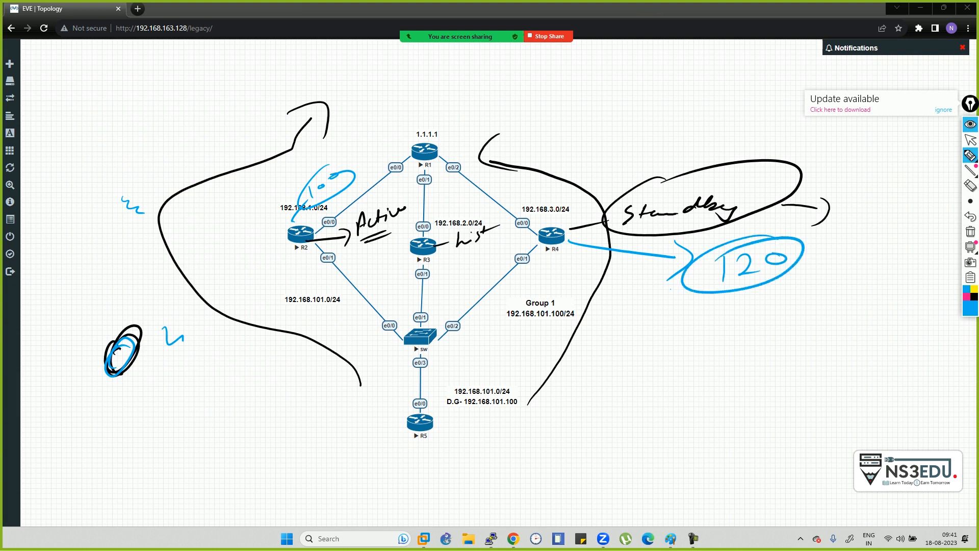
pyautogui.moveTo(478, 437)
pyautogui.mouseDown()
pyautogui.moveTo(578, 253)
pyautogui.moveTo(535, 194)
pyautogui.moveTo(490, 200)
pyautogui.moveTo(510, 179)
pyautogui.mouseUp()
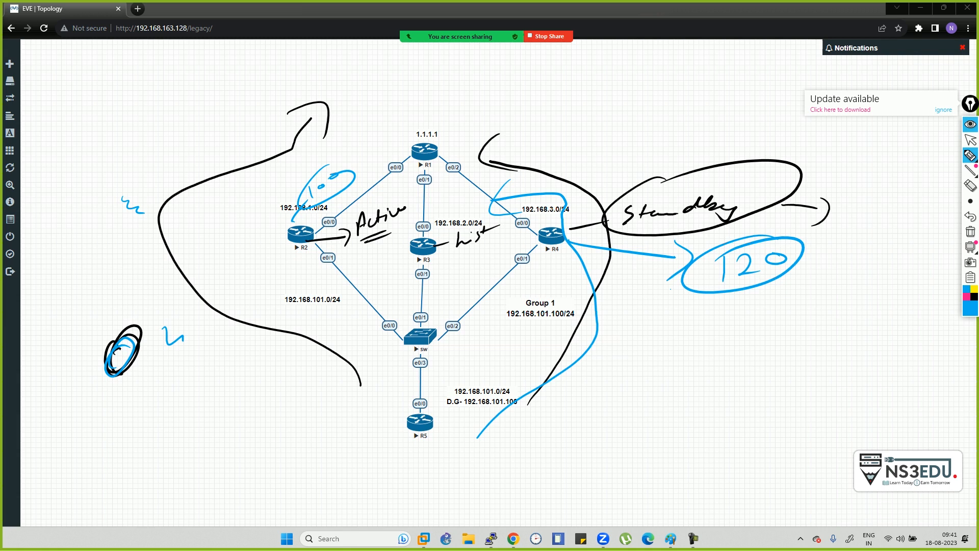
pyautogui.moveTo(485, 86)
pyautogui.mouseDown()
pyautogui.moveTo(499, 97)
pyautogui.moveTo(570, 84)
pyautogui.moveTo(581, 107)
pyautogui.moveTo(618, 81)
pyautogui.moveTo(657, 83)
pyautogui.mouseUp()
# - Underline Preemption, circle R2 in blue, and add marks to its left
pyautogui.moveTo(481, 122)
pyautogui.mouseDown()
pyautogui.moveTo(609, 106)
pyautogui.moveTo(606, 116)
pyautogui.mouseUp()
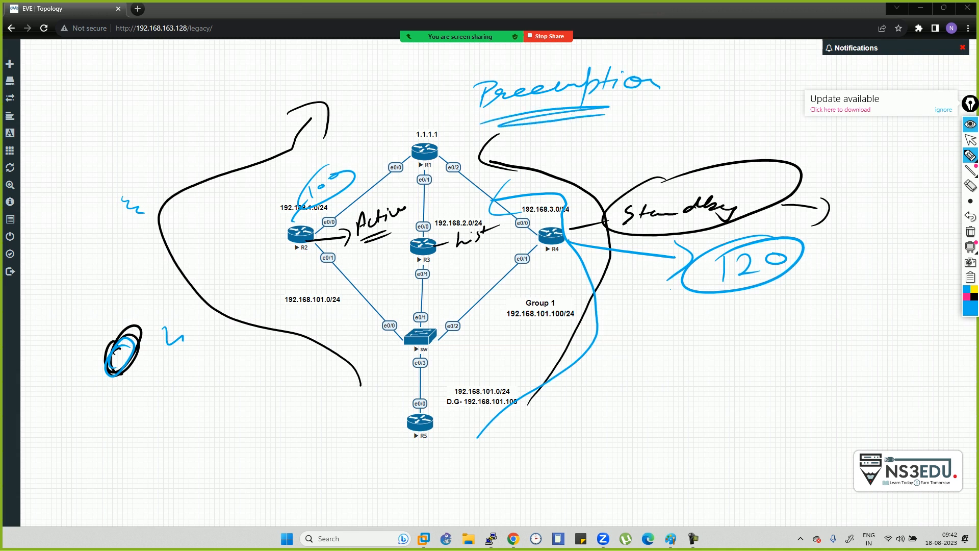
pyautogui.moveTo(314, 210); pyautogui.dragTo(352, 219)
pyautogui.moveTo(261, 229)
pyautogui.mouseDown()
pyautogui.moveTo(203, 228)
pyautogui.moveTo(207, 245)
pyautogui.mouseUp()
pyautogui.moveTo(173, 209)
pyautogui.mouseDown()
pyautogui.moveTo(266, 168)
pyautogui.moveTo(235, 150)
pyautogui.moveTo(202, 171)
pyautogui.mouseUp()
pyautogui.moveTo(357, 102)
pyautogui.mouseDown()
pyautogui.moveTo(346, 107)
pyautogui.moveTo(403, 100)
pyautogui.mouseUp()
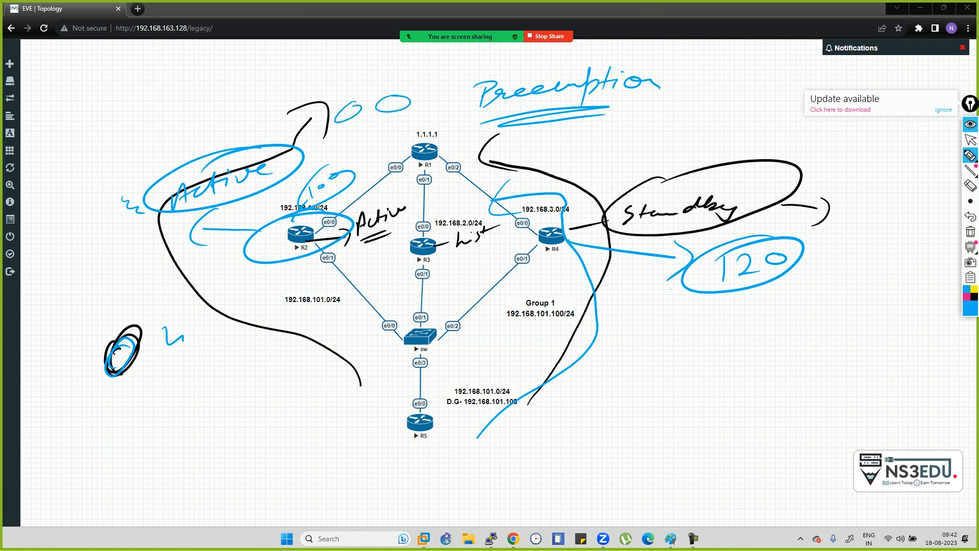
# - Write two Active labels with arrows pointing to R2, circling the lower one
pyautogui.moveTo(217, 199); pyautogui.dragTo(247, 223)
pyautogui.moveTo(246, 204)
pyautogui.mouseDown()
pyautogui.moveTo(253, 224)
pyautogui.moveTo(228, 237)
pyautogui.mouseUp()
pyautogui.moveTo(198, 280); pyautogui.dragTo(212, 269)
pyautogui.moveTo(219, 265)
pyautogui.mouseDown()
pyautogui.moveTo(231, 275)
pyautogui.moveTo(237, 262)
pyautogui.moveTo(300, 244)
pyautogui.mouseUp()
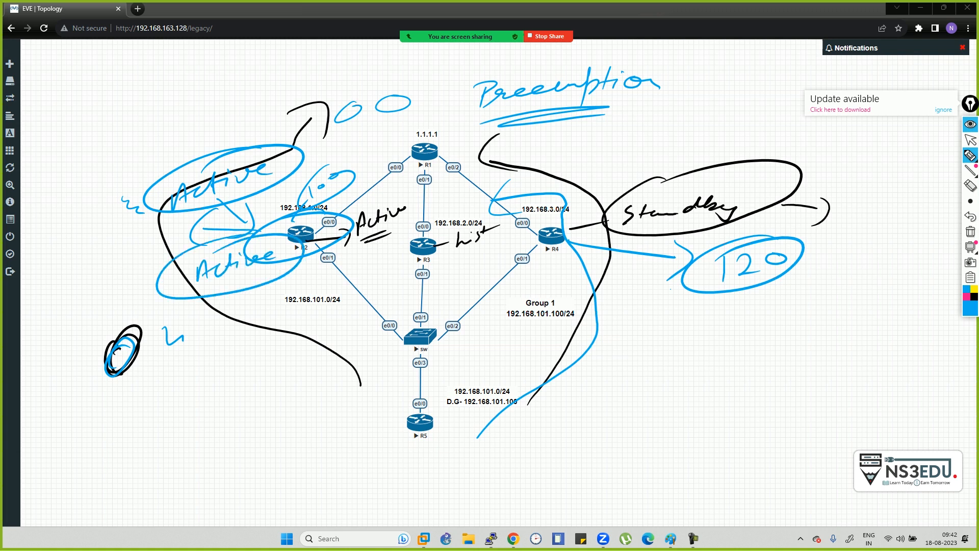
pyautogui.moveTo(294, 260)
pyautogui.mouseDown()
pyautogui.moveTo(232, 363)
pyautogui.moveTo(250, 350)
pyautogui.mouseUp()
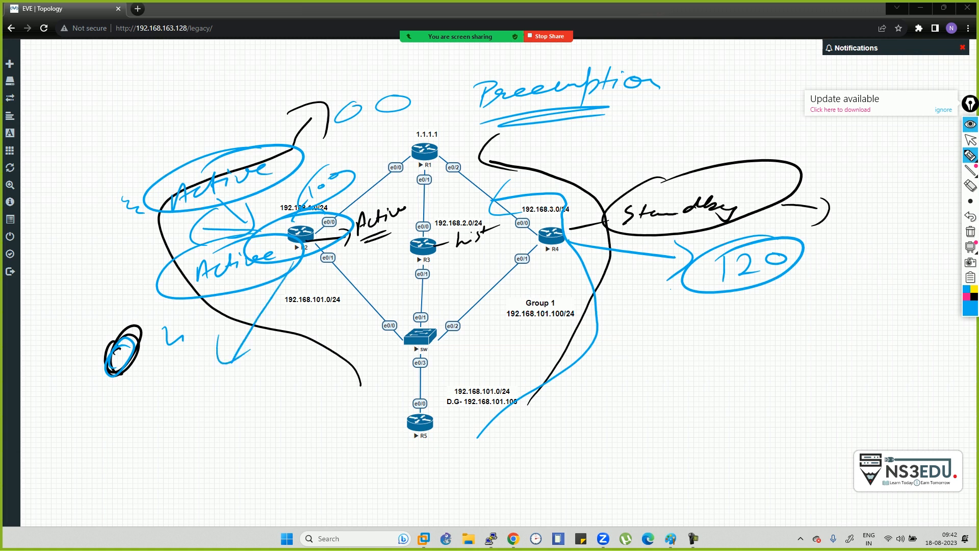
pyautogui.moveTo(191, 421); pyautogui.dragTo(220, 403)
pyautogui.moveTo(232, 372)
pyautogui.mouseDown()
pyautogui.moveTo(227, 410)
pyautogui.moveTo(246, 384)
pyautogui.moveTo(268, 389)
pyautogui.mouseUp()
pyautogui.moveTo(265, 380); pyautogui.dragTo(301, 371)
pyautogui.moveTo(293, 349)
pyautogui.mouseDown()
pyautogui.moveTo(326, 400)
pyautogui.moveTo(235, 363)
pyautogui.mouseUp()
# - Write a circled Active label to the right of the Standby circle
pyautogui.moveTo(756, 218); pyautogui.dragTo(846, 180)
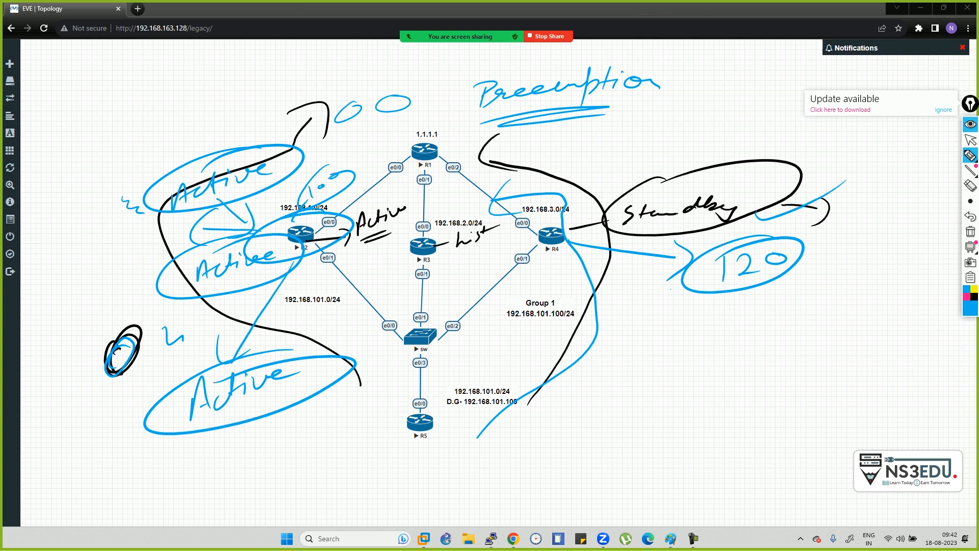
pyautogui.moveTo(844, 212)
pyautogui.mouseDown()
pyautogui.moveTo(849, 196)
pyautogui.moveTo(852, 209)
pyautogui.mouseUp()
pyautogui.moveTo(846, 206)
pyautogui.mouseDown()
pyautogui.moveTo(901, 208)
pyautogui.moveTo(926, 189)
pyautogui.mouseUp()
pyautogui.moveTo(918, 168)
pyautogui.mouseDown()
pyautogui.moveTo(837, 204)
pyautogui.moveTo(897, 164)
pyautogui.mouseUp()
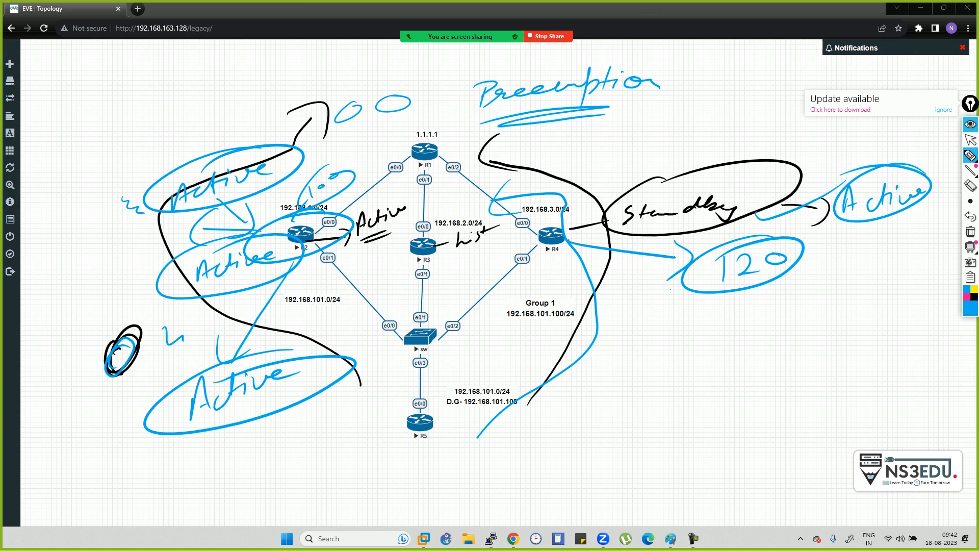
# - Underline Preemption again and branch from it to a 'default pri' note
pyautogui.moveTo(655, 81)
pyautogui.mouseDown()
pyautogui.moveTo(688, 73)
pyautogui.moveTo(701, 81)
pyautogui.mouseUp()
pyautogui.moveTo(630, 109); pyautogui.dragTo(660, 99)
pyautogui.moveTo(604, 110)
pyautogui.mouseDown()
pyautogui.moveTo(602, 132)
pyautogui.moveTo(626, 125)
pyautogui.moveTo(626, 142)
pyautogui.mouseUp()
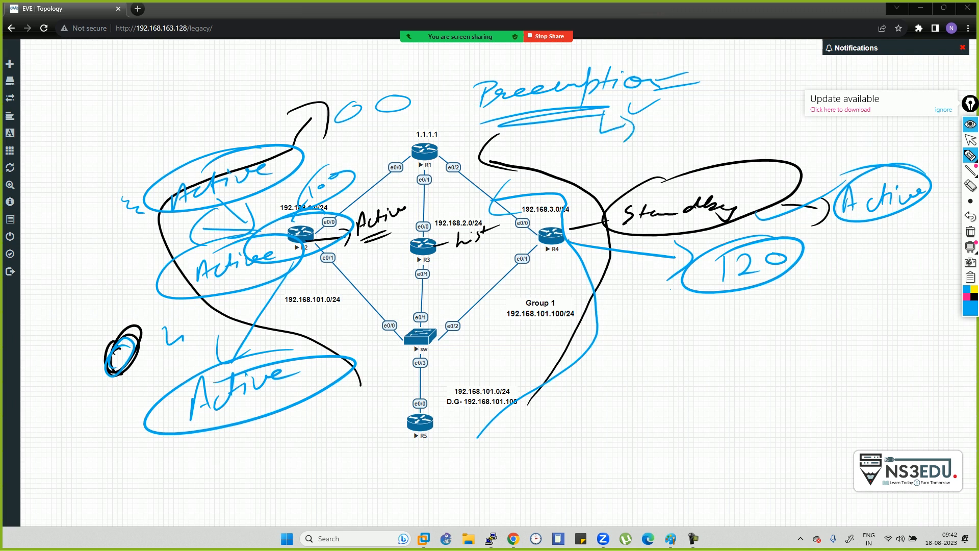
pyautogui.moveTo(661, 112)
pyautogui.mouseDown()
pyautogui.moveTo(659, 127)
pyautogui.moveTo(672, 116)
pyautogui.moveTo(680, 136)
pyautogui.moveTo(729, 91)
pyautogui.mouseUp()
pyautogui.moveTo(722, 100); pyautogui.dragTo(777, 85)
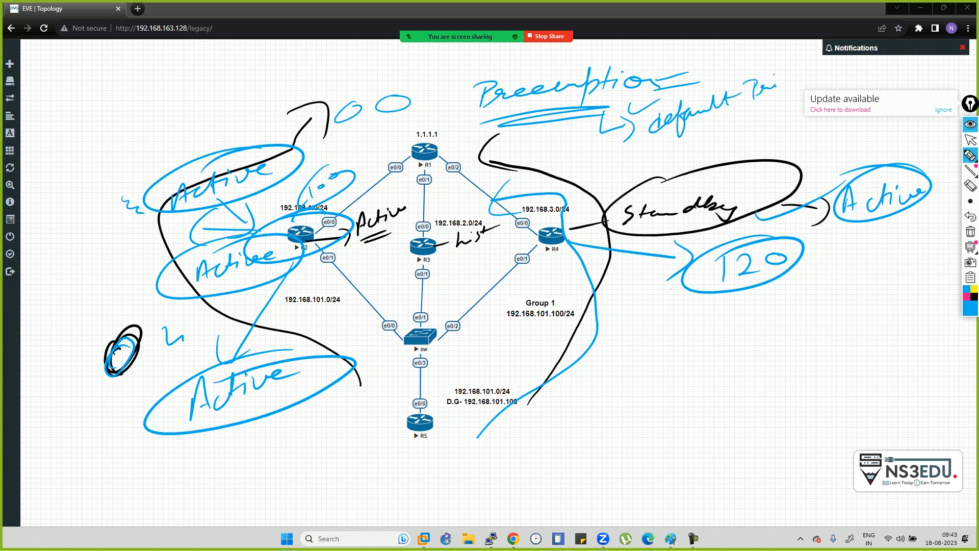
# - Jot priority values 110 and 100 under the default note, circling the 100
pyautogui.moveTo(631, 164); pyautogui.dragTo(662, 158)
pyautogui.moveTo(658, 168); pyautogui.dragTo(655, 169)
pyautogui.moveTo(686, 137); pyautogui.dragTo(693, 147)
pyautogui.moveTo(700, 132)
pyautogui.mouseDown()
pyautogui.moveTo(706, 142)
pyautogui.moveTo(716, 128)
pyautogui.mouseUp()
pyautogui.moveTo(658, 168); pyautogui.dragTo(674, 160)
pyautogui.moveTo(674, 154)
pyautogui.mouseDown()
pyautogui.moveTo(682, 167)
pyautogui.moveTo(705, 154)
pyautogui.mouseUp()
pyautogui.moveTo(713, 149); pyautogui.dragTo(781, 122)
pyautogui.moveTo(779, 111)
pyautogui.mouseDown()
pyautogui.moveTo(765, 140)
pyautogui.moveTo(788, 116)
pyautogui.mouseUp()
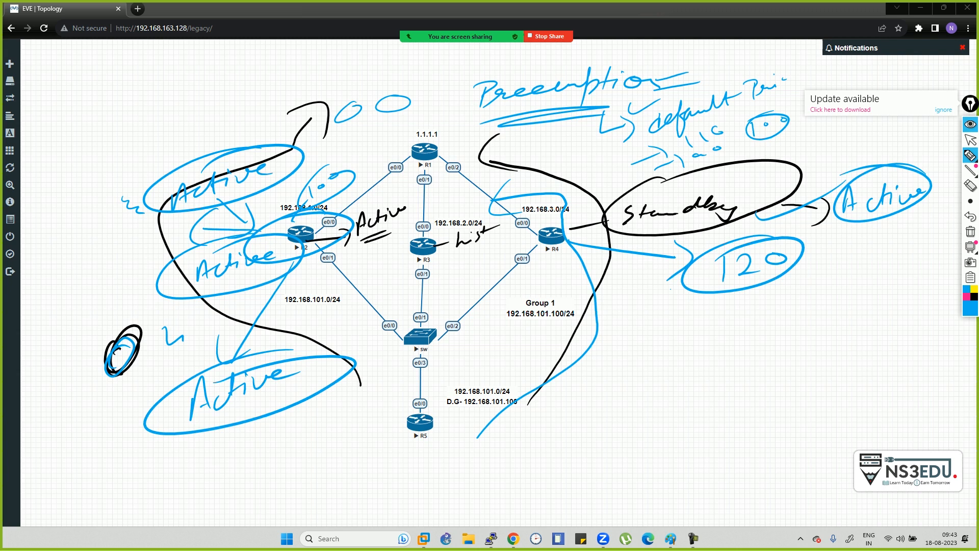
# - Clear the Epic Pen annotations and exit interface configuration on R4
pyautogui.hotkey('alt', 'Tab')
pyautogui.hotkey('alt', 'Tab')
pyautogui.hotkey('alt', 'Tab')
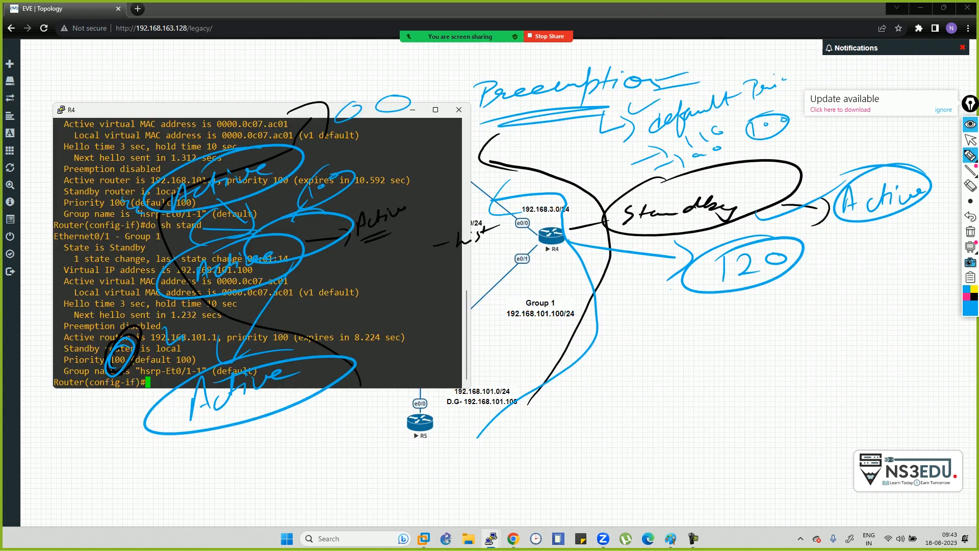
pyautogui.click(970, 231)
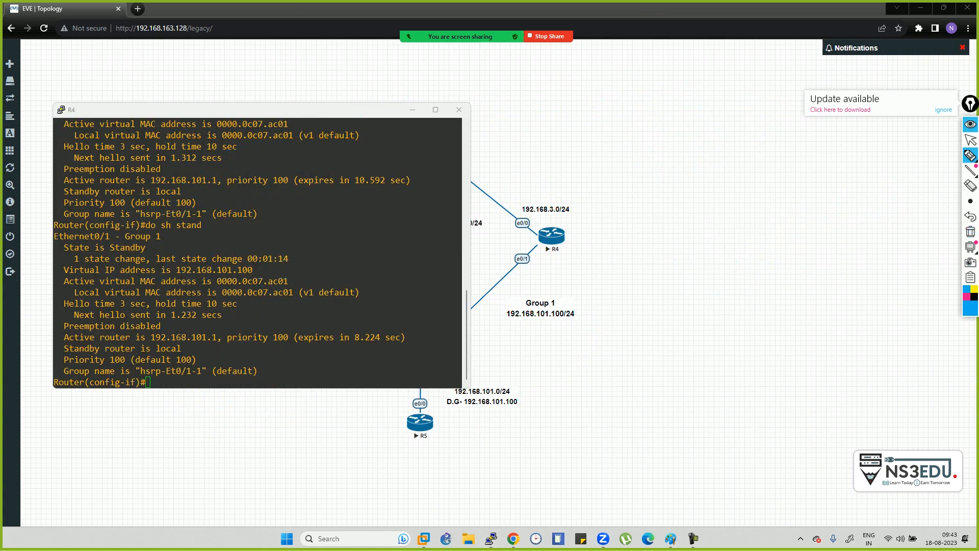
pyautogui.click(970, 139)
pyautogui.click(260, 281)
pyautogui.write('exit')
pyautogui.press('Return')
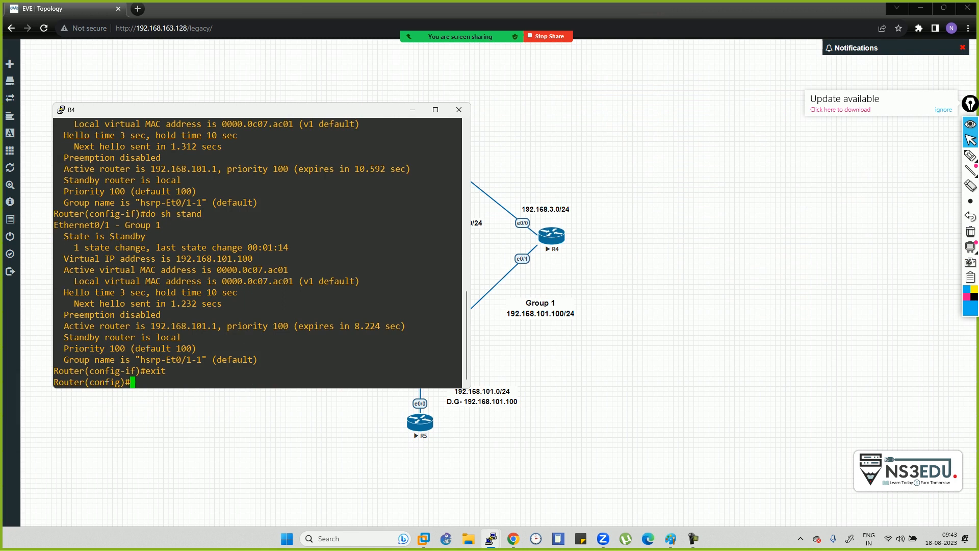
# - On R2, leave the current interface and enter interface e0/1, starting a standby command
pyautogui.hotkey('alt', 'Tab')
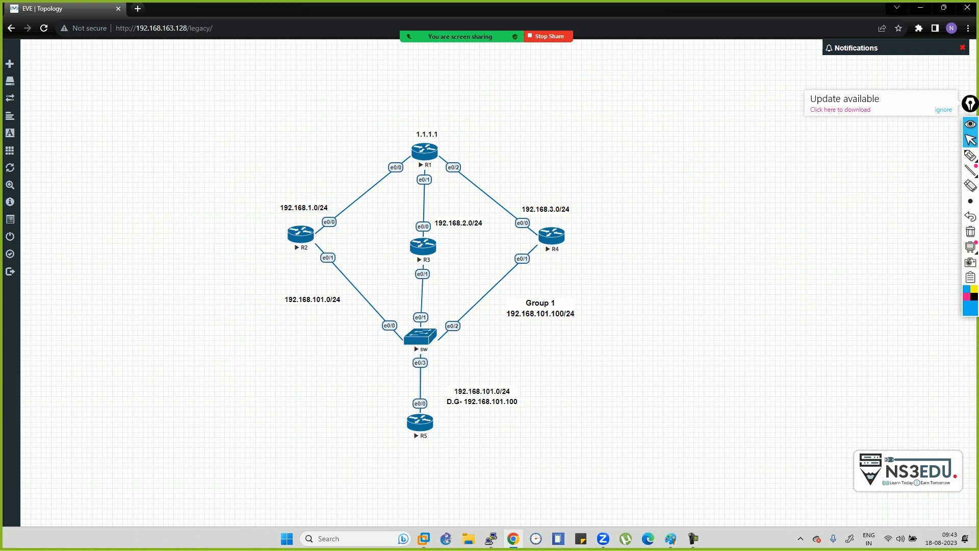
pyautogui.hotkey('alt', 'Tab')
pyautogui.hotkey('alt', 'Tab')
pyautogui.hotkey('alt', 'Tab')
pyautogui.hotkey('alt', 'Tab')
pyautogui.hotkey('alt', 'Tab')
pyautogui.hotkey('alt', 'Tab')
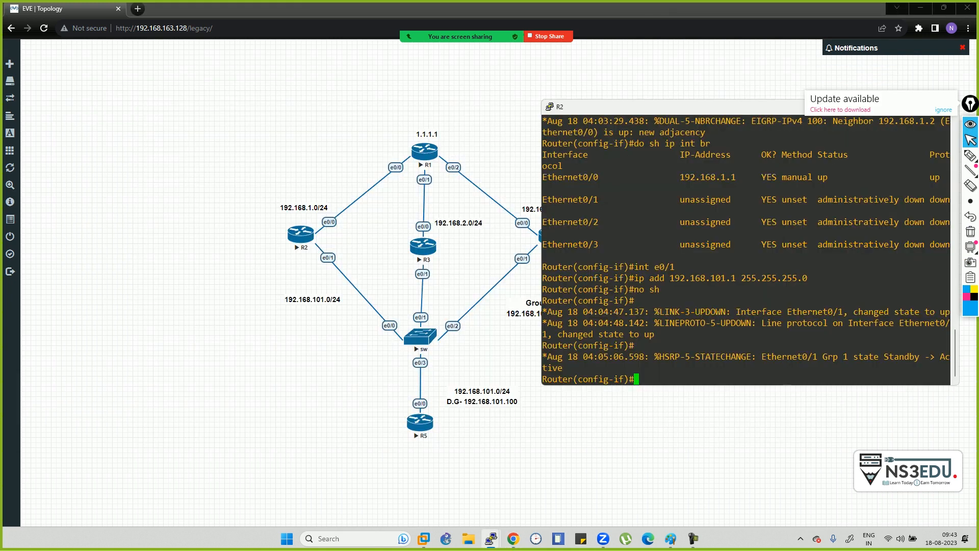
pyautogui.write('exit')
pyautogui.press('Return')
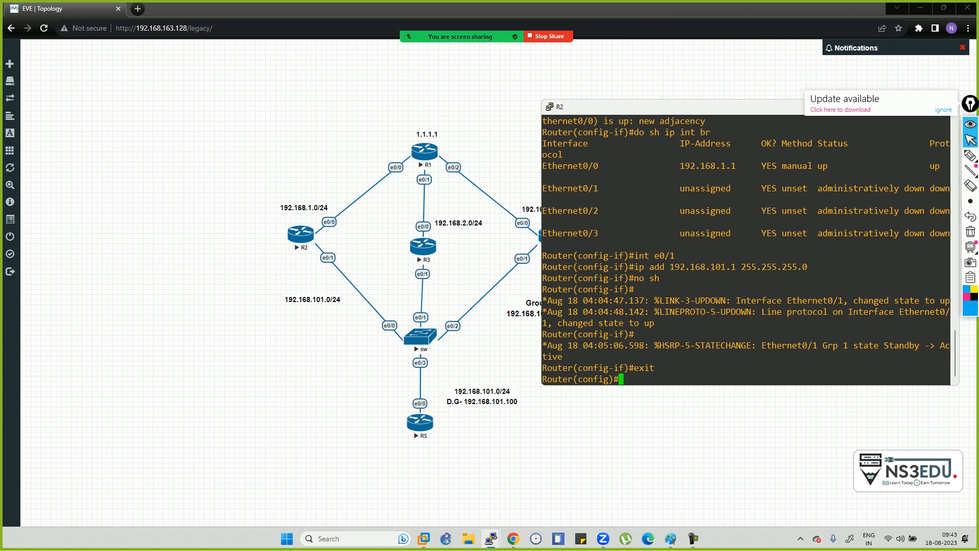
pyautogui.write('int e0/1')
pyautogui.press('Return')
pyautogui.write('sta')
pyautogui.press('Tab')
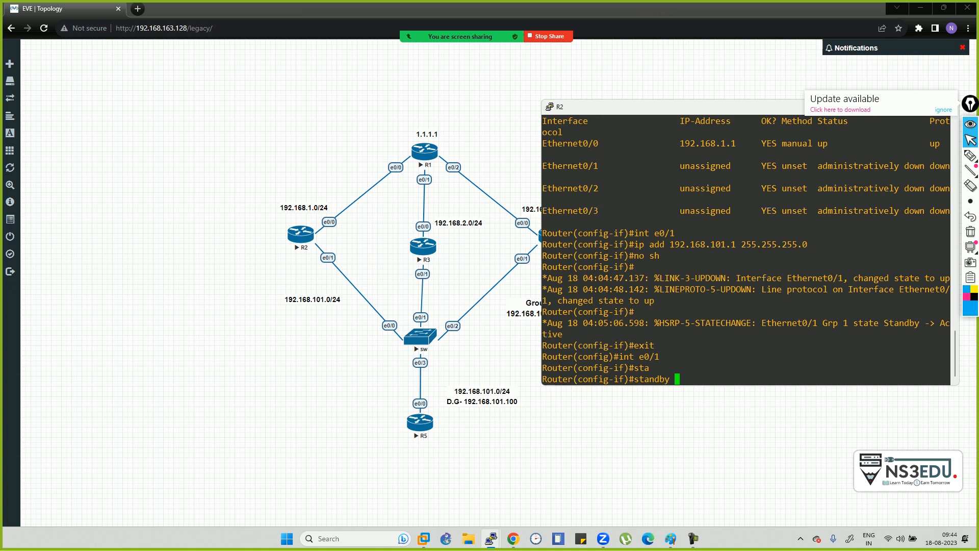
# - Set R2's HSRP group 1 priority to 90
pyautogui.write('1 ?')
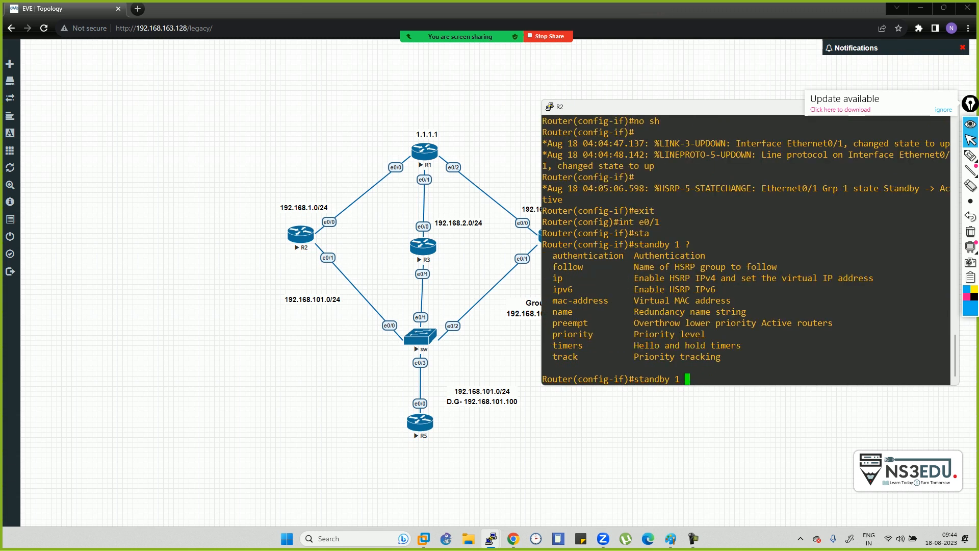
pyautogui.write('pr')
pyautogui.press('Tab')
pyautogui.write('i')
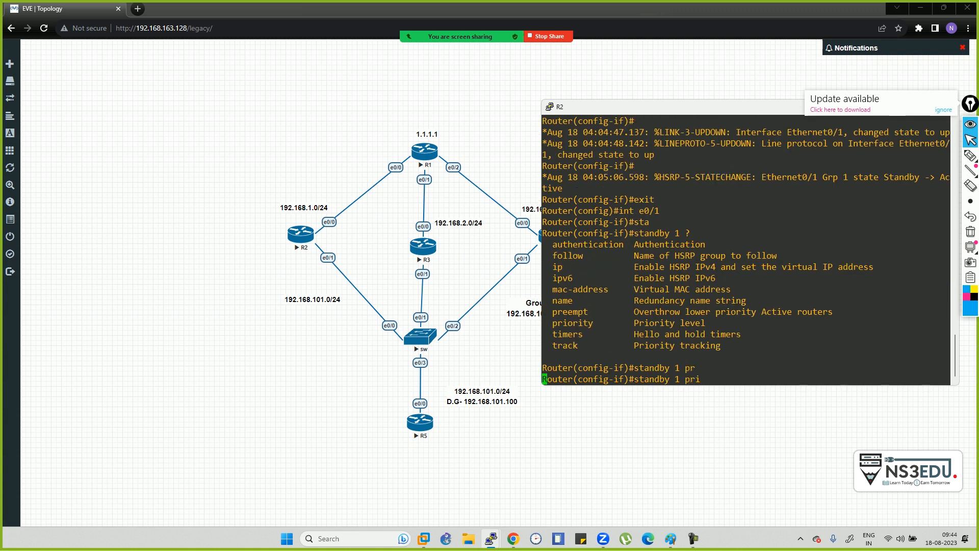
pyautogui.press('Tab')
pyautogui.write('?')
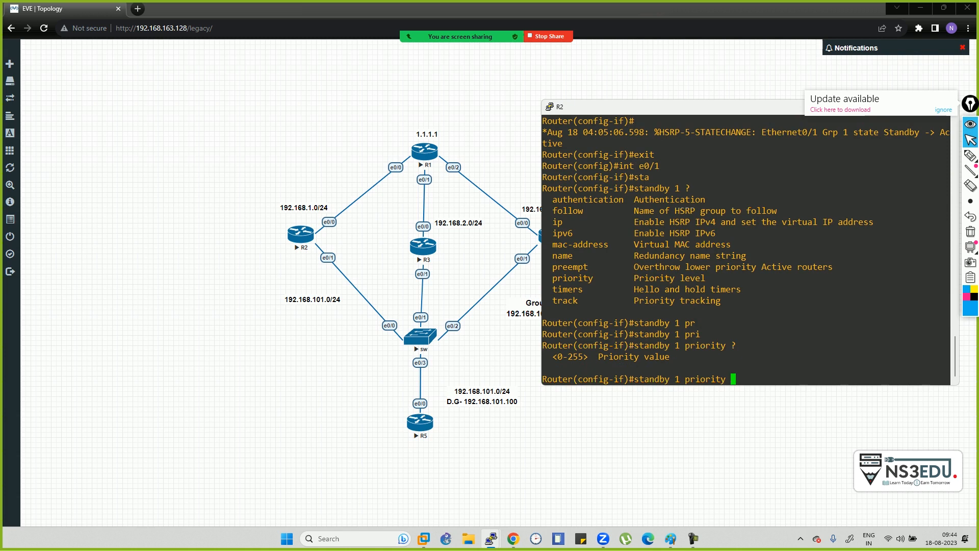
pyautogui.write('90')
pyautogui.press('Return')
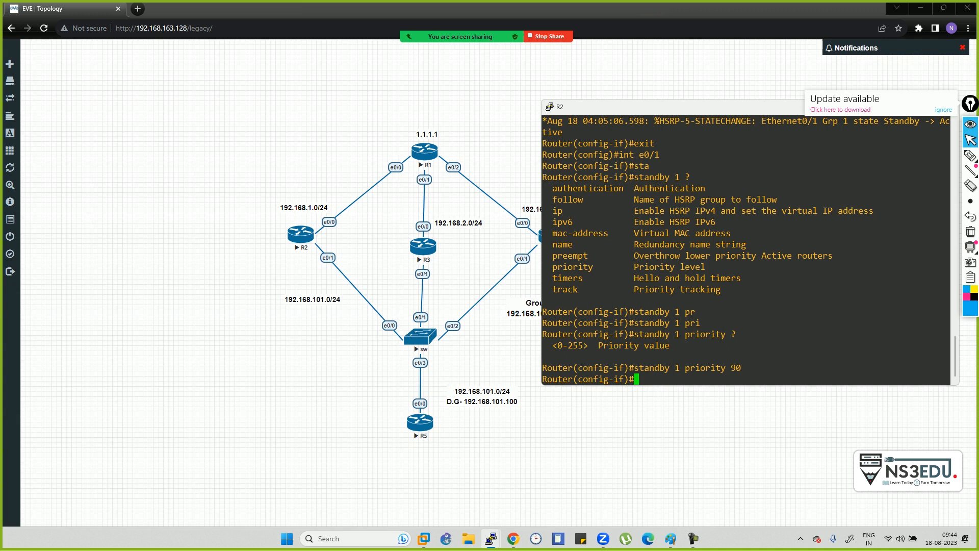
# - Enable preemption on R2's HSRP group 1 with 'standby 1 preempt'
pyautogui.write('stan')
pyautogui.press('Tab')
pyautogui.write('1 pre')
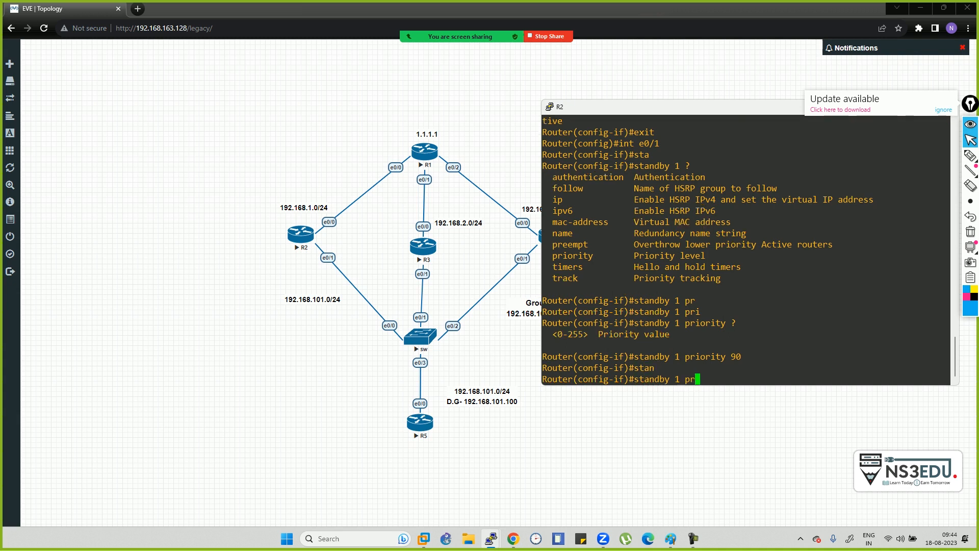
pyautogui.press('Tab')
pyautogui.press('Return')
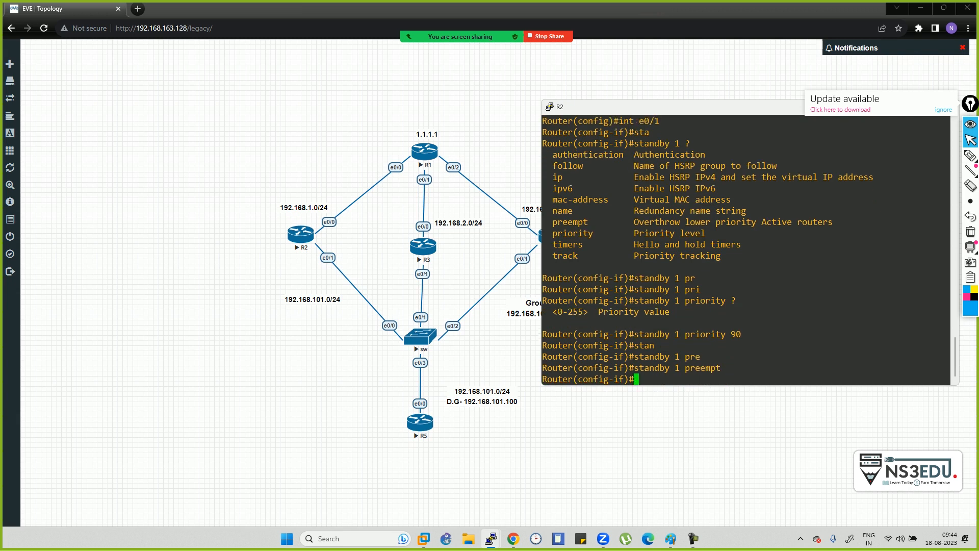
# - Leave interface configuration and enter the 'do show standby' command
pyautogui.write('exit')
pyautogui.press('Return')
pyautogui.write('do sh stan')
pyautogui.press('Tab')
# - Display R2's standby status, highlighting Preemption enabled, priority 90 and the standby router address
pyautogui.press('Return')
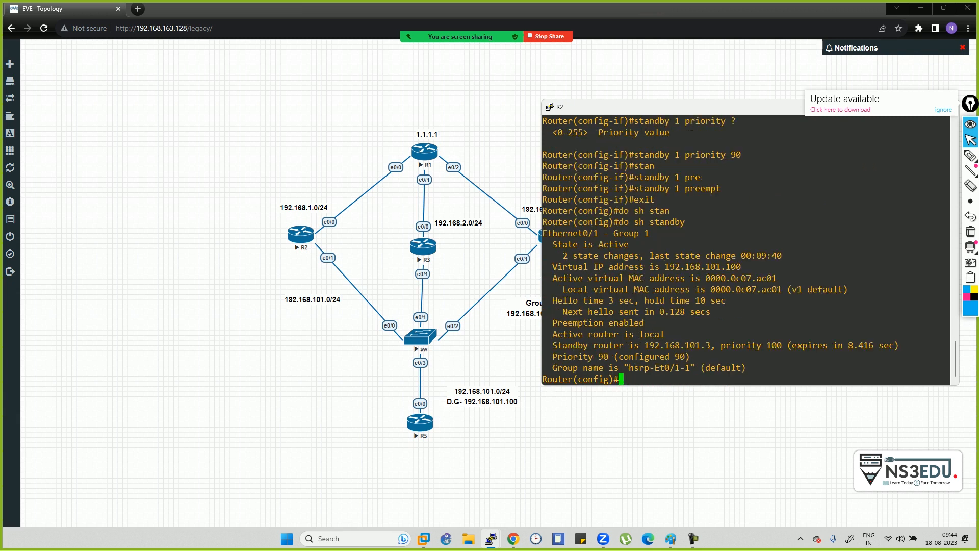
pyautogui.moveTo(552, 323); pyautogui.dragTo(950, 323)
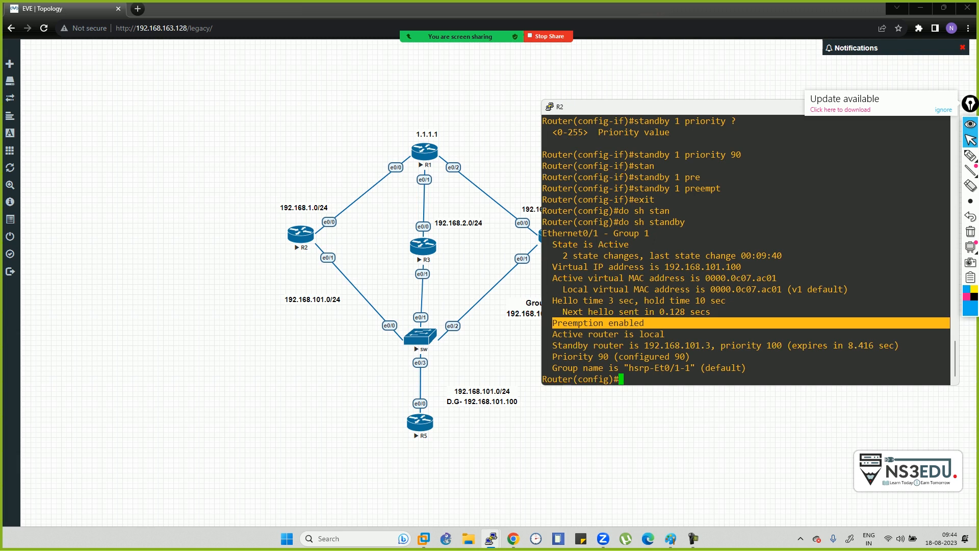
pyautogui.moveTo(547, 356); pyautogui.dragTo(950, 356)
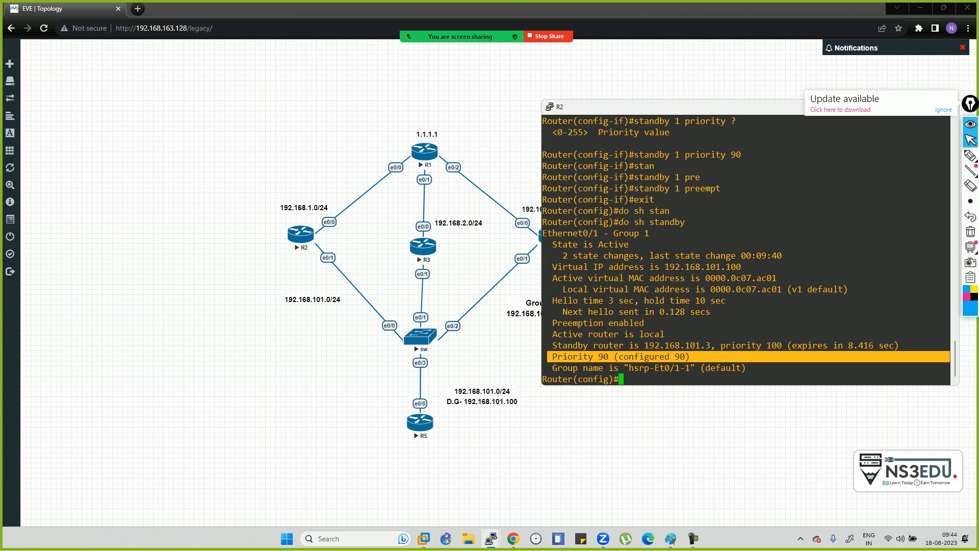
pyautogui.moveTo(552, 345); pyautogui.dragTo(716, 346)
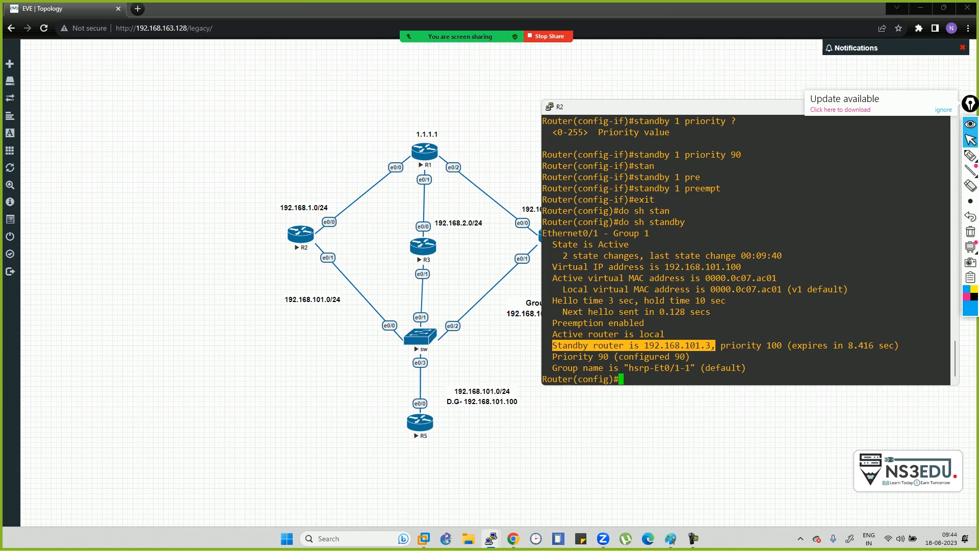
# - Reposition R2's console, highlight the peer's priority 100 versus R2's 90, then minimize it
pyautogui.moveTo(678, 106); pyautogui.dragTo(727, 123)
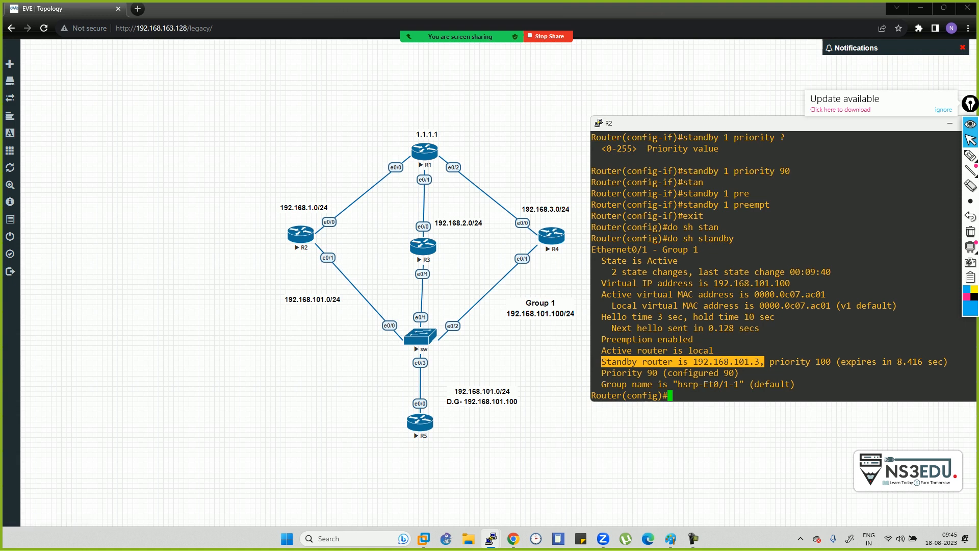
pyautogui.moveTo(683, 123); pyautogui.dragTo(573, 86)
pyautogui.moveTo(654, 325); pyautogui.dragTo(724, 325)
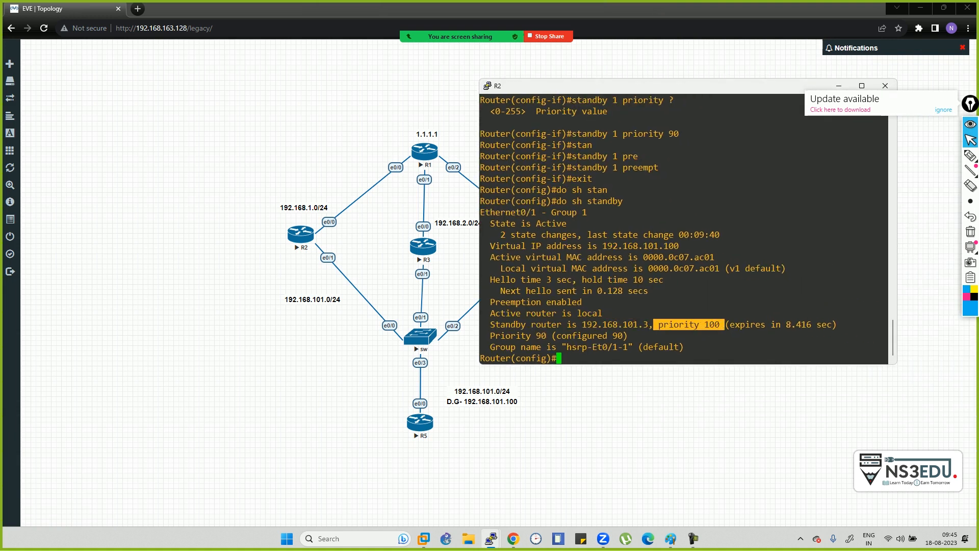
pyautogui.moveTo(490, 336); pyautogui.dragTo(551, 336)
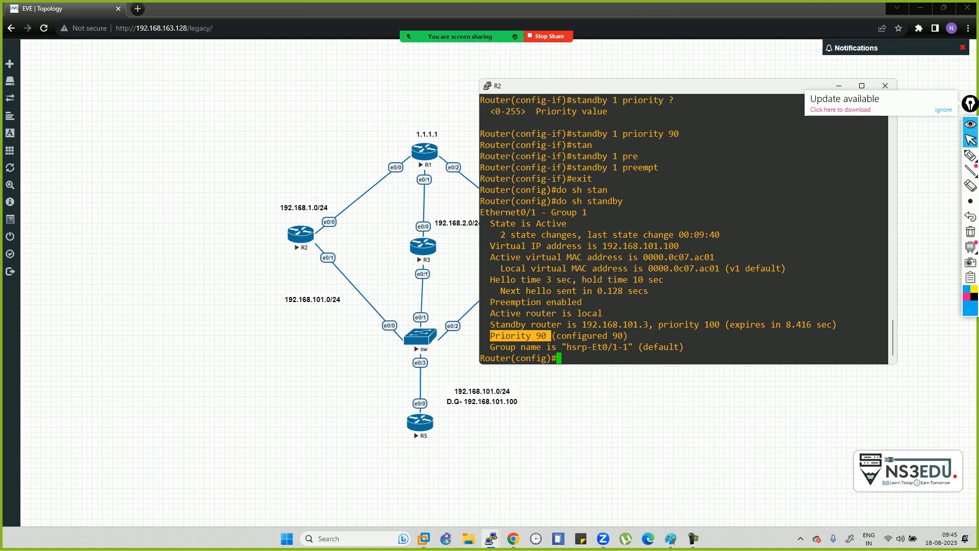
pyautogui.moveTo(663, 324); pyautogui.dragTo(720, 324)
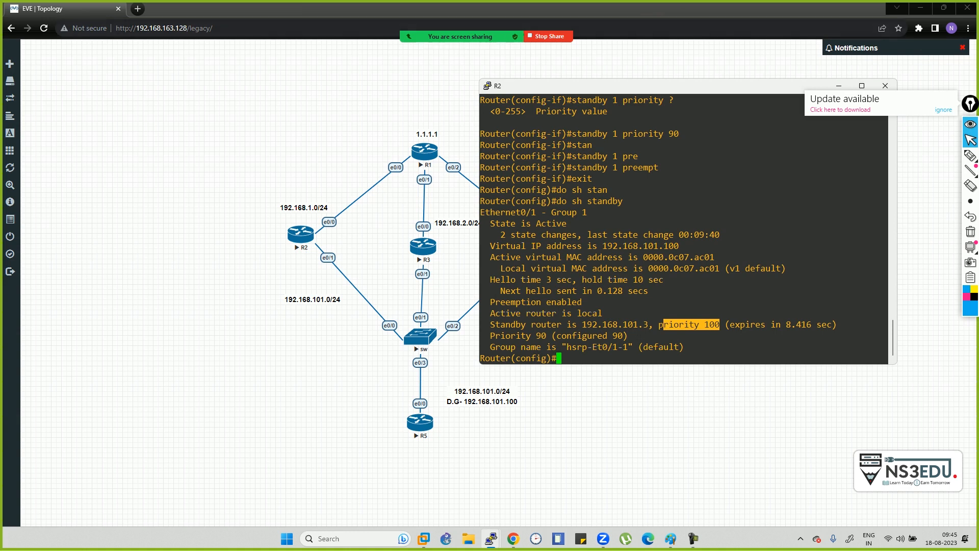
pyautogui.click(839, 86)
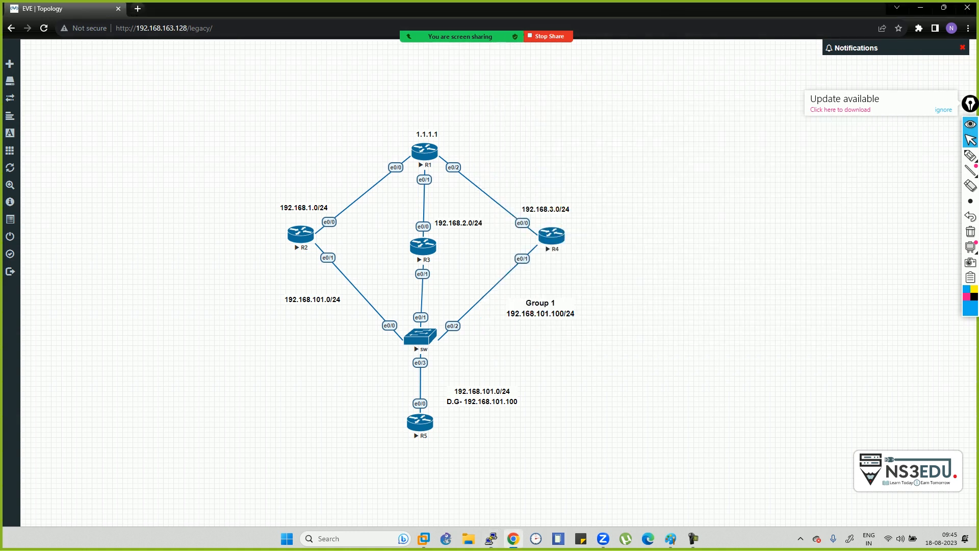
# - Show R4's standby status and highlight its 'Preemption disabled' line
pyautogui.hotkey('alt', 'Tab')
pyautogui.hotkey('alt', 'Tab')
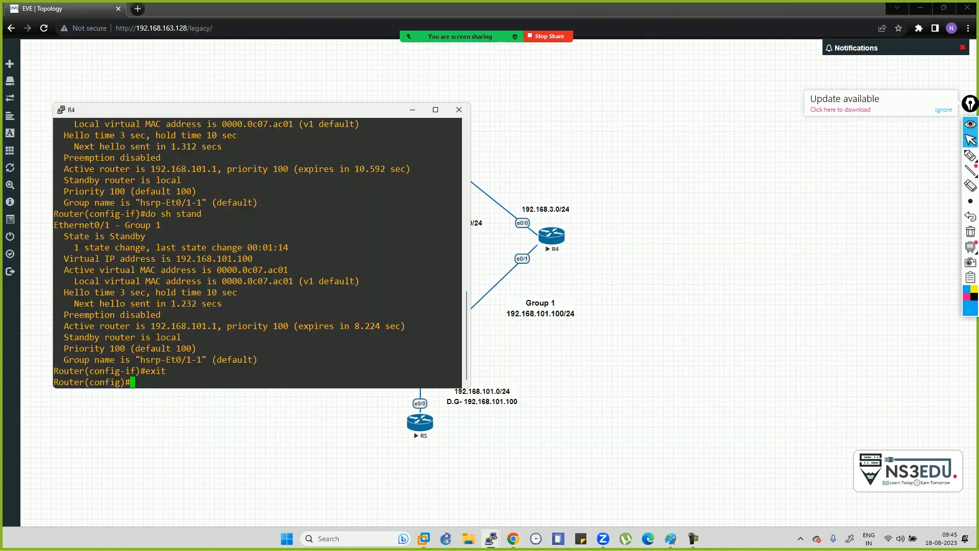
pyautogui.press('Return')
pyautogui.press('Return')
pyautogui.press('Return')
pyautogui.write('do sh stan')
pyautogui.press('Tab')
pyautogui.press('Return')
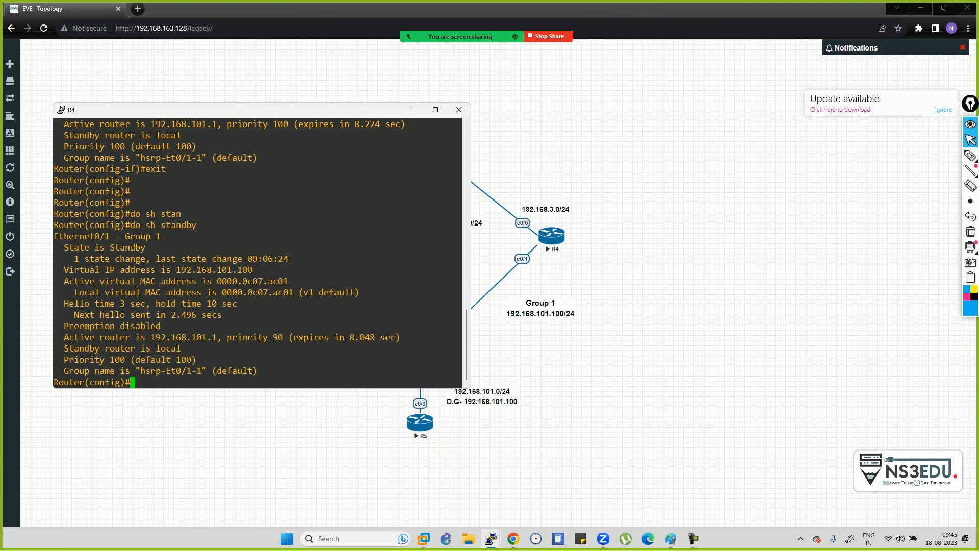
pyautogui.moveTo(60, 326); pyautogui.dragTo(177, 326)
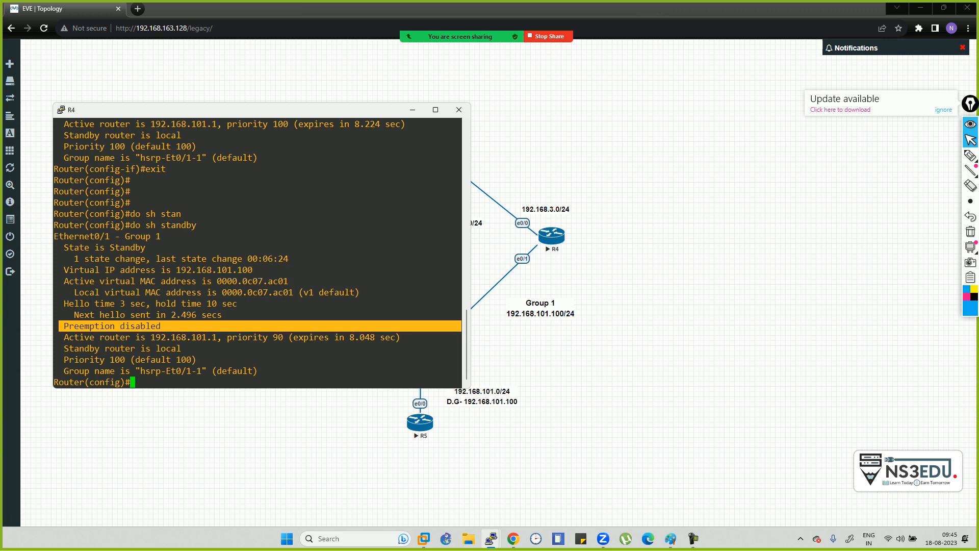
# - On R4, enter interface e0/1 and set HSRP group 1 priority to 120
pyautogui.write('int e0.1')
pyautogui.press('BackSpace')
pyautogui.press('BackSpace')
pyautogui.write('/1')
pyautogui.press('Return')
pyautogui.write('stan')
pyautogui.press('Tab')
pyautogui.write('1 pr')
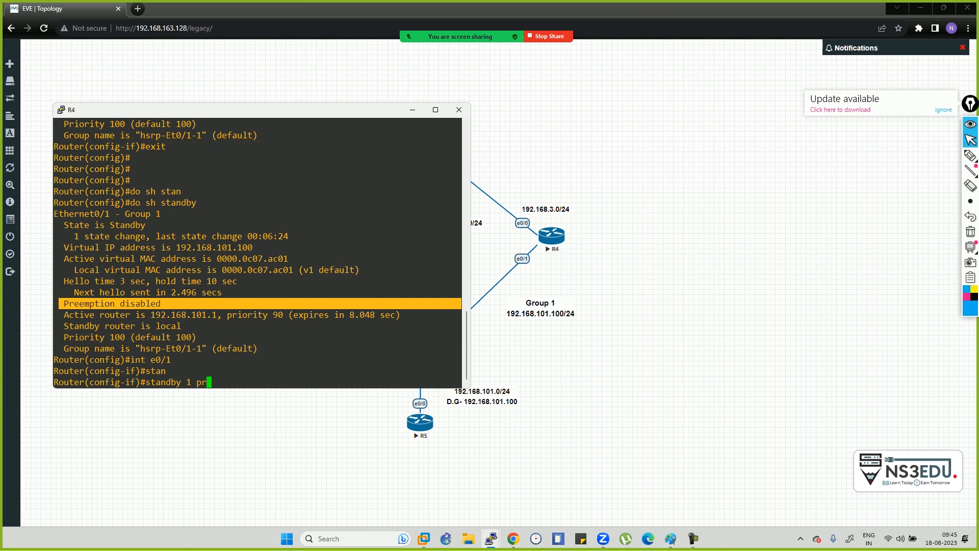
pyautogui.press('Tab')
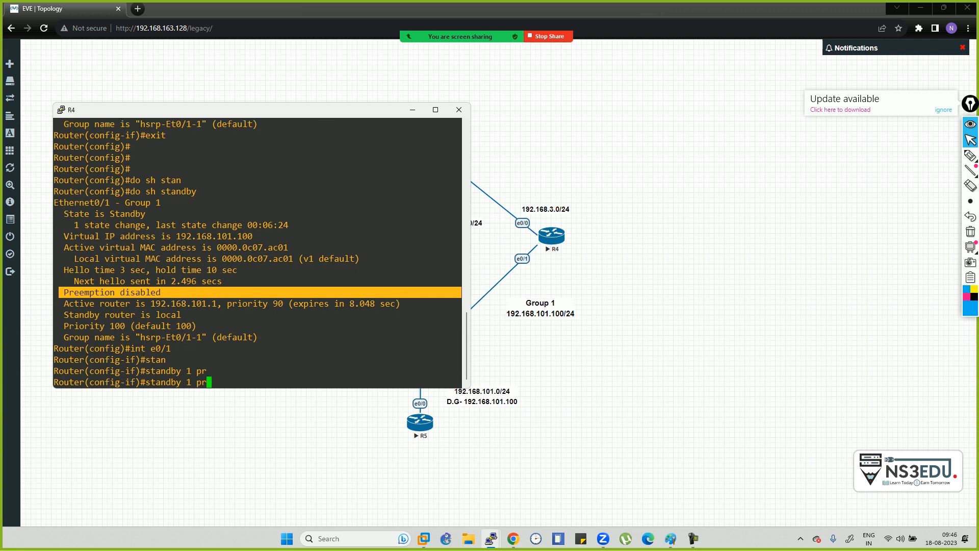
pyautogui.write('i')
pyautogui.press('Tab')
pyautogui.write('120')
pyautogui.press('Return')
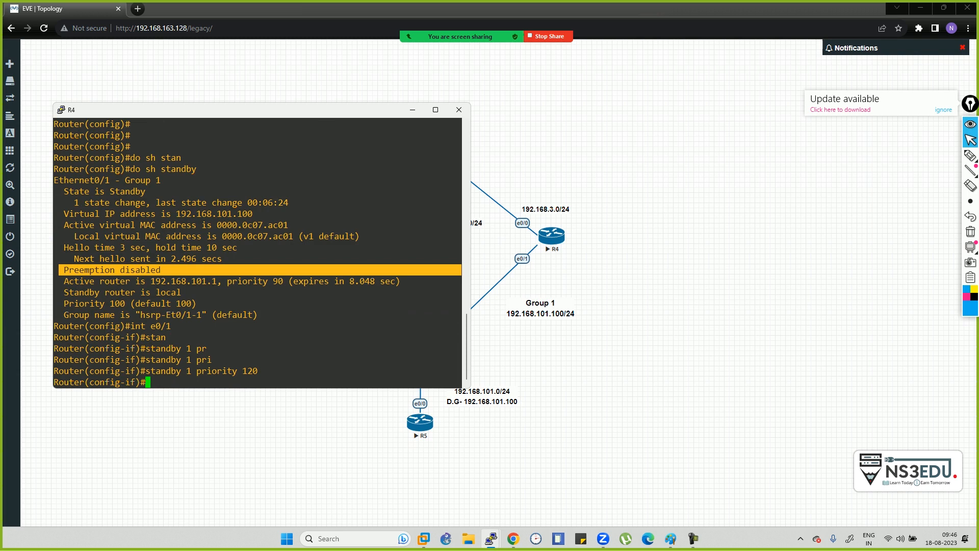
# - Exit interface mode and display R4's standby status, now priority 120 but still Standby
pyautogui.write('e')
pyautogui.write('xit')
pyautogui.press('Return')
pyautogui.write('do sh stan')
pyautogui.press('Tab')
pyautogui.write('dby')
pyautogui.press('Return')
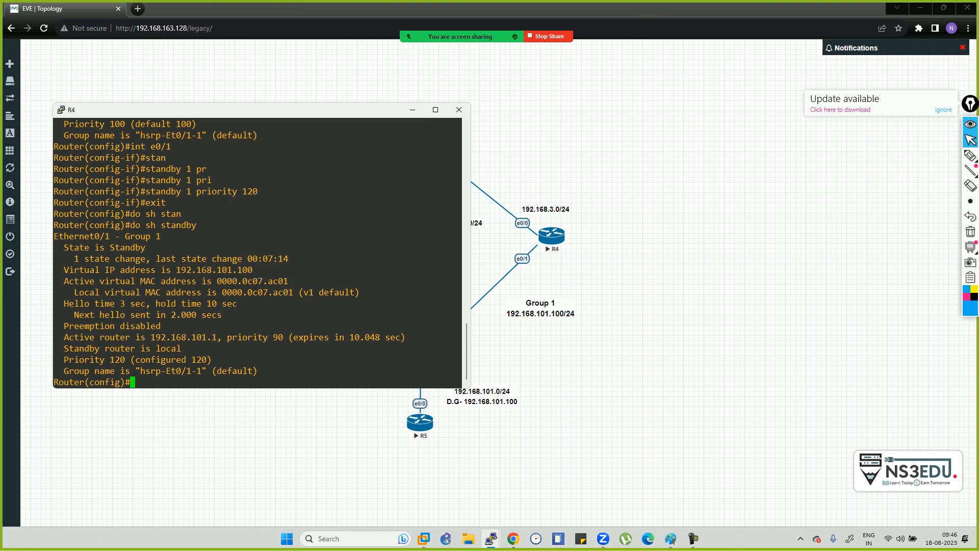
# - Re-enter interface e0/1 on R4 and begin a standby command
pyautogui.write('int e0/1')
pyautogui.press('Return')
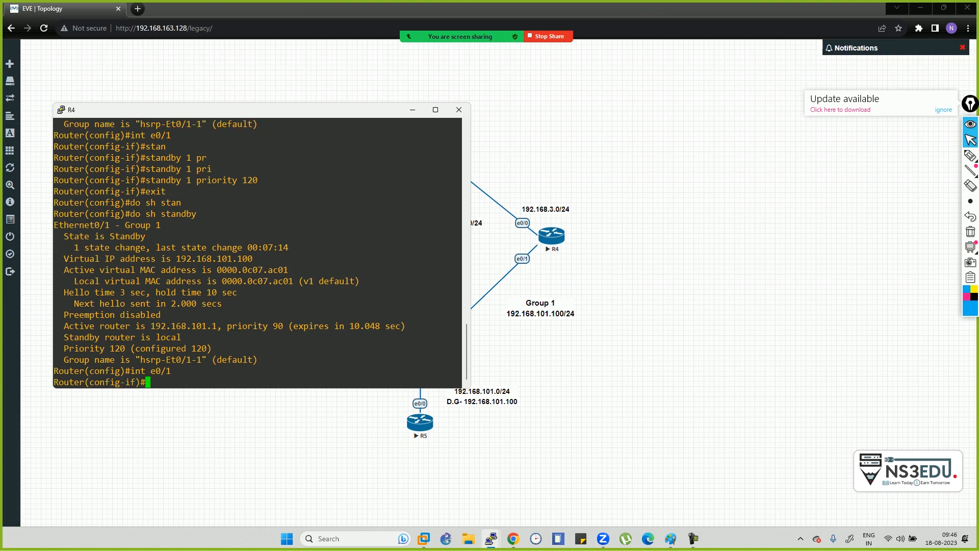
pyautogui.write('stan')
pyautogui.press('Tab')
# - Enable 'standby 1 preempt' on R4 and highlight the Standby -> Active log message
pyautogui.write('1 pre')
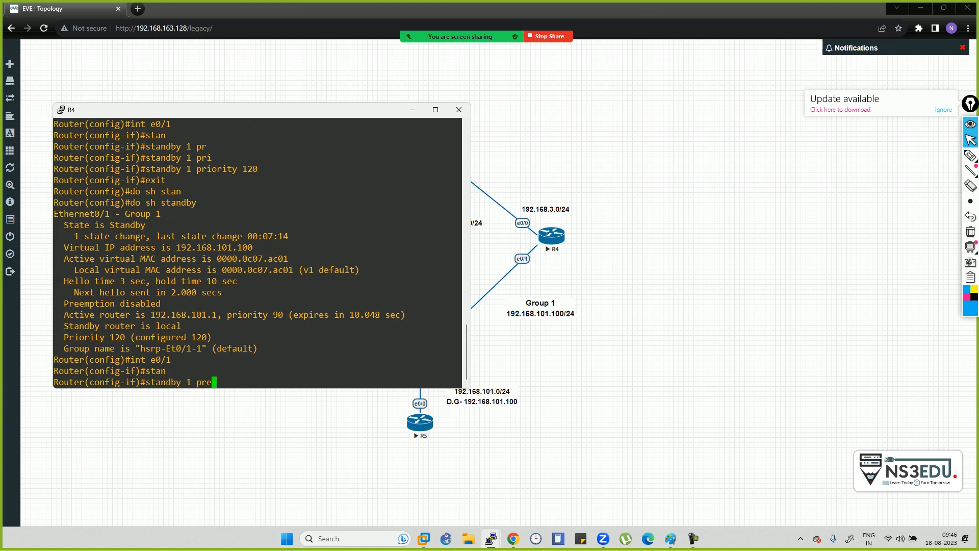
pyautogui.press('Tab')
pyautogui.press('Return')
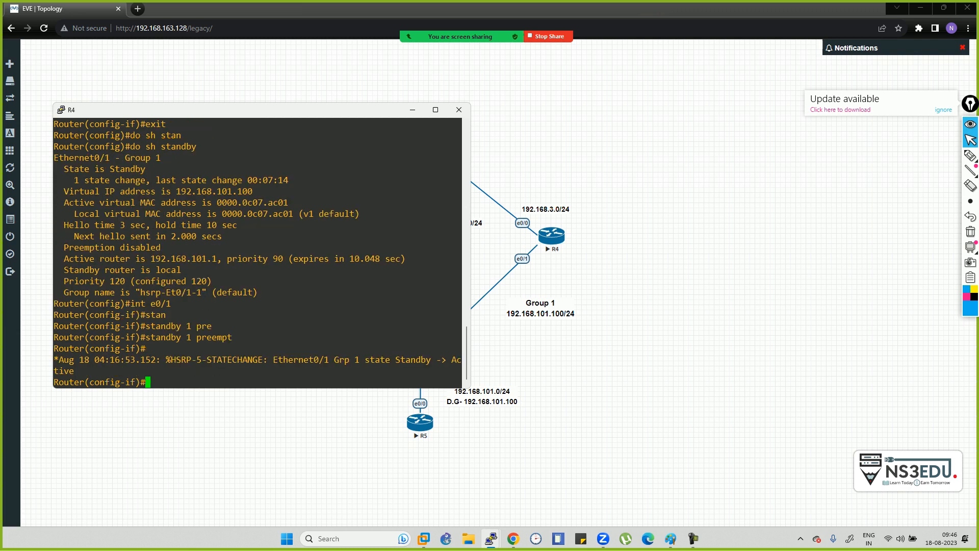
pyautogui.moveTo(273, 360); pyautogui.dragTo(204, 371)
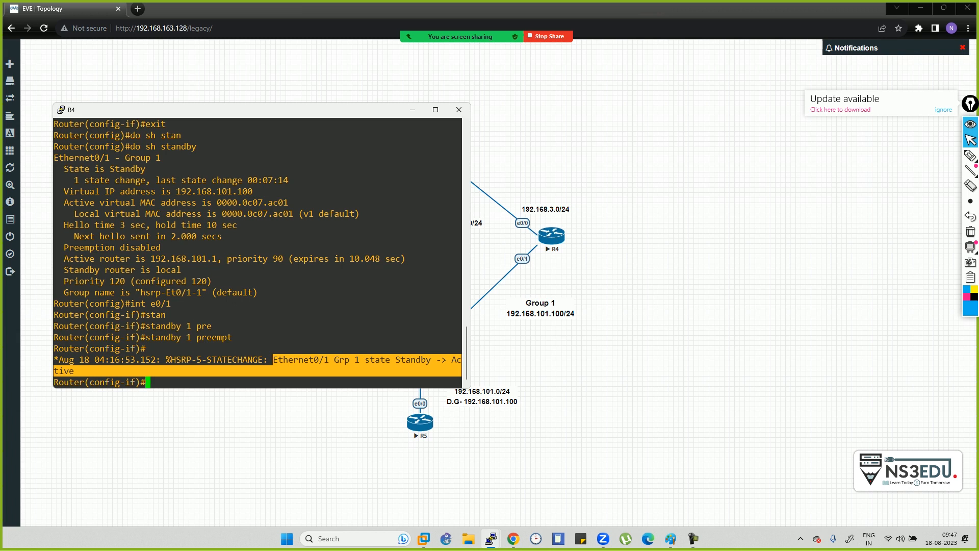
pyautogui.click(266, 370)
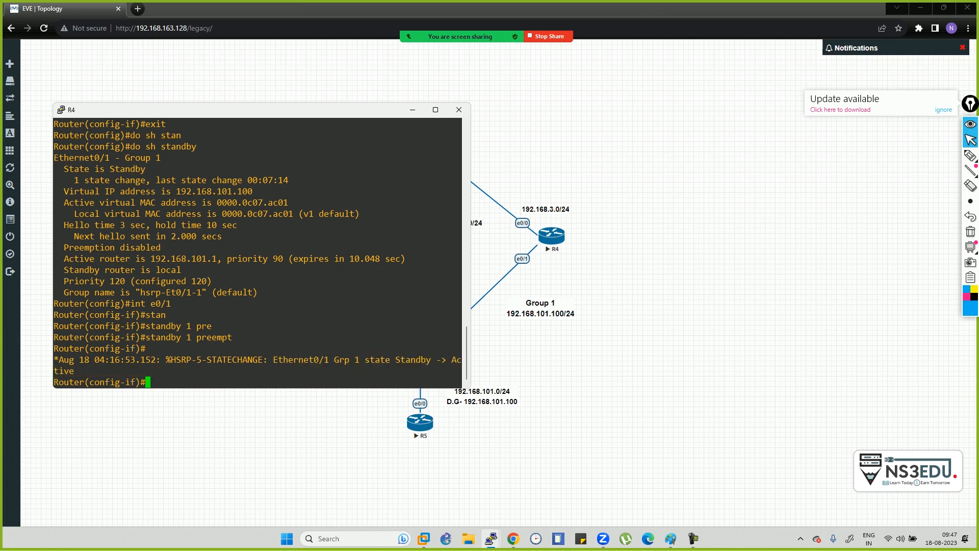
pyautogui.moveTo(271, 360); pyautogui.dragTo(265, 371)
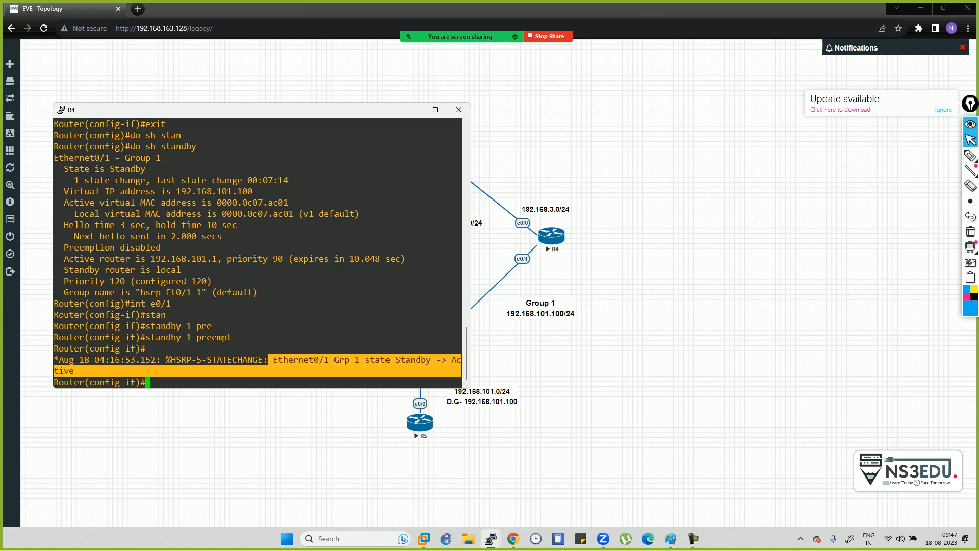
pyautogui.moveTo(229, 109); pyautogui.dragTo(746, 93)
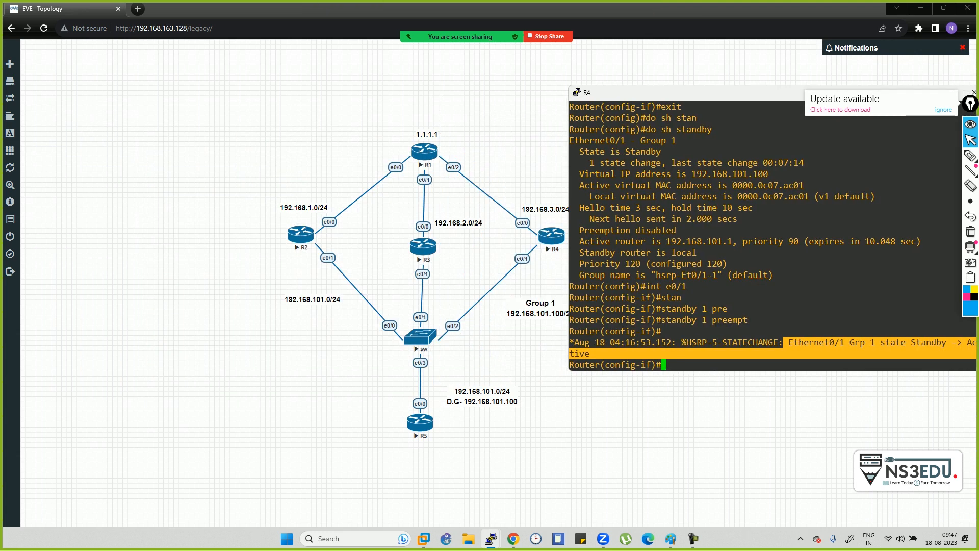
# - Dismiss the update notice and enter configuration mode on R5 with en and conf t
pyautogui.click(944, 110)
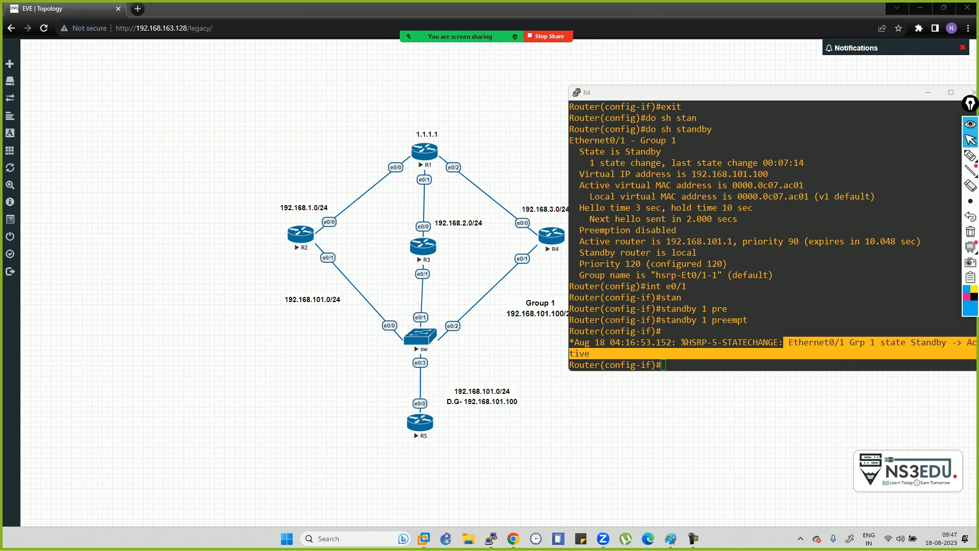
pyautogui.hotkey('alt', 'Tab')
pyautogui.hotkey('alt', 'Tab')
pyautogui.hotkey('alt', 'Tab')
pyautogui.hotkey('alt', 'Tab')
pyautogui.hotkey('alt', 'Tab')
pyautogui.hotkey('alt', 'Tab')
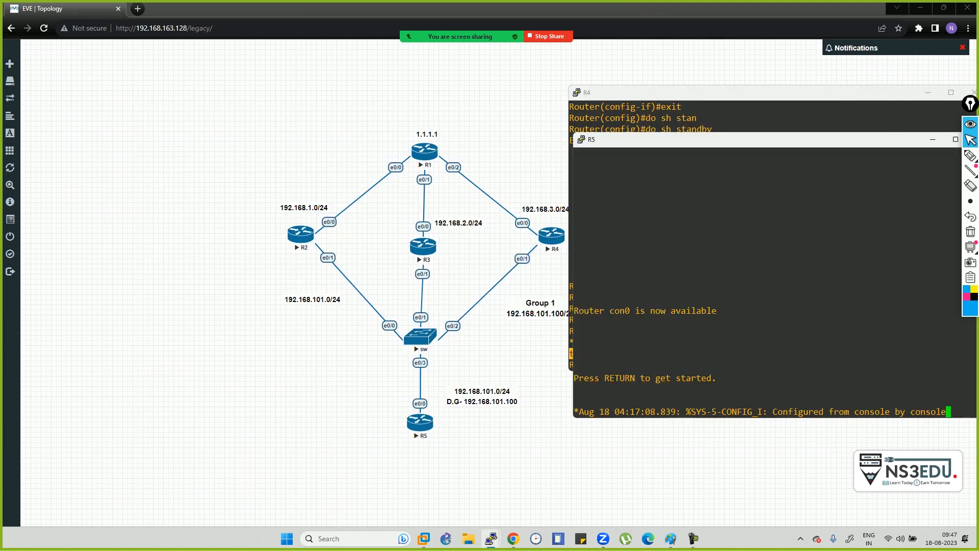
pyautogui.press('Return')
pyautogui.press('Return')
pyautogui.press('Return')
pyautogui.press('Return')
pyautogui.press('Return')
pyautogui.press('Return')
pyautogui.press('Return')
pyautogui.write('en')
pyautogui.press('Return')
pyautogui.write('conf t')
pyautogui.press('Return')
# - Traceroute from R5 to 1.1.1.1 and mark the first hop 192.168.101.3
pyautogui.write('do ping 1')
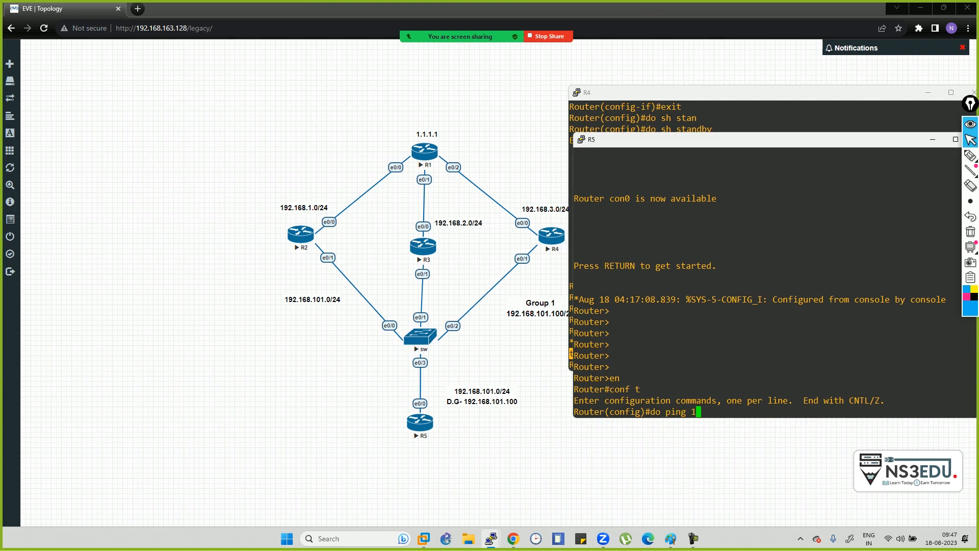
pyautogui.press('BackSpace')
pyautogui.press('BackSpace')
pyautogui.press('BackSpace')
pyautogui.press('BackSpace')
pyautogui.press('BackSpace')
pyautogui.press('BackSpace')
pyautogui.press('BackSpace')
pyautogui.press('BackSpace')
pyautogui.press('BackSpace')
pyautogui.write('tra')
pyautogui.press('Tab')
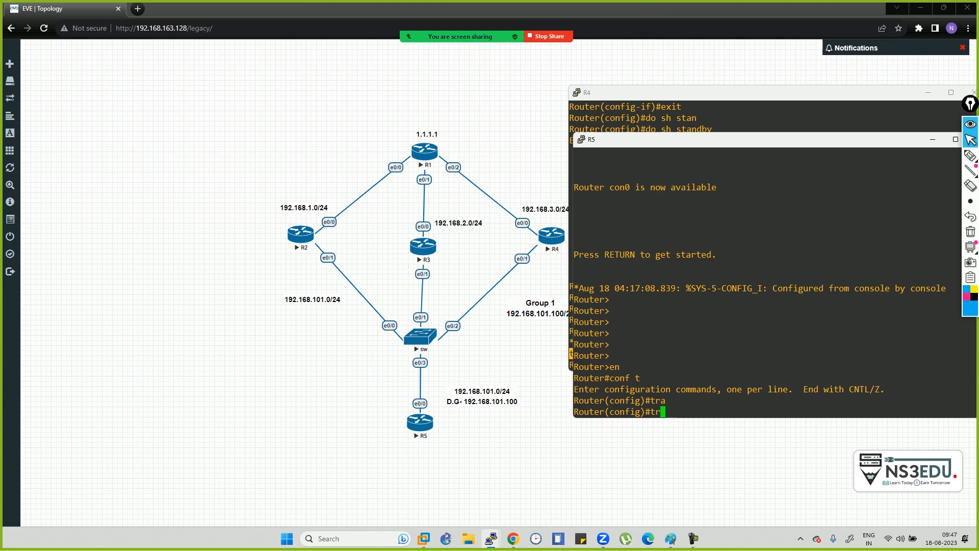
pyautogui.press('BackSpace')
pyautogui.press('BackSpace')
pyautogui.press('BackSpace')
pyautogui.write('do tr')
pyautogui.write('a')
pyautogui.write('ace')
pyautogui.press('Tab')
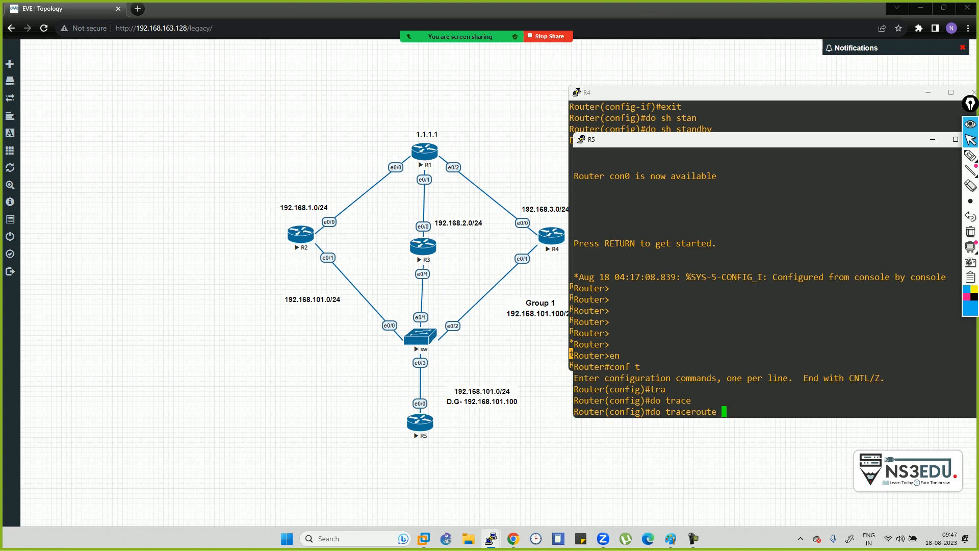
pyautogui.write('1.1.1.1')
pyautogui.press('Return')
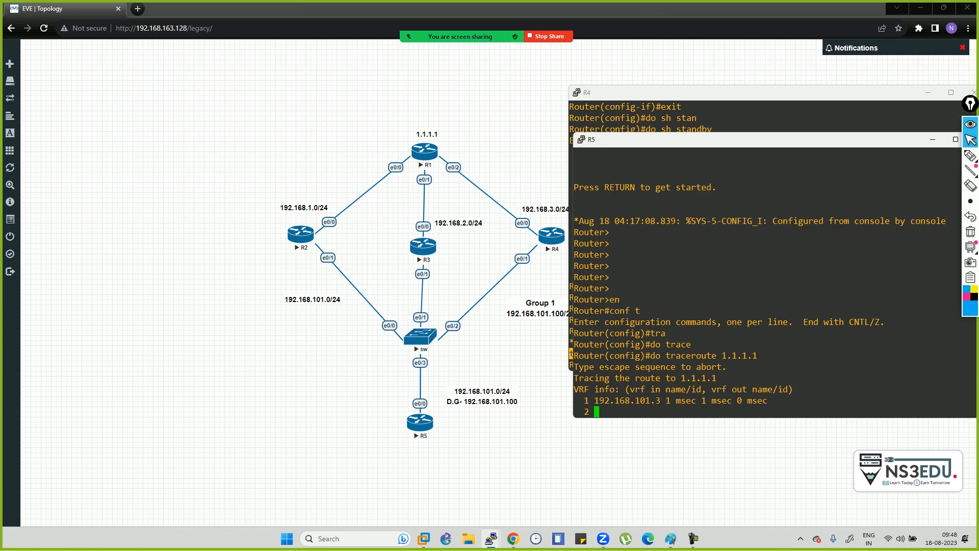
pyautogui.moveTo(590, 400); pyautogui.dragTo(974, 400)
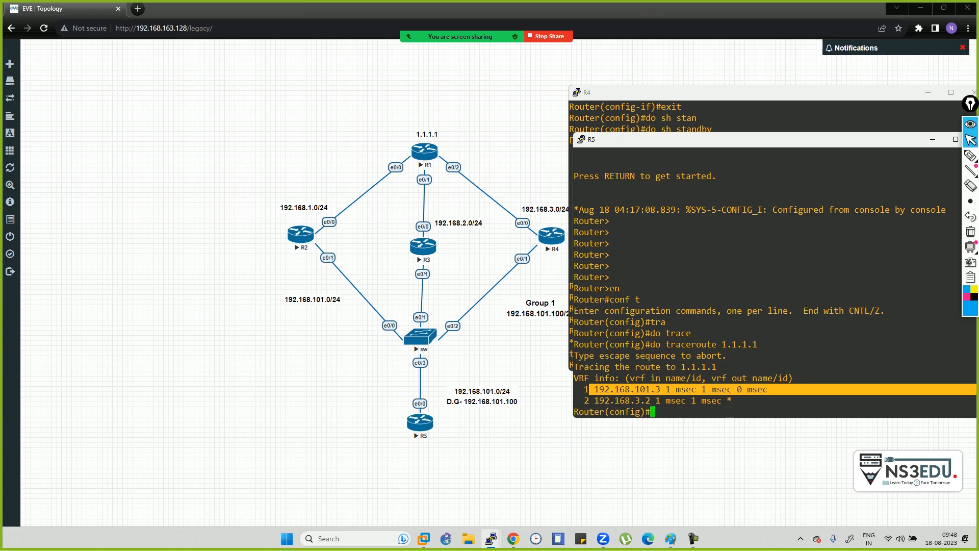
pyautogui.hotkey('alt', 'Tab')
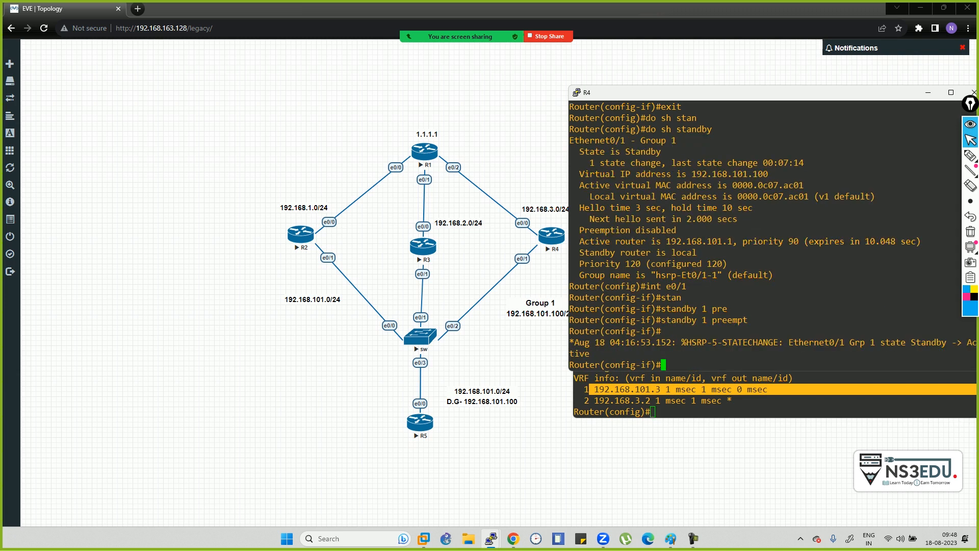
# - Add HSRP group 2 on R4's e0/1 with virtual IP 192.168.101.200
pyautogui.write('stan')
pyautogui.press('Tab')
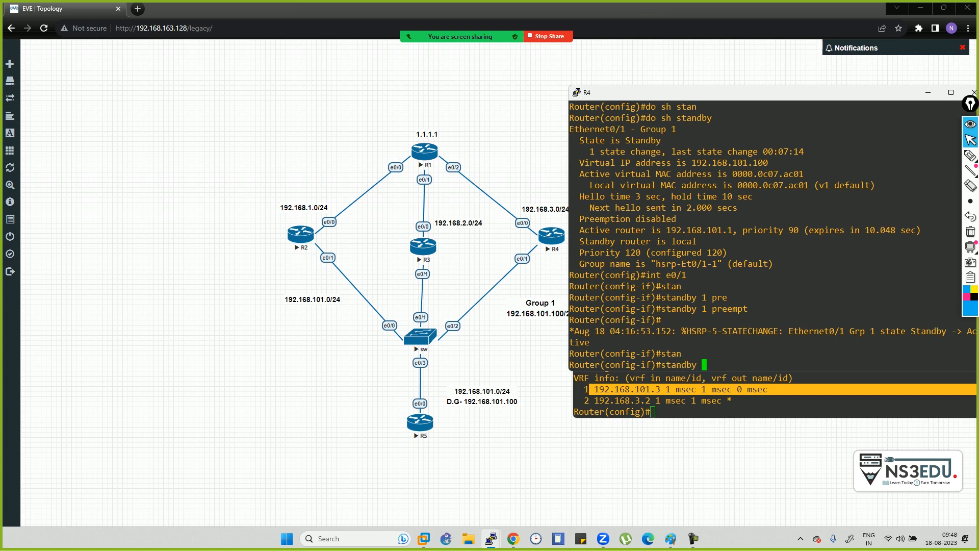
pyautogui.write('2 ip 192.168.101.200')
pyautogui.press('Return')
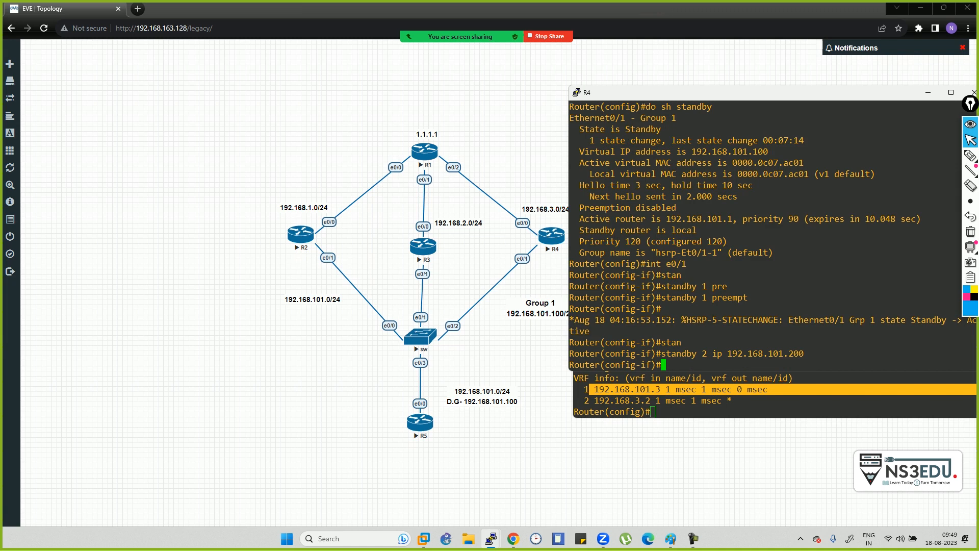
# - Set HSRP group 2 priority to 80 and move R4's console aside to uncover R5
pyautogui.write('stan')
pyautogui.press('Tab')
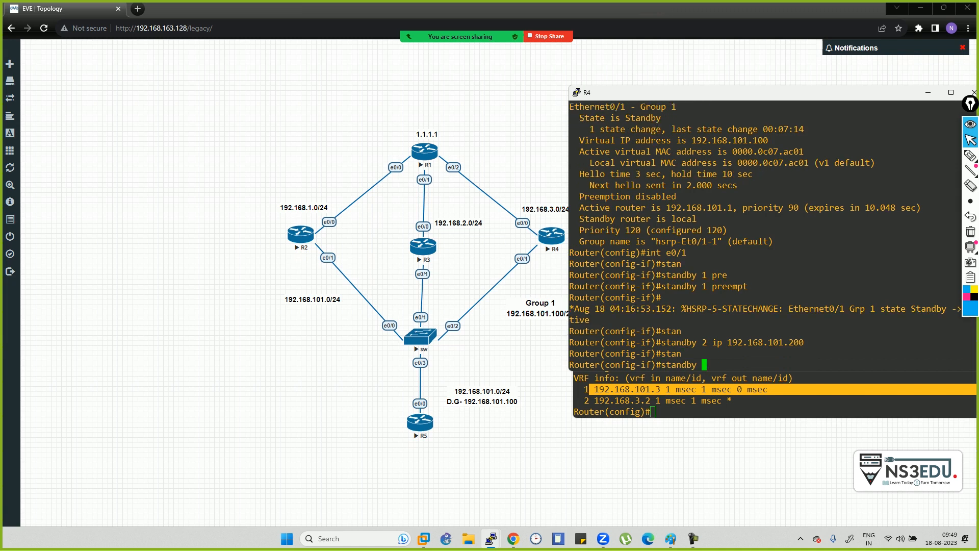
pyautogui.write('2 pr')
pyautogui.press('Tab')
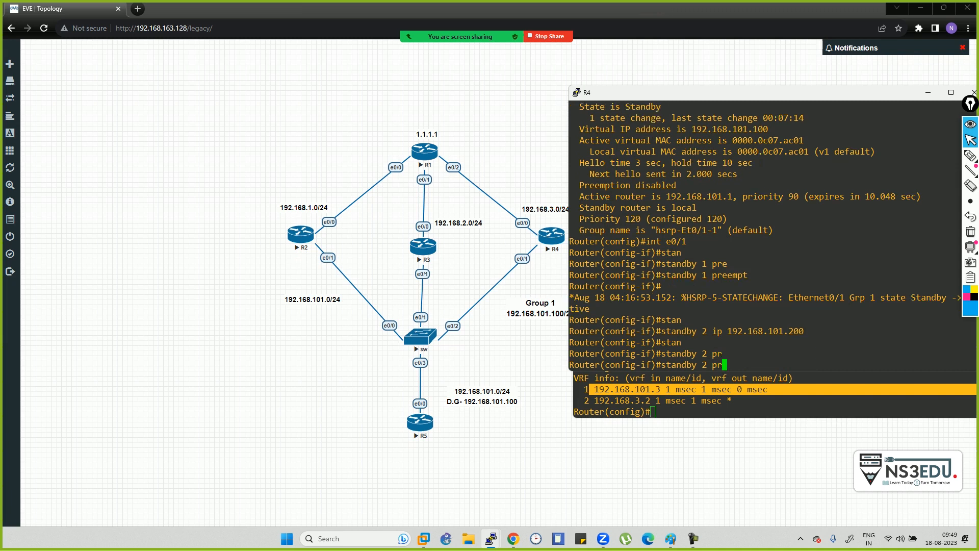
pyautogui.write('i')
pyautogui.press('Tab')
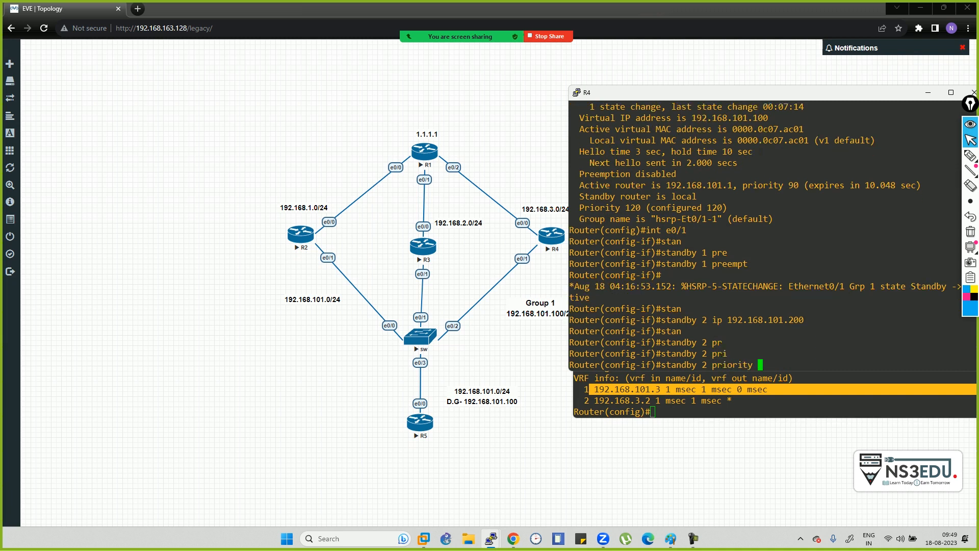
pyautogui.write('80')
pyautogui.press('Return')
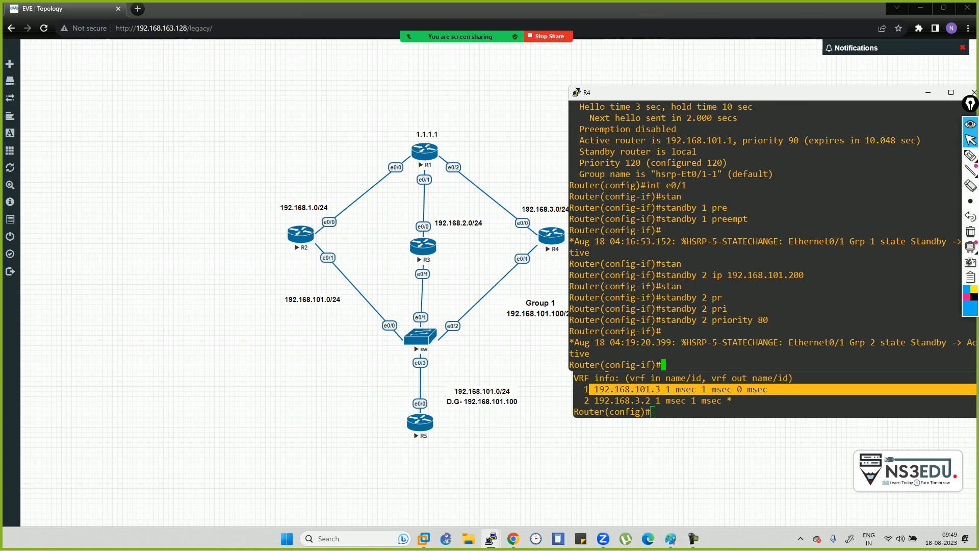
pyautogui.moveTo(714, 92); pyautogui.dragTo(267, 275)
pyautogui.hotkey('alt', 'Tab')
pyautogui.hotkey('alt', 'Tab')
pyautogui.hotkey('alt', 'Tab')
pyautogui.hotkey('alt', 'Tab')
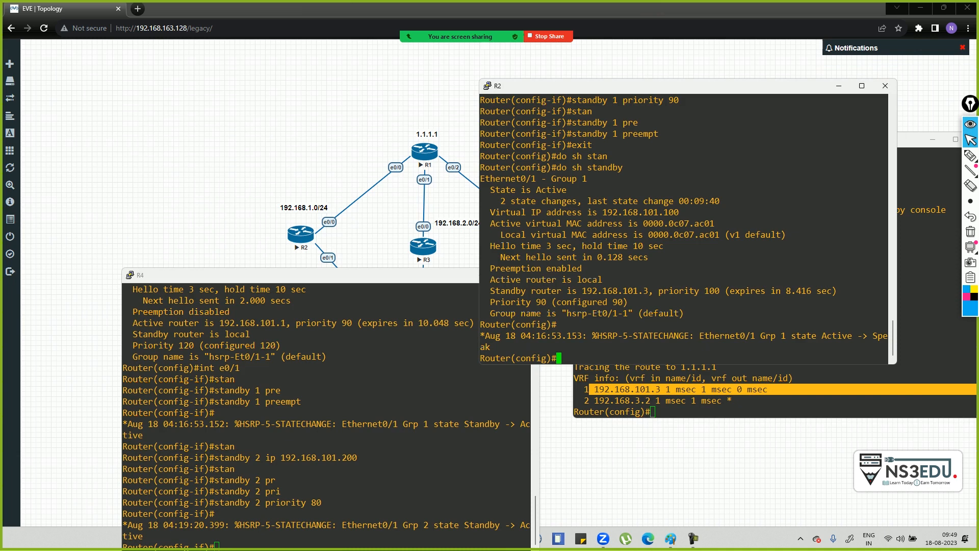
# - Set HSRP group 1 priority to 120 on R2's interface e0/1
pyautogui.write('int e0/1')
pyautogui.press('Return')
pyautogui.write('stan')
pyautogui.press('Tab')
pyautogui.write('1 pr')
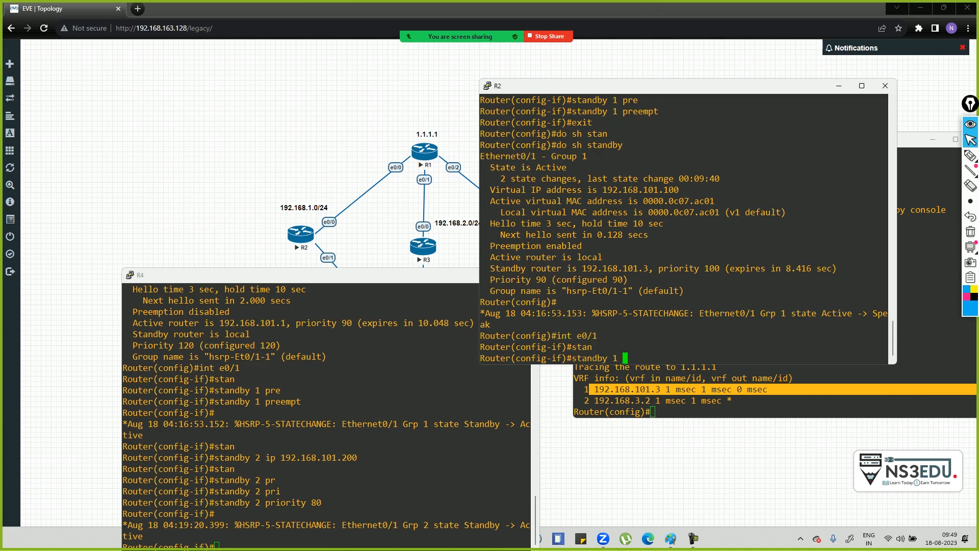
pyautogui.press('Tab')
pyautogui.write('i')
pyautogui.press('Tab')
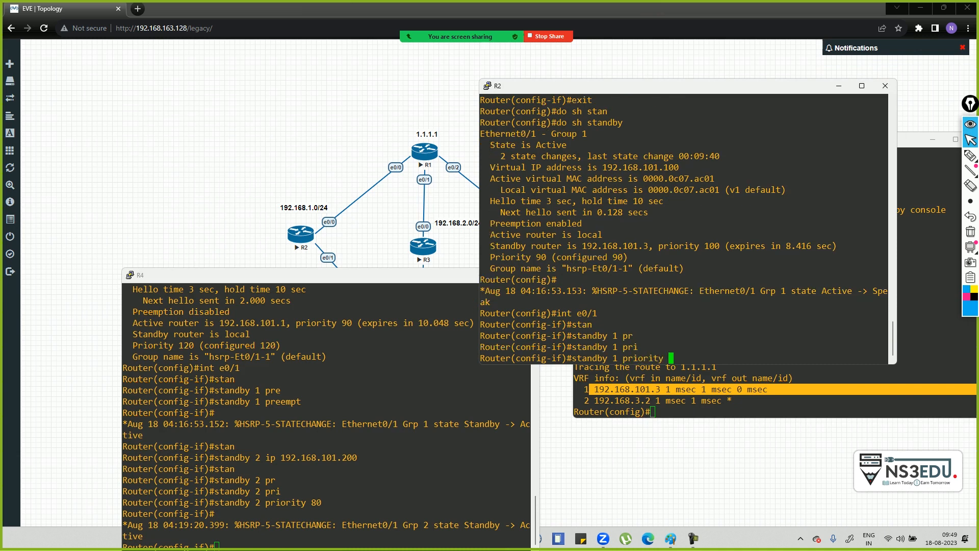
pyautogui.write('120')
pyautogui.press('Return')
# - Check R2's HSRP standby status with do sh standby
pyautogui.write('do sh stan')
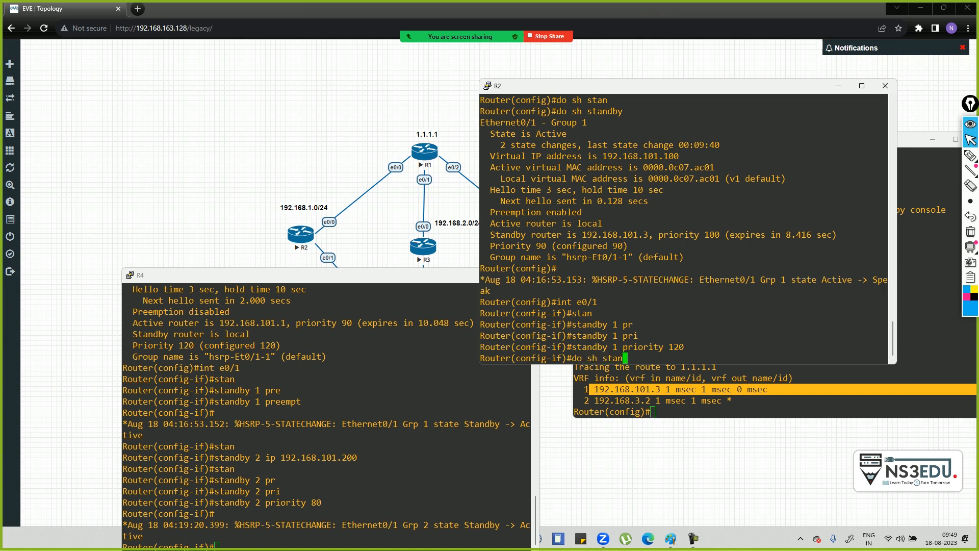
pyautogui.press('Return')
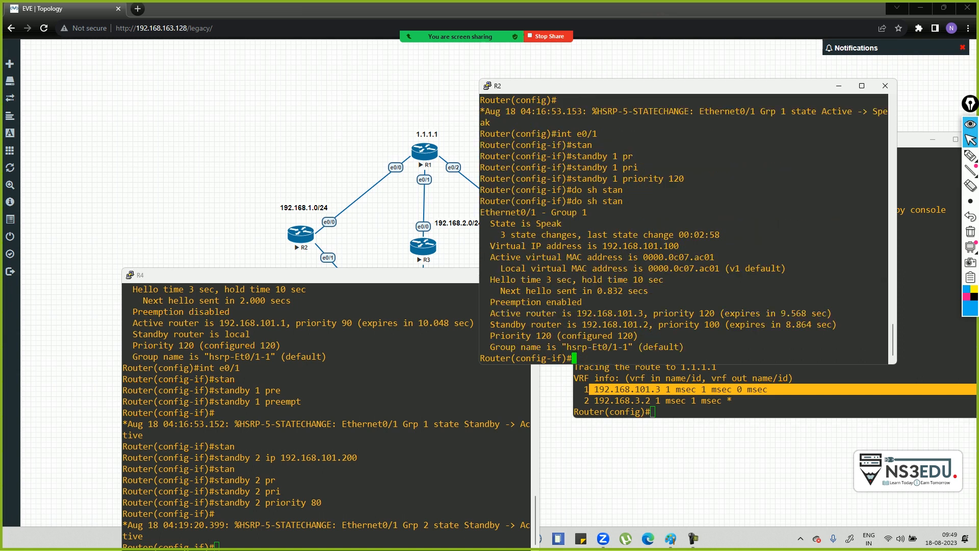
pyautogui.press('Up')
pyautogui.write('\\')
pyautogui.press('Return')
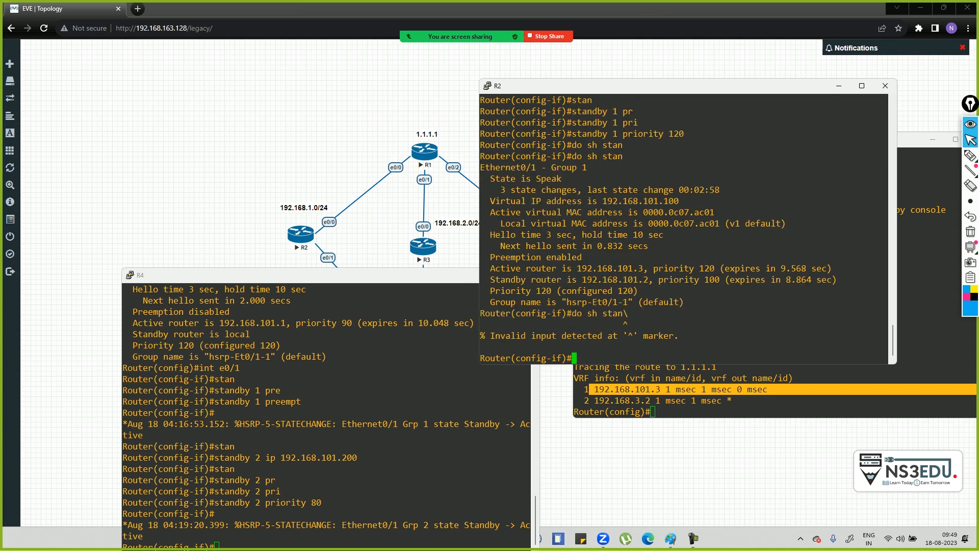
# - On R3, enter configuration mode and check its HSRP standby status
pyautogui.click(357, 433)
pyautogui.click(229, 179)
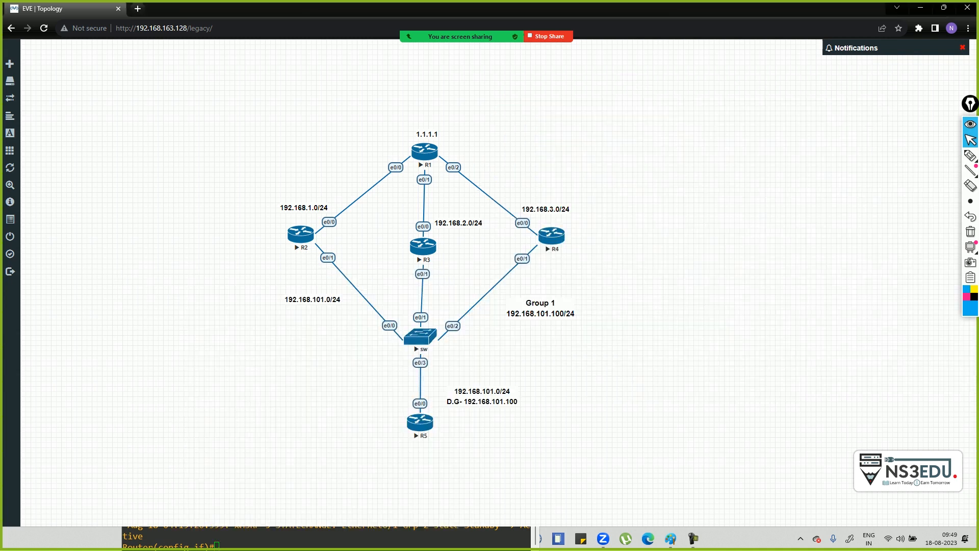
pyautogui.hotkey('alt', 'Tab')
pyautogui.hotkey('alt', 'Tab')
pyautogui.hotkey('alt', 'Tab')
pyautogui.hotkey('alt', 'Tab')
pyautogui.hotkey('alt', 'Tab')
pyautogui.hotkey('alt', 'Tab')
pyautogui.press('Return')
pyautogui.press('Return')
pyautogui.press('Return')
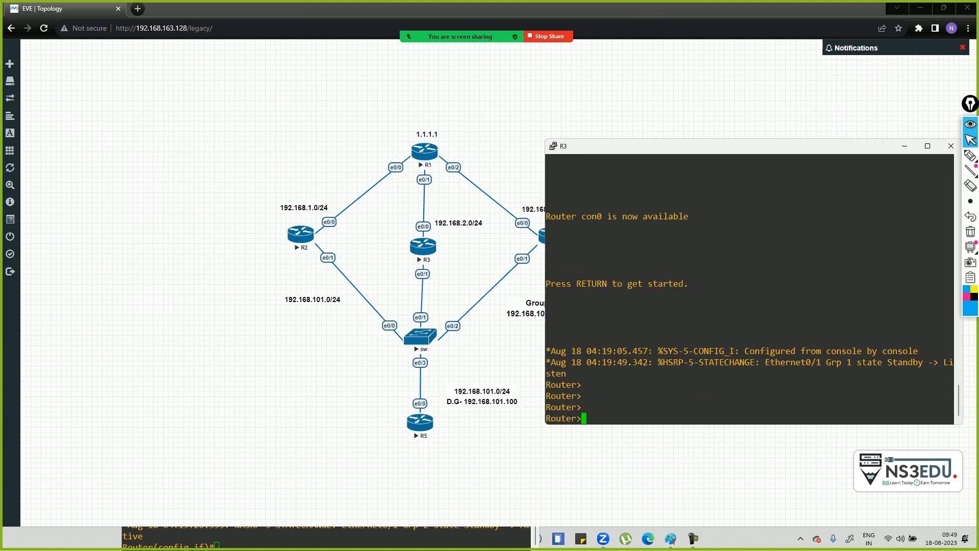
pyautogui.press('Return')
pyautogui.press('Return')
pyautogui.press('Return')
pyautogui.press('Return')
pyautogui.write('en')
pyautogui.press('Return')
pyautogui.write('conf t')
pyautogui.press('Return')
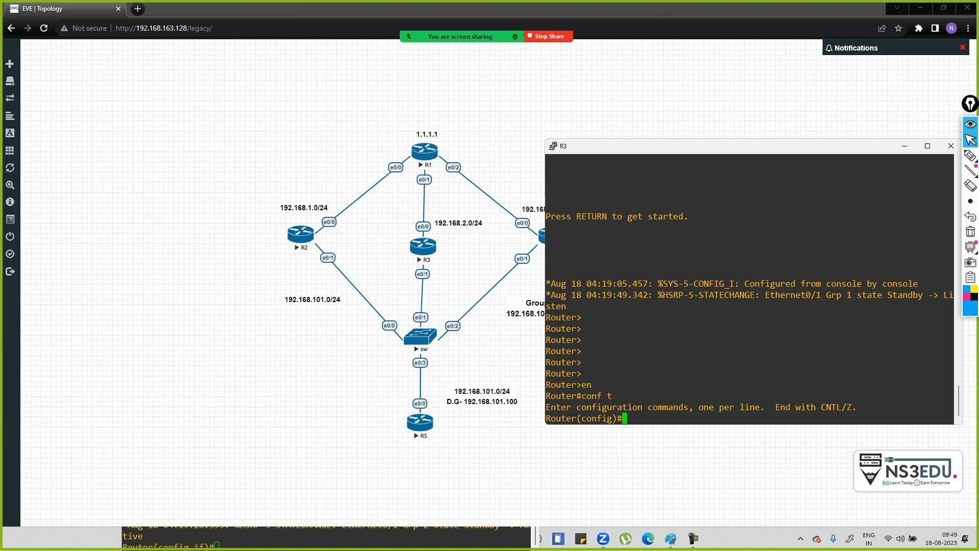
pyautogui.write('do sh stan')
pyautogui.press('Tab')
pyautogui.press('Return')
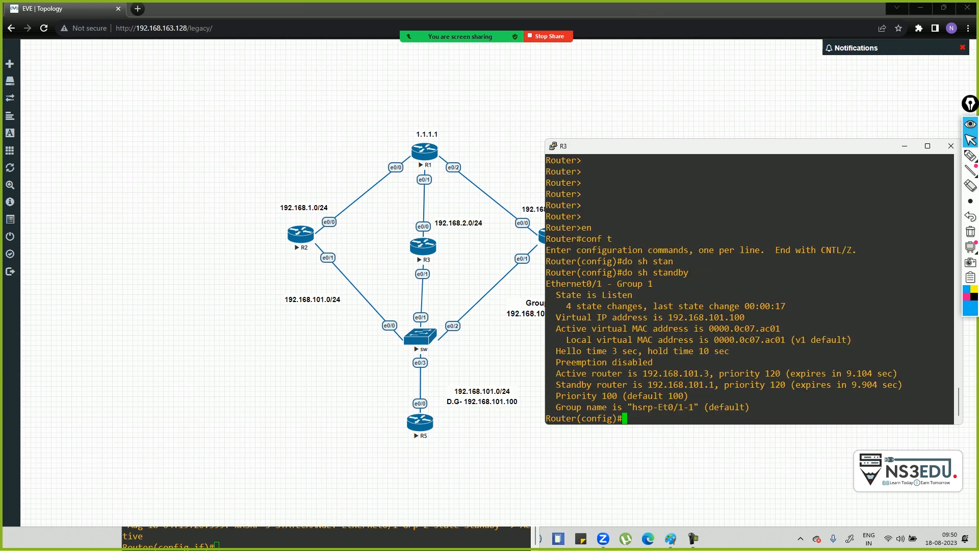
# - Back on R2, recheck the standby status and leave interface configuration
pyautogui.hotkey('alt', 'Tab')
pyautogui.hotkey('alt', 'Tab')
pyautogui.press('Tab')
pyautogui.press('Tab')
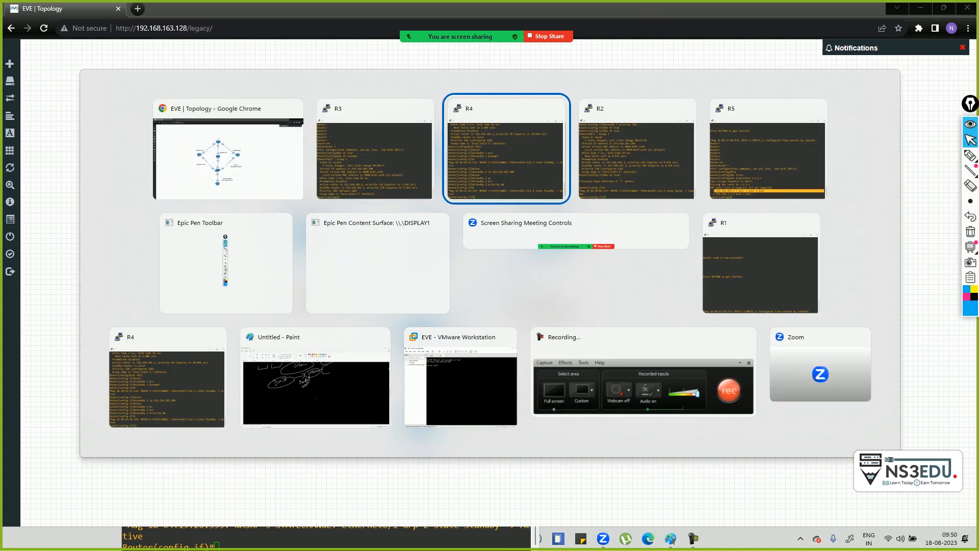
pyautogui.press('Return')
pyautogui.press('Return')
pyautogui.press('Return')
pyautogui.write('do')
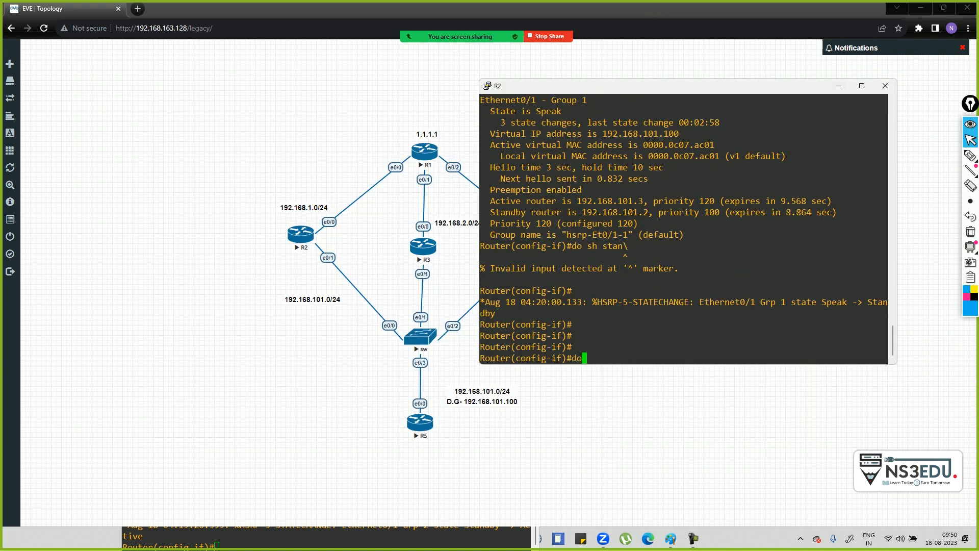
pyautogui.write(' sh stan')
pyautogui.press('Tab')
pyautogui.press('Return')
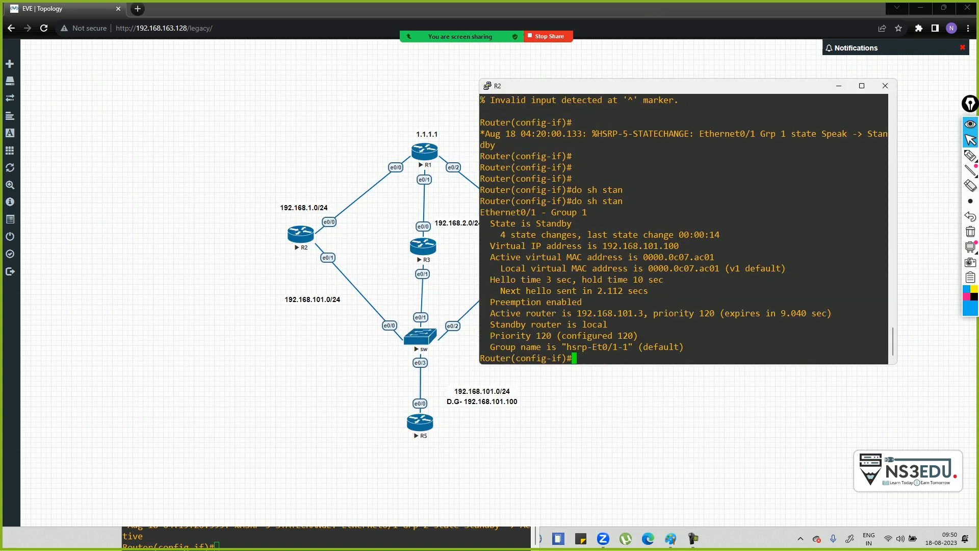
pyautogui.write('exit')
pyautogui.press('Return')
pyautogui.moveTo(663, 86); pyautogui.dragTo(767, 164)
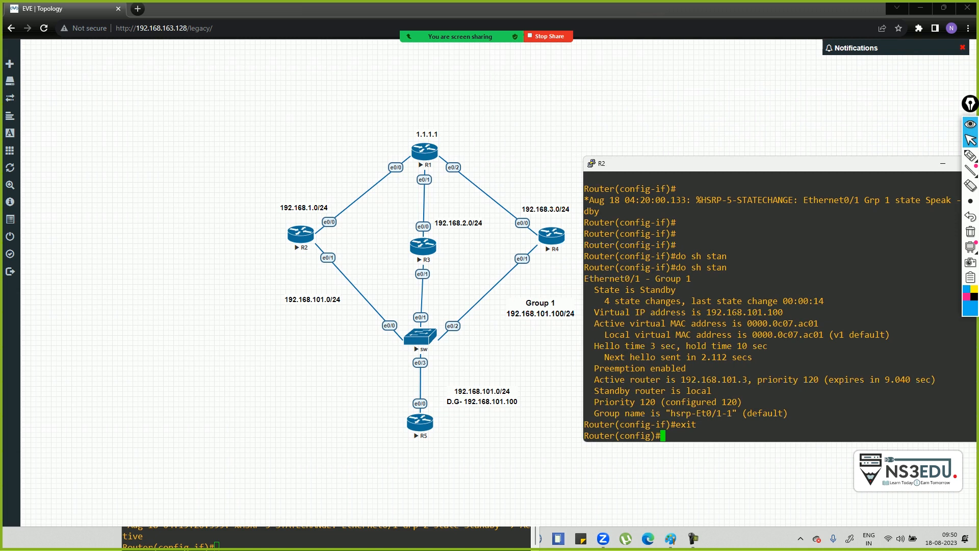
pyautogui.hotkey('alt', 'Tab')
# - On R4, create track object 1 for interface e0/0 line-protocol
pyautogui.hotkey('alt', 'Tab')
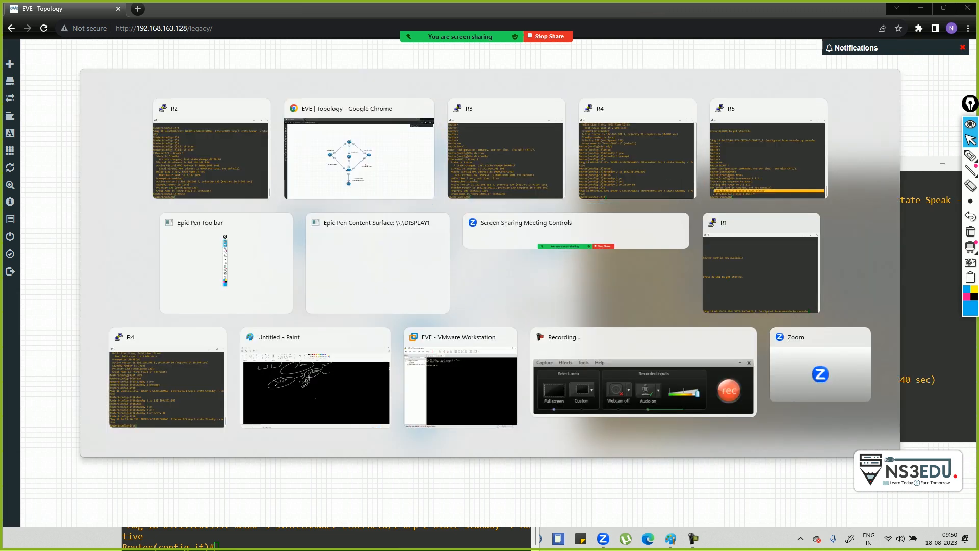
pyautogui.hotkey('alt', 'Tab')
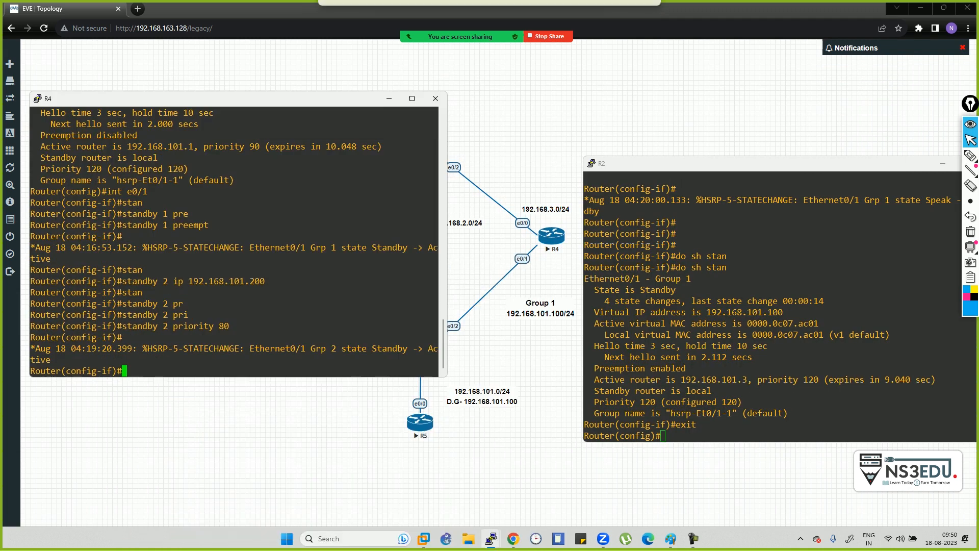
pyautogui.write('exit')
pyautogui.press('Return')
pyautogui.write('tra')
pyautogui.press('Tab')
pyautogui.write('c')
pyautogui.press('Tab')
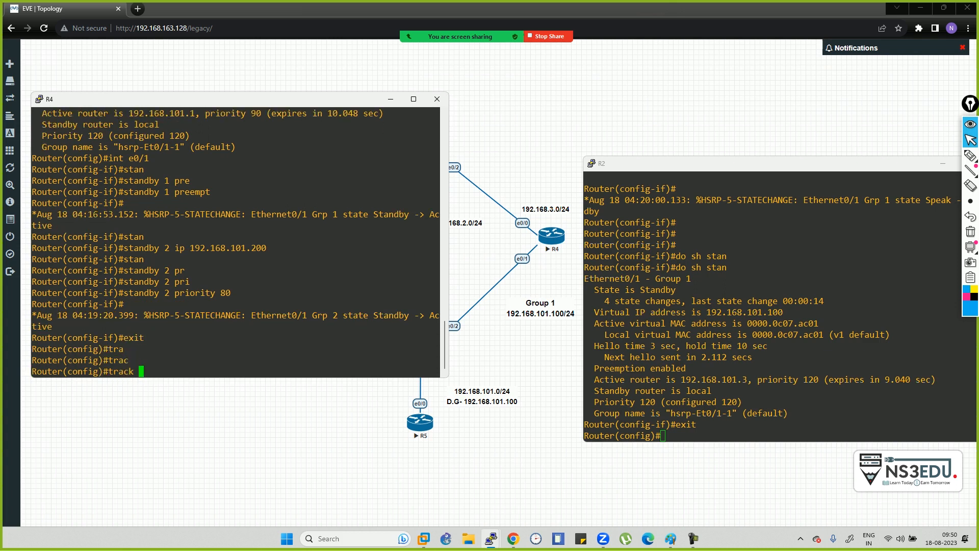
pyautogui.write('?')
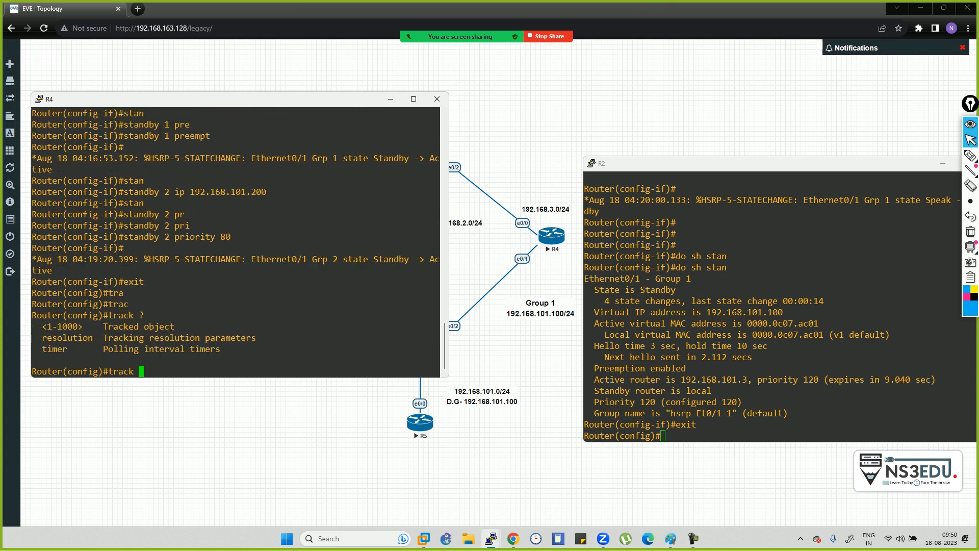
pyautogui.write('1 ?')
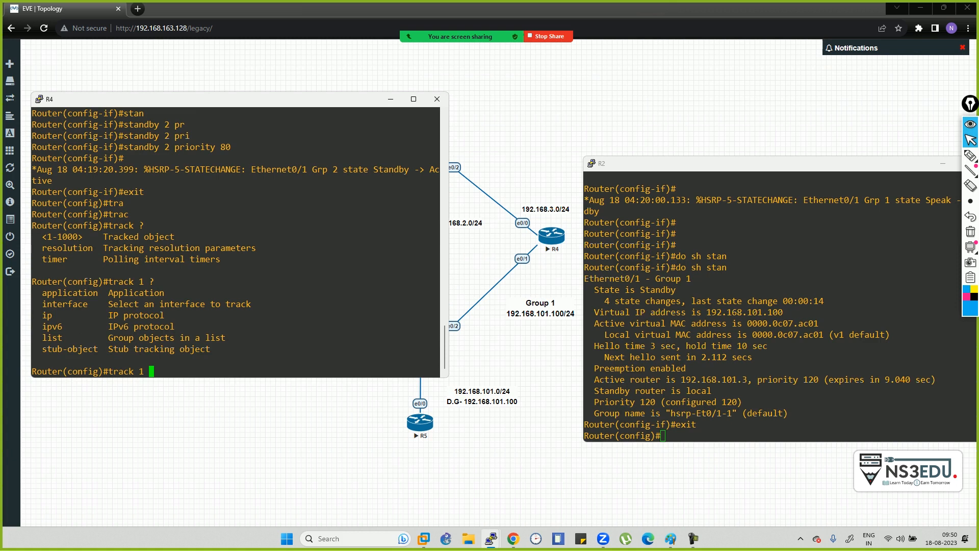
pyautogui.write('int e0/0')
pyautogui.press('Return')
pyautogui.write('?')
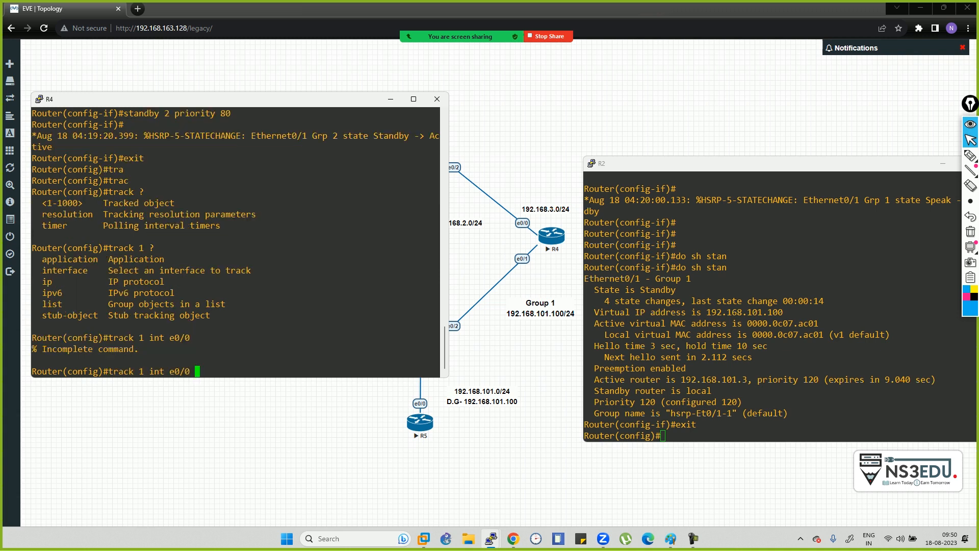
pyautogui.write('lin')
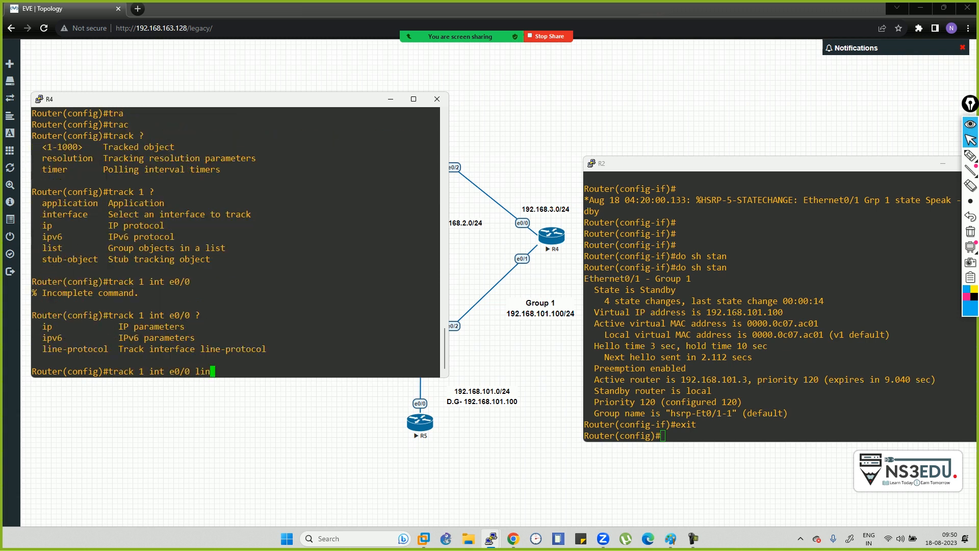
pyautogui.press('Tab')
pyautogui.press('Return')
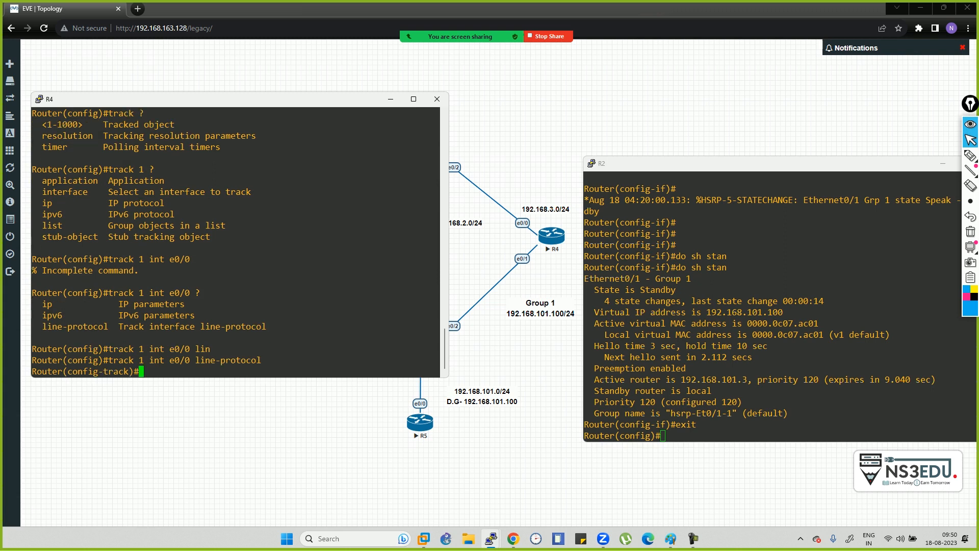
pyautogui.write('exit')
pyautogui.press('Return')
# - Under R4's e0/1, make HSRP group 1 track object 1 with decrement 50
pyautogui.write('int e0/1')
pyautogui.press('Return')
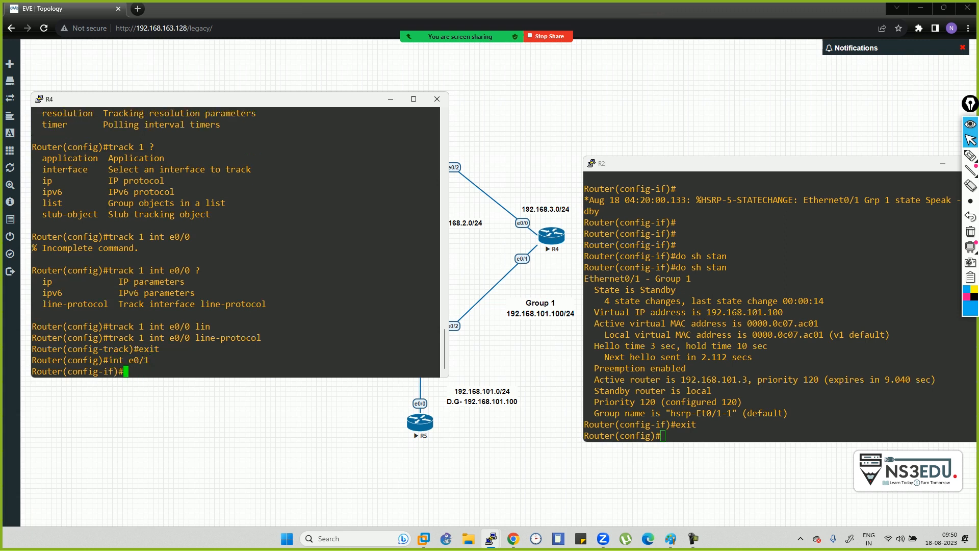
pyautogui.write('sta')
pyautogui.press('Tab')
pyautogui.write('1 tar')
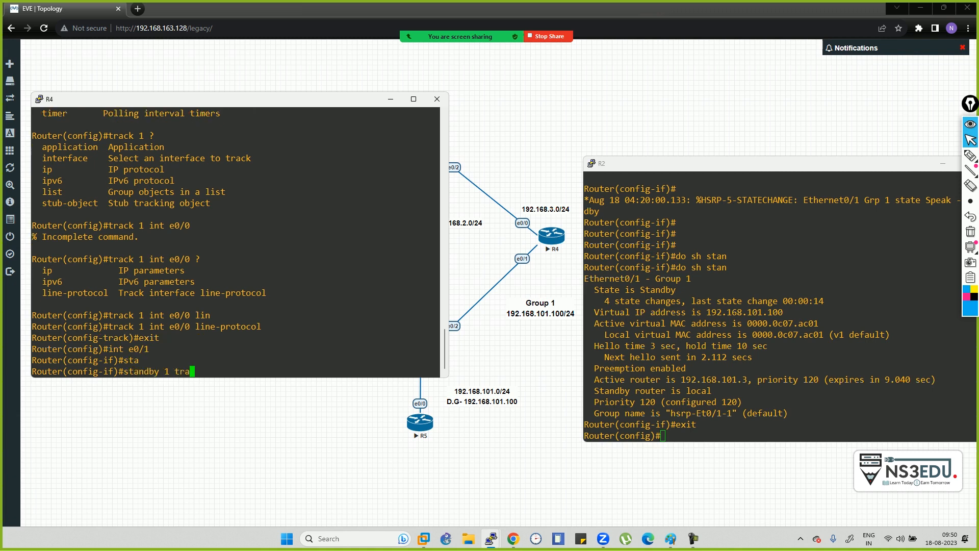
pyautogui.press('Tab')
pyautogui.write('1')
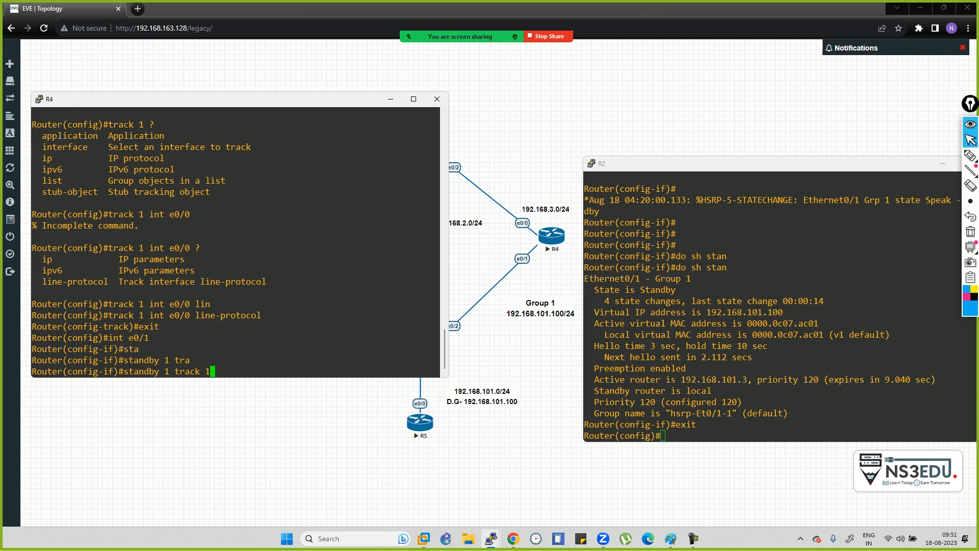
pyautogui.press('BackSpace')
pyautogui.write('?1 ?')
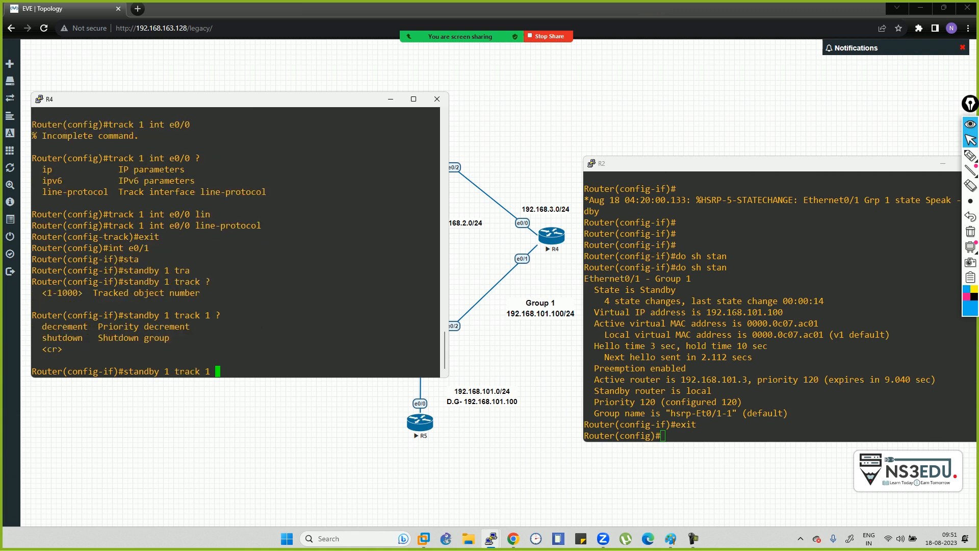
pyautogui.write('dev')
pyautogui.press('BackSpace')
pyautogui.write('c')
pyautogui.press('Tab')
pyautogui.write('1')
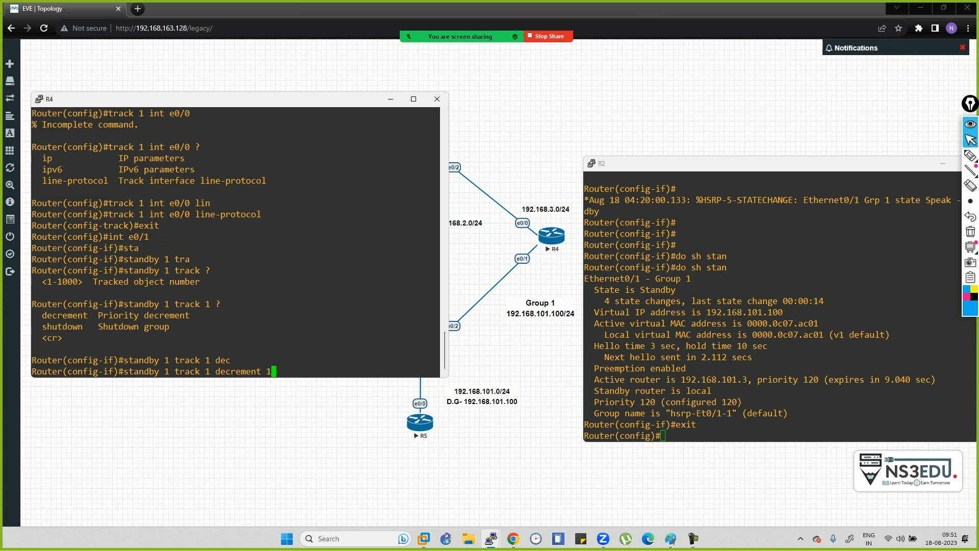
pyautogui.press('BackSpace')
pyautogui.write('50')
pyautogui.press('Return')
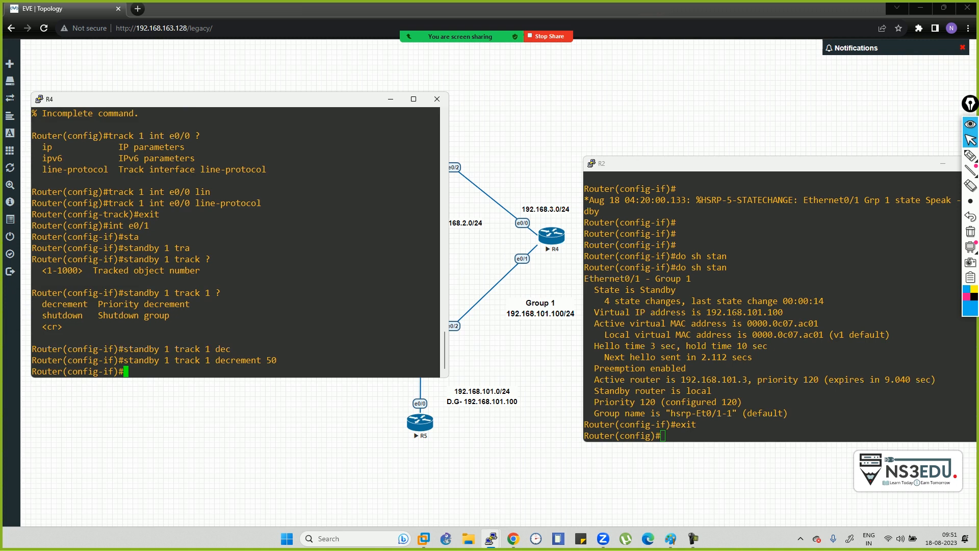
# - Exit interface e0/1 configuration and enter interface e0/0 on R4
pyautogui.write('exity')
pyautogui.press('Return')
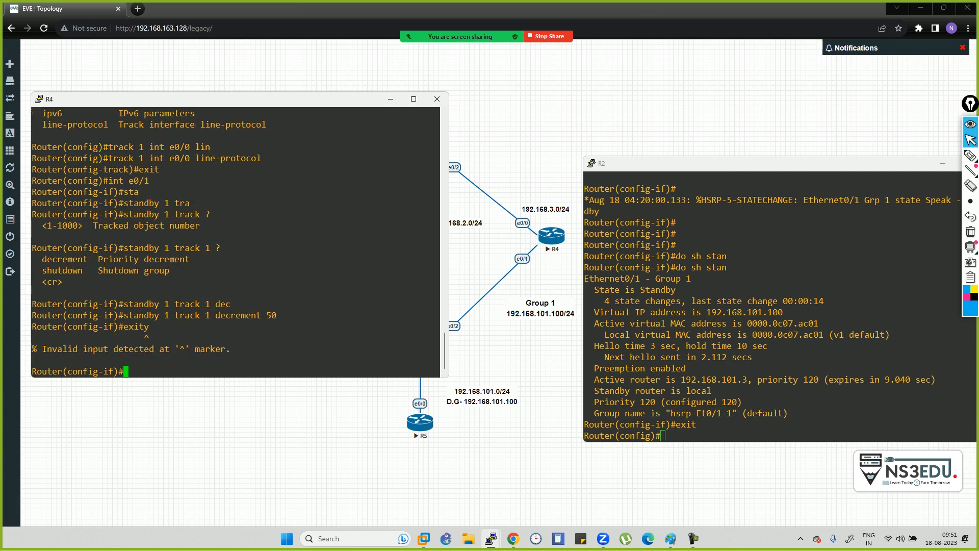
pyautogui.write('exit')
pyautogui.press('Return')
pyautogui.write('i')
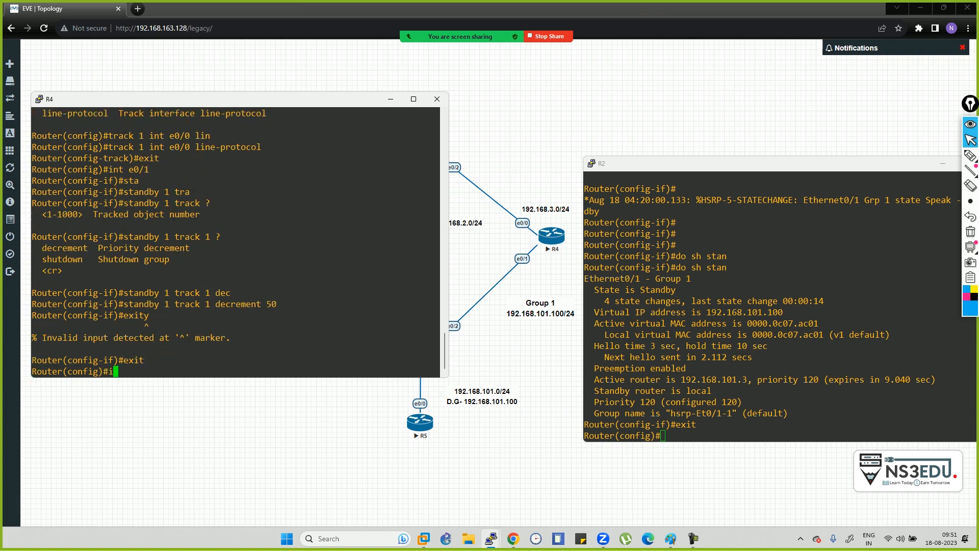
pyautogui.write('nt e0/0')
pyautogui.press('Return')
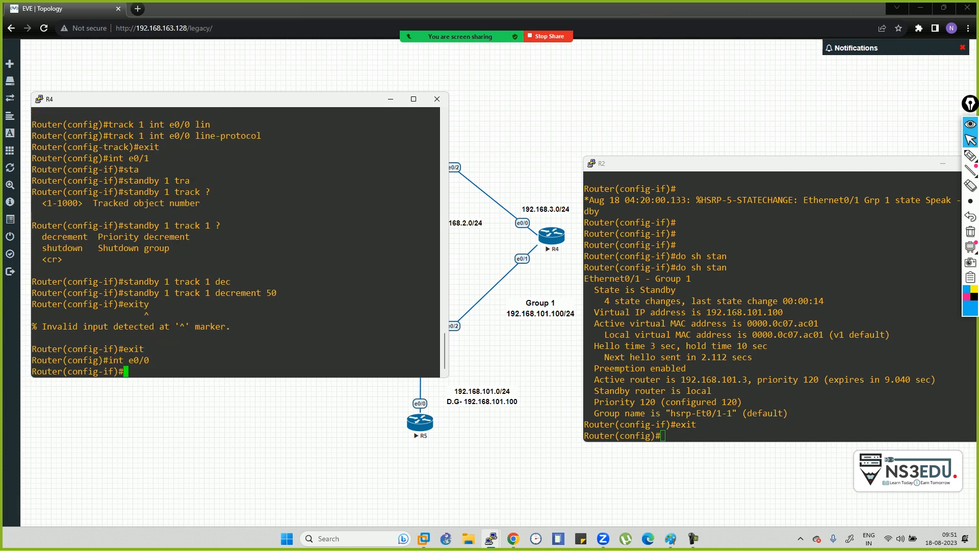
# - Return to global configuration on R4 and run do sh standby
pyautogui.write('sh')
pyautogui.press('BackSpace')
pyautogui.press('BackSpace')
pyautogui.write('exit')
pyautogui.press('Return')
pyautogui.write('do sh standby')
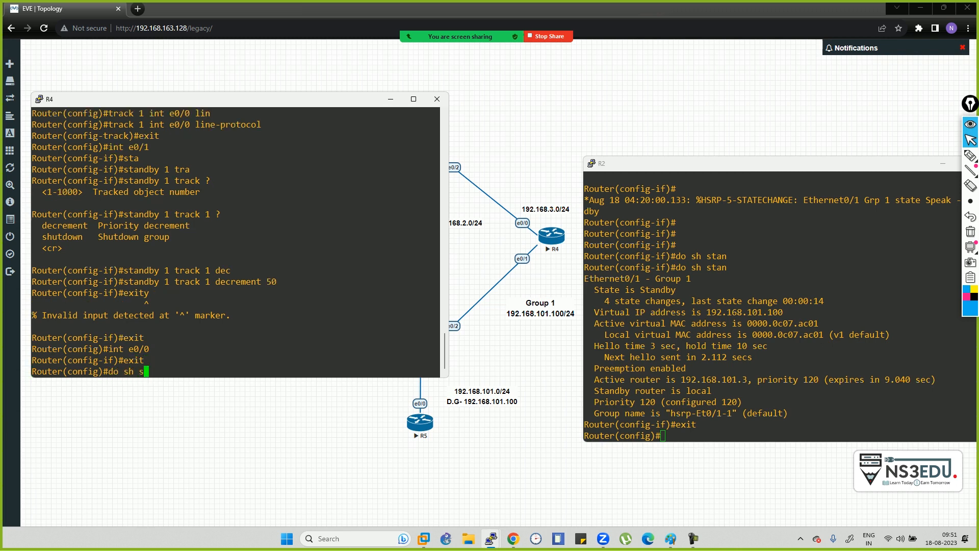
pyautogui.press('Return')
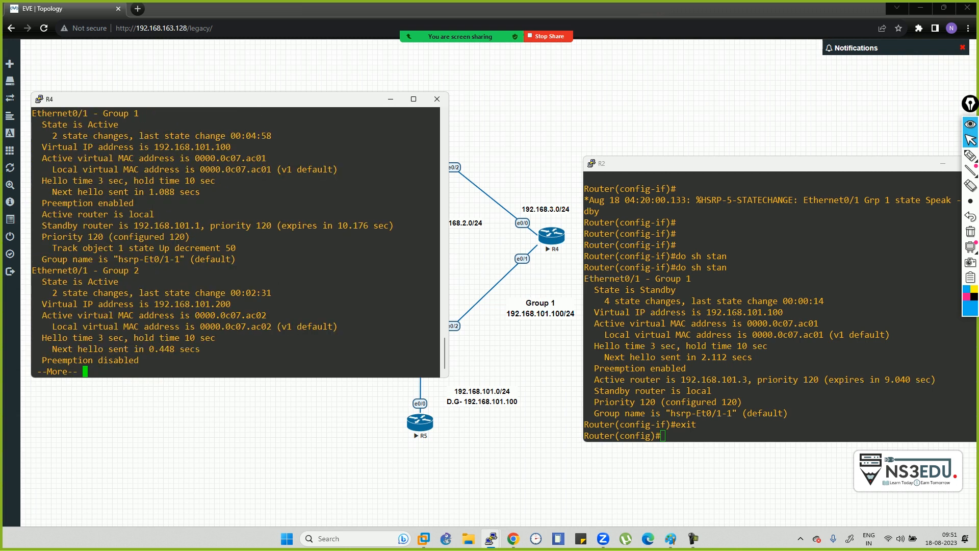
# - Highlight the Track object 1 decrement 50 line, Group 2 details and Group 1 virtual IP
pyautogui.moveTo(47, 248); pyautogui.dragTo(205, 247)
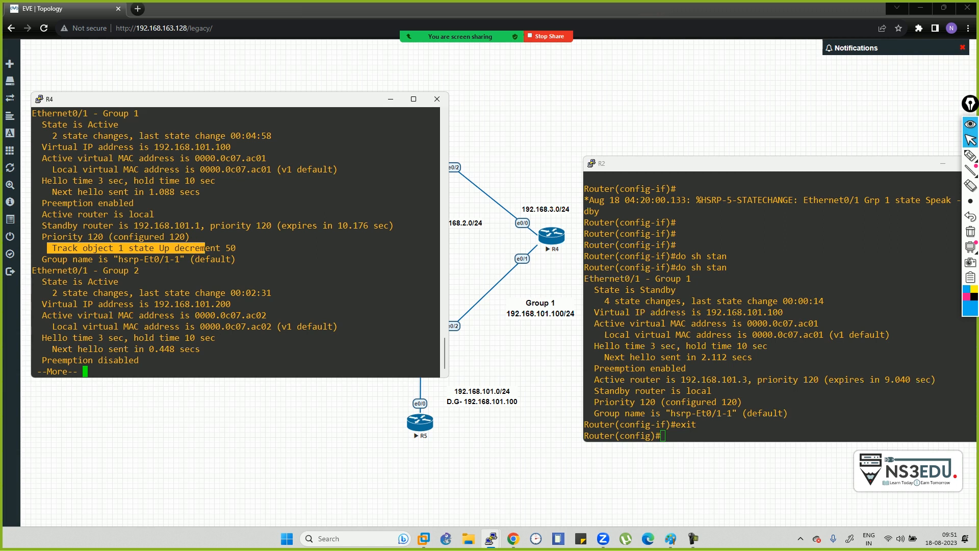
pyautogui.moveTo(203, 248); pyautogui.dragTo(225, 248)
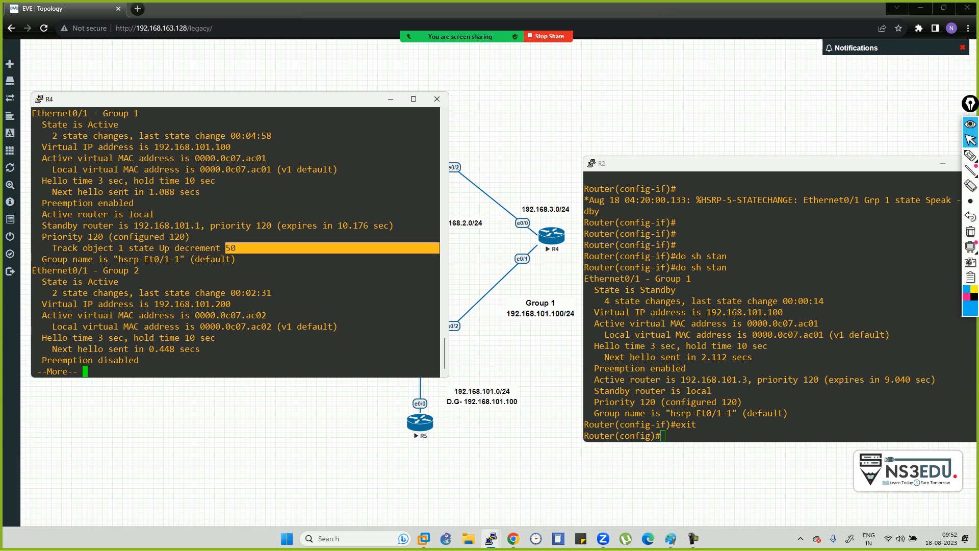
pyautogui.click(227, 249)
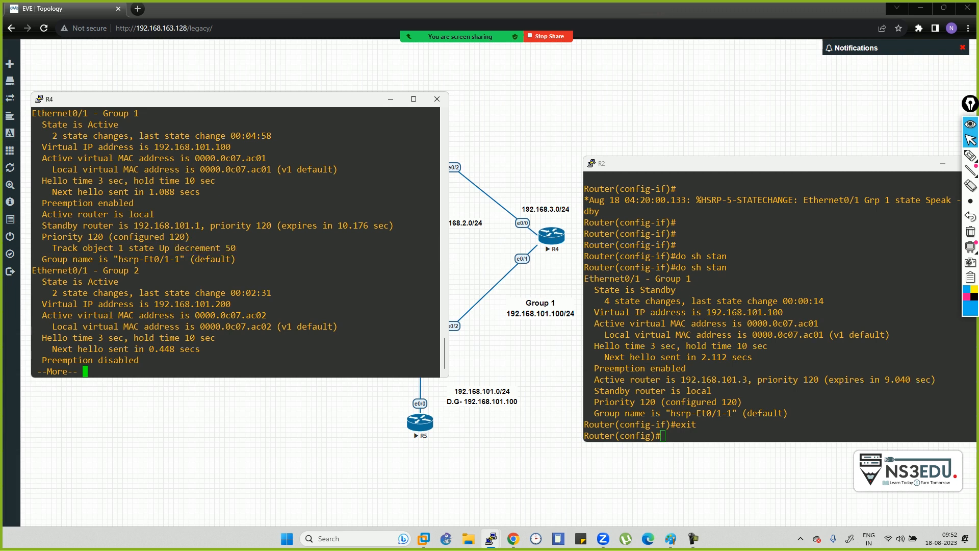
pyautogui.moveTo(37, 259); pyautogui.dragTo(439, 361)
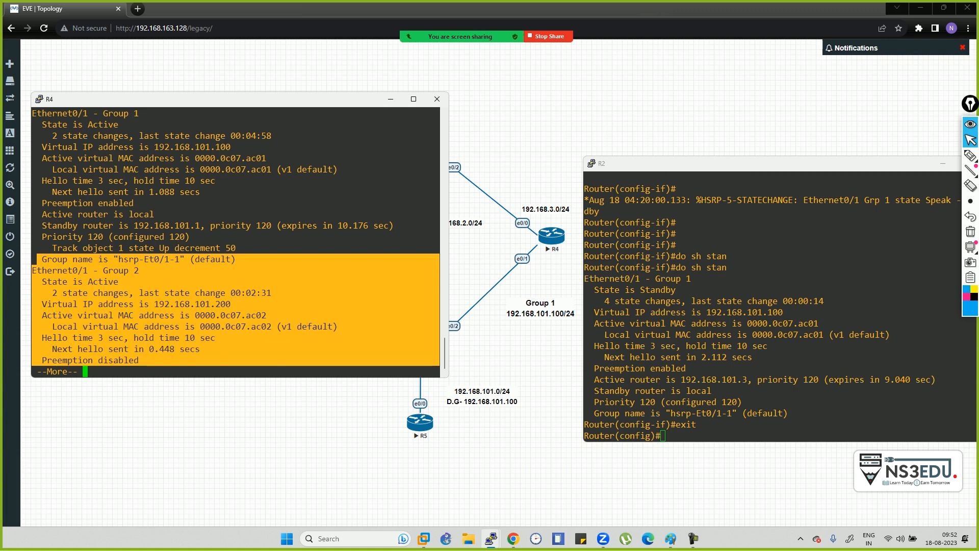
pyautogui.click(204, 317)
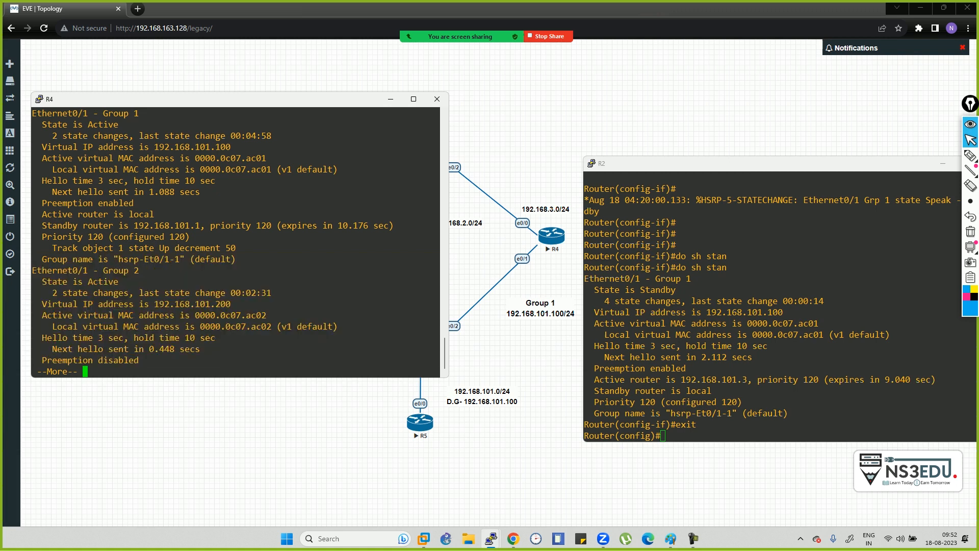
pyautogui.moveTo(32, 270); pyautogui.dragTo(438, 361)
pyautogui.press('space')
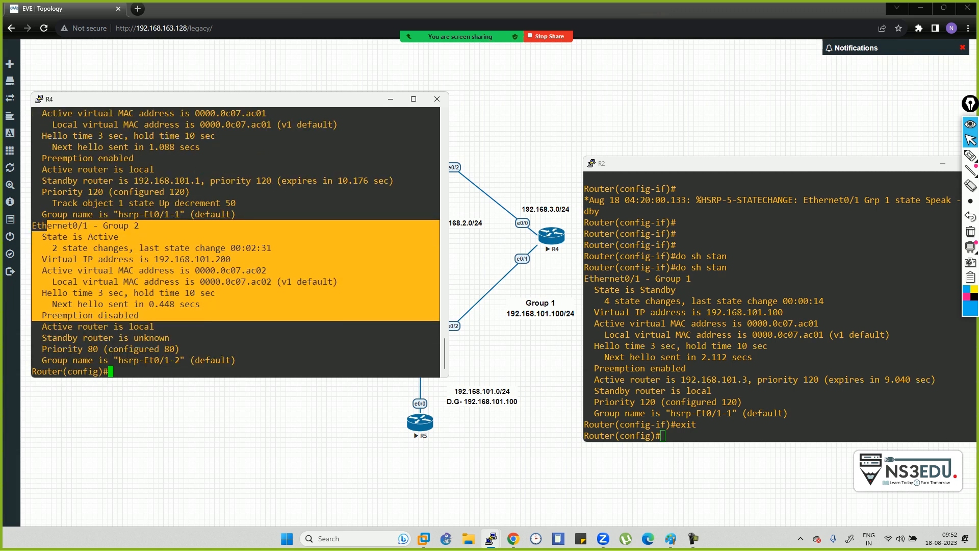
pyautogui.click(245, 315)
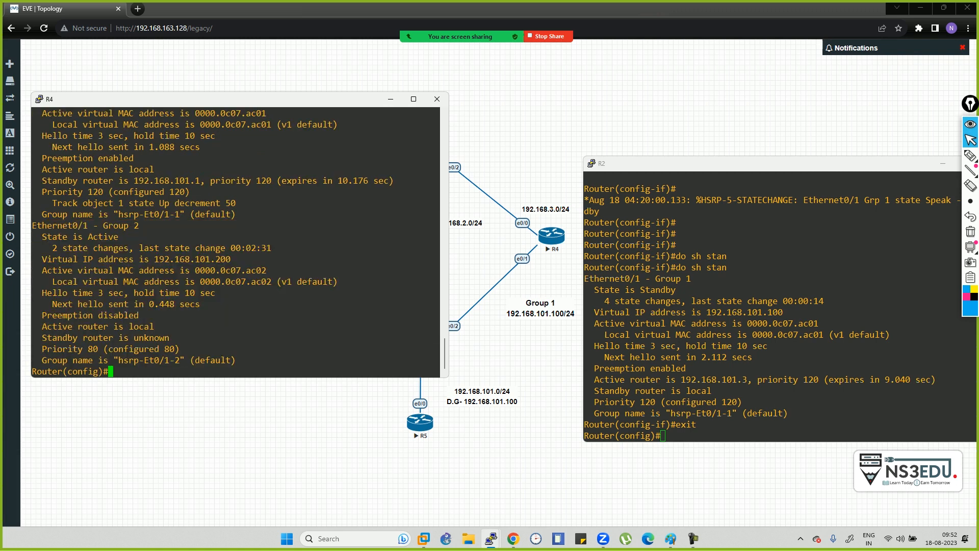
pyautogui.moveTo(239, 260); pyautogui.dragTo(133, 259)
pyautogui.scroll(4, 133, 259)
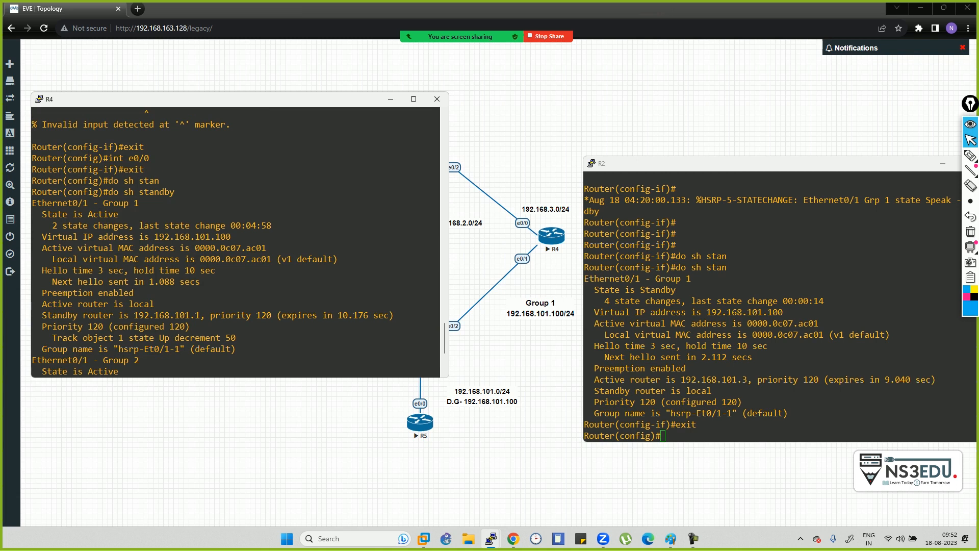
pyautogui.moveTo(47, 236); pyautogui.dragTo(245, 337)
# - Shut down interface e0/0 on R4
pyautogui.click(245, 338)
pyautogui.scroll(-4, 245, 337)
pyautogui.write('int e0/0')
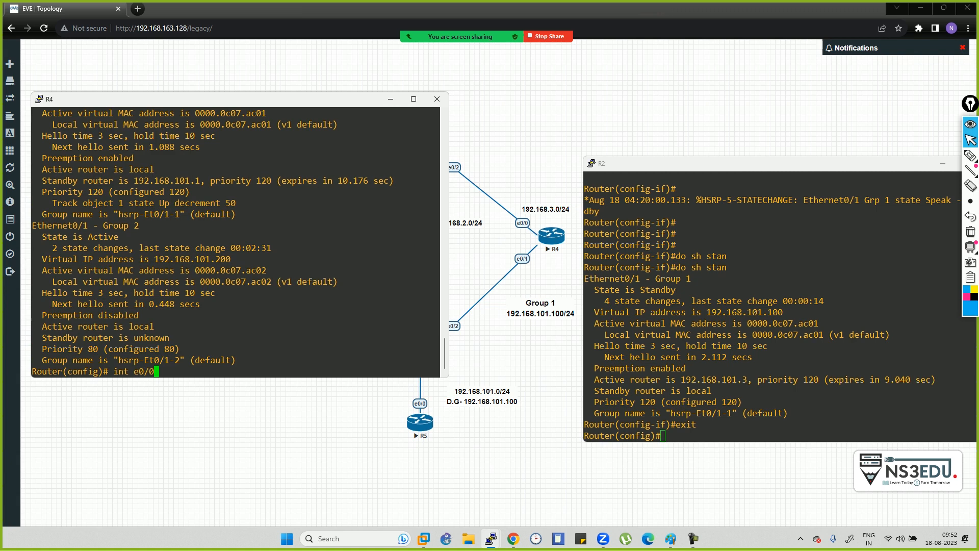
pyautogui.press('Return')
pyautogui.write('sh')
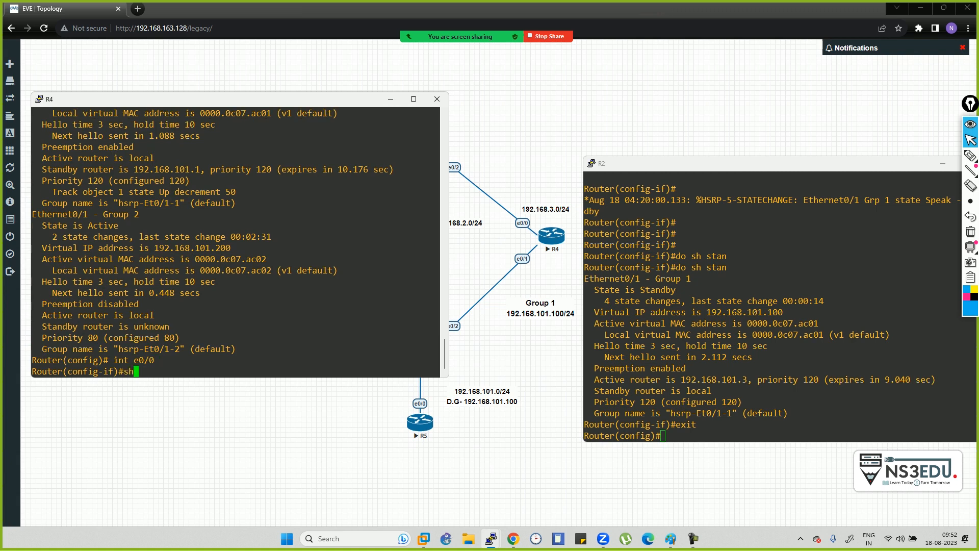
pyautogui.press('Return')
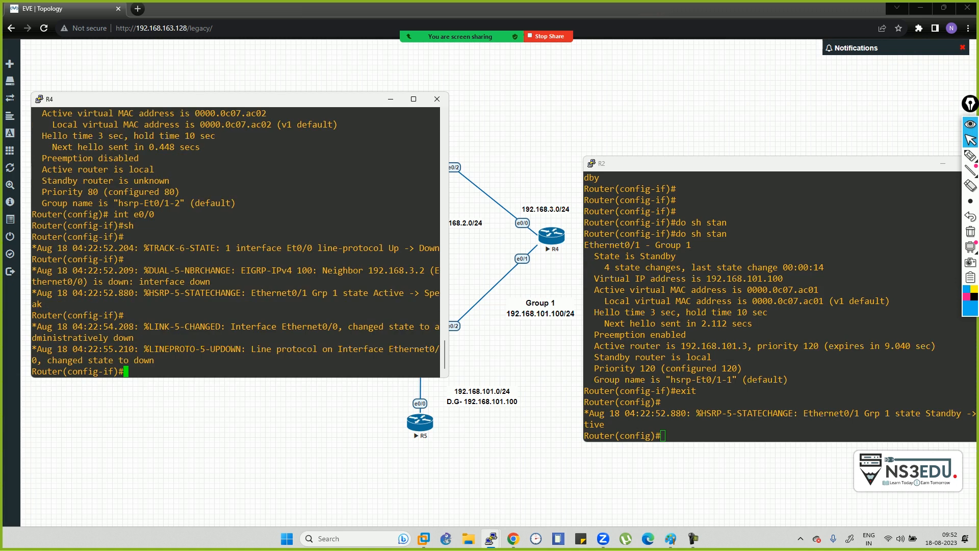
# - Highlight R4's TRACK, EIGRP neighbor-down and HSRP Active-to-Speak log messages
pyautogui.moveTo(139, 248); pyautogui.dragTo(185, 248)
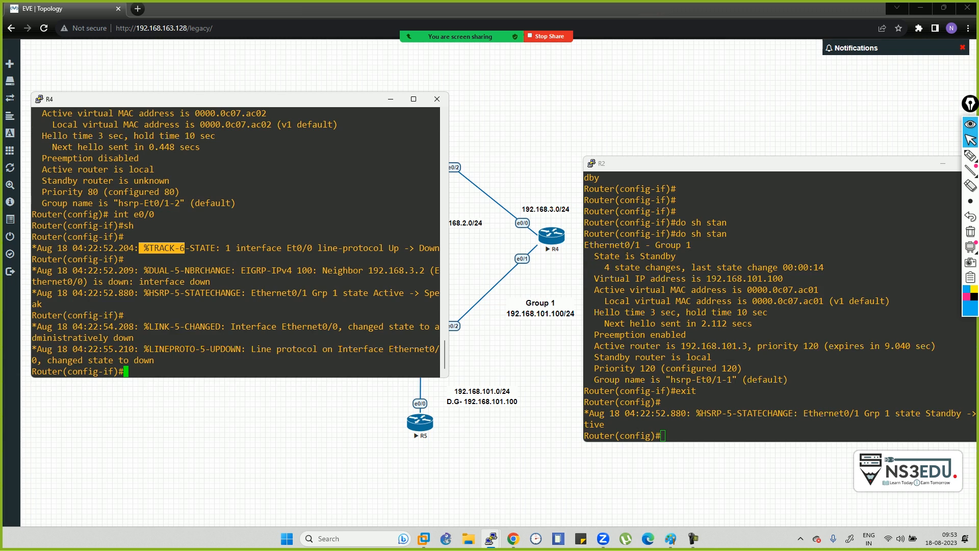
pyautogui.moveTo(185, 248); pyautogui.dragTo(125, 259)
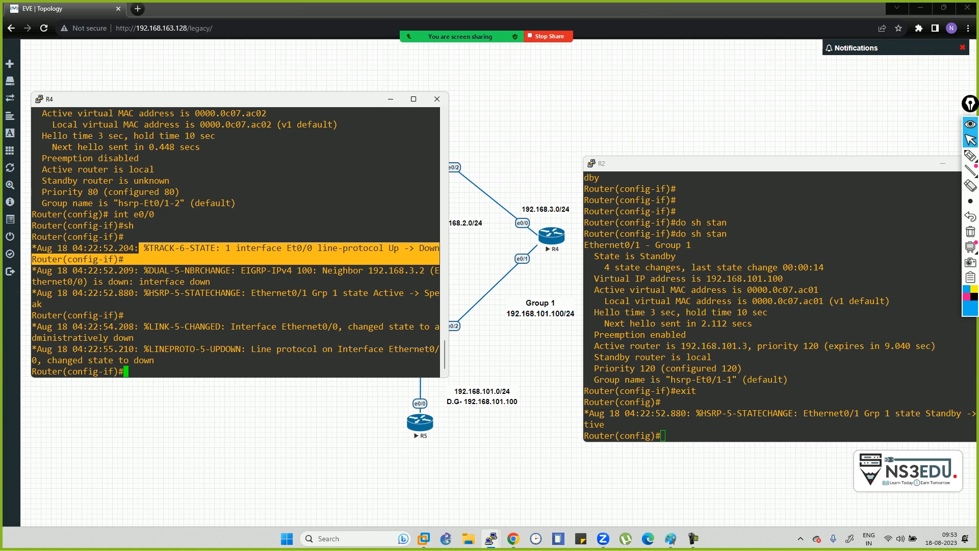
pyautogui.moveTo(357, 259); pyautogui.dragTo(439, 282)
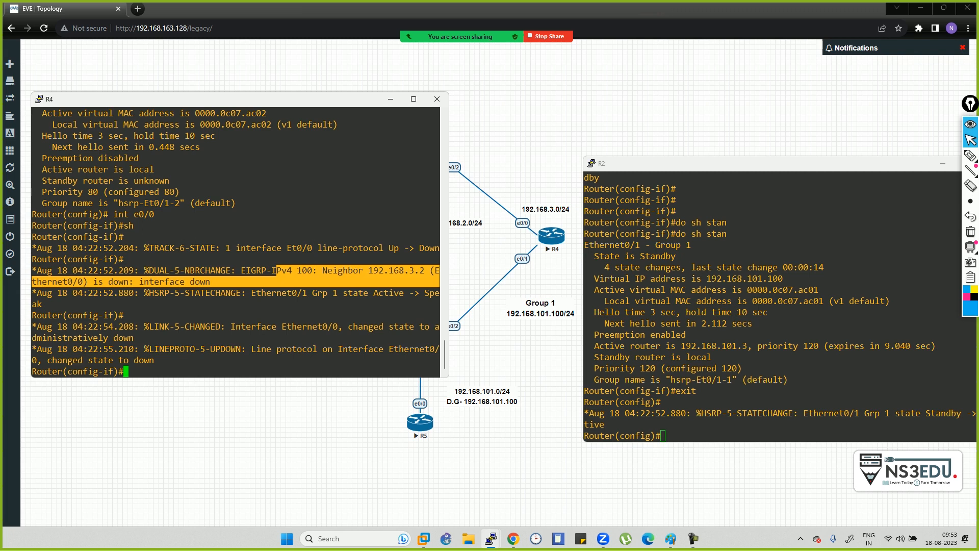
pyautogui.moveTo(439, 281); pyautogui.dragTo(440, 304)
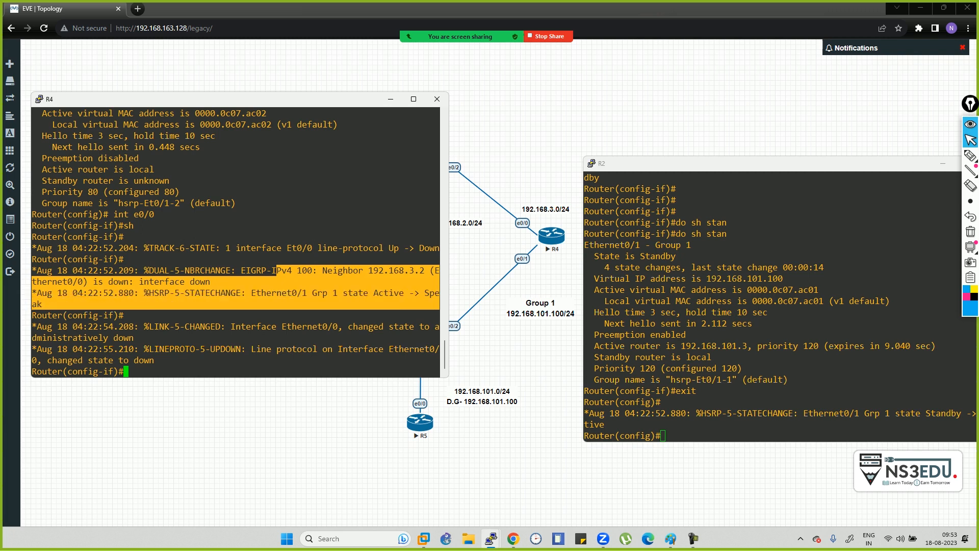
pyautogui.click(89, 300)
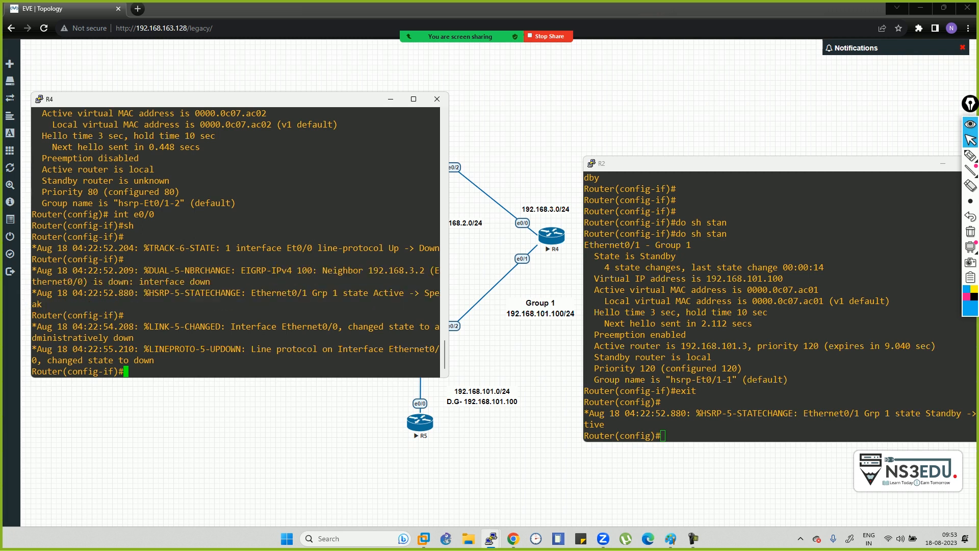
pyautogui.moveTo(144, 293); pyautogui.dragTo(357, 305)
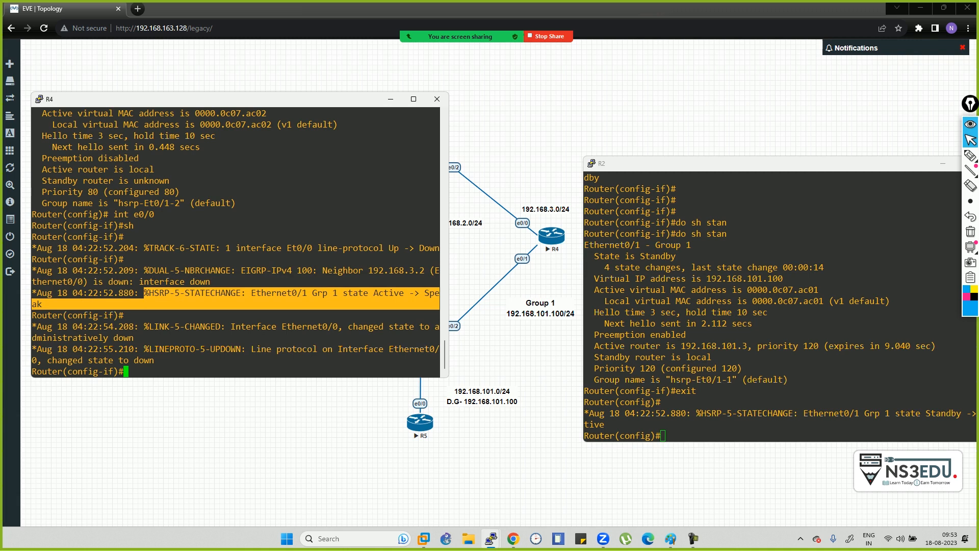
pyautogui.click(357, 305)
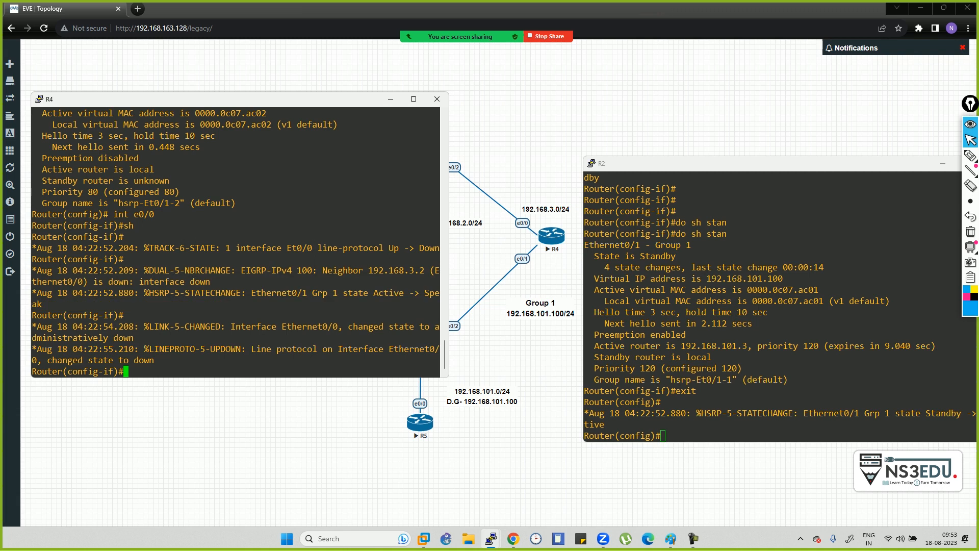
pyautogui.click(663, 435)
# - Run do sh standby on R2 to confirm group 1 Active, then return to the EVE topology
pyautogui.write('do sh stan')
pyautogui.press('Tab')
pyautogui.write('dby')
pyautogui.press('Return')
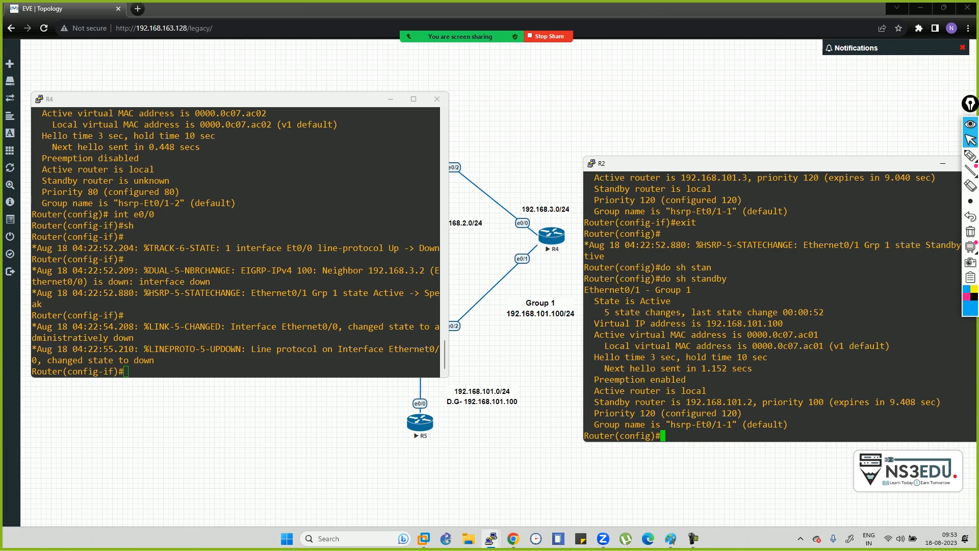
pyautogui.hotkey('alt', 'Tab')
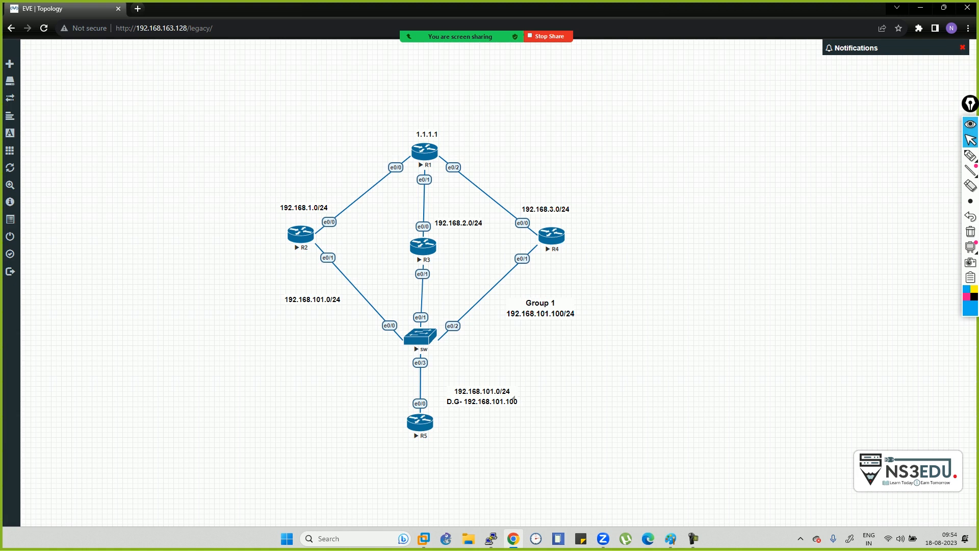
pyautogui.hotkey('alt', 'Tab')
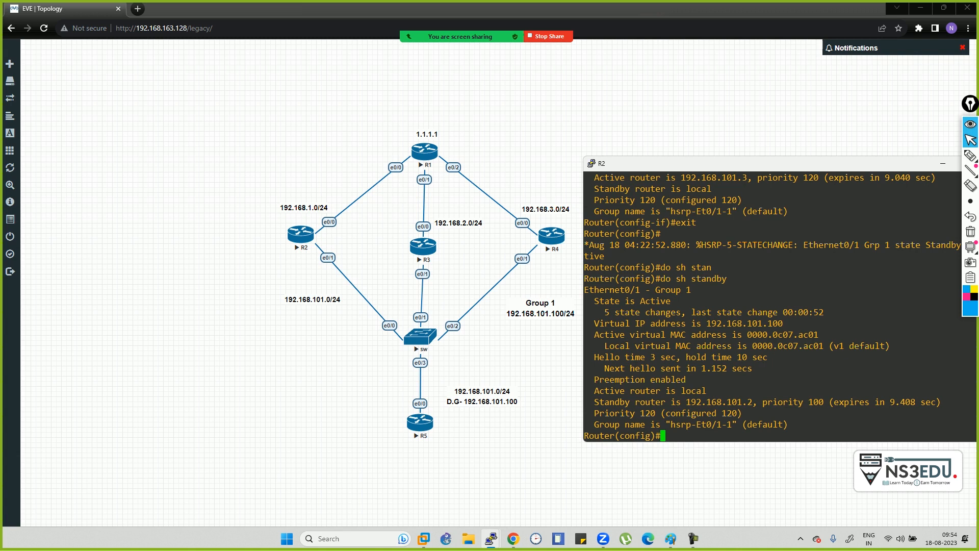
pyautogui.moveTo(594, 413); pyautogui.dragTo(974, 413)
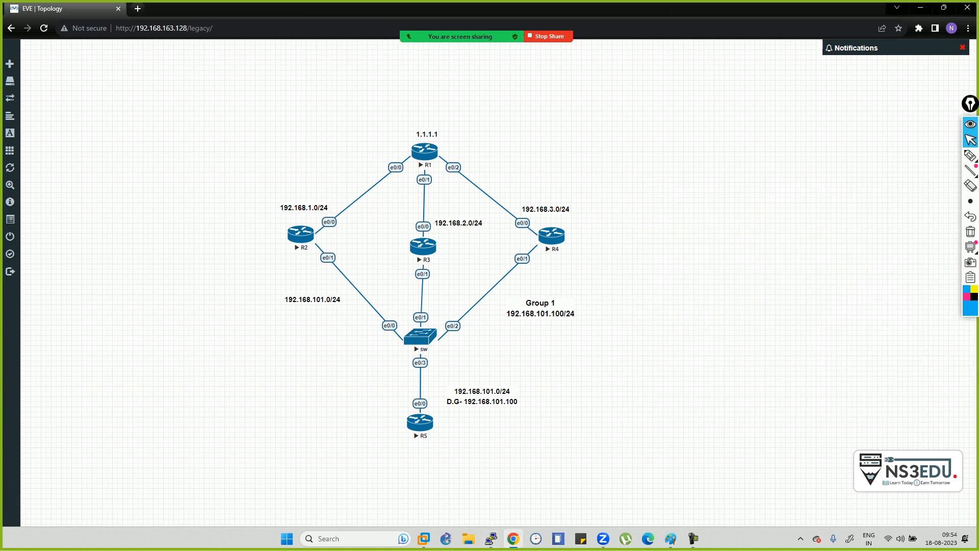
pyautogui.hotkey('alt', 'Tab')
pyautogui.hotkey('alt', 'Tab')
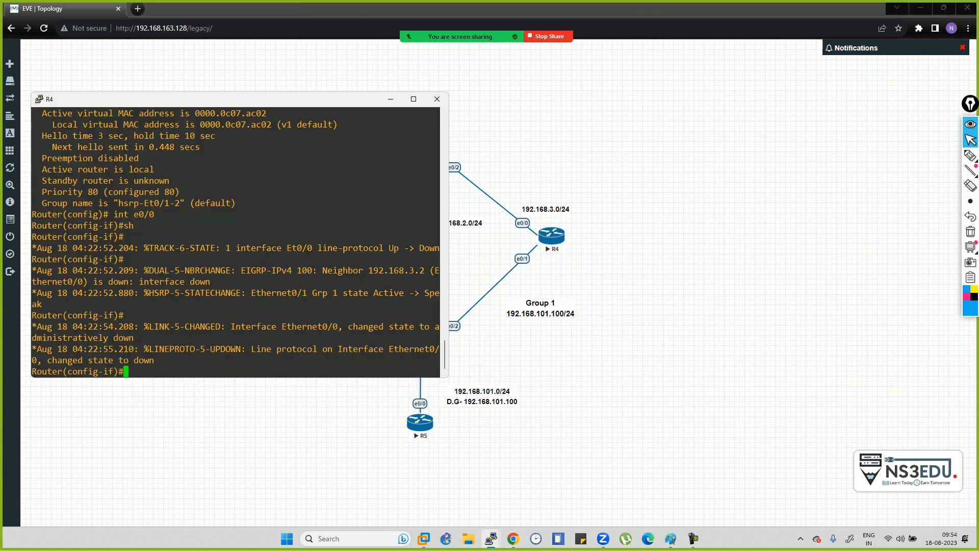
pyautogui.write('do sh his')
pyautogui.press('Return')
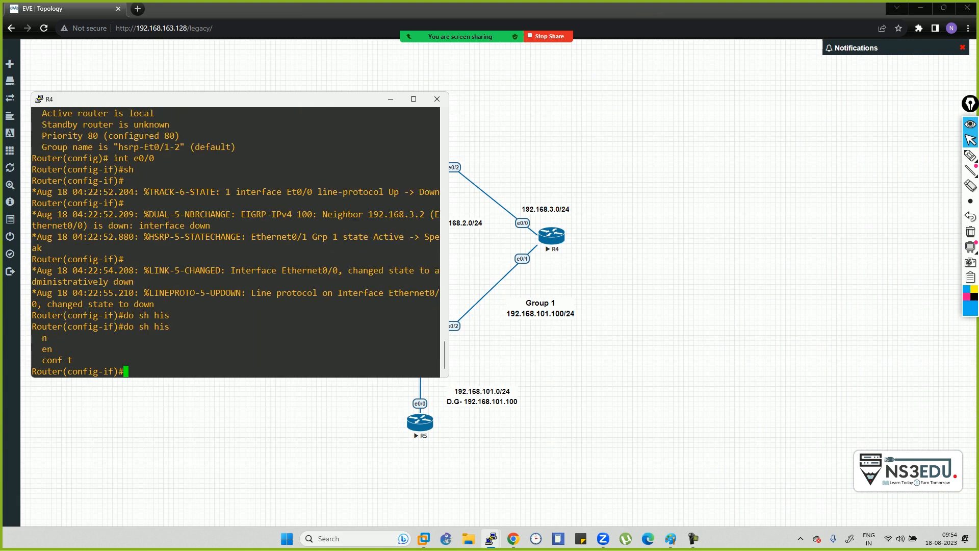
pyautogui.write('do sh his')
pyautogui.press('Return')
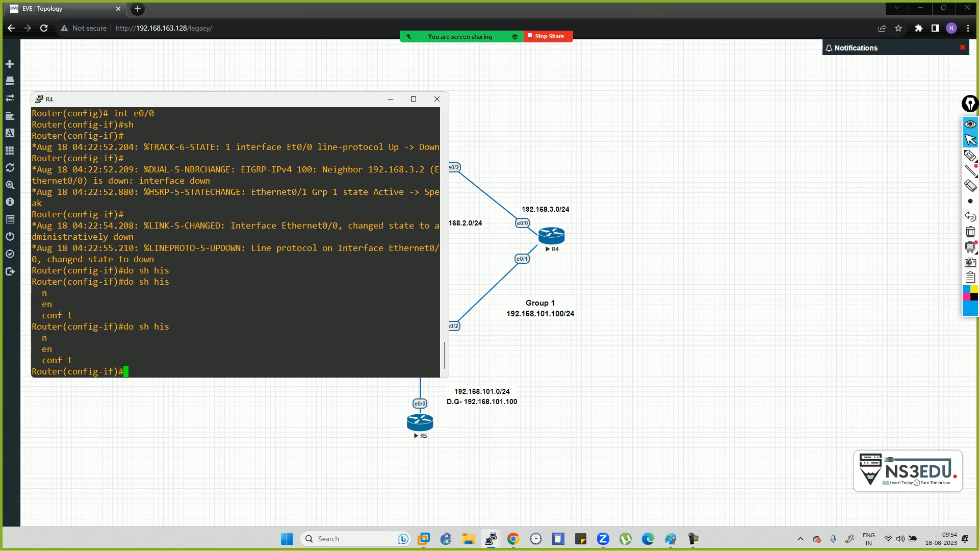
pyautogui.click(391, 99)
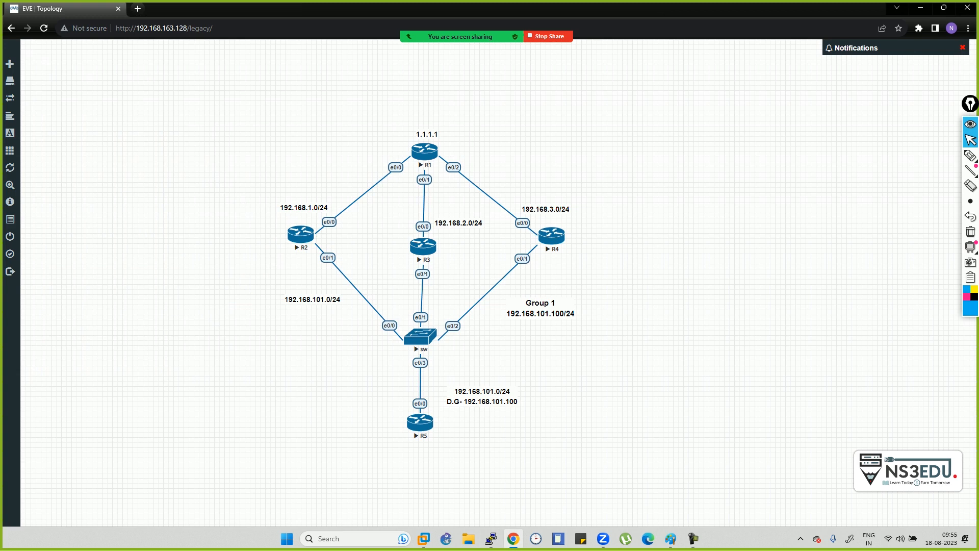
# - In blue pen, circle e0/2 beside R1 and add an arrow with an underlined note
pyautogui.moveTo(603, 539)
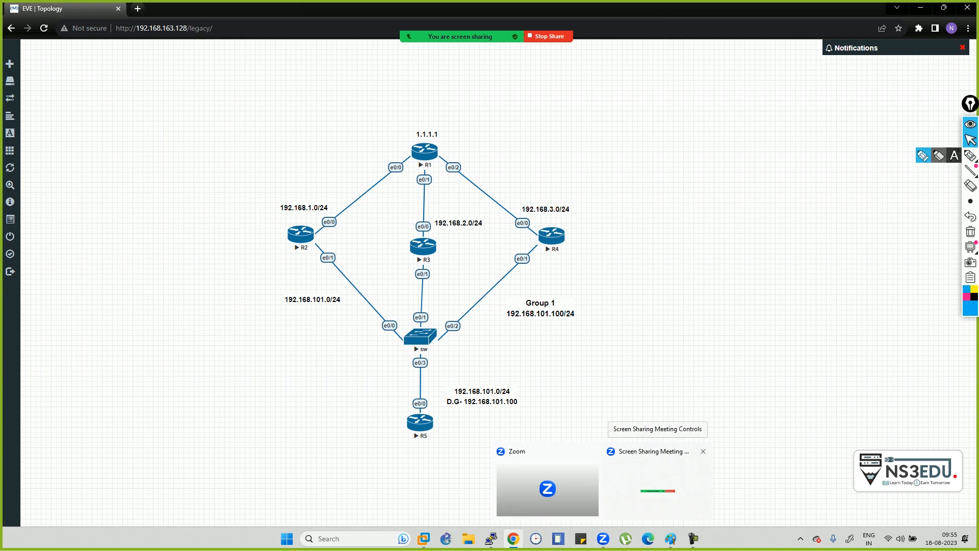
pyautogui.click(971, 156)
pyautogui.moveTo(461, 163)
pyautogui.mouseDown()
pyautogui.moveTo(494, 160)
pyautogui.moveTo(489, 149)
pyautogui.moveTo(530, 160)
pyautogui.moveTo(545, 147)
pyautogui.mouseUp()
pyautogui.moveTo(563, 139)
pyautogui.mouseDown()
pyautogui.moveTo(556, 157)
pyautogui.moveTo(575, 153)
pyautogui.moveTo(570, 162)
pyautogui.moveTo(571, 122)
pyautogui.mouseUp()
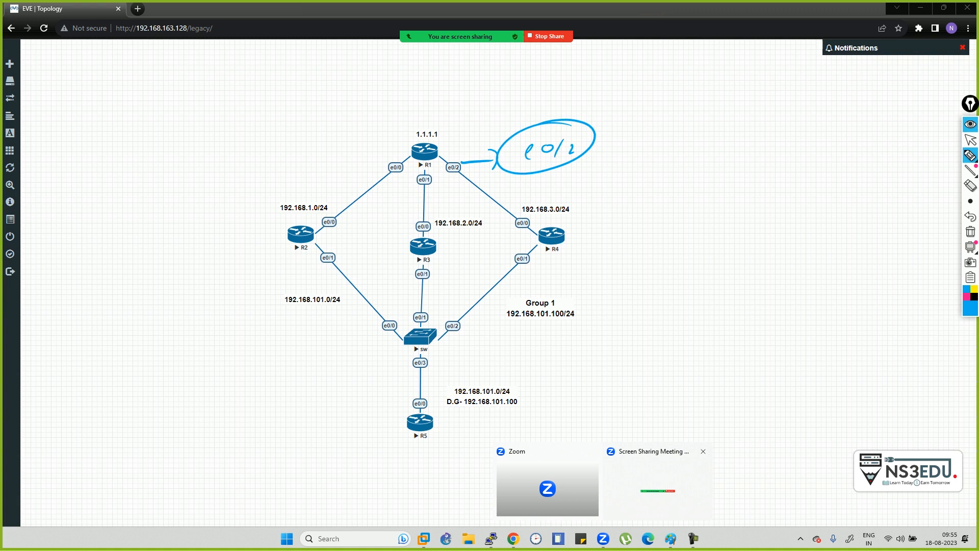
pyautogui.moveTo(594, 151)
pyautogui.mouseDown()
pyautogui.moveTo(633, 150)
pyautogui.moveTo(621, 166)
pyautogui.mouseUp()
pyautogui.moveTo(686, 137)
pyautogui.mouseDown()
pyautogui.moveTo(691, 155)
pyautogui.moveTo(754, 153)
pyautogui.mouseUp()
pyautogui.moveTo(662, 169); pyautogui.dragTo(732, 166)
pyautogui.moveTo(673, 181); pyautogui.dragTo(730, 178)
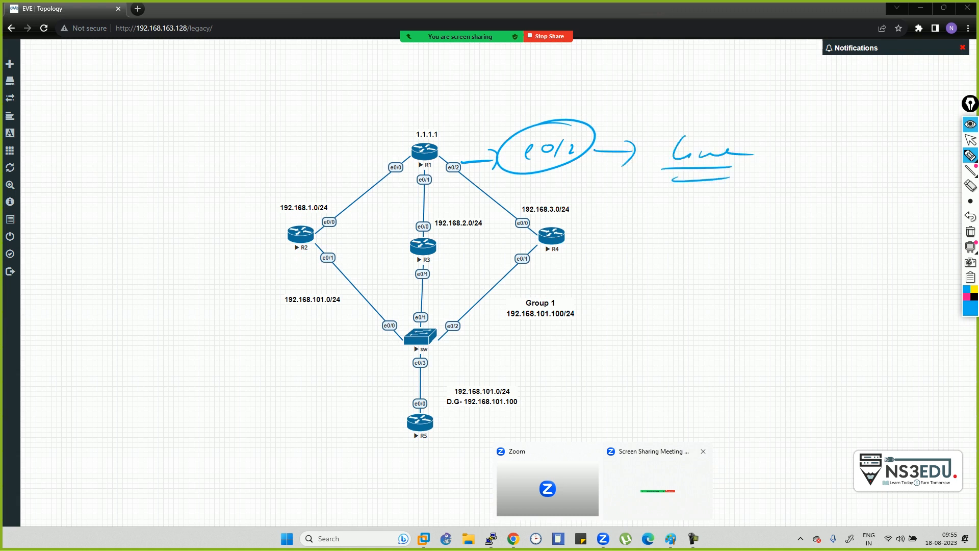
# - Write and circle 1.1.1.1, draw curved arrows toward R4, then circle and underline R4
pyautogui.moveTo(671, 193)
pyautogui.mouseDown()
pyautogui.moveTo(663, 212)
pyautogui.moveTo(722, 210)
pyautogui.mouseUp()
pyautogui.moveTo(737, 184)
pyautogui.mouseDown()
pyautogui.moveTo(716, 184)
pyautogui.moveTo(748, 197)
pyautogui.mouseUp()
pyautogui.moveTo(448, 137)
pyautogui.mouseDown()
pyautogui.moveTo(537, 200)
pyautogui.moveTo(520, 196)
pyautogui.mouseUp()
pyautogui.moveTo(585, 236)
pyautogui.mouseDown()
pyautogui.moveTo(583, 250)
pyautogui.moveTo(619, 249)
pyautogui.mouseUp()
pyautogui.moveTo(612, 213); pyautogui.dragTo(619, 220)
pyautogui.moveTo(615, 263); pyautogui.dragTo(662, 258)
pyautogui.moveTo(608, 279); pyautogui.dragTo(671, 266)
pyautogui.moveTo(437, 136)
pyautogui.mouseDown()
pyautogui.moveTo(485, 145)
pyautogui.moveTo(536, 198)
pyautogui.mouseUp()
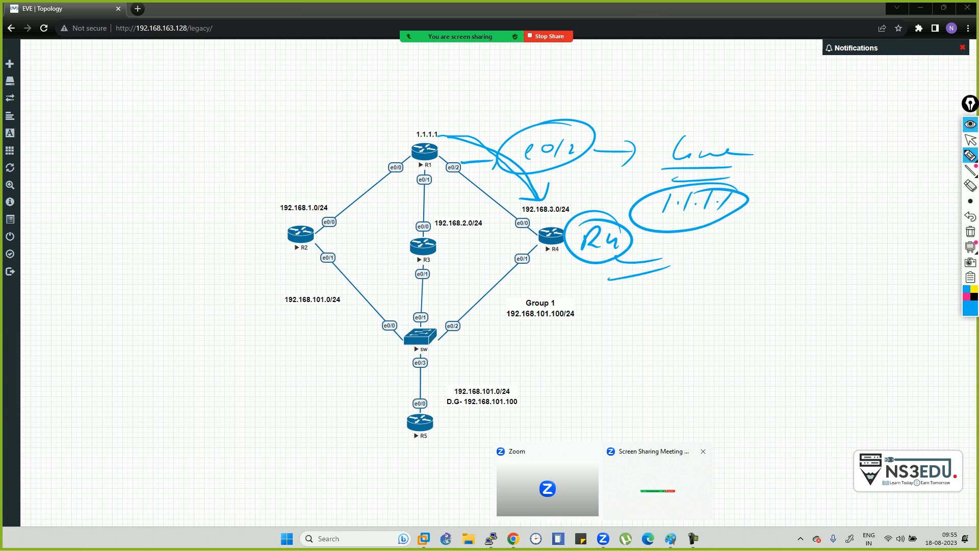
pyautogui.moveTo(516, 195); pyautogui.dragTo(543, 200)
pyautogui.moveTo(734, 255)
pyautogui.mouseDown()
pyautogui.moveTo(731, 270)
pyautogui.moveTo(761, 266)
pyautogui.moveTo(750, 271)
pyautogui.mouseUp()
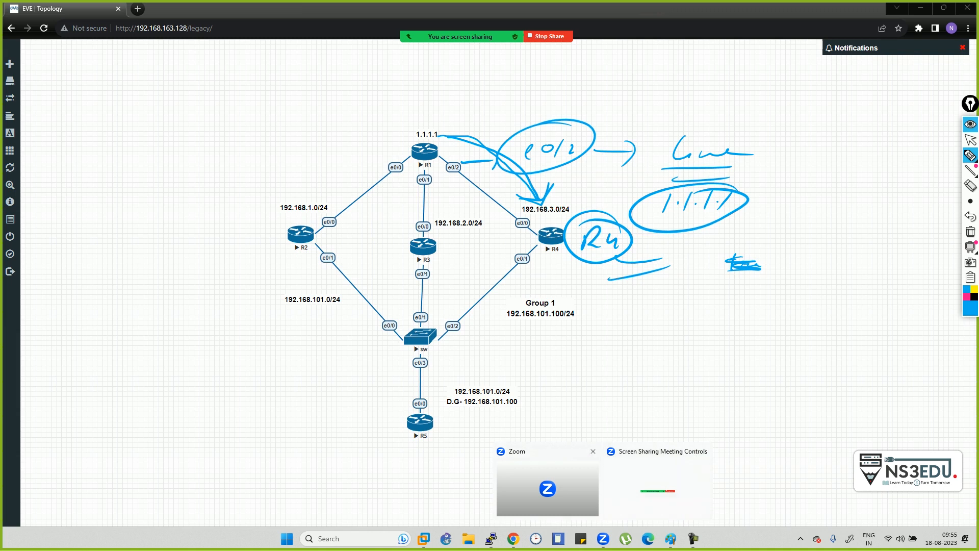
pyautogui.click(971, 140)
# - In Paint with annotations hidden, scroll to a fresh area and write '# int e0/0'
pyautogui.click(671, 539)
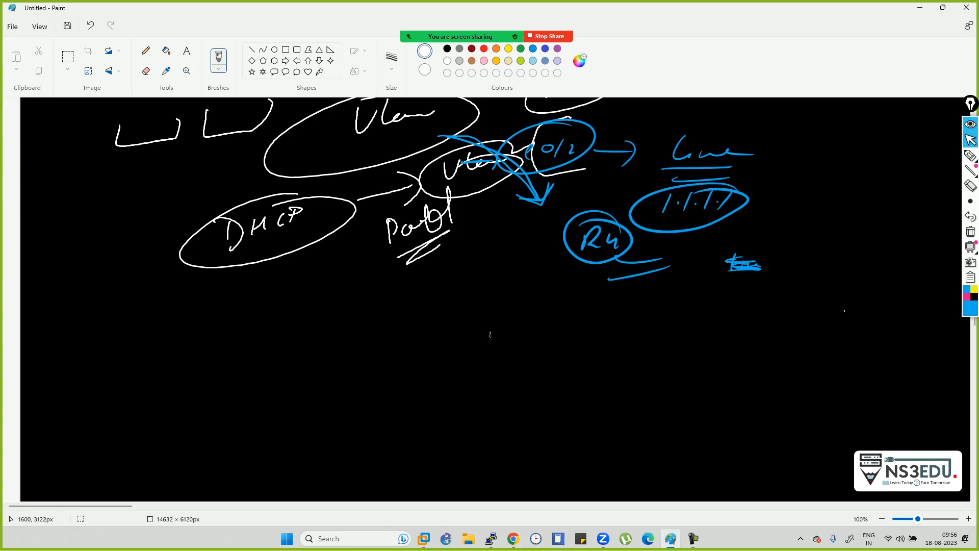
pyautogui.click(971, 124)
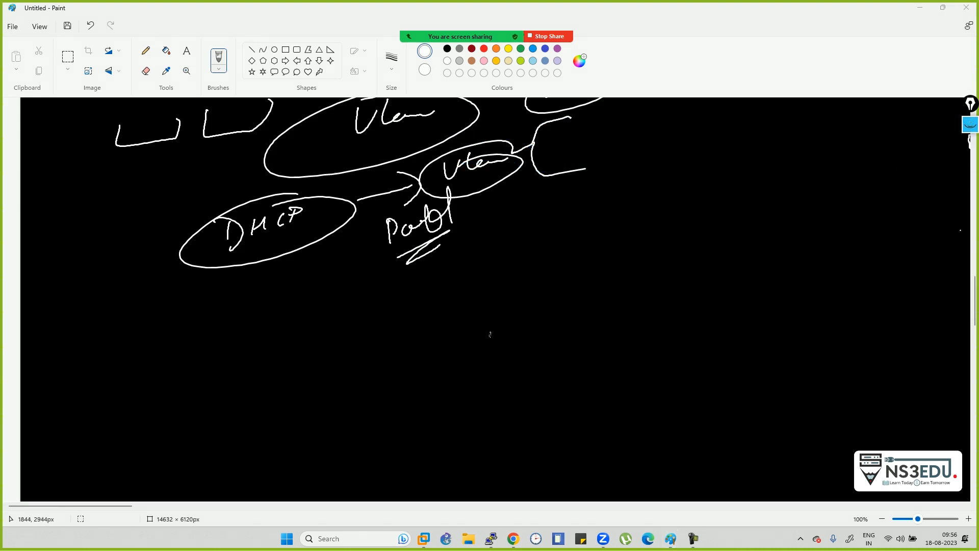
pyautogui.scroll(-3, 555, 273)
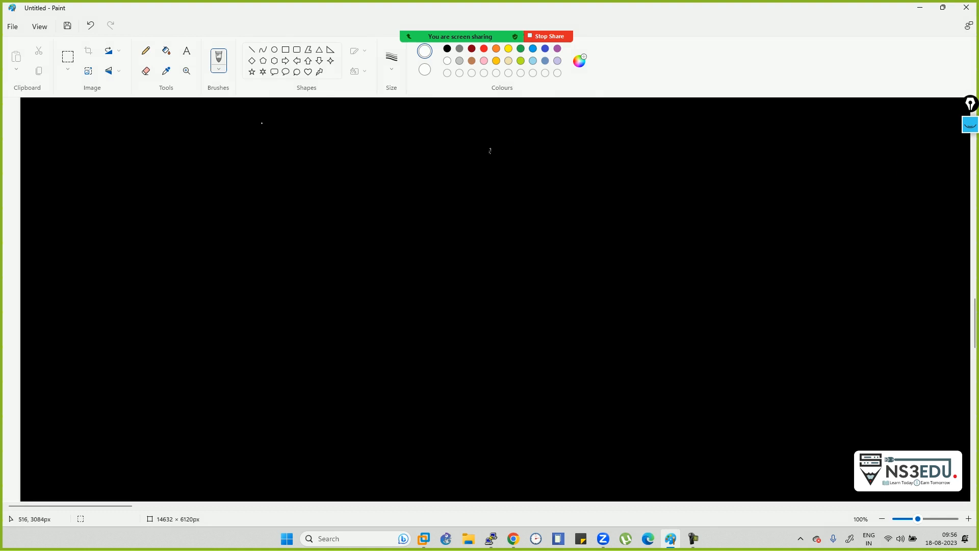
pyautogui.moveTo(83, 128); pyautogui.dragTo(78, 151)
pyautogui.moveTo(94, 130)
pyautogui.mouseDown()
pyautogui.moveTo(88, 149)
pyautogui.moveTo(99, 135)
pyautogui.mouseUp()
pyautogui.moveTo(61, 152); pyautogui.dragTo(120, 137)
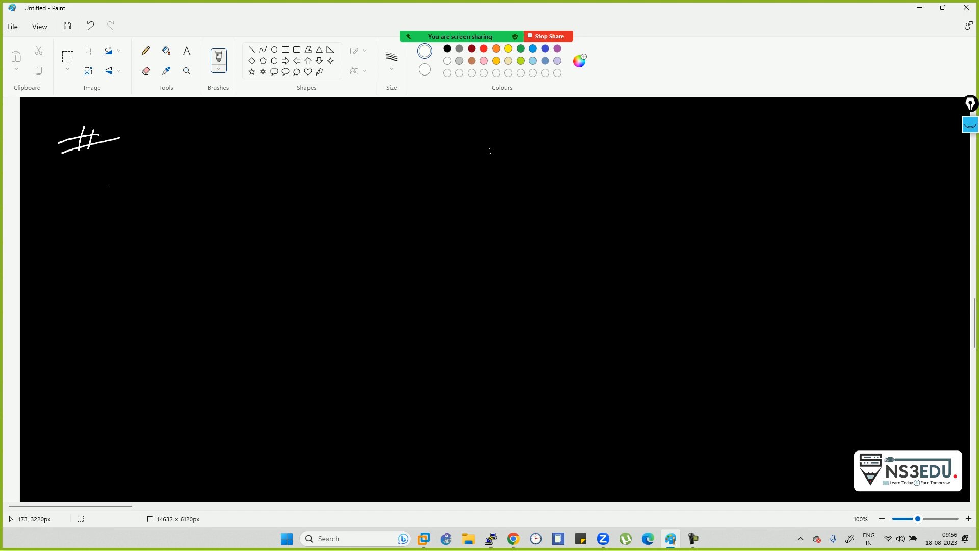
pyautogui.moveTo(141, 131)
pyautogui.mouseDown()
pyautogui.moveTo(146, 119)
pyautogui.moveTo(158, 134)
pyautogui.moveTo(187, 122)
pyautogui.mouseUp()
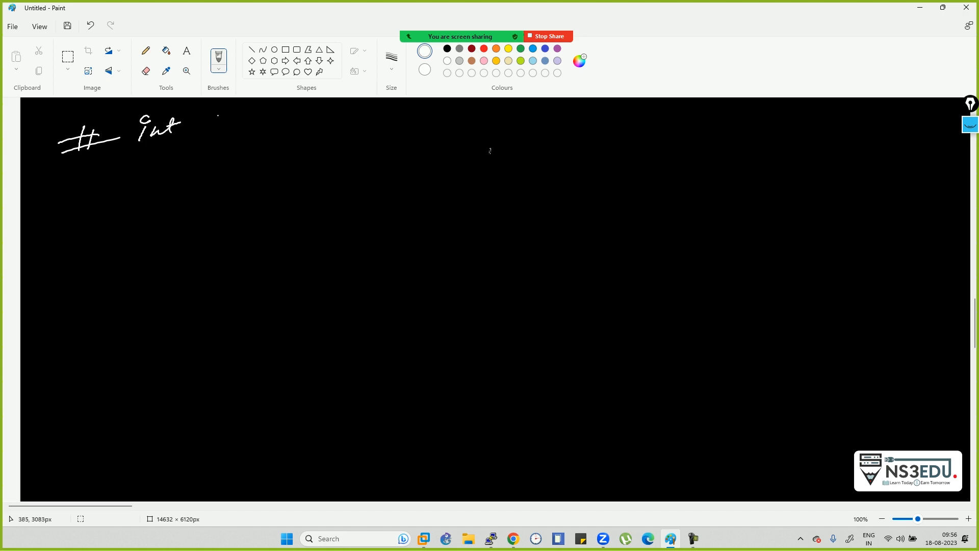
pyautogui.moveTo(207, 128); pyautogui.dragTo(219, 132)
pyautogui.moveTo(240, 123)
pyautogui.mouseDown()
pyautogui.moveTo(241, 138)
pyautogui.moveTo(271, 130)
pyautogui.mouseUp()
# - Write '# standby 1 priority 120' on the second line
pyautogui.moveTo(91, 162)
pyautogui.mouseDown()
pyautogui.moveTo(85, 186)
pyautogui.moveTo(95, 183)
pyautogui.mouseUp()
pyautogui.moveTo(67, 175)
pyautogui.mouseDown()
pyautogui.moveTo(114, 161)
pyautogui.moveTo(168, 179)
pyautogui.mouseUp()
pyautogui.moveTo(193, 162)
pyautogui.mouseDown()
pyautogui.moveTo(191, 177)
pyautogui.moveTo(271, 171)
pyautogui.moveTo(271, 200)
pyautogui.mouseUp()
pyautogui.moveTo(336, 144); pyautogui.dragTo(322, 177)
pyautogui.moveTo(390, 146); pyautogui.dragTo(368, 197)
pyautogui.moveTo(382, 176)
pyautogui.mouseDown()
pyautogui.moveTo(475, 166)
pyautogui.moveTo(492, 151)
pyautogui.mouseUp()
pyautogui.moveTo(492, 151)
pyautogui.mouseDown()
pyautogui.moveTo(505, 159)
pyautogui.moveTo(477, 187)
pyautogui.mouseUp()
pyautogui.moveTo(540, 146); pyautogui.dragTo(530, 170)
pyautogui.moveTo(542, 152)
pyautogui.mouseDown()
pyautogui.moveTo(557, 162)
pyautogui.moveTo(571, 149)
pyautogui.mouseUp()
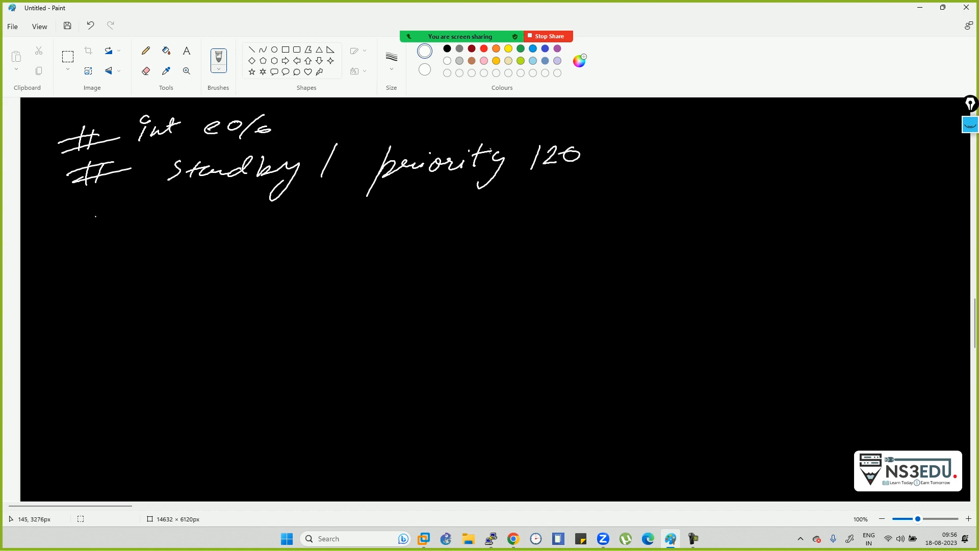
# - Write '# standby 1 preempt' on the third line, circling the group 1
pyautogui.moveTo(88, 212)
pyautogui.mouseDown()
pyautogui.moveTo(75, 247)
pyautogui.moveTo(92, 241)
pyautogui.mouseUp()
pyautogui.moveTo(57, 231)
pyautogui.mouseDown()
pyautogui.moveTo(110, 223)
pyautogui.moveTo(126, 233)
pyautogui.mouseUp()
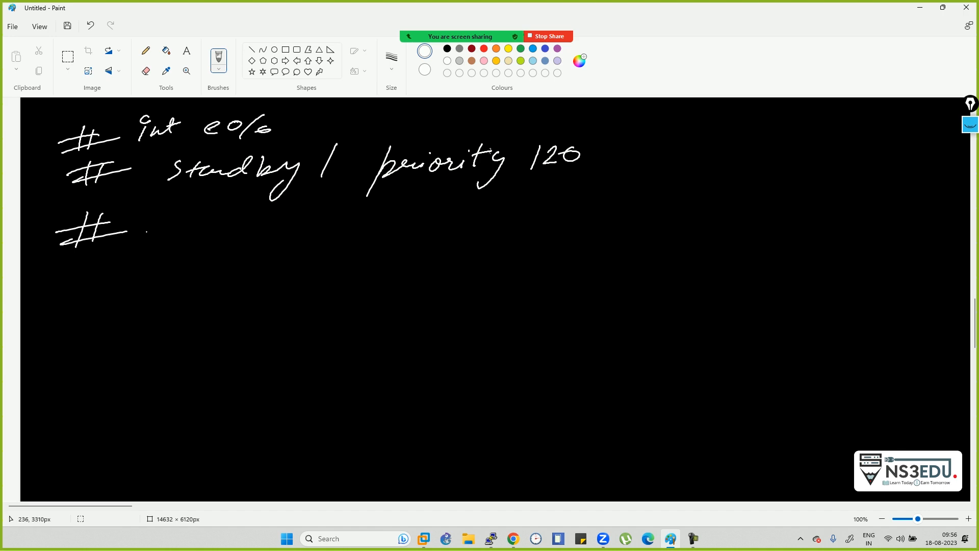
pyautogui.moveTo(211, 220)
pyautogui.mouseDown()
pyautogui.moveTo(185, 242)
pyautogui.moveTo(223, 240)
pyautogui.mouseUp()
pyautogui.moveTo(221, 229); pyautogui.dragTo(309, 235)
pyautogui.moveTo(330, 209)
pyautogui.mouseDown()
pyautogui.moveTo(319, 230)
pyautogui.moveTo(332, 232)
pyautogui.mouseUp()
pyautogui.moveTo(337, 222)
pyautogui.mouseDown()
pyautogui.moveTo(345, 222)
pyautogui.moveTo(321, 258)
pyautogui.mouseUp()
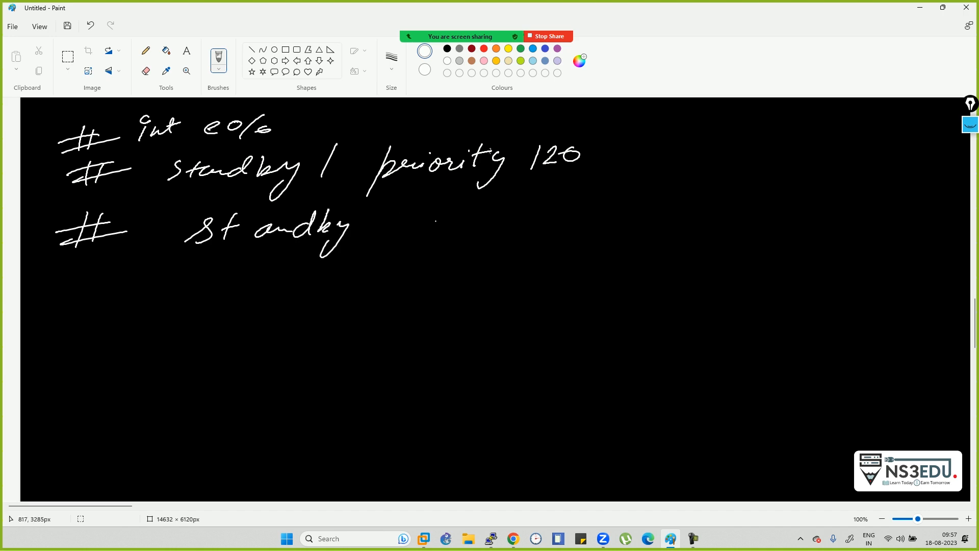
pyautogui.moveTo(429, 211); pyautogui.dragTo(419, 239)
pyautogui.moveTo(437, 193)
pyautogui.mouseDown()
pyautogui.moveTo(408, 247)
pyautogui.moveTo(428, 193)
pyautogui.mouseUp()
pyautogui.moveTo(417, 248); pyautogui.dragTo(393, 284)
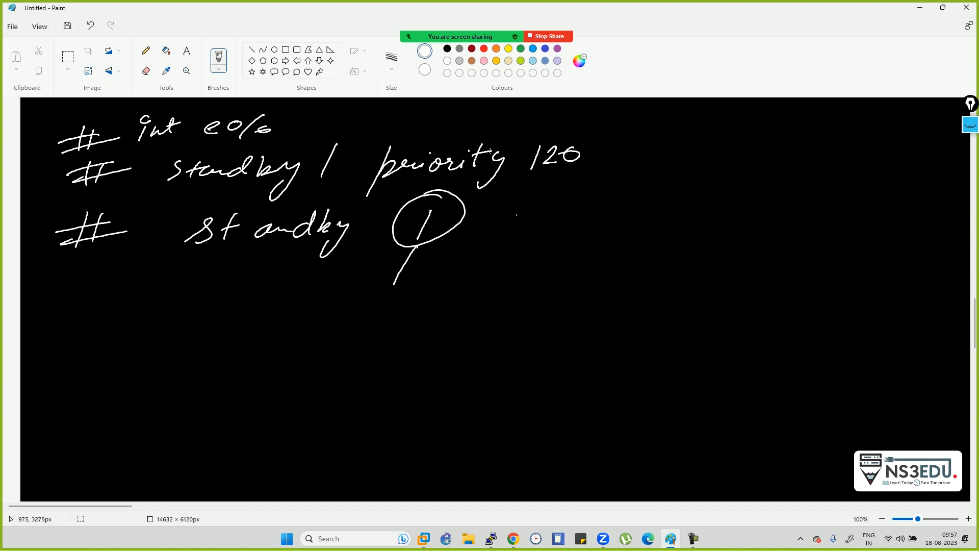
pyautogui.moveTo(504, 204)
pyautogui.mouseDown()
pyautogui.moveTo(487, 245)
pyautogui.moveTo(518, 216)
pyautogui.moveTo(586, 220)
pyautogui.mouseUp()
pyautogui.moveTo(595, 204)
pyautogui.mouseDown()
pyautogui.moveTo(587, 234)
pyautogui.moveTo(607, 209)
pyautogui.moveTo(607, 224)
pyautogui.mouseUp()
pyautogui.moveTo(601, 210); pyautogui.dragTo(635, 206)
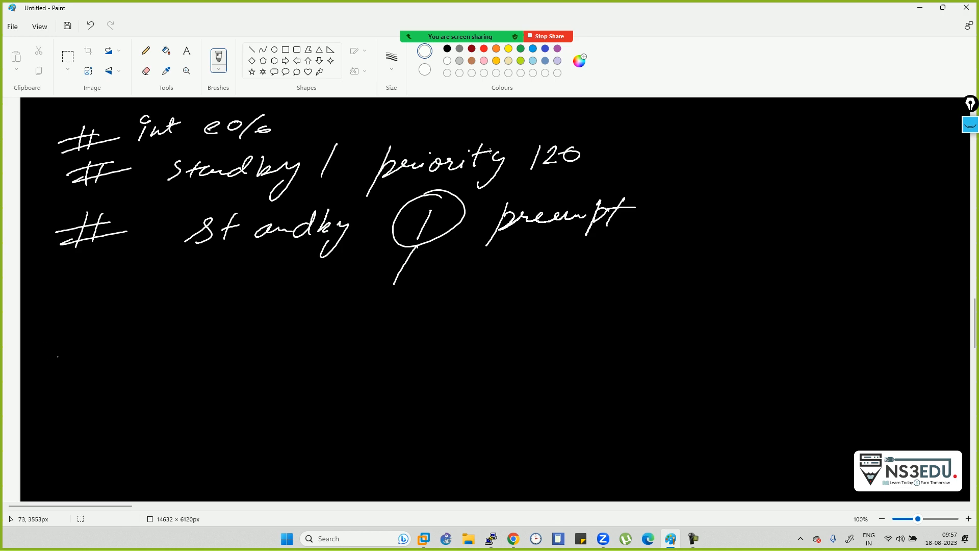
# - Write '# track 1' on the fourth line with an arrow pointing at the #
pyautogui.moveTo(90, 304)
pyautogui.mouseDown()
pyautogui.moveTo(81, 338)
pyautogui.moveTo(93, 337)
pyautogui.mouseUp()
pyautogui.moveTo(62, 335); pyautogui.dragTo(121, 323)
pyautogui.moveTo(185, 299)
pyautogui.mouseDown()
pyautogui.moveTo(183, 327)
pyautogui.moveTo(200, 311)
pyautogui.mouseUp()
pyautogui.moveTo(50, 283); pyautogui.dragTo(66, 301)
pyautogui.moveTo(68, 285)
pyautogui.mouseDown()
pyautogui.moveTo(57, 314)
pyautogui.moveTo(41, 314)
pyautogui.mouseUp()
pyautogui.moveTo(188, 326); pyautogui.dragTo(282, 325)
pyautogui.moveTo(341, 298); pyautogui.dragTo(334, 327)
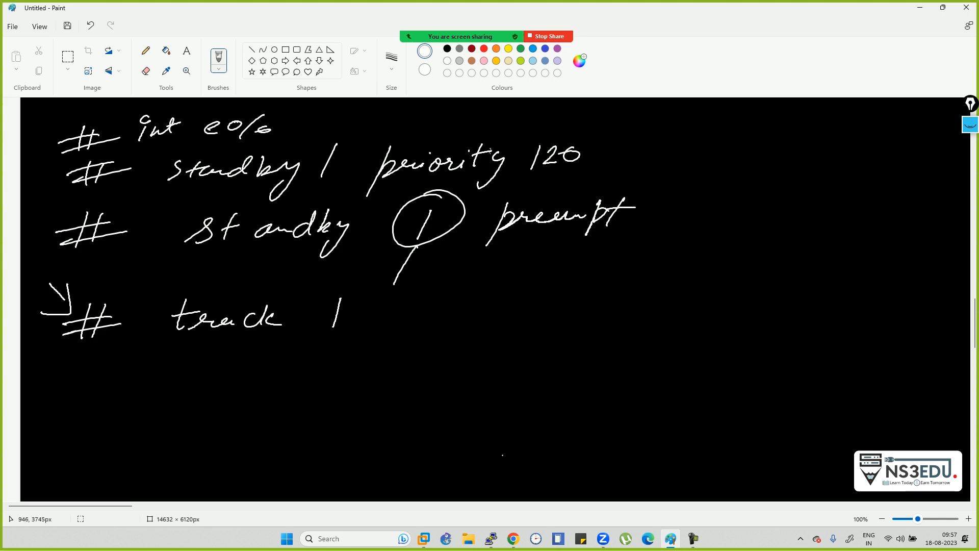
# - Bring R4's console forward and exit interface configuration mode
pyautogui.moveTo(491, 538)
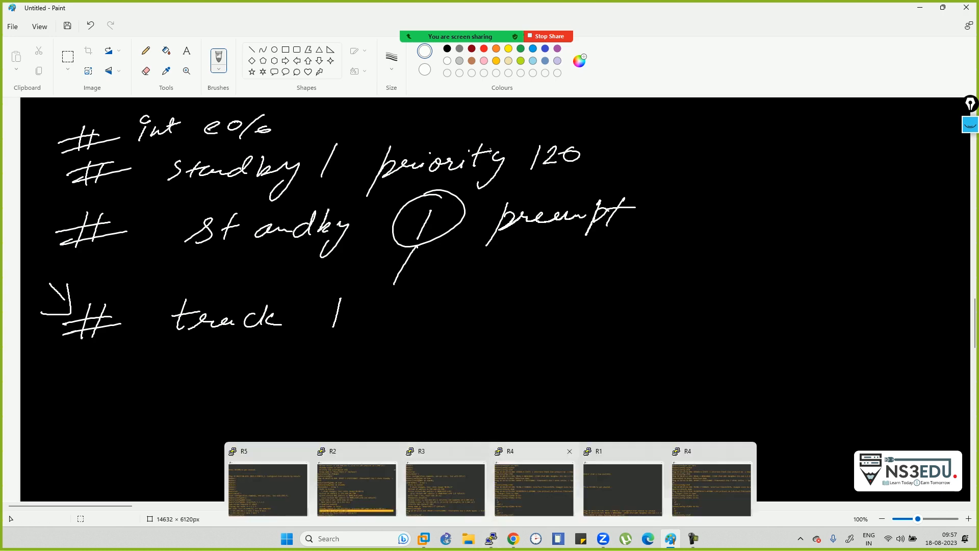
pyautogui.click(534, 487)
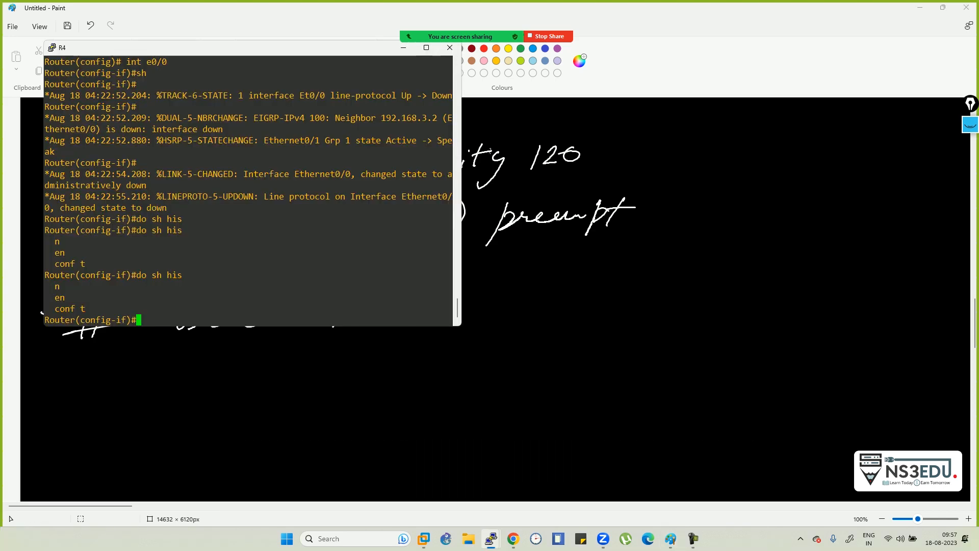
pyautogui.write('exit')
pyautogui.press('Return')
# - Enter 'track 1 interface e0/1 ?' to list its tracking options, then return to Paint
pyautogui.write('tr')
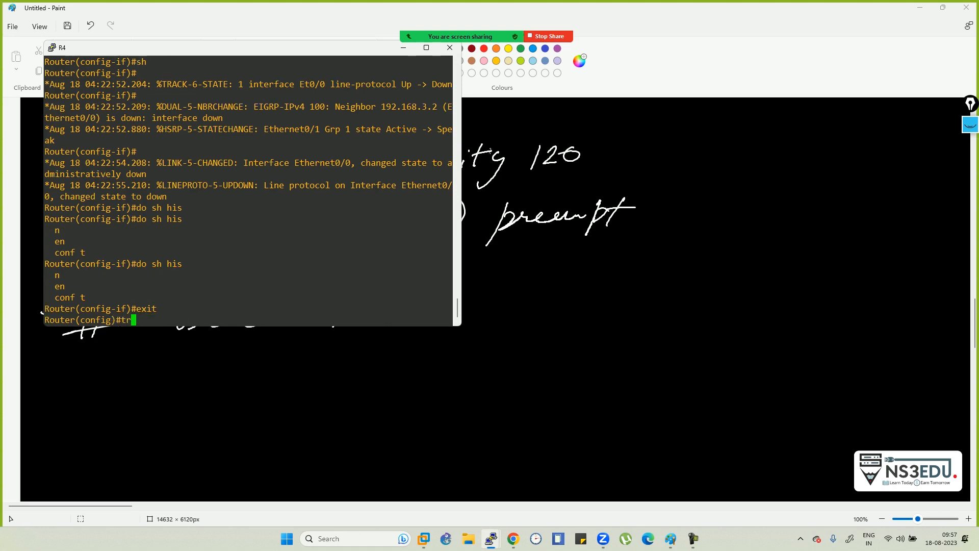
pyautogui.write('a')
pyautogui.press('Tab')
pyautogui.write('ck ')
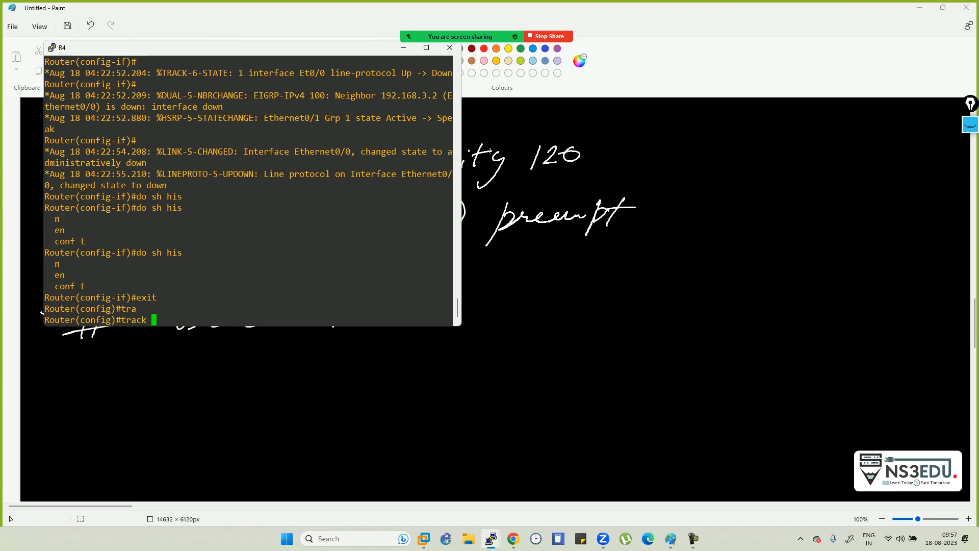
pyautogui.write('1 ?')
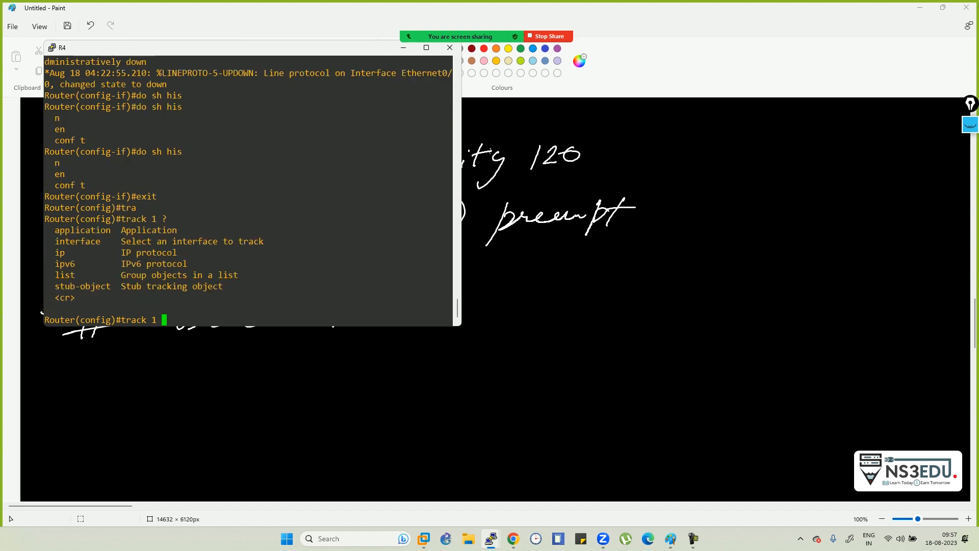
pyautogui.write('in')
pyautogui.press('Tab')
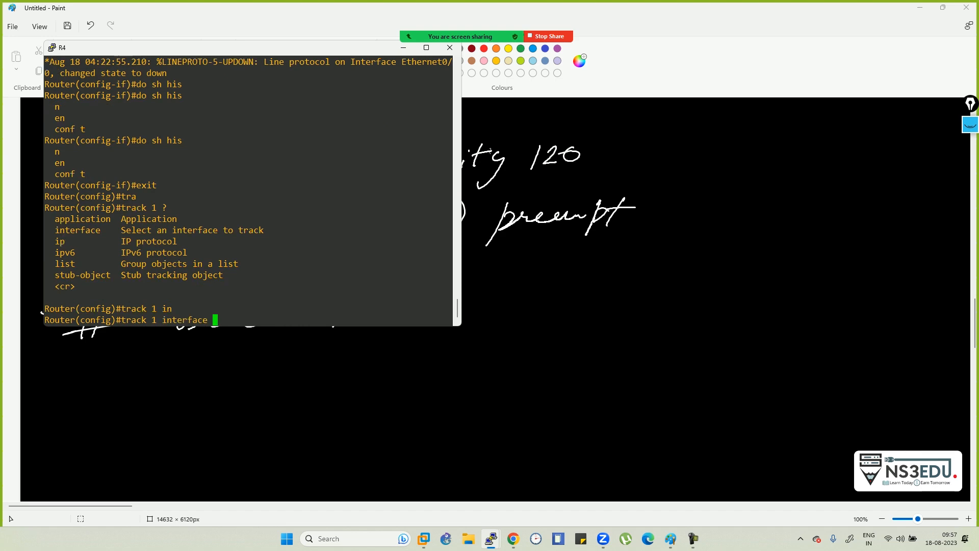
pyautogui.write('e0/1')
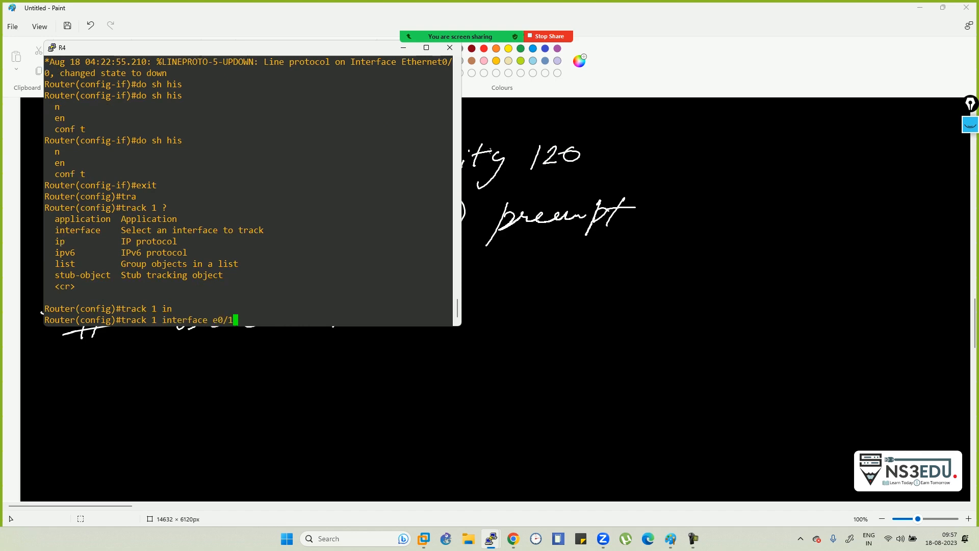
pyautogui.write(' ?')
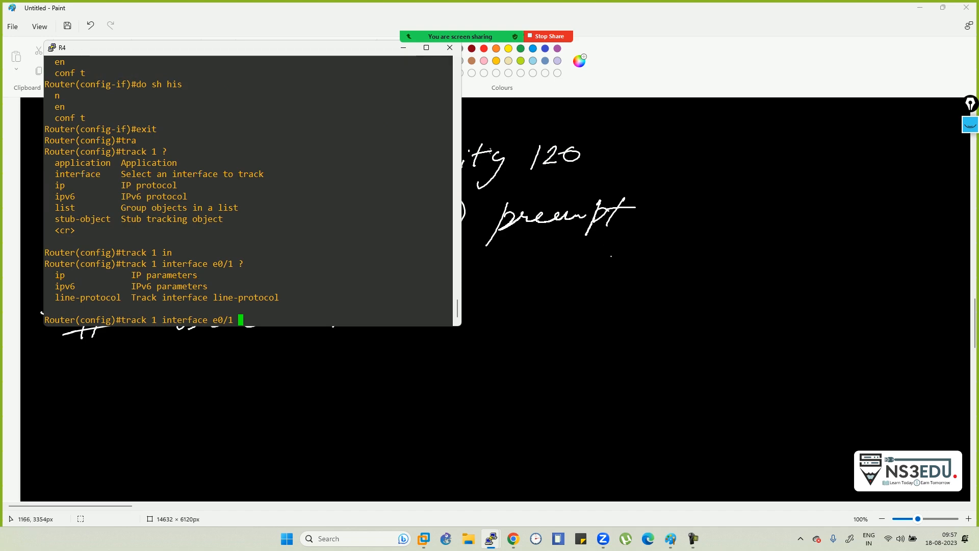
pyautogui.click(490, 150)
# - Extend the track line with 'int e0/0', arrowing the circled e0/0 to a circled 'ISP'
pyautogui.moveTo(382, 314)
pyautogui.mouseDown()
pyautogui.moveTo(380, 329)
pyautogui.moveTo(386, 310)
pyautogui.mouseUp()
pyautogui.moveTo(392, 318); pyautogui.dragTo(407, 323)
pyautogui.moveTo(416, 308); pyautogui.dragTo(412, 324)
pyautogui.moveTo(407, 313); pyautogui.dragTo(468, 323)
pyautogui.moveTo(491, 306)
pyautogui.mouseDown()
pyautogui.moveTo(483, 319)
pyautogui.moveTo(491, 306)
pyautogui.mouseUp()
pyautogui.moveTo(522, 292)
pyautogui.mouseDown()
pyautogui.moveTo(495, 332)
pyautogui.moveTo(525, 309)
pyautogui.moveTo(473, 294)
pyautogui.mouseUp()
pyautogui.moveTo(488, 347)
pyautogui.mouseDown()
pyautogui.moveTo(469, 394)
pyautogui.moveTo(496, 374)
pyautogui.mouseUp()
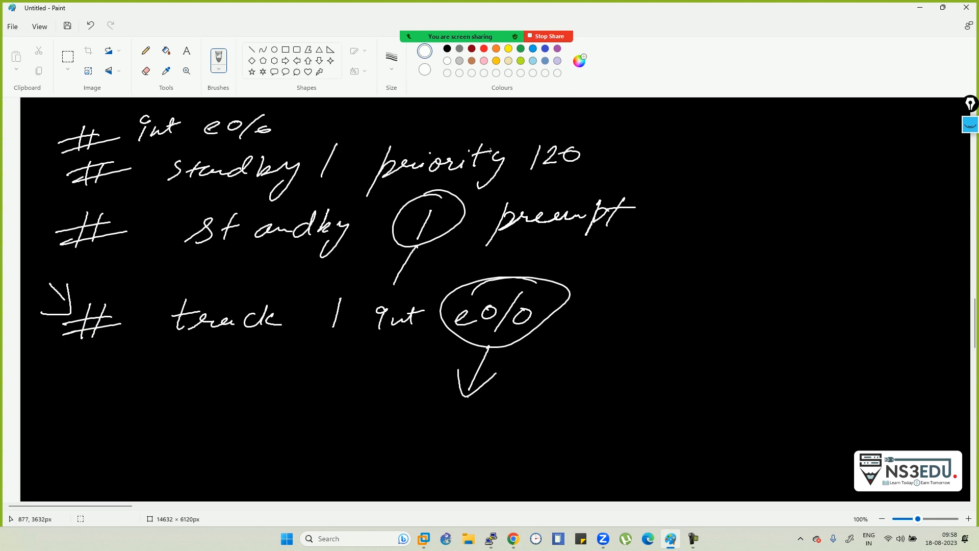
pyautogui.moveTo(446, 408); pyautogui.dragTo(442, 431)
pyautogui.moveTo(461, 408); pyautogui.dragTo(452, 429)
pyautogui.moveTo(471, 405)
pyautogui.mouseDown()
pyautogui.moveTo(469, 430)
pyautogui.moveTo(475, 420)
pyautogui.mouseUp()
pyautogui.moveTo(492, 400)
pyautogui.mouseDown()
pyautogui.moveTo(410, 434)
pyautogui.moveTo(480, 438)
pyautogui.mouseUp()
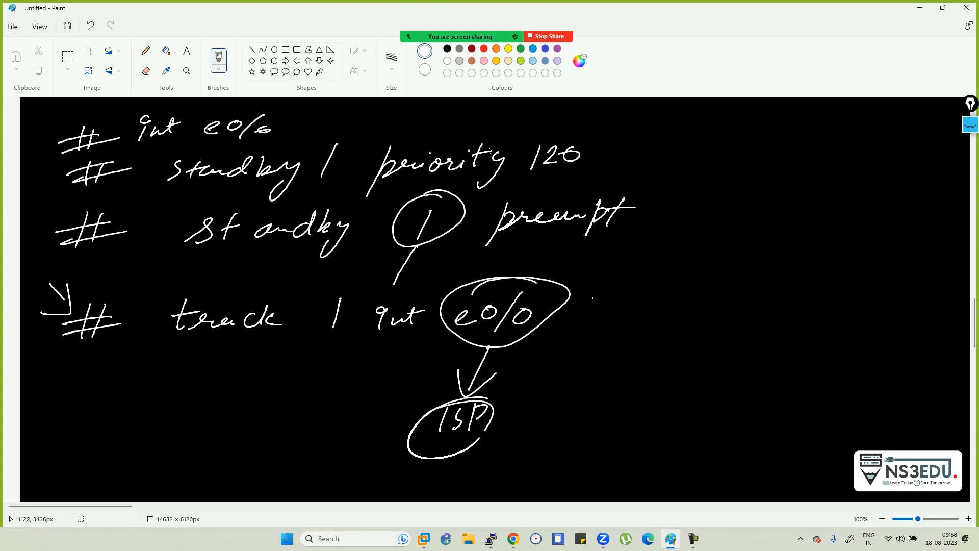
# - Add 'line protocol', link the circled 1 to a 'track Obj' bubble, and start a new #
pyautogui.moveTo(619, 270)
pyautogui.mouseDown()
pyautogui.moveTo(602, 315)
pyautogui.moveTo(671, 301)
pyautogui.mouseUp()
pyautogui.moveTo(721, 271)
pyautogui.mouseDown()
pyautogui.moveTo(697, 331)
pyautogui.moveTo(744, 297)
pyautogui.moveTo(800, 299)
pyautogui.moveTo(888, 273)
pyautogui.moveTo(868, 298)
pyautogui.mouseUp()
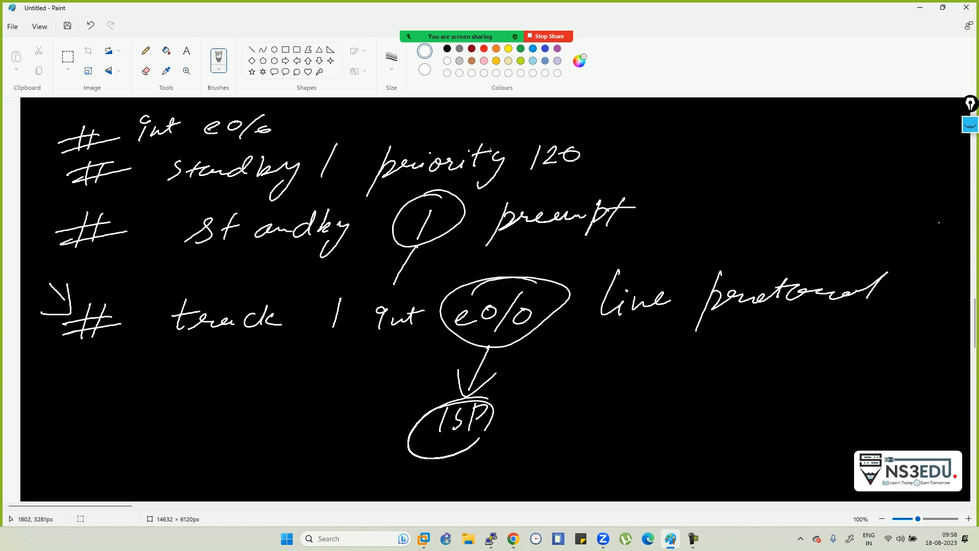
pyautogui.scroll(-3, 962, 309)
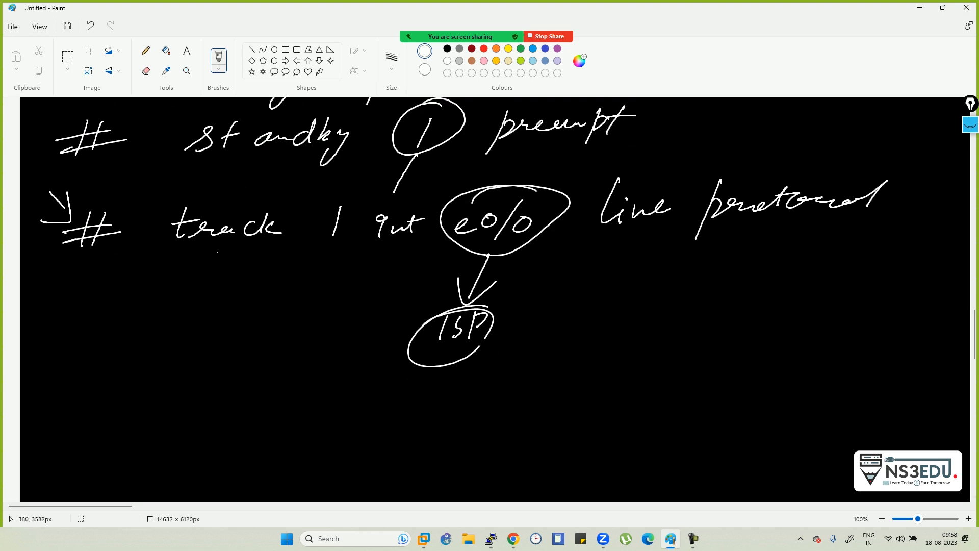
pyautogui.moveTo(354, 191)
pyautogui.mouseDown()
pyautogui.moveTo(334, 261)
pyautogui.moveTo(356, 193)
pyautogui.mouseUp()
pyautogui.moveTo(326, 258)
pyautogui.mouseDown()
pyautogui.moveTo(305, 286)
pyautogui.moveTo(329, 284)
pyautogui.mouseUp()
pyautogui.moveTo(279, 311)
pyautogui.mouseDown()
pyautogui.moveTo(284, 320)
pyautogui.moveTo(305, 317)
pyautogui.moveTo(304, 337)
pyautogui.mouseUp()
pyautogui.click(329, 296)
pyautogui.moveTo(181, 306)
pyautogui.mouseDown()
pyautogui.moveTo(190, 326)
pyautogui.moveTo(229, 307)
pyautogui.moveTo(238, 320)
pyautogui.moveTo(225, 328)
pyautogui.moveTo(255, 324)
pyautogui.mouseUp()
pyautogui.moveTo(334, 309)
pyautogui.mouseDown()
pyautogui.moveTo(187, 356)
pyautogui.moveTo(217, 297)
pyautogui.mouseUp()
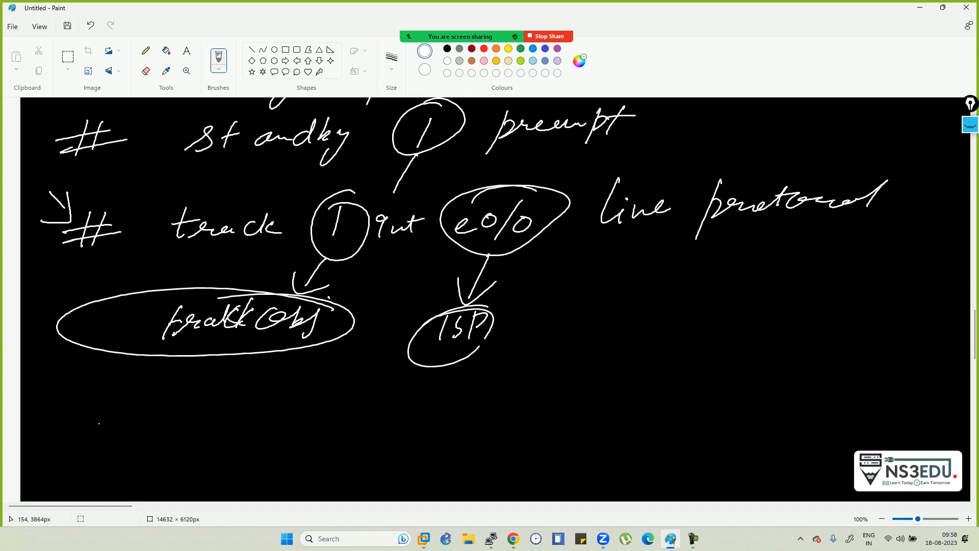
pyautogui.moveTo(85, 404)
pyautogui.mouseDown()
pyautogui.moveTo(80, 431)
pyautogui.moveTo(92, 428)
pyautogui.mouseUp()
pyautogui.moveTo(54, 420); pyautogui.dragTo(118, 416)
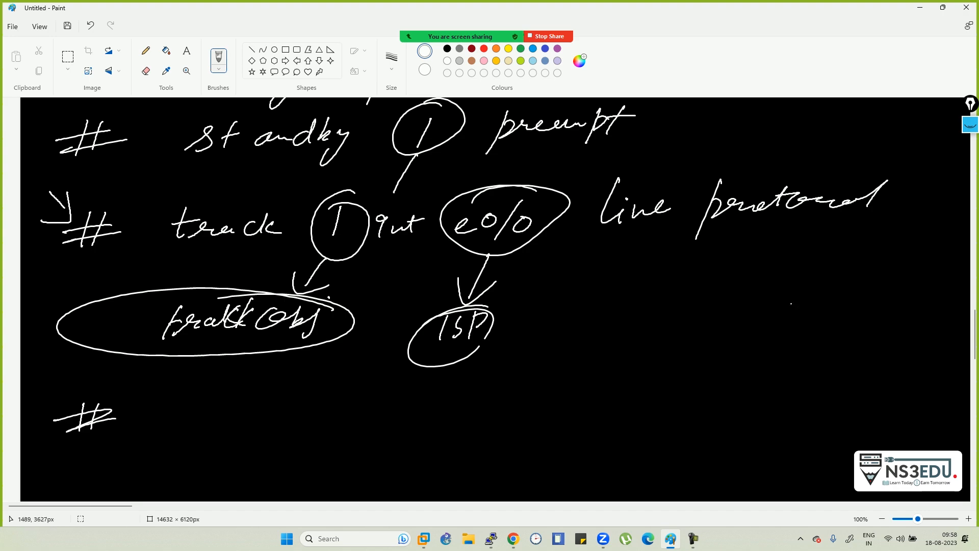
pyautogui.scroll(5, 940, 325)
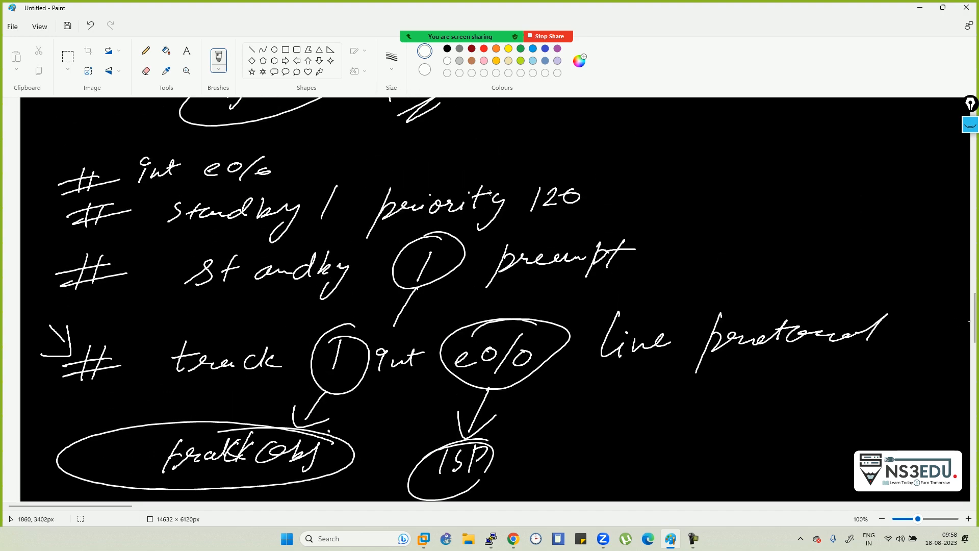
pyautogui.scroll(-1, 922, 322)
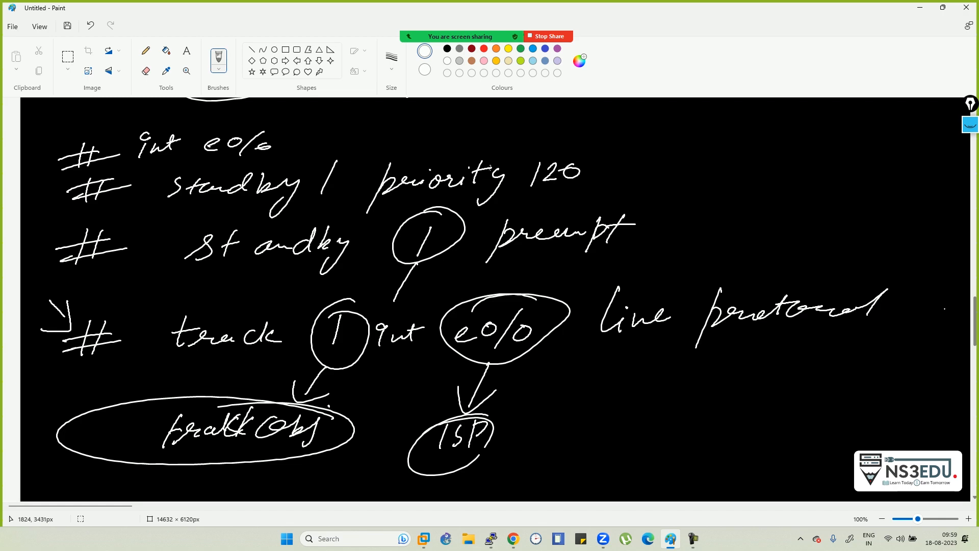
# - Draw arrows from track Obj and a circled 'tracking' note linked to the ISP bubble
pyautogui.scroll(-3, 971, 323)
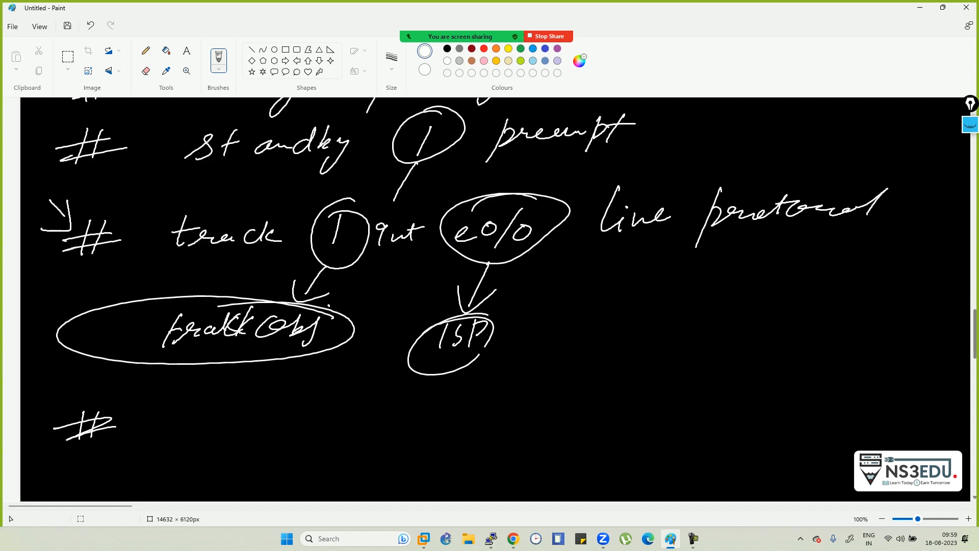
pyautogui.moveTo(346, 266)
pyautogui.mouseDown()
pyautogui.moveTo(383, 255)
pyautogui.moveTo(384, 270)
pyautogui.mouseUp()
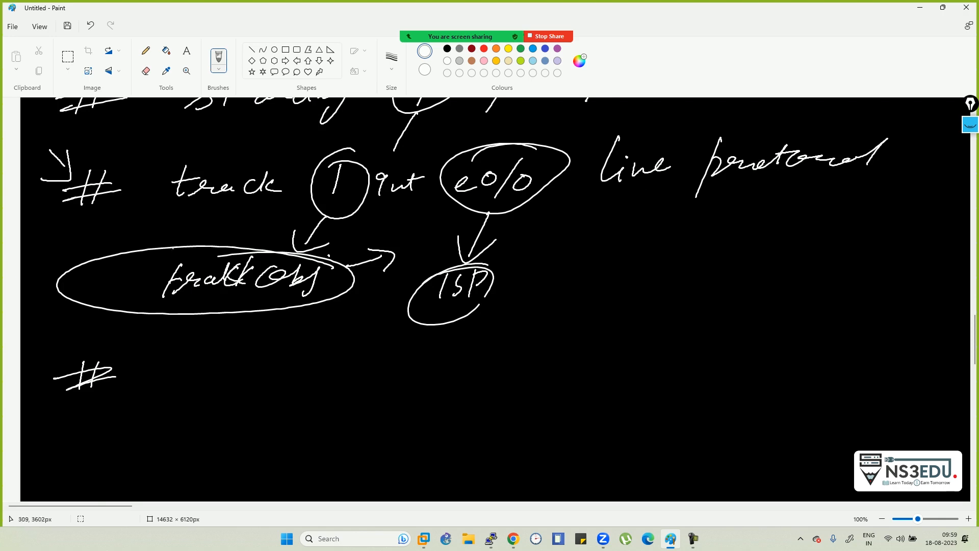
pyautogui.moveTo(600, 225)
pyautogui.mouseDown()
pyautogui.moveTo(594, 250)
pyautogui.moveTo(605, 238)
pyautogui.mouseUp()
pyautogui.moveTo(600, 245); pyautogui.dragTo(655, 244)
pyautogui.moveTo(661, 230)
pyautogui.mouseDown()
pyautogui.moveTo(662, 250)
pyautogui.moveTo(749, 245)
pyautogui.mouseUp()
pyautogui.moveTo(731, 253); pyautogui.dragTo(723, 263)
pyautogui.moveTo(718, 215)
pyautogui.mouseDown()
pyautogui.moveTo(605, 269)
pyautogui.moveTo(614, 223)
pyautogui.mouseUp()
pyautogui.moveTo(592, 269); pyautogui.dragTo(521, 292)
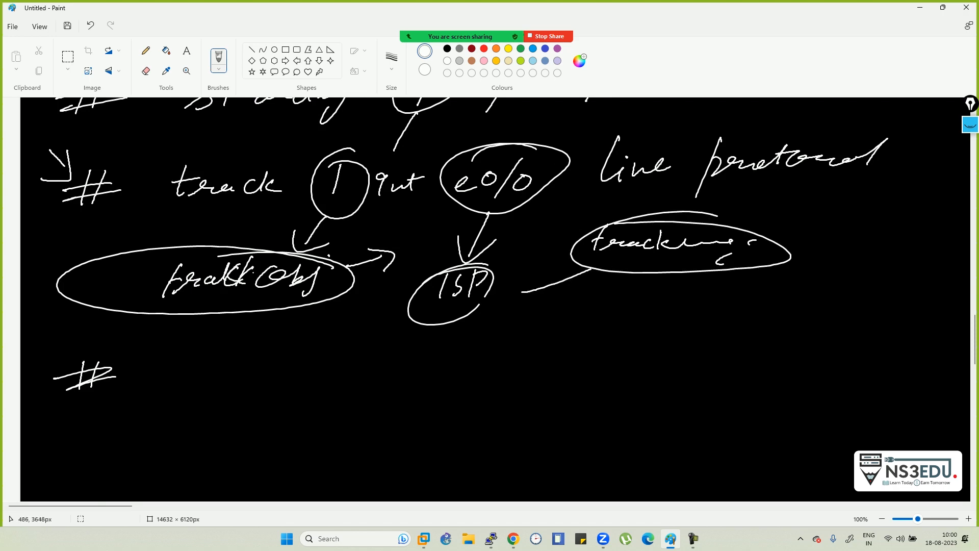
pyautogui.moveTo(209, 311); pyautogui.dragTo(210, 335)
pyautogui.moveTo(224, 316)
pyautogui.mouseDown()
pyautogui.moveTo(211, 339)
pyautogui.moveTo(189, 341)
pyautogui.mouseUp()
# - Write 'int e0/0 (Lan int)' on the line below the track Obj bubble
pyautogui.moveTo(198, 364)
pyautogui.mouseDown()
pyautogui.moveTo(191, 382)
pyautogui.moveTo(193, 366)
pyautogui.mouseUp()
pyautogui.moveTo(205, 366)
pyautogui.mouseDown()
pyautogui.moveTo(210, 377)
pyautogui.moveTo(219, 365)
pyautogui.mouseUp()
pyautogui.moveTo(224, 355)
pyautogui.mouseDown()
pyautogui.moveTo(223, 375)
pyautogui.moveTo(233, 360)
pyautogui.moveTo(302, 375)
pyautogui.mouseUp()
pyautogui.moveTo(318, 362); pyautogui.dragTo(310, 368)
pyautogui.moveTo(343, 352)
pyautogui.mouseDown()
pyautogui.moveTo(314, 397)
pyautogui.moveTo(353, 358)
pyautogui.mouseUp()
pyautogui.moveTo(419, 341)
pyautogui.mouseDown()
pyautogui.moveTo(407, 374)
pyautogui.moveTo(439, 366)
pyautogui.mouseUp()
pyautogui.moveTo(453, 358)
pyautogui.mouseDown()
pyautogui.moveTo(449, 365)
pyautogui.moveTo(507, 367)
pyautogui.moveTo(535, 357)
pyautogui.mouseUp()
pyautogui.moveTo(544, 345)
pyautogui.mouseDown()
pyautogui.moveTo(540, 362)
pyautogui.moveTo(560, 349)
pyautogui.mouseUp()
pyautogui.moveTo(564, 330)
pyautogui.mouseDown()
pyautogui.moveTo(551, 383)
pyautogui.moveTo(532, 388)
pyautogui.mouseUp()
pyautogui.moveTo(87, 417); pyautogui.dragTo(78, 456)
# - Write '# standby 1 track 1' on the next line, adding small connecting marks
pyautogui.moveTo(101, 426)
pyautogui.mouseDown()
pyautogui.moveTo(93, 449)
pyautogui.moveTo(110, 428)
pyautogui.mouseUp()
pyautogui.moveTo(71, 452); pyautogui.dragTo(123, 437)
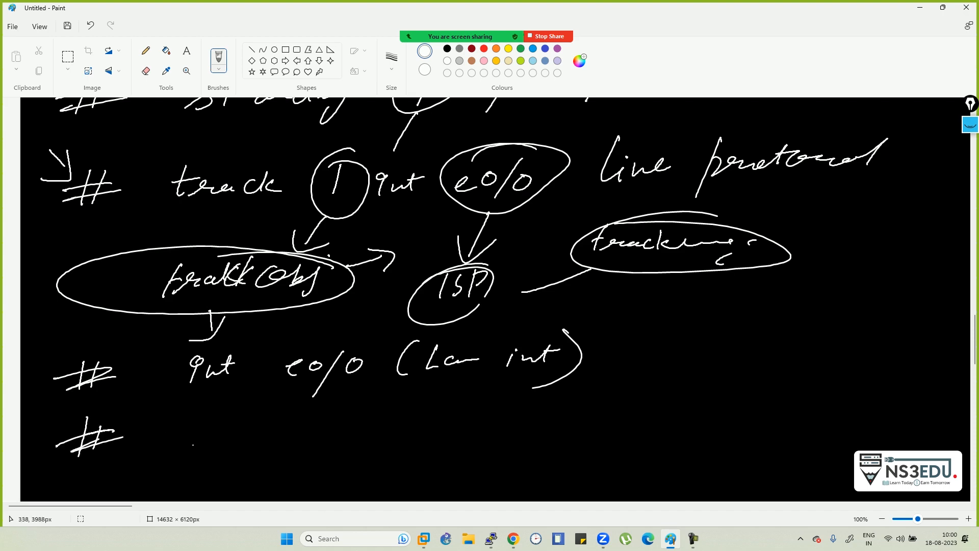
pyautogui.moveTo(196, 424)
pyautogui.mouseDown()
pyautogui.moveTo(183, 451)
pyautogui.moveTo(208, 449)
pyautogui.mouseUp()
pyautogui.moveTo(205, 437); pyautogui.dragTo(256, 438)
pyautogui.moveTo(270, 432)
pyautogui.mouseDown()
pyautogui.moveTo(275, 424)
pyautogui.moveTo(351, 443)
pyautogui.mouseUp()
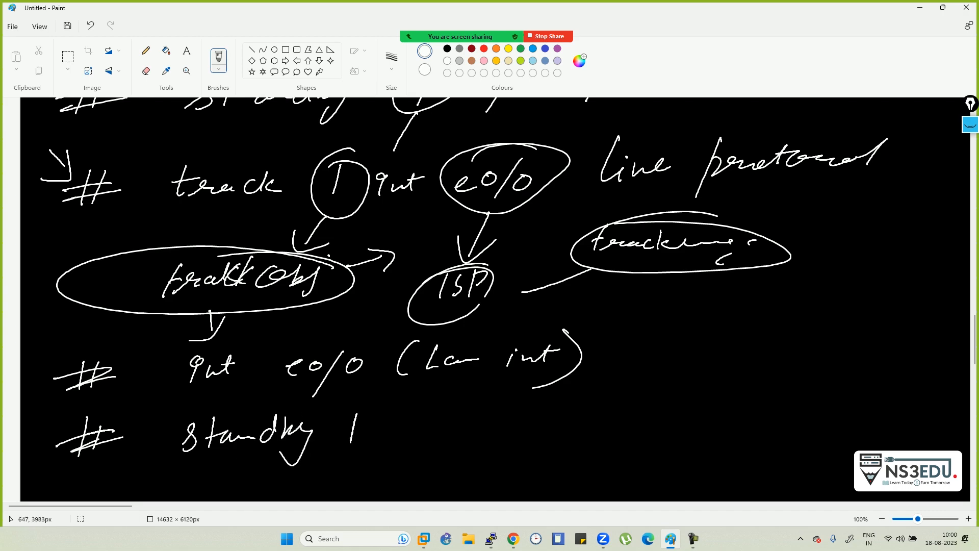
pyautogui.moveTo(416, 408); pyautogui.dragTo(407, 435)
pyautogui.moveTo(406, 421); pyautogui.dragTo(460, 427)
pyautogui.moveTo(479, 415)
pyautogui.mouseDown()
pyautogui.moveTo(478, 430)
pyautogui.moveTo(487, 421)
pyautogui.mouseUp()
pyautogui.moveTo(490, 415)
pyautogui.mouseDown()
pyautogui.moveTo(553, 433)
pyautogui.moveTo(666, 419)
pyautogui.moveTo(579, 433)
pyautogui.moveTo(639, 395)
pyautogui.mouseUp()
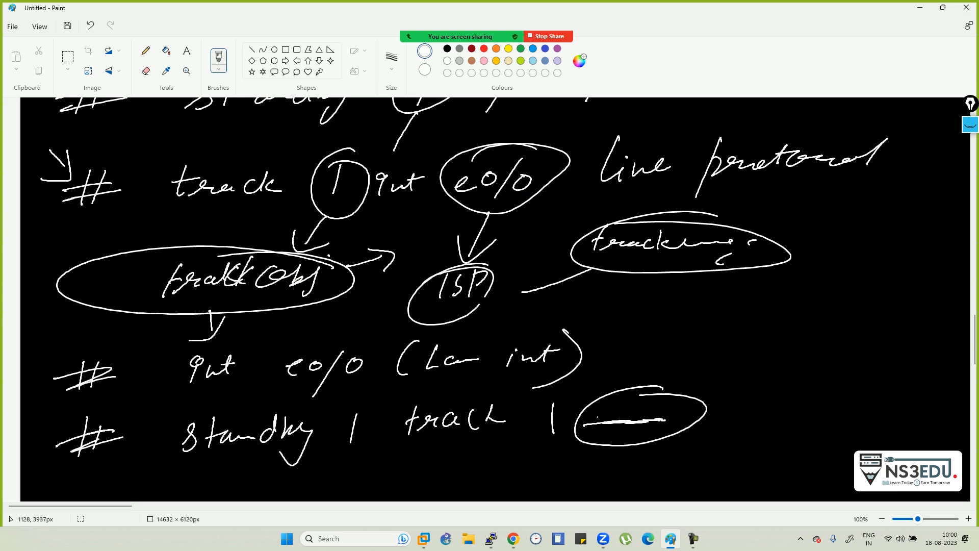
pyautogui.moveTo(697, 396); pyautogui.dragTo(727, 390)
pyautogui.moveTo(766, 300); pyautogui.dragTo(785, 307)
pyautogui.scroll(-5, 969, 327)
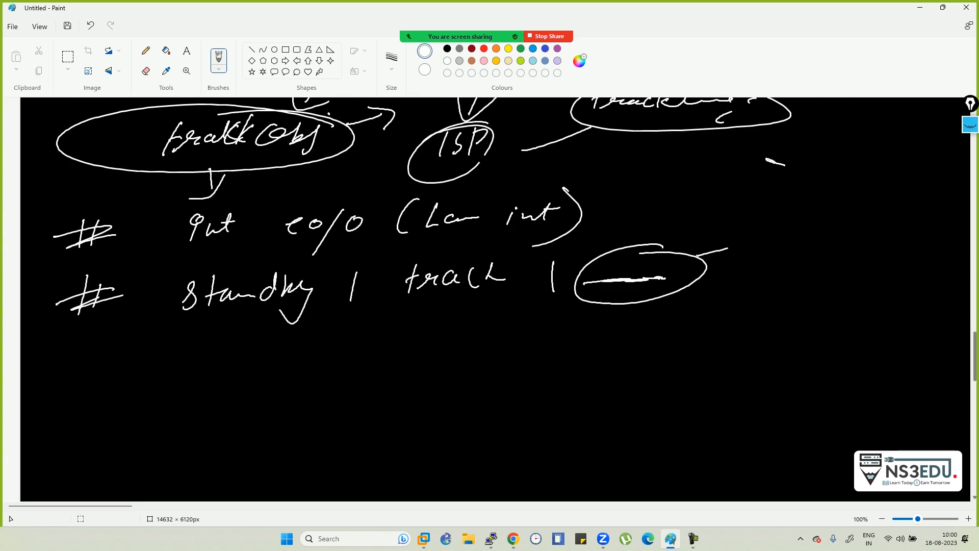
# - Start a new '#' line below the track 1 note and write a circled 1.1.1.1
pyautogui.moveTo(975, 368); pyautogui.dragTo(974, 374)
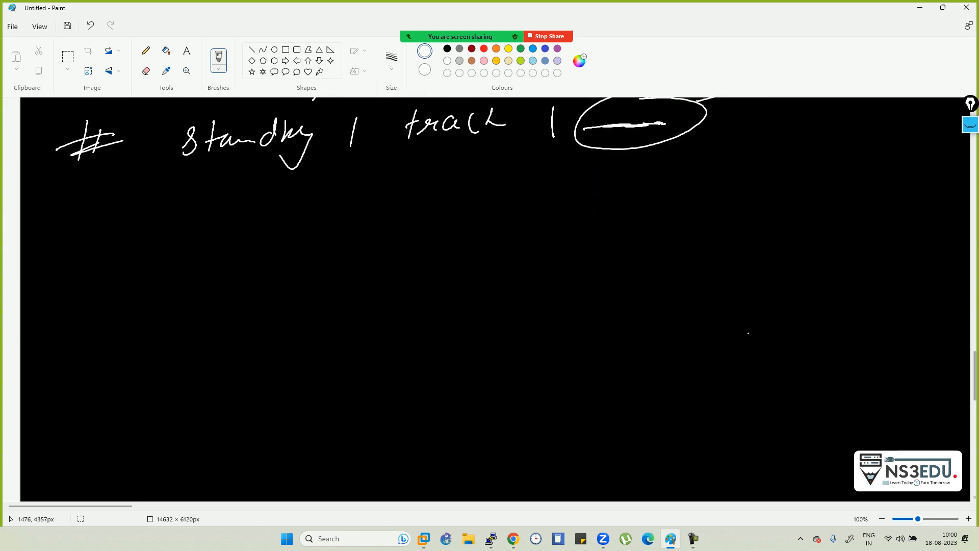
pyautogui.moveTo(84, 212)
pyautogui.mouseDown()
pyautogui.moveTo(83, 242)
pyautogui.moveTo(105, 238)
pyautogui.mouseUp()
pyautogui.moveTo(63, 238); pyautogui.dragTo(125, 232)
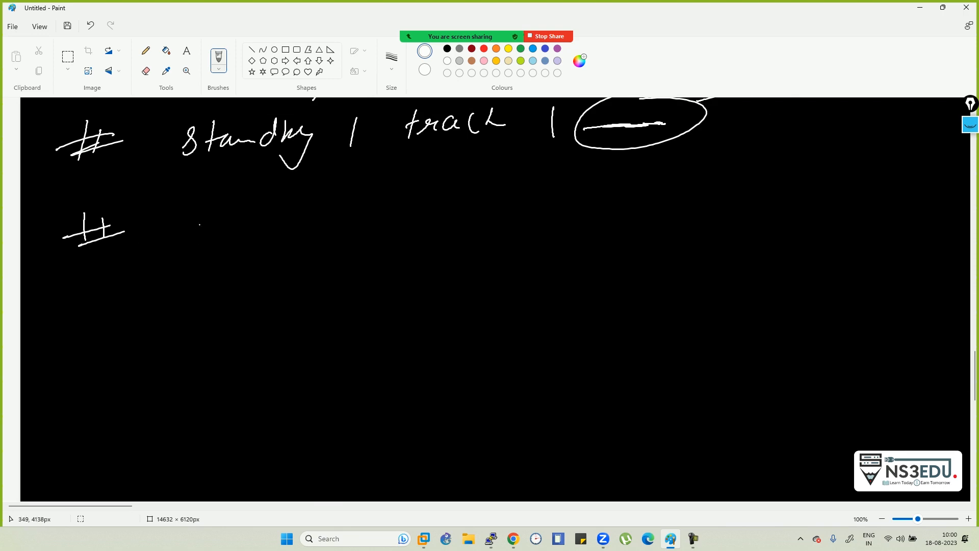
pyautogui.moveTo(529, 149)
pyautogui.mouseDown()
pyautogui.moveTo(526, 168)
pyautogui.moveTo(583, 169)
pyautogui.mouseUp()
pyautogui.click(535, 163)
pyautogui.click(554, 163)
pyautogui.moveTo(513, 148)
pyautogui.mouseDown()
pyautogui.moveTo(582, 186)
pyautogui.moveTo(489, 181)
pyautogui.mouseUp()
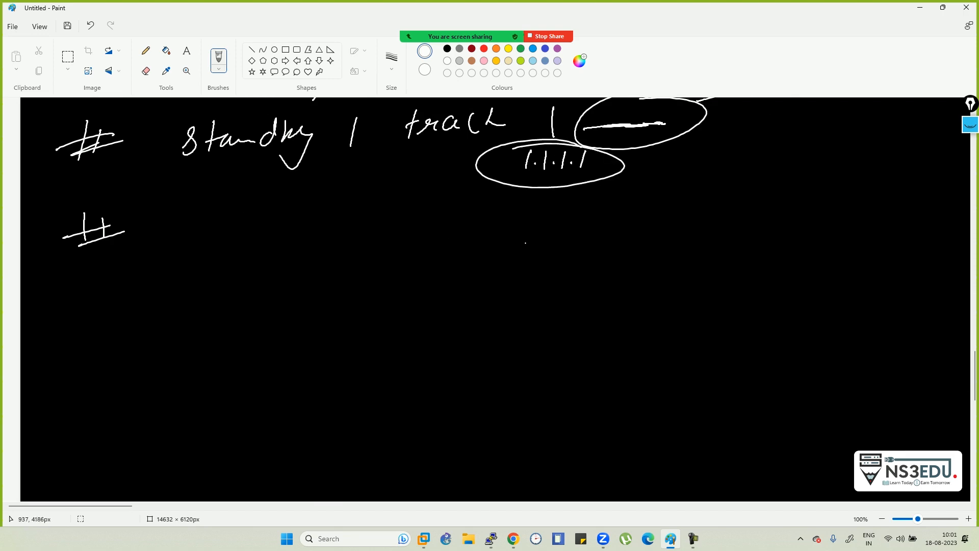
# - Draw three router ellipses for a topology sketch and link the two right-hand routers
pyautogui.moveTo(794, 173)
pyautogui.mouseDown()
pyautogui.moveTo(765, 190)
pyautogui.moveTo(790, 172)
pyautogui.mouseUp()
pyautogui.moveTo(703, 250); pyautogui.dragTo(707, 249)
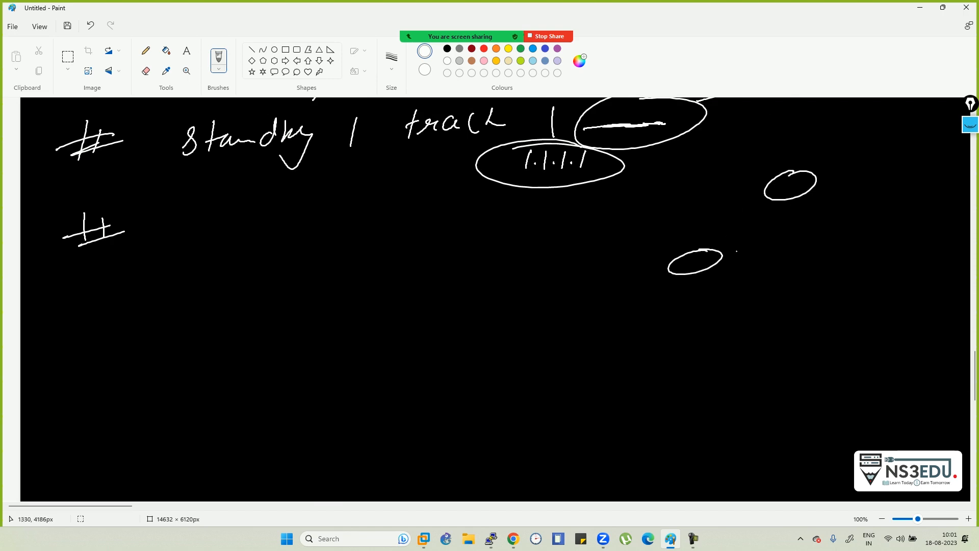
pyautogui.moveTo(843, 238); pyautogui.dragTo(849, 239)
pyautogui.moveTo(803, 193); pyautogui.dragTo(847, 226)
# - Label the upper router ISP with an address beside it, and add a second link
pyautogui.moveTo(829, 148)
pyautogui.mouseDown()
pyautogui.moveTo(825, 165)
pyautogui.moveTo(840, 168)
pyautogui.mouseUp()
pyautogui.moveTo(868, 149); pyautogui.dragTo(866, 162)
pyautogui.click(768, 157)
pyautogui.moveTo(758, 147)
pyautogui.mouseDown()
pyautogui.moveTo(757, 162)
pyautogui.moveTo(779, 159)
pyautogui.mouseUp()
pyautogui.moveTo(792, 148); pyautogui.dragTo(808, 151)
pyautogui.click(804, 151)
pyautogui.moveTo(820, 183)
pyautogui.mouseDown()
pyautogui.moveTo(867, 219)
pyautogui.moveTo(855, 224)
pyautogui.moveTo(874, 243)
pyautogui.moveTo(929, 242)
pyautogui.moveTo(900, 213)
pyautogui.mouseUp()
# - Label 1.1.1.1 by the lower router, draw an arrow to 'Perio', and cross out a link
pyautogui.click(885, 235)
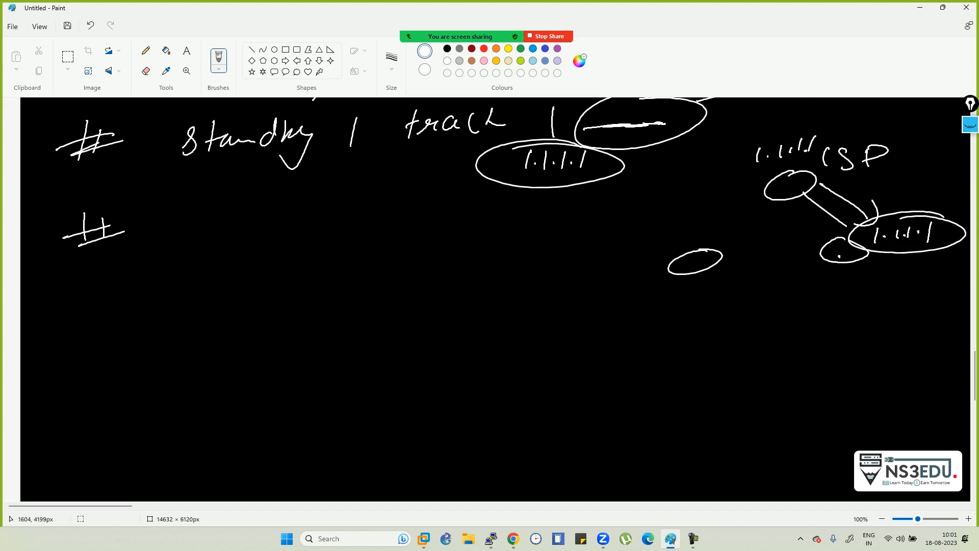
pyautogui.moveTo(828, 241)
pyautogui.mouseDown()
pyautogui.moveTo(863, 249)
pyautogui.moveTo(838, 322)
pyautogui.mouseUp()
pyautogui.moveTo(867, 261)
pyautogui.mouseDown()
pyautogui.moveTo(911, 288)
pyautogui.moveTo(900, 302)
pyautogui.mouseUp()
pyautogui.moveTo(888, 302)
pyautogui.mouseDown()
pyautogui.moveTo(885, 322)
pyautogui.moveTo(935, 314)
pyautogui.mouseUp()
pyautogui.moveTo(812, 262)
pyautogui.mouseDown()
pyautogui.moveTo(839, 276)
pyautogui.moveTo(798, 279)
pyautogui.mouseUp()
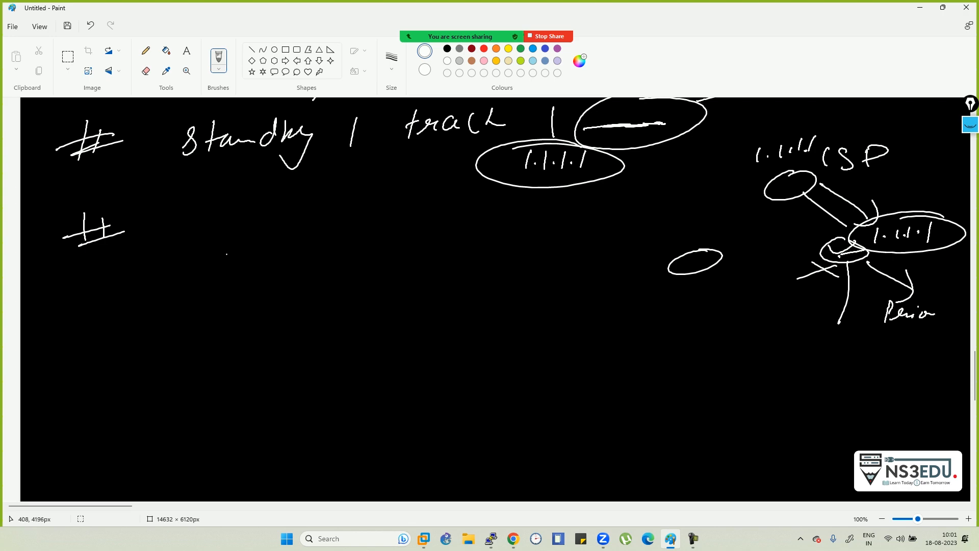
# - Write 'track', a circled object number 0, and 'ip route' after the new '#'
pyautogui.moveTo(160, 219)
pyautogui.mouseDown()
pyautogui.moveTo(152, 246)
pyautogui.moveTo(163, 231)
pyautogui.mouseUp()
pyautogui.moveTo(160, 243); pyautogui.dragTo(204, 235)
pyautogui.moveTo(218, 231)
pyautogui.mouseDown()
pyautogui.moveTo(249, 237)
pyautogui.moveTo(287, 217)
pyautogui.mouseUp()
pyautogui.moveTo(278, 250)
pyautogui.mouseDown()
pyautogui.moveTo(257, 281)
pyautogui.moveTo(280, 270)
pyautogui.mouseUp()
pyautogui.moveTo(352, 223)
pyautogui.mouseDown()
pyautogui.moveTo(348, 238)
pyautogui.moveTo(350, 214)
pyautogui.moveTo(352, 256)
pyautogui.mouseUp()
pyautogui.moveTo(362, 228)
pyautogui.mouseDown()
pyautogui.moveTo(373, 236)
pyautogui.moveTo(478, 222)
pyautogui.mouseUp()
# - Circle 1.1.1.1 near ISP and finish the line with '1.1.1.1 255 reachability'
pyautogui.moveTo(743, 124); pyautogui.dragTo(811, 121)
pyautogui.moveTo(529, 200)
pyautogui.mouseDown()
pyautogui.moveTo(518, 227)
pyautogui.moveTo(579, 229)
pyautogui.moveTo(625, 210)
pyautogui.moveTo(631, 223)
pyautogui.moveTo(659, 219)
pyautogui.mouseUp()
pyautogui.click(533, 221)
pyautogui.click(548, 222)
pyautogui.click(563, 224)
pyautogui.moveTo(623, 238)
pyautogui.mouseDown()
pyautogui.moveTo(752, 221)
pyautogui.moveTo(806, 230)
pyautogui.moveTo(763, 245)
pyautogui.moveTo(769, 250)
pyautogui.mouseUp()
pyautogui.moveTo(773, 239)
pyautogui.mouseDown()
pyautogui.moveTo(774, 251)
pyautogui.moveTo(811, 242)
pyautogui.moveTo(799, 260)
pyautogui.mouseUp()
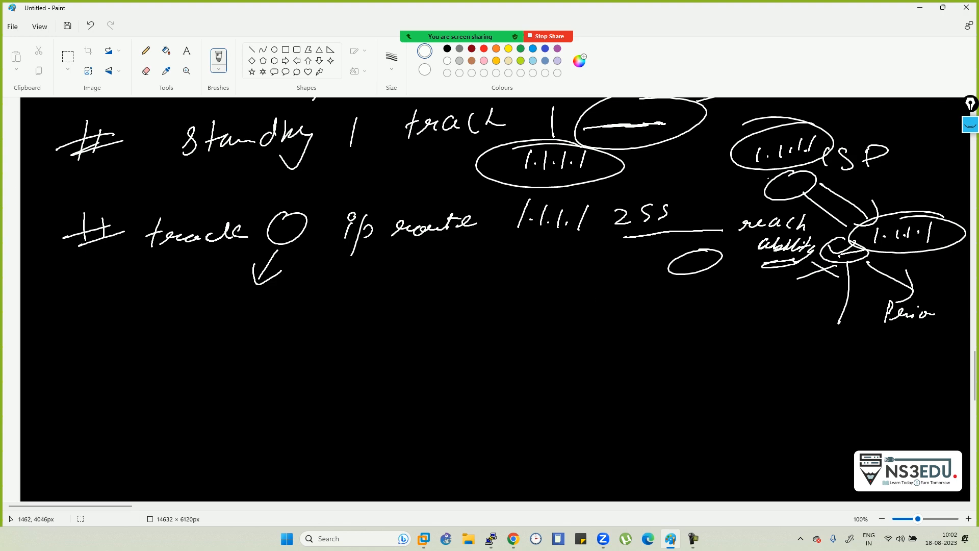
# - Sketch four small device ellipses below the notes for a router-and-hosts diagram
pyautogui.moveTo(595, 326)
pyautogui.mouseDown()
pyautogui.moveTo(594, 345)
pyautogui.moveTo(591, 336)
pyautogui.mouseUp()
pyautogui.moveTo(520, 408); pyautogui.dragTo(518, 413)
pyautogui.moveTo(612, 393); pyautogui.dragTo(592, 397)
pyautogui.moveTo(714, 381)
pyautogui.mouseDown()
pyautogui.moveTo(683, 399)
pyautogui.moveTo(718, 390)
pyautogui.mouseUp()
# - Draw stick-figure stems with crossbars under the left, middle and right devices
pyautogui.moveTo(513, 437)
pyautogui.mouseDown()
pyautogui.moveTo(519, 432)
pyautogui.moveTo(510, 463)
pyautogui.moveTo(519, 438)
pyautogui.moveTo(532, 436)
pyautogui.mouseUp()
pyautogui.moveTo(494, 453); pyautogui.dragTo(534, 441)
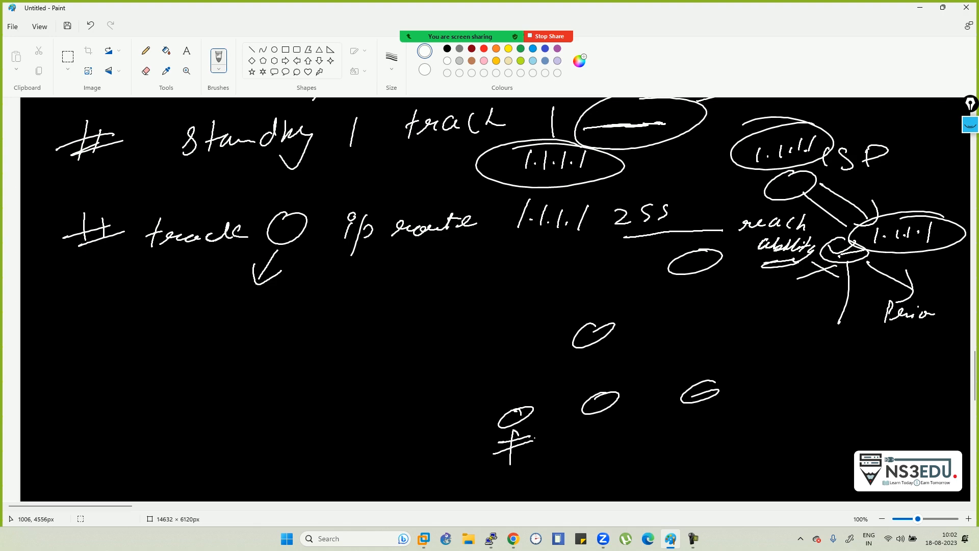
pyautogui.moveTo(593, 419)
pyautogui.mouseDown()
pyautogui.moveTo(590, 465)
pyautogui.moveTo(622, 421)
pyautogui.mouseUp()
pyautogui.moveTo(579, 430); pyautogui.dragTo(615, 427)
pyautogui.moveTo(689, 403)
pyautogui.mouseDown()
pyautogui.moveTo(686, 454)
pyautogui.moveTo(717, 408)
pyautogui.mouseUp()
# - Connect the top device and the three host devices with curved links
pyautogui.moveTo(520, 451)
pyautogui.mouseDown()
pyautogui.moveTo(642, 424)
pyautogui.moveTo(733, 422)
pyautogui.mouseUp()
pyautogui.moveTo(600, 426)
pyautogui.mouseDown()
pyautogui.moveTo(657, 443)
pyautogui.moveTo(676, 409)
pyautogui.moveTo(673, 438)
pyautogui.moveTo(678, 427)
pyautogui.mouseUp()
pyautogui.moveTo(539, 447)
pyautogui.mouseDown()
pyautogui.moveTo(616, 471)
pyautogui.moveTo(681, 430)
pyautogui.mouseUp()
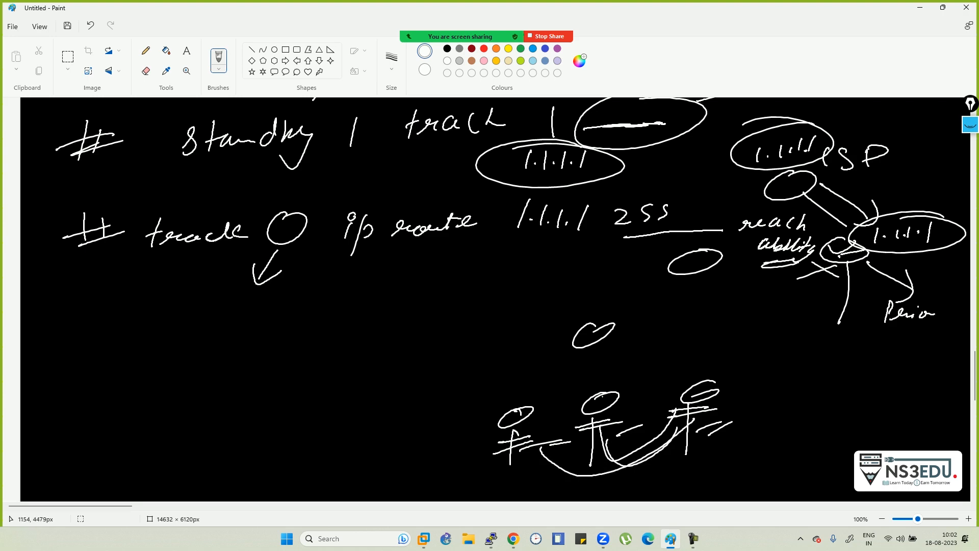
pyautogui.moveTo(602, 336); pyautogui.dragTo(692, 357)
pyautogui.moveTo(589, 351)
pyautogui.mouseDown()
pyautogui.moveTo(597, 401)
pyautogui.moveTo(538, 406)
pyautogui.mouseUp()
pyautogui.moveTo(580, 452)
pyautogui.mouseDown()
pyautogui.moveTo(620, 453)
pyautogui.moveTo(679, 430)
pyautogui.moveTo(695, 409)
pyautogui.mouseUp()
pyautogui.moveTo(674, 416); pyautogui.dragTo(692, 405)
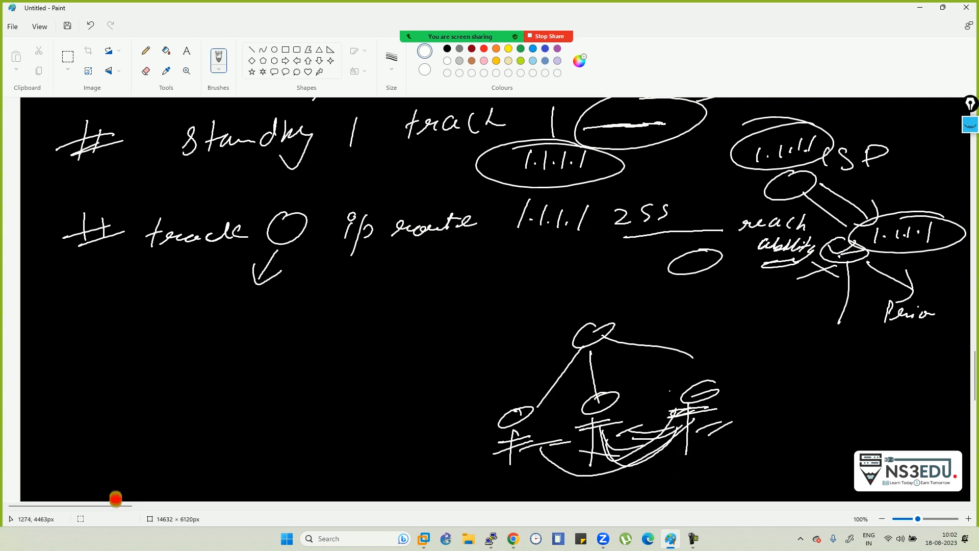